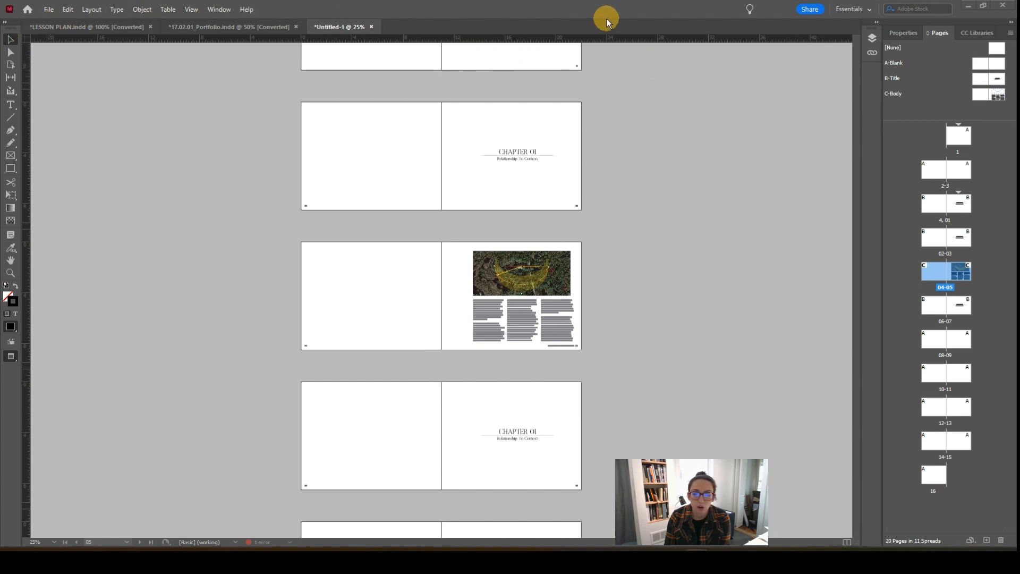
# Step: Switch the workspace to Advanced
pyautogui.click(856, 10)
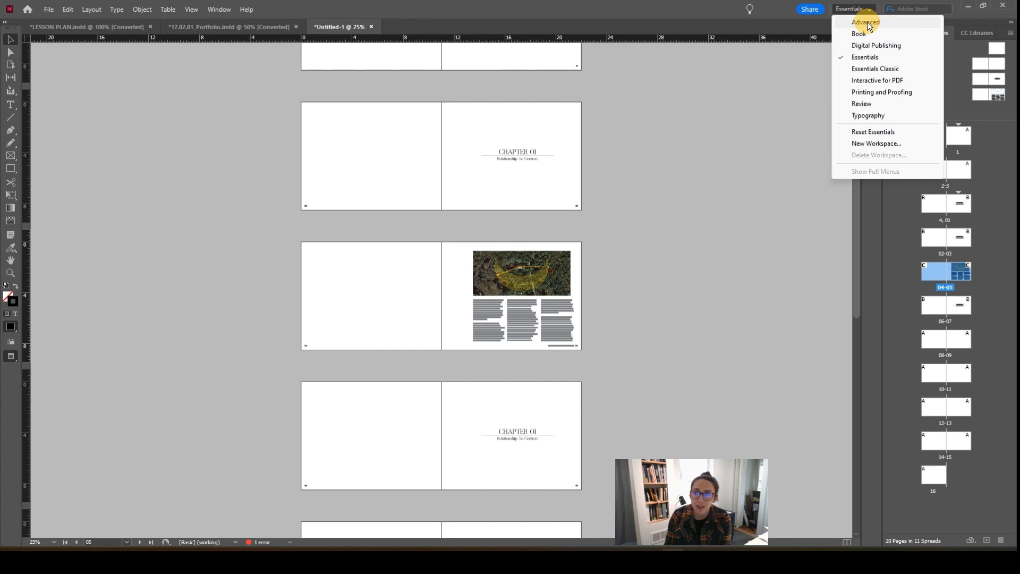
pyautogui.click(867, 22)
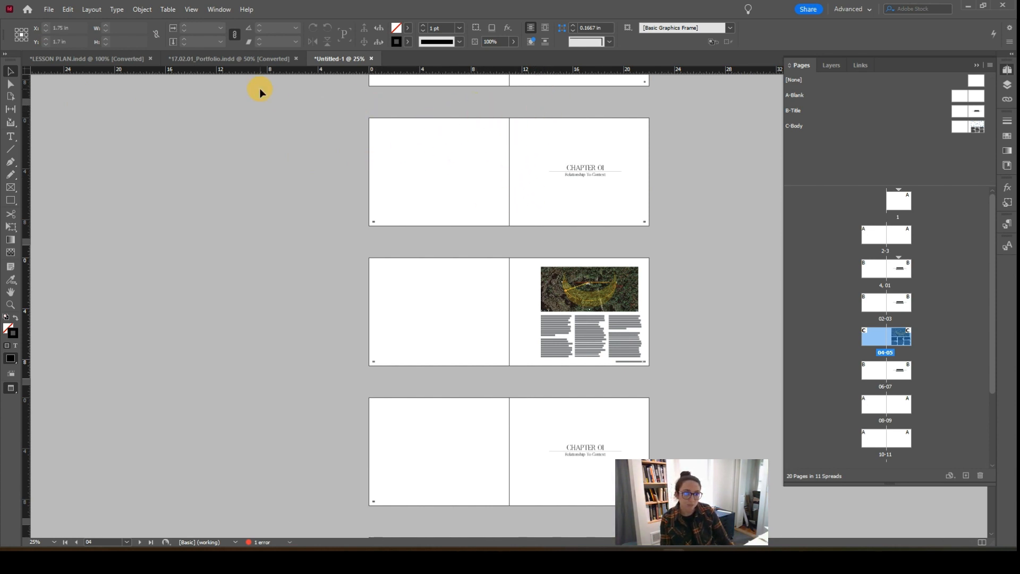
# Step: Create a new landscape document of 20 facing pages, 11 x 8.5 in, with the units set to inches, and check its spreads
pyautogui.click(48, 9)
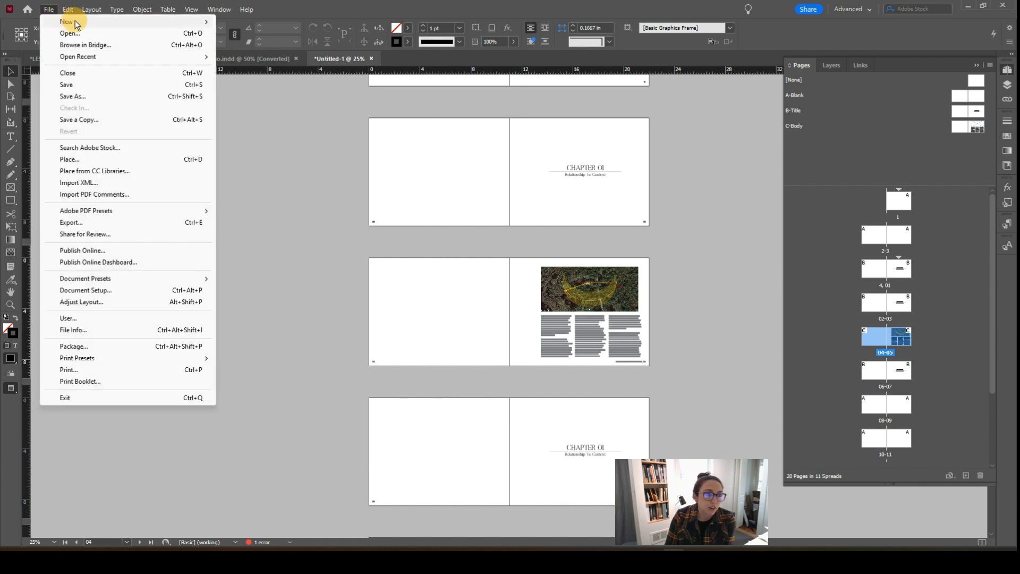
pyautogui.moveTo(76, 24)
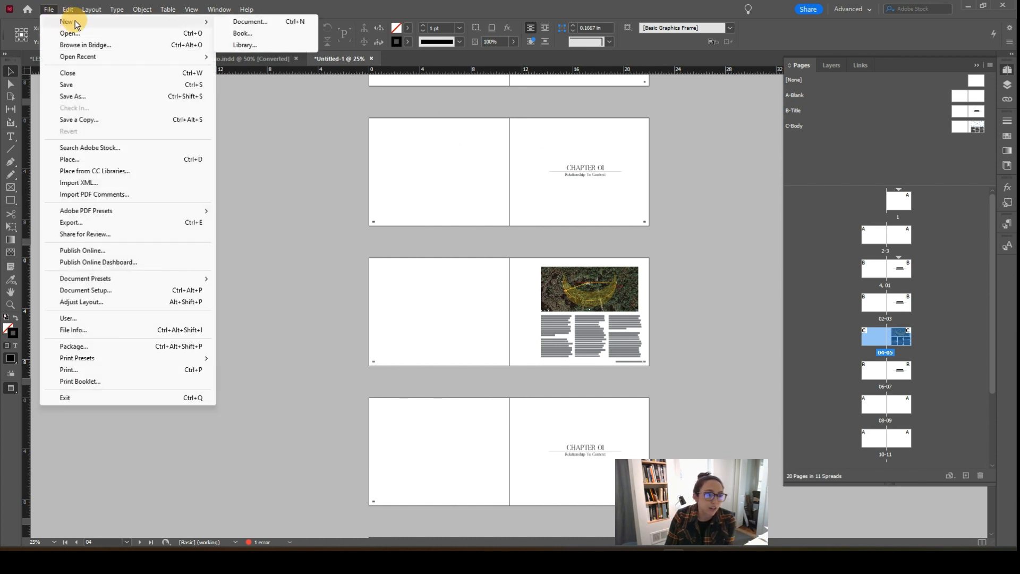
pyautogui.click(250, 21)
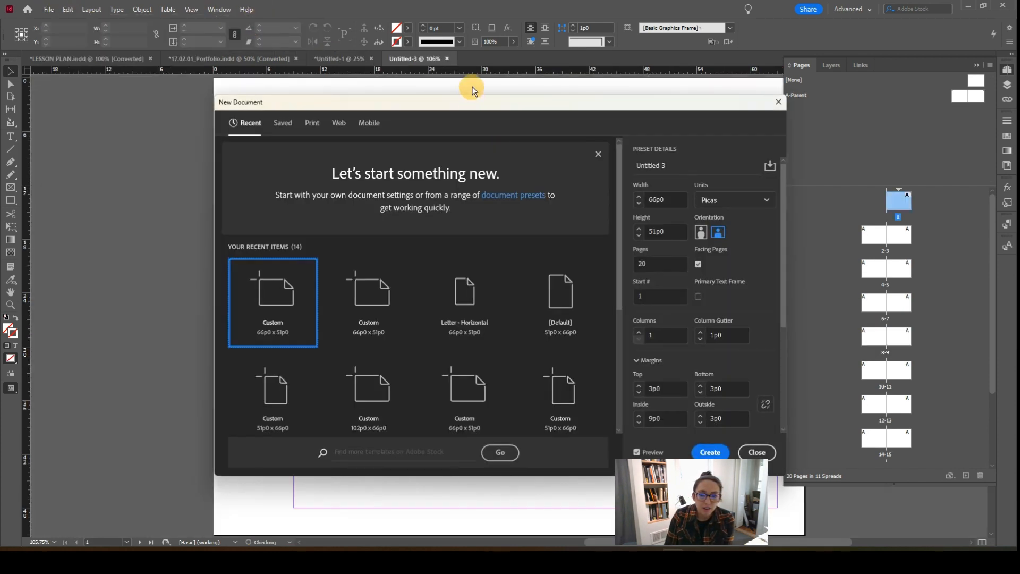
pyautogui.moveTo(474, 96); pyautogui.dragTo(450, 94)
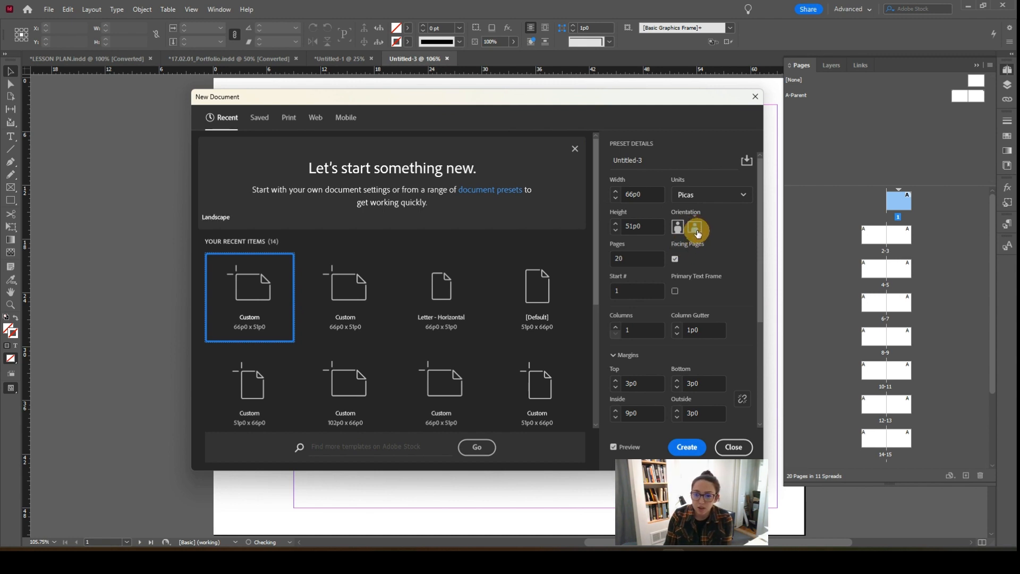
pyautogui.click(694, 197)
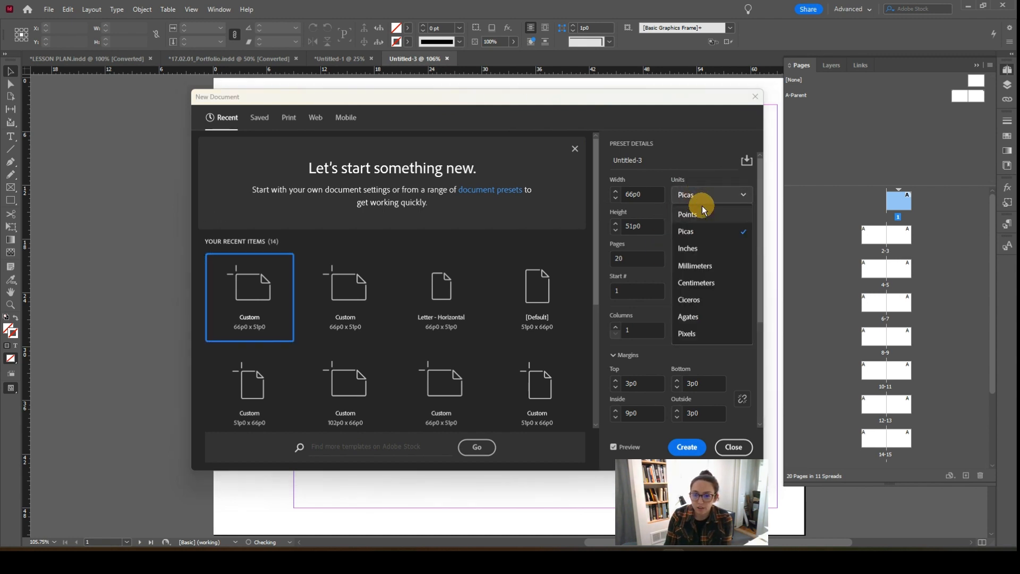
pyautogui.click(690, 244)
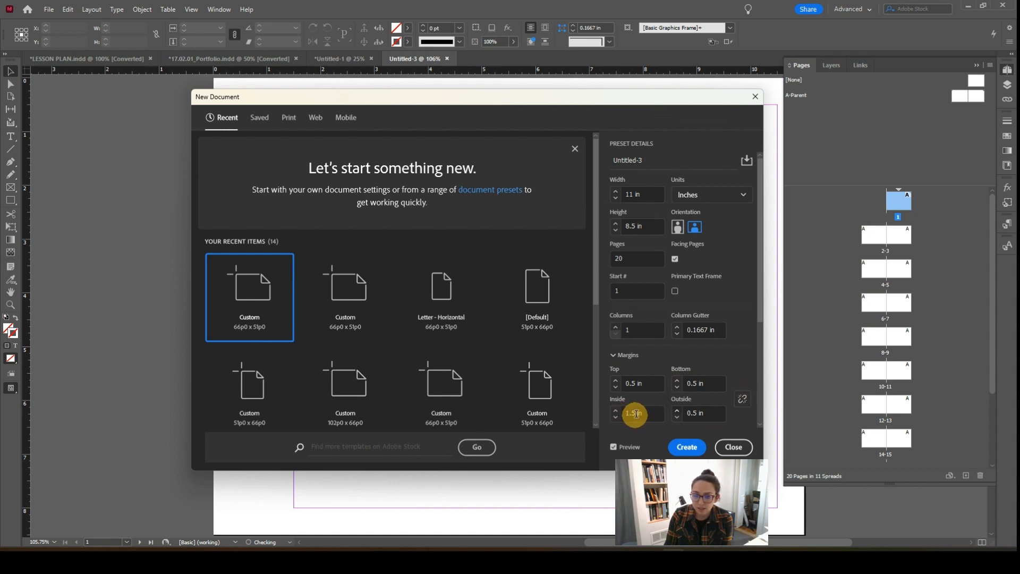
pyautogui.click(686, 447)
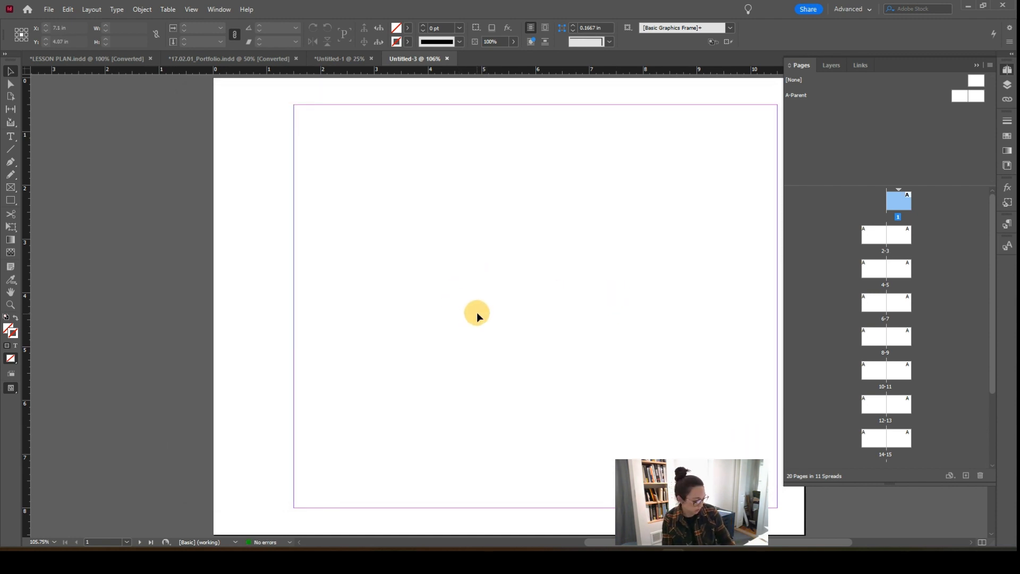
pyautogui.scroll(-3, 477, 317)
pyautogui.scroll(-3, 477, 318)
pyautogui.scroll(-3, 477, 317)
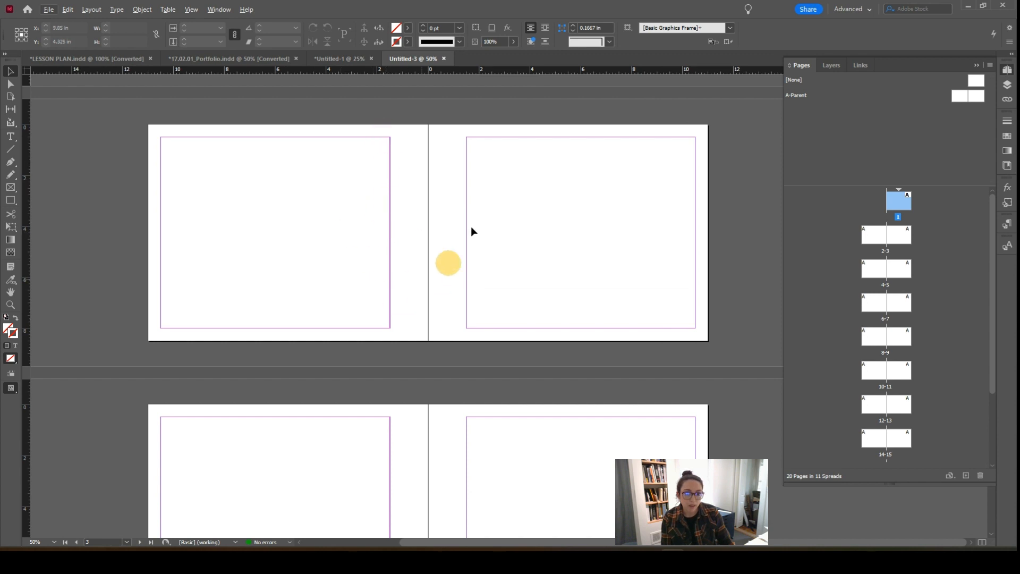
pyautogui.scroll(-1, 435, 237)
pyautogui.scroll(1, 434, 237)
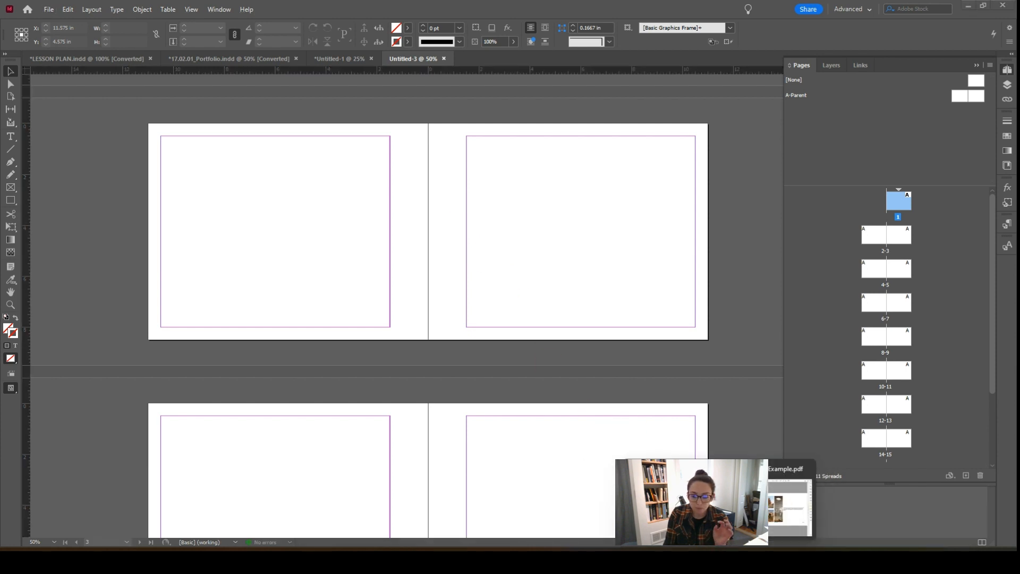
# Step: Switch to Acrobat to review the page layouts in Ando Book Example.pdf and Kahn Book Example.pdf, and return to InDesign
pyautogui.click(719, 553)
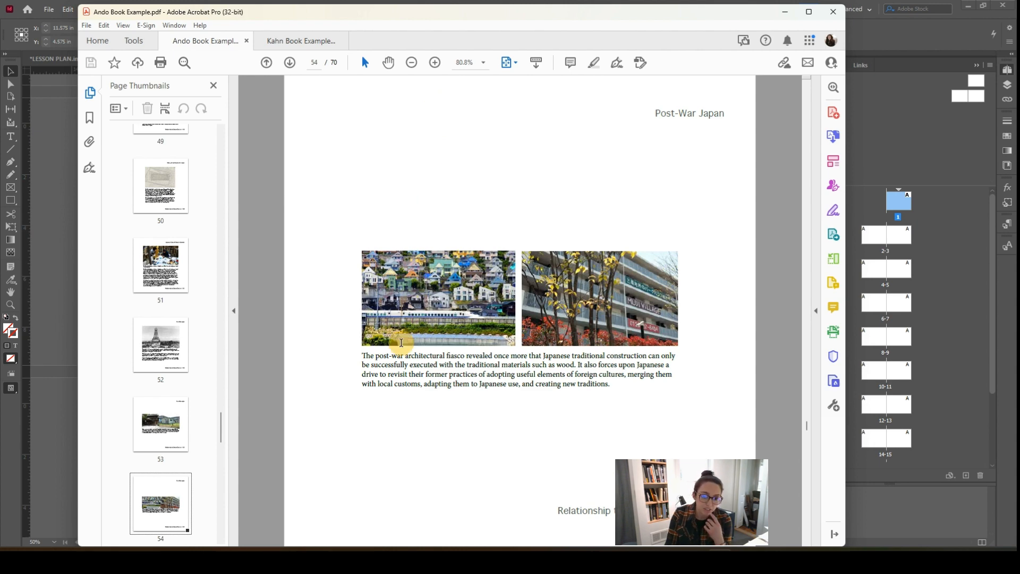
pyautogui.scroll(-3, 396, 372)
pyautogui.scroll(-3, 400, 371)
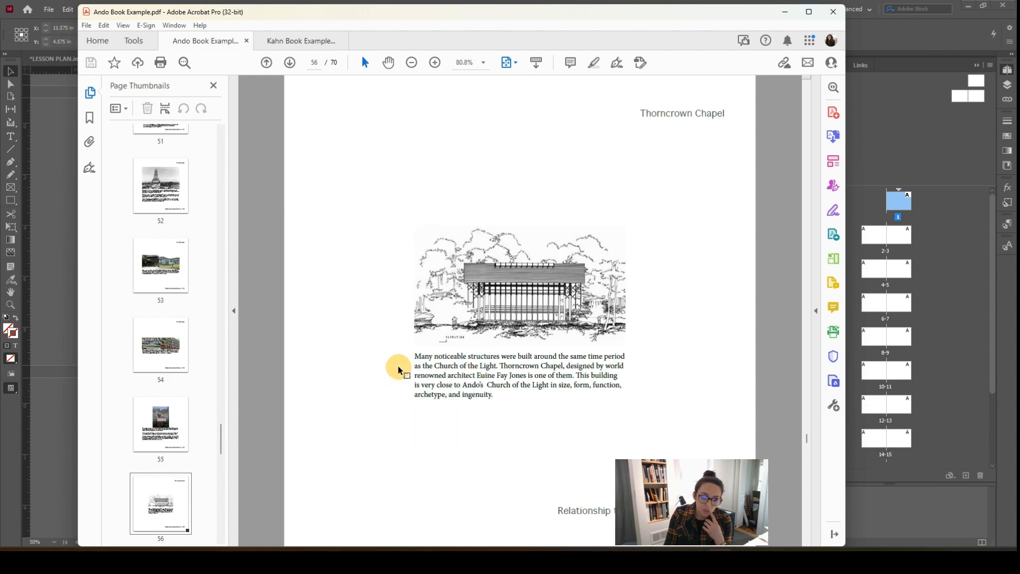
pyautogui.scroll(-3, 423, 336)
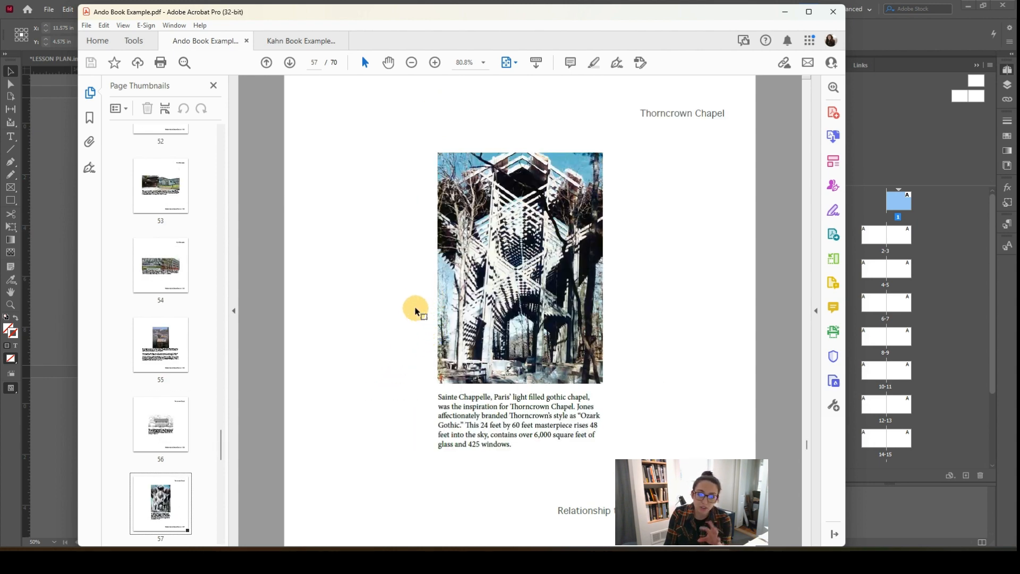
pyautogui.scroll(-3, 416, 311)
pyautogui.click(290, 43)
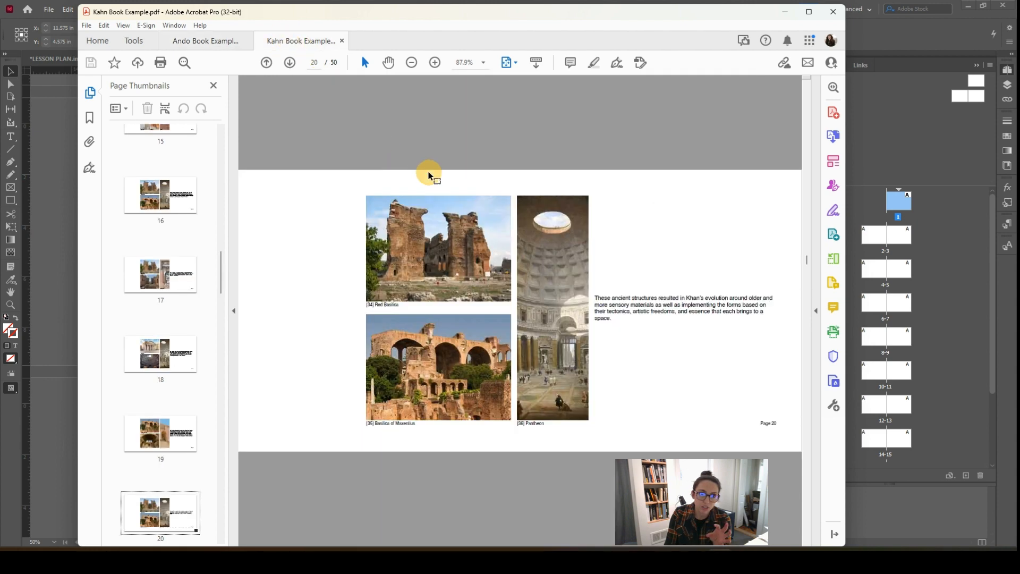
pyautogui.scroll(-3, 450, 266)
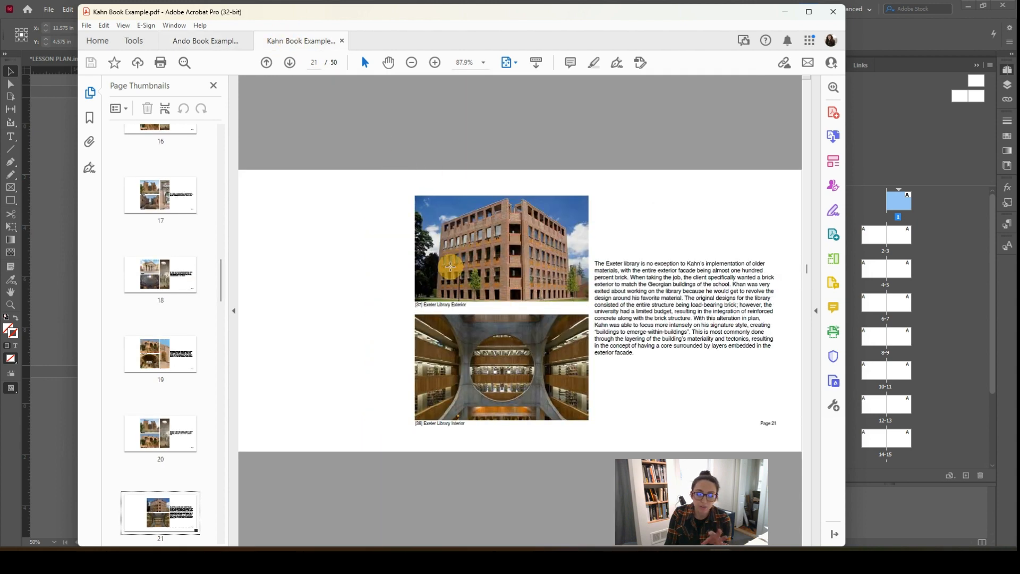
pyautogui.scroll(-3, 450, 267)
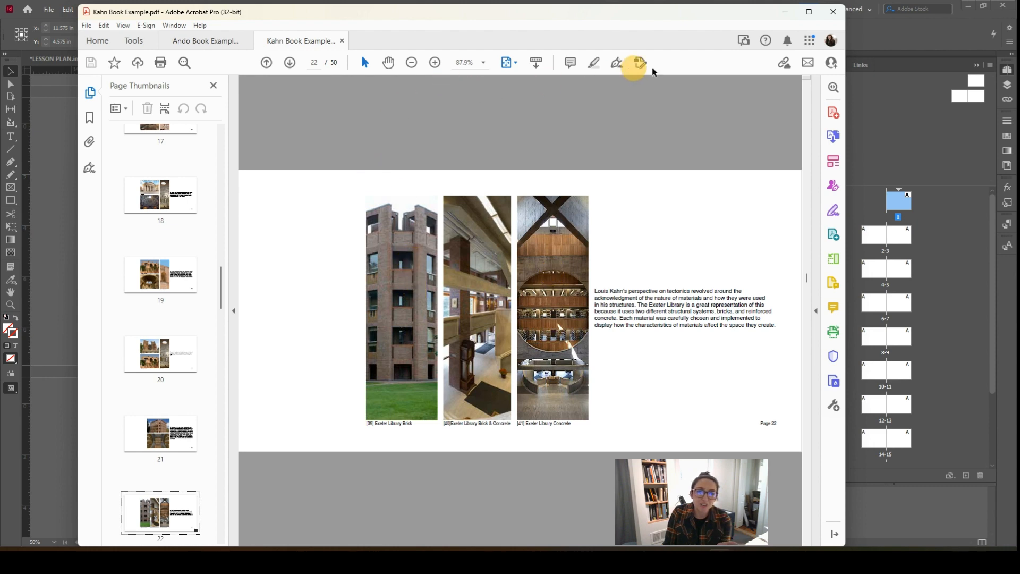
pyautogui.click(785, 13)
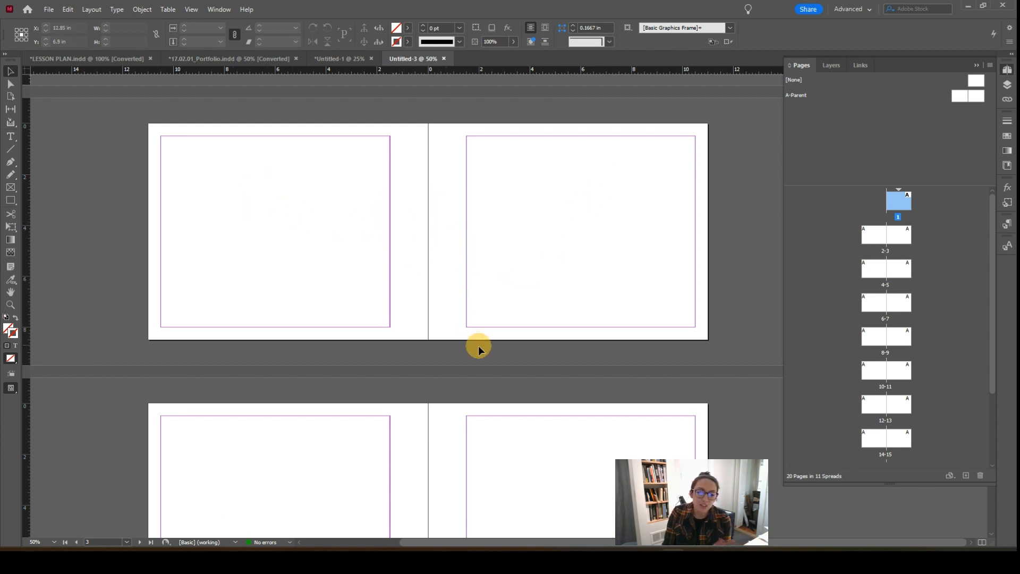
# Step: Duplicate the A-Parent spread and duplicate the B-Parent spread to have three parent spreads in the new document
pyautogui.scroll(-4, 478, 345)
pyautogui.scroll(-2, 457, 346)
pyautogui.scroll(-3, 476, 347)
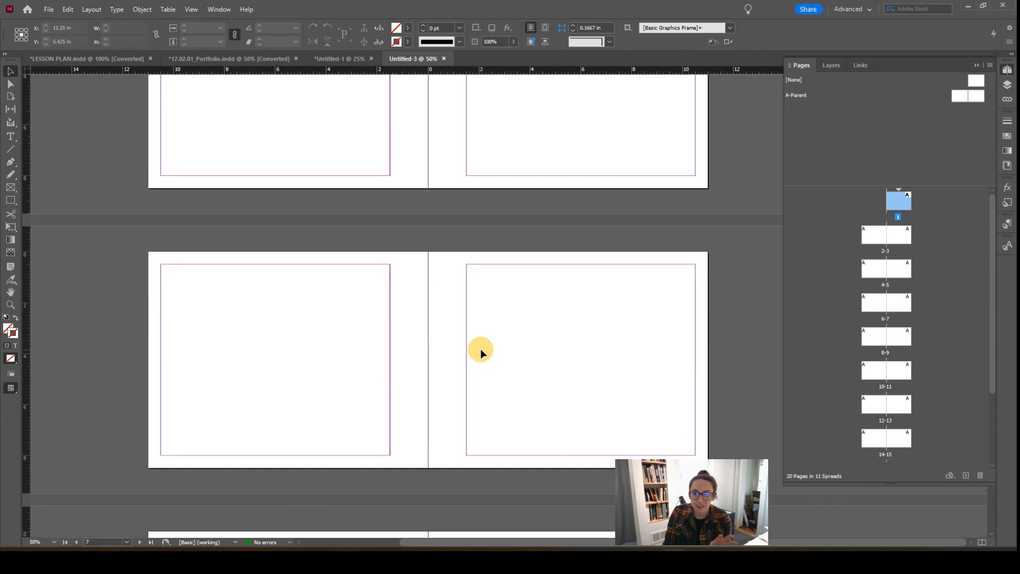
pyautogui.scroll(1, 485, 333)
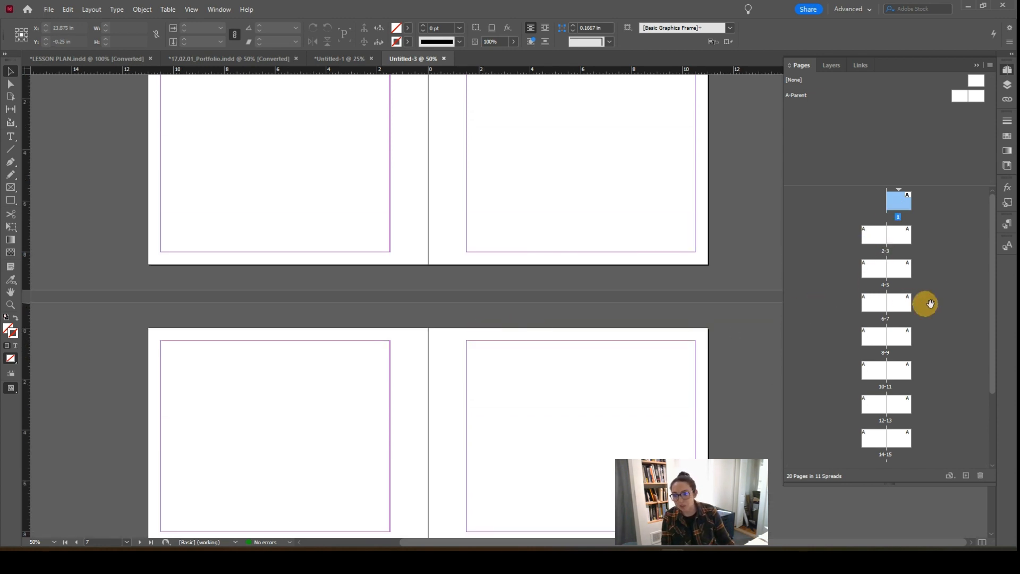
pyautogui.scroll(-3, 892, 441)
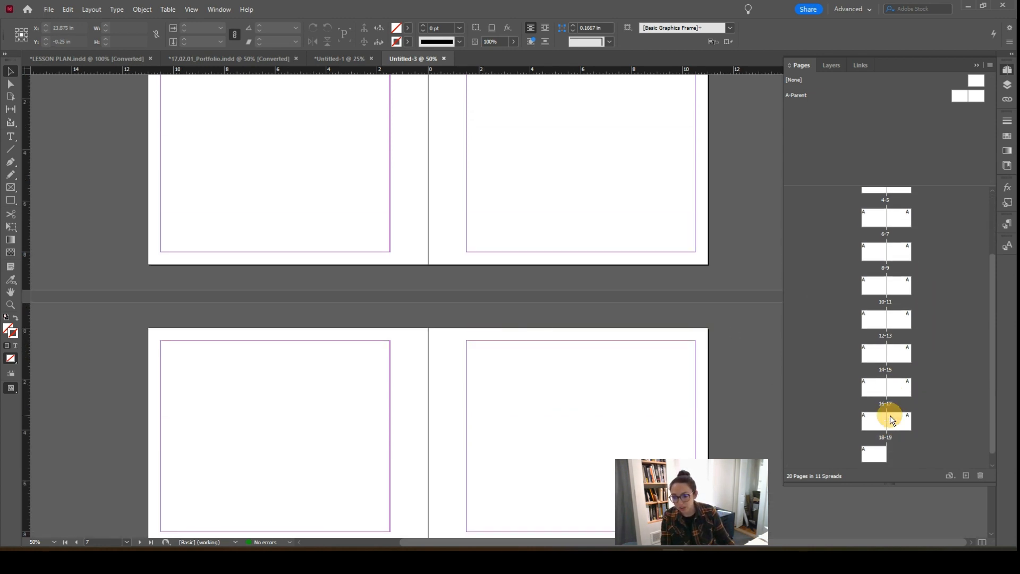
pyautogui.scroll(3, 897, 359)
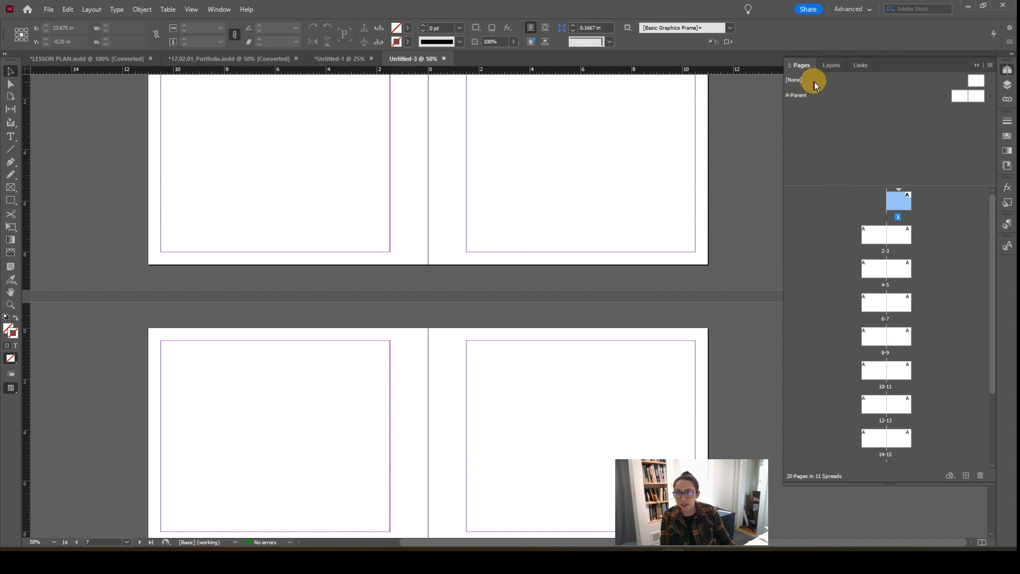
pyautogui.click(957, 97)
pyautogui.rightClick(796, 102)
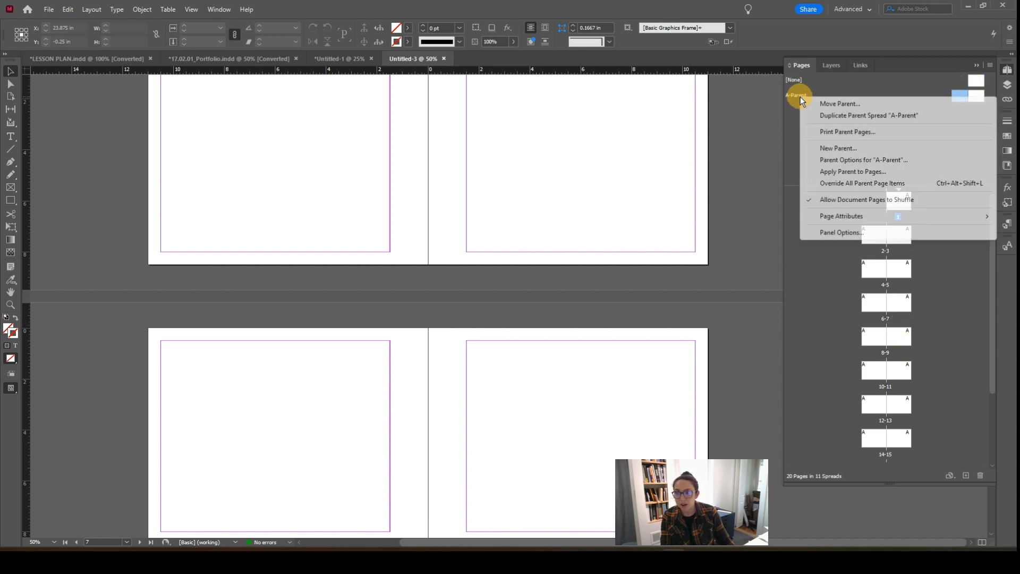
pyautogui.click(843, 114)
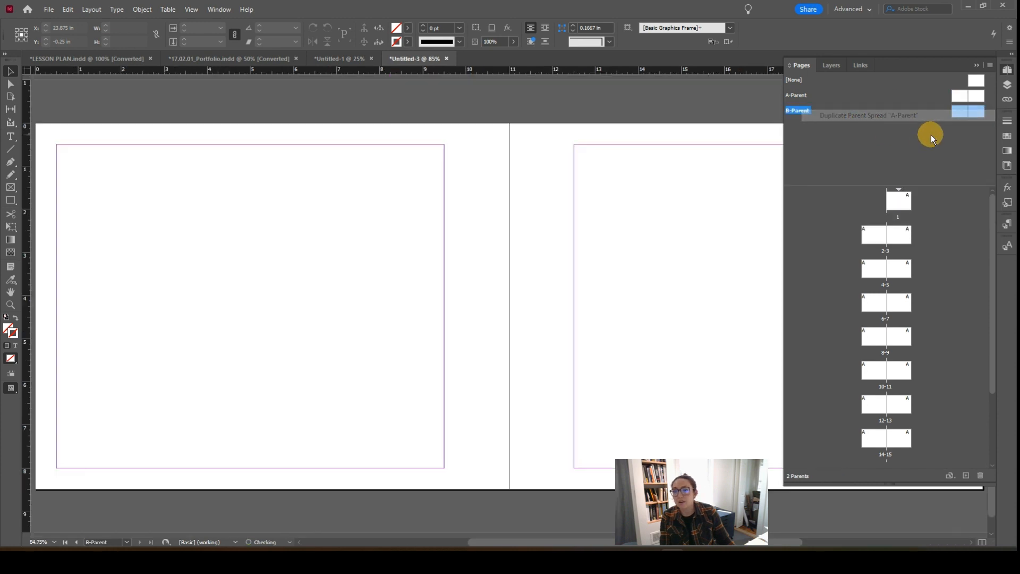
pyautogui.click(805, 113)
pyautogui.rightClick(807, 113)
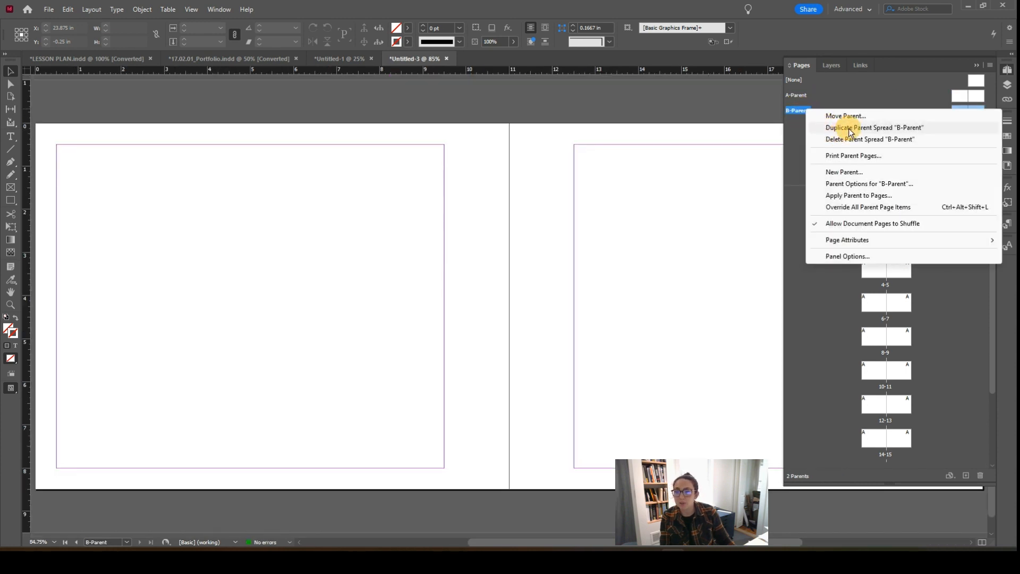
pyautogui.click(850, 130)
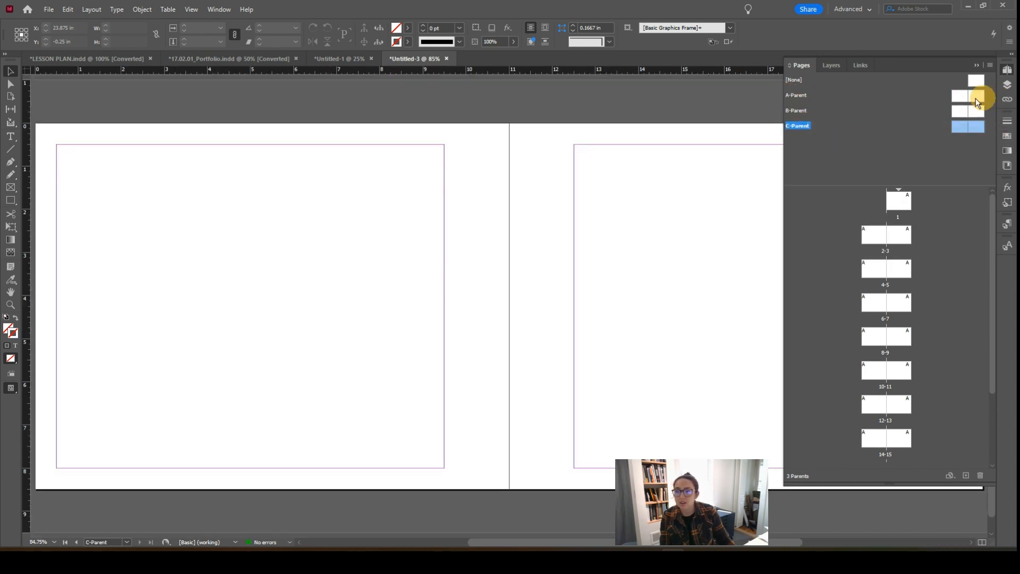
# Step: Rename the A-Parent spread to Blank, keeping the prefix A
pyautogui.doubleClick(958, 97)
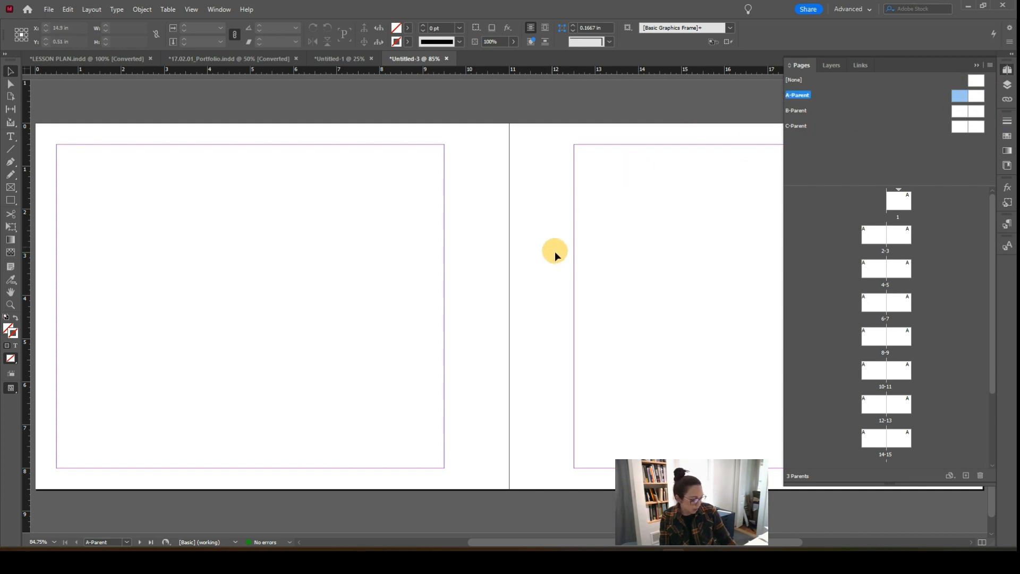
pyautogui.rightClick(806, 96)
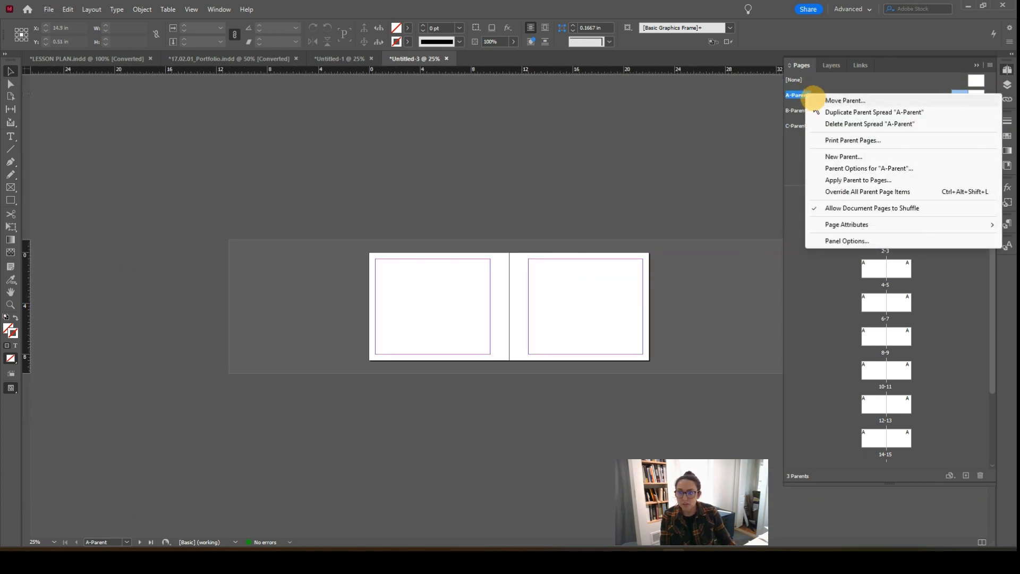
pyautogui.click(835, 168)
pyautogui.moveTo(551, 271); pyautogui.dragTo(439, 279)
pyautogui.write('Blank')
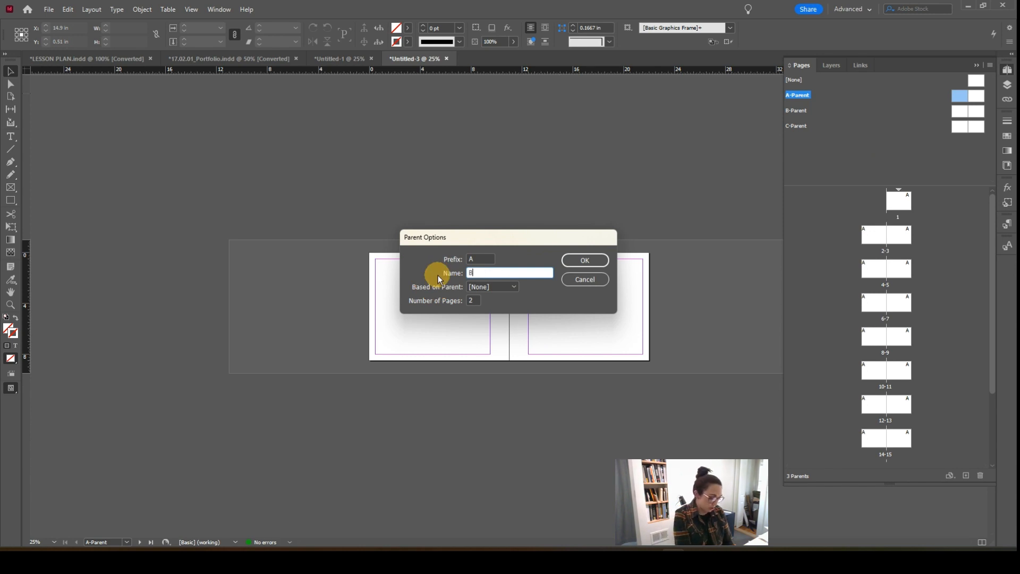
pyautogui.press('Return')
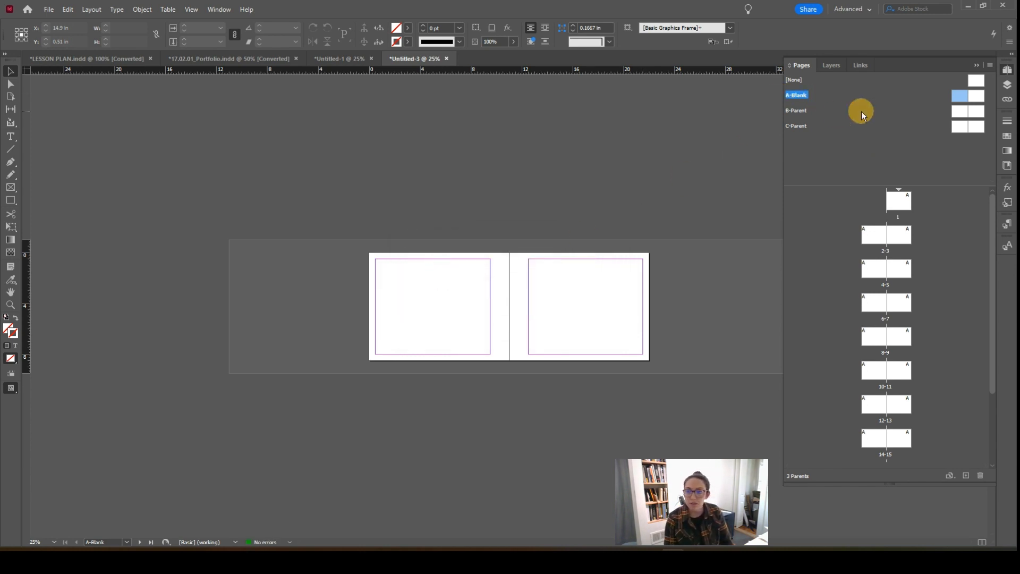
# Step: Set the number of pages of the A-Blank parent to 1
pyautogui.rightClick(797, 101)
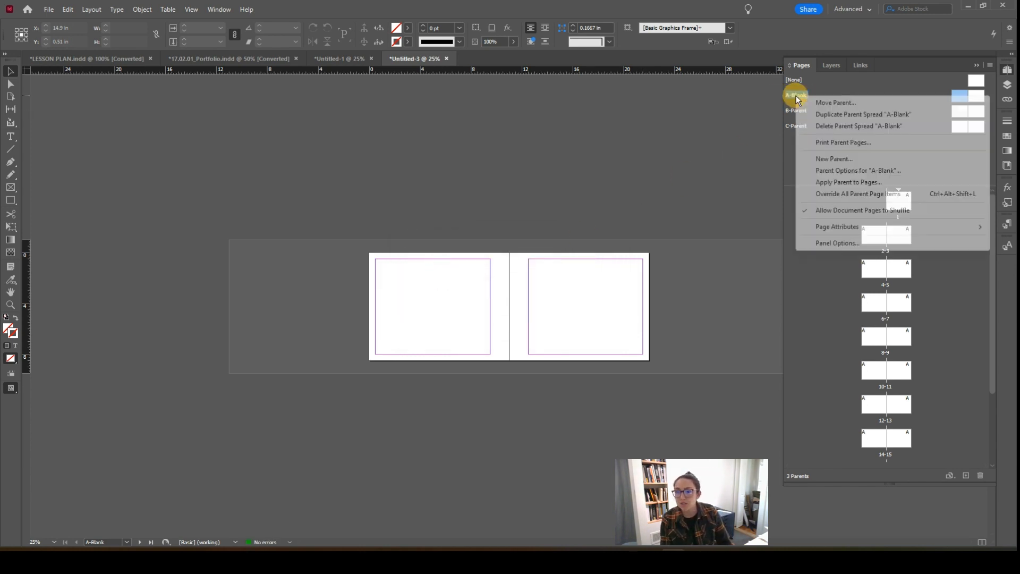
pyautogui.click(837, 171)
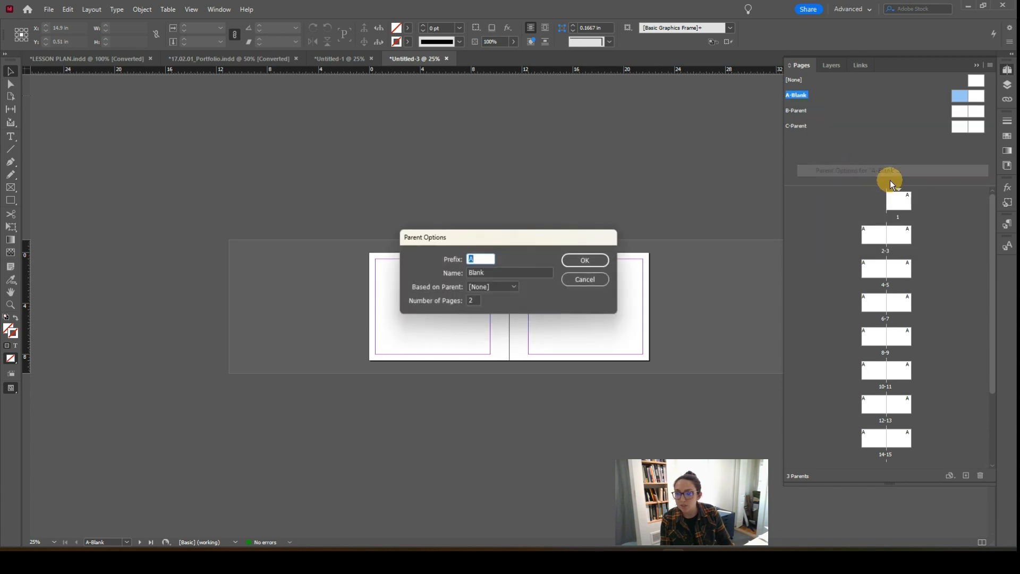
pyautogui.doubleClick(474, 301)
pyautogui.write('1')
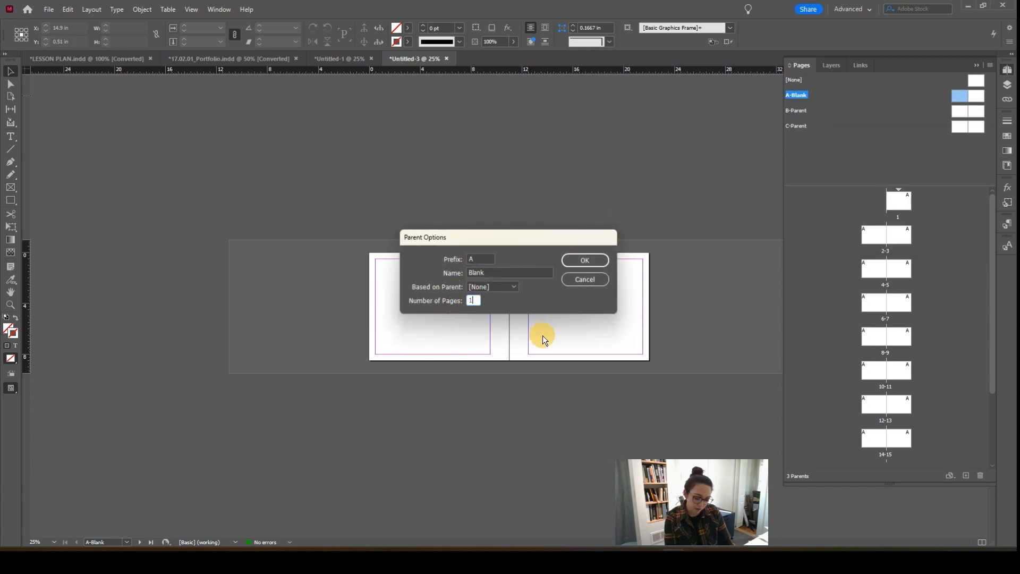
pyautogui.click(584, 262)
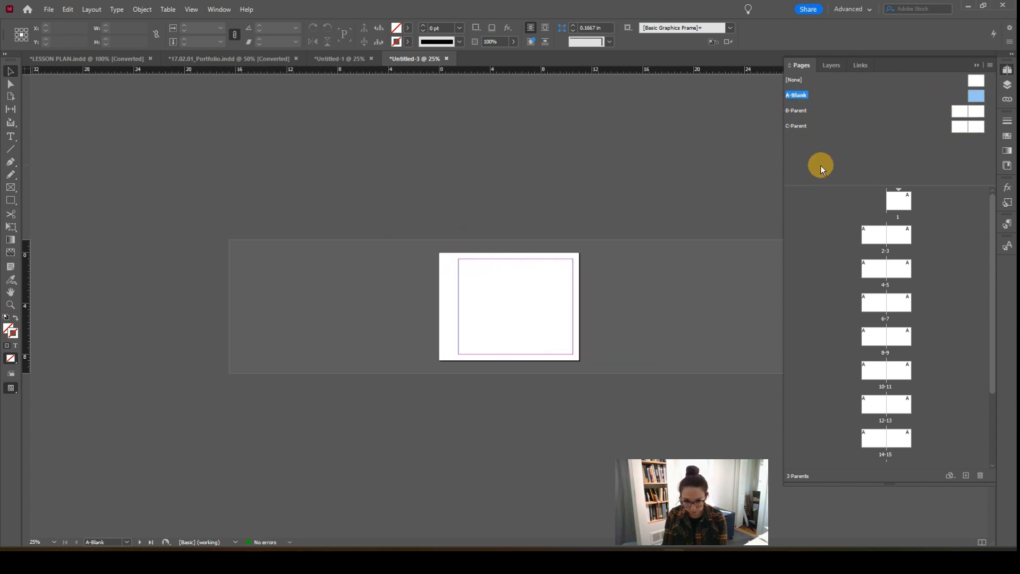
# Step: Rename the B-Parent spread to Title, keeping the prefix B and two pages
pyautogui.doubleClick(965, 111)
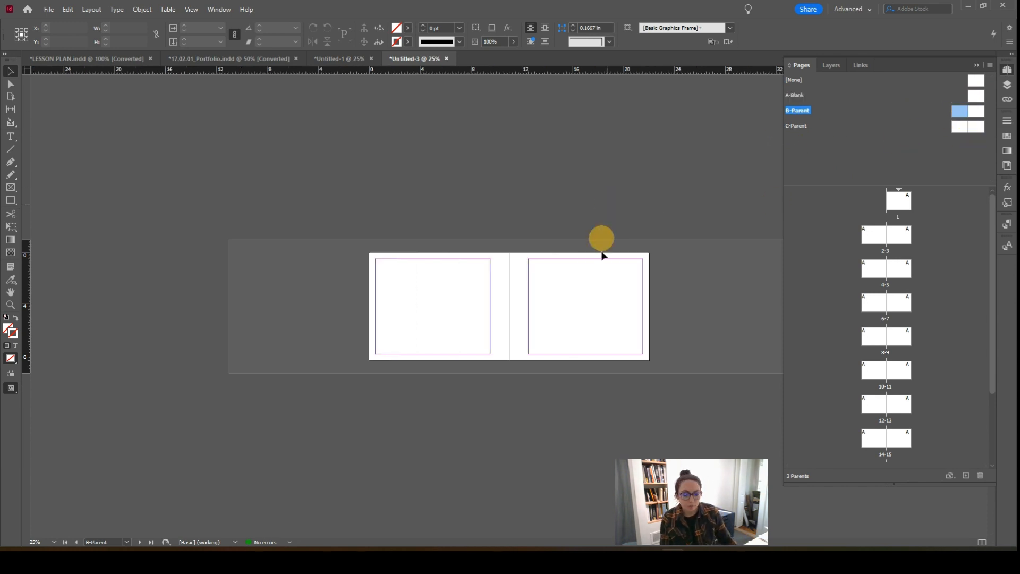
pyautogui.rightClick(809, 113)
pyautogui.click(845, 183)
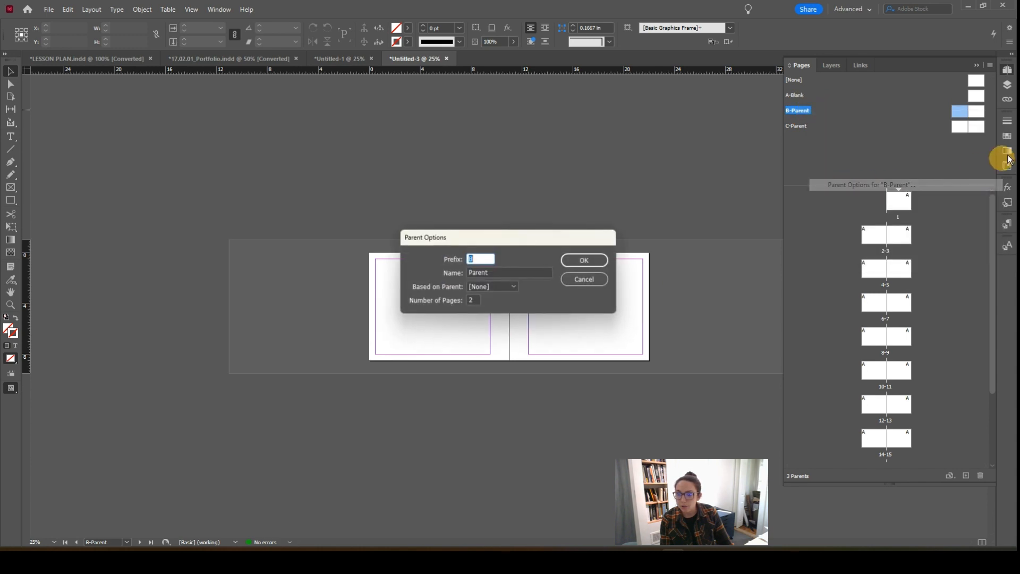
pyautogui.press('Tab')
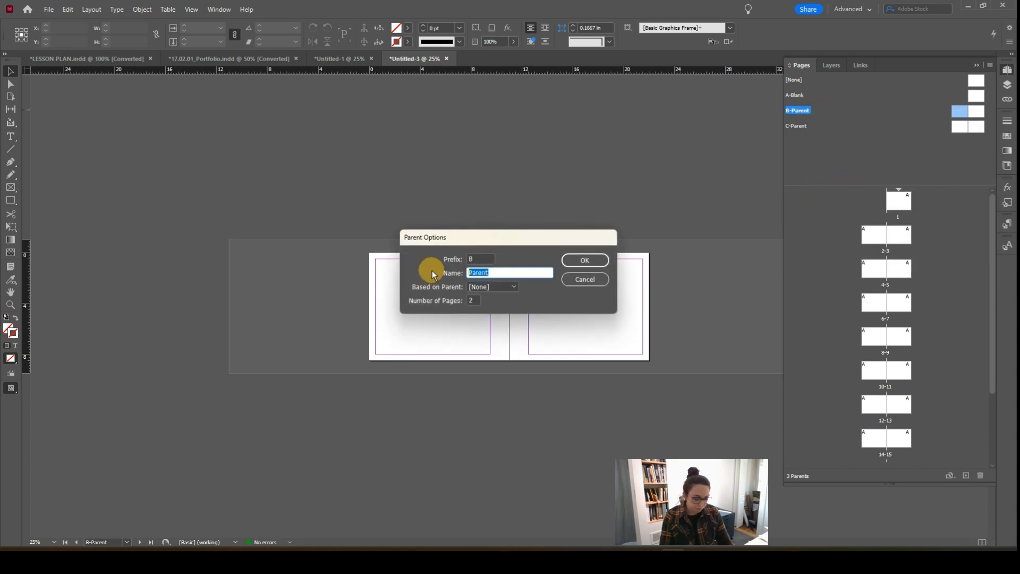
pyautogui.write('Tit')
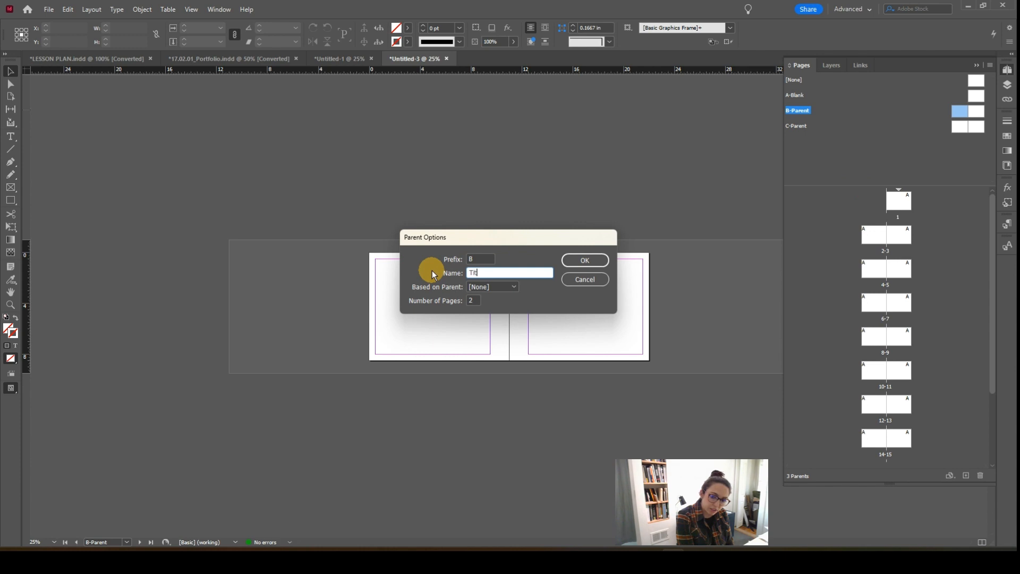
pyautogui.write('le')
pyautogui.press('Return')
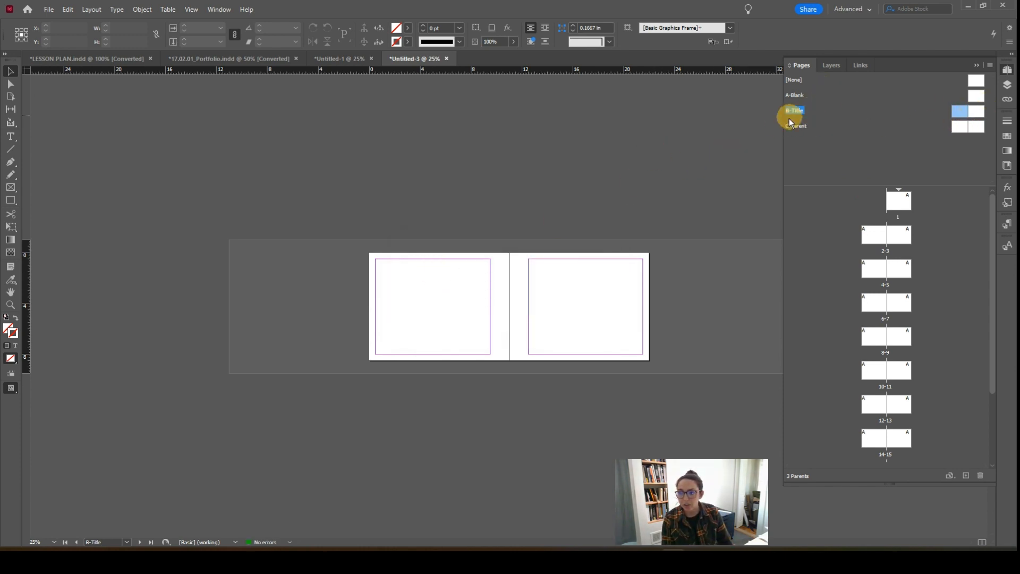
# Step: Rename the C-Parent spread to Body, keeping the prefix C and two pages
pyautogui.click(793, 126)
pyautogui.rightClick(793, 126)
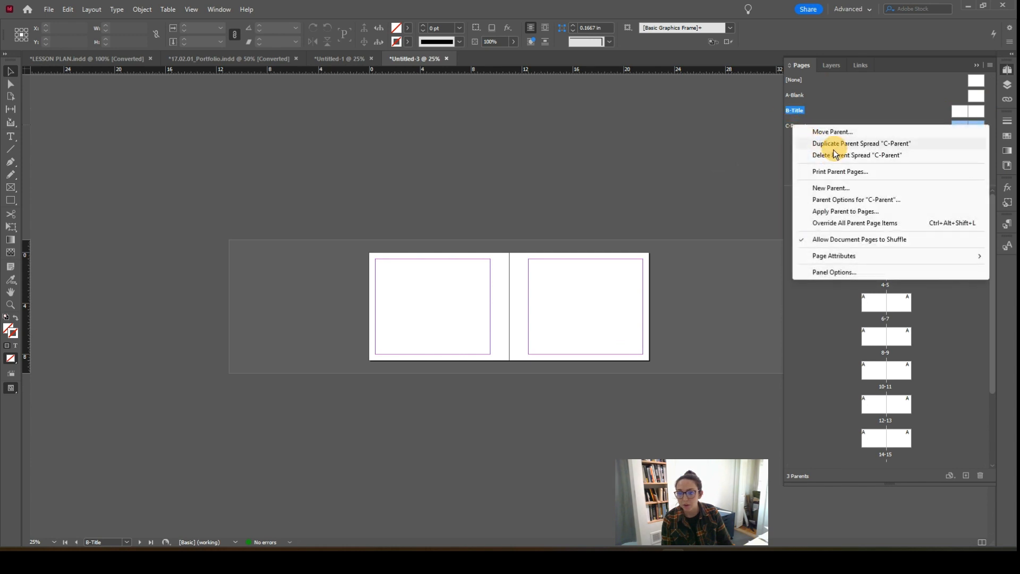
pyautogui.click(832, 199)
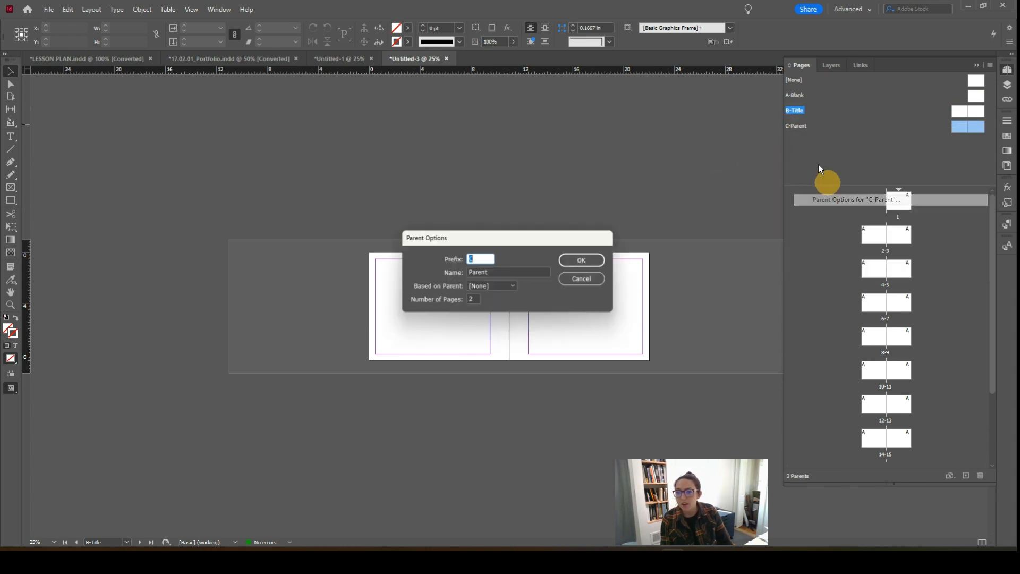
pyautogui.doubleClick(493, 274)
pyautogui.write('Bo')
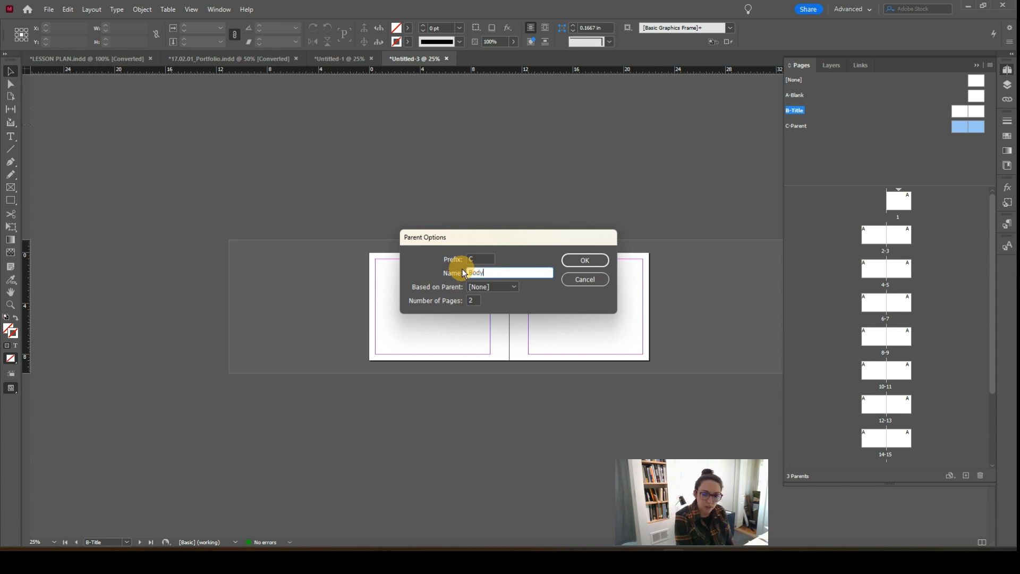
pyautogui.write('dy')
pyautogui.press('Return')
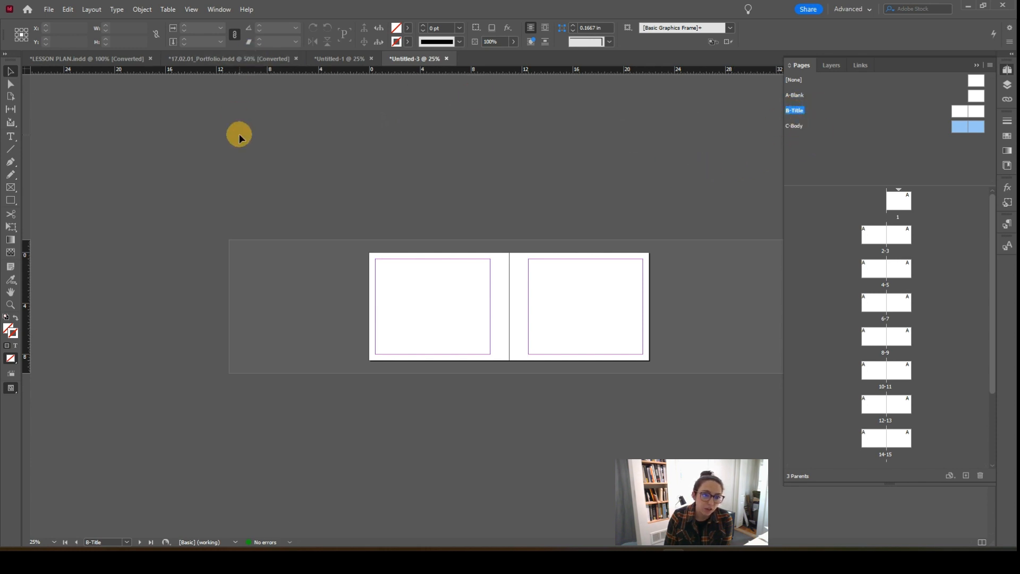
# Step: Examine the E-Ch 2 and F-Ch 3 chapter parents in LESSON PLAN.indd, and return to the Untitled-3 document
pyautogui.click(102, 58)
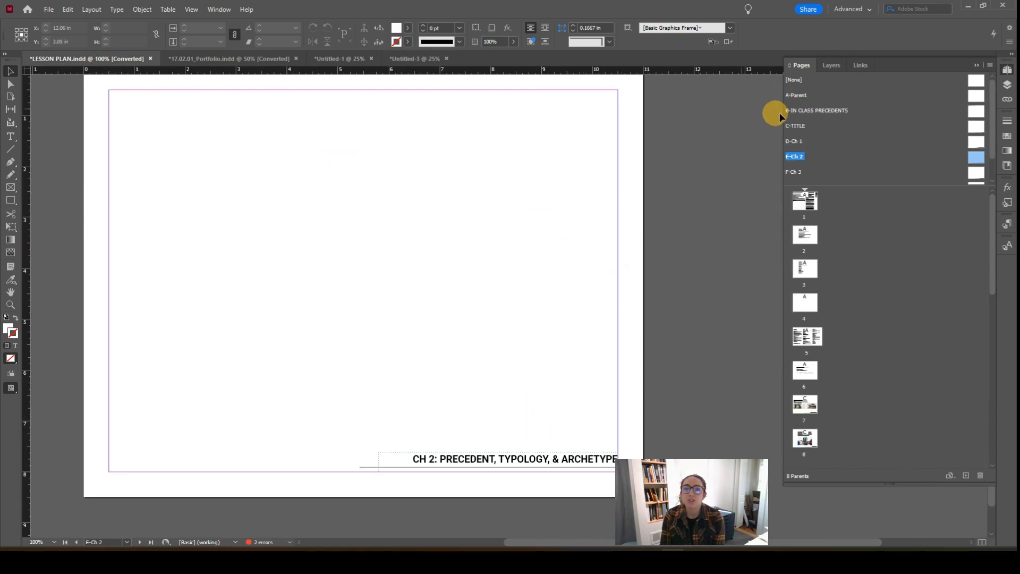
pyautogui.scroll(-2, 812, 123)
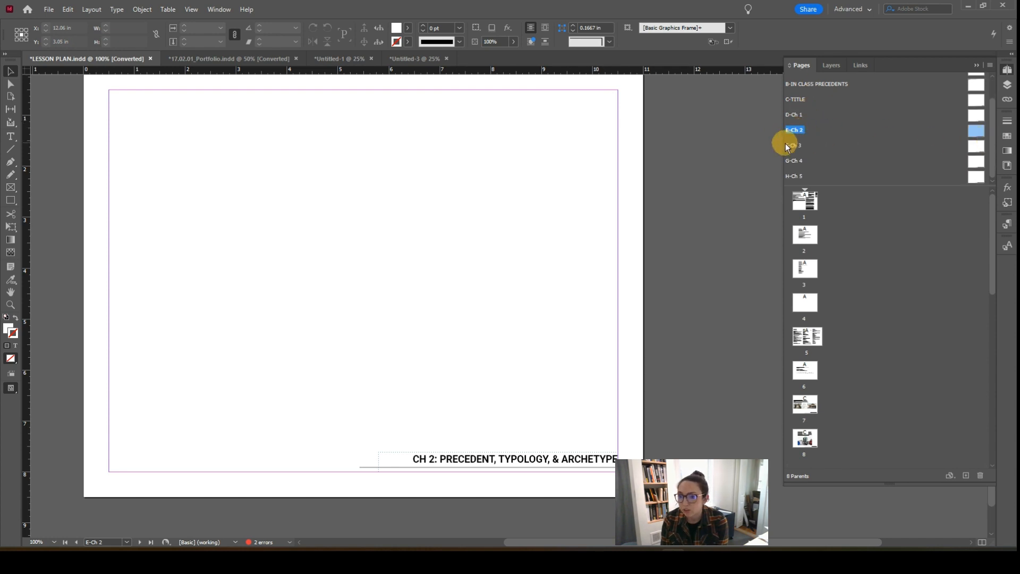
pyautogui.doubleClick(976, 131)
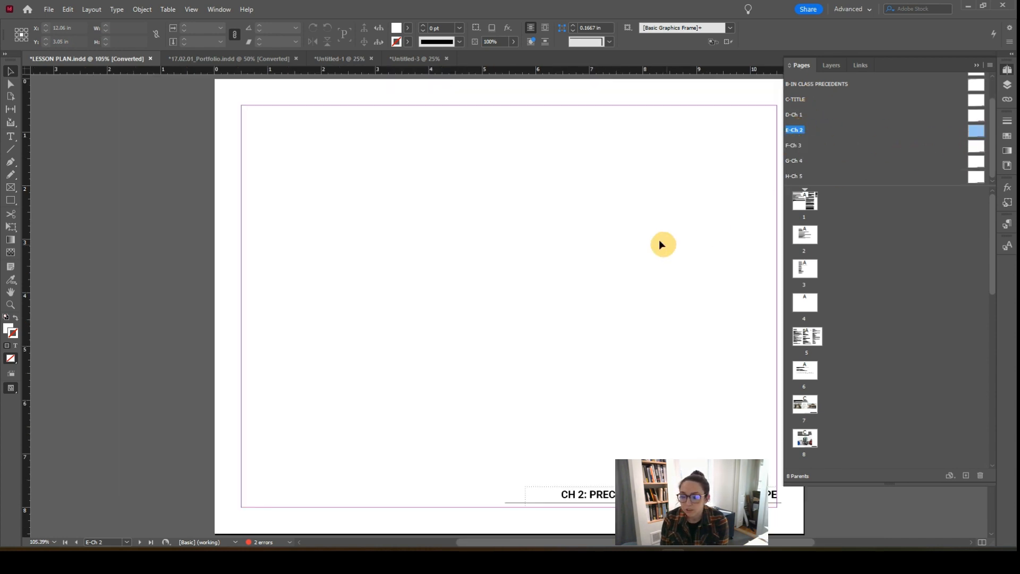
pyautogui.doubleClick(973, 148)
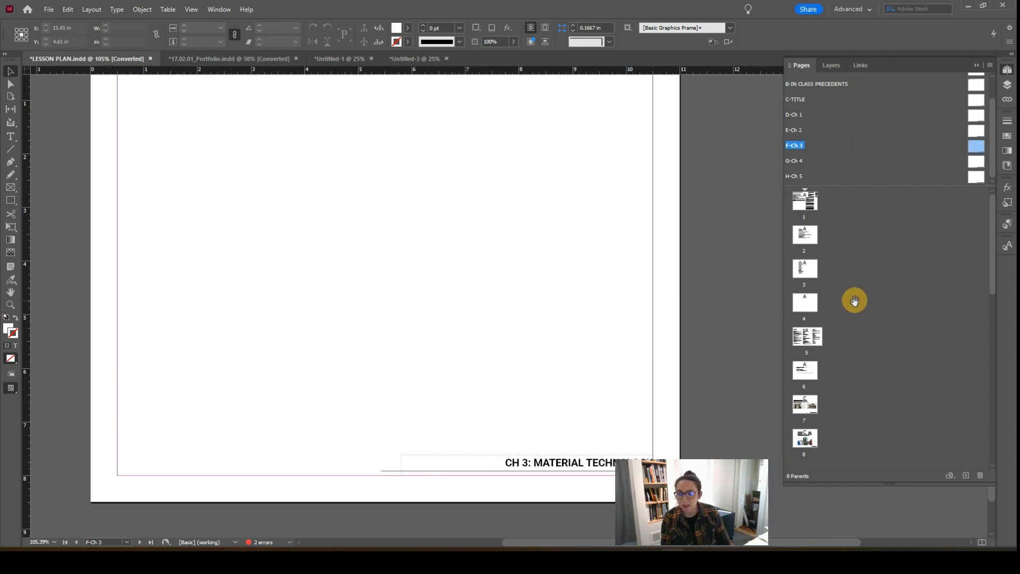
pyautogui.scroll(-3, 813, 378)
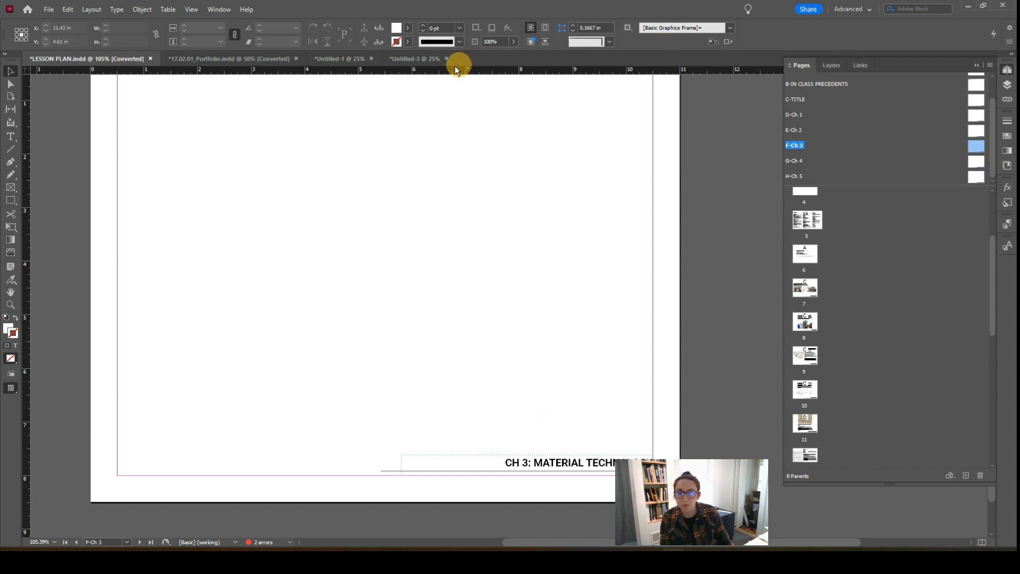
pyautogui.click(407, 60)
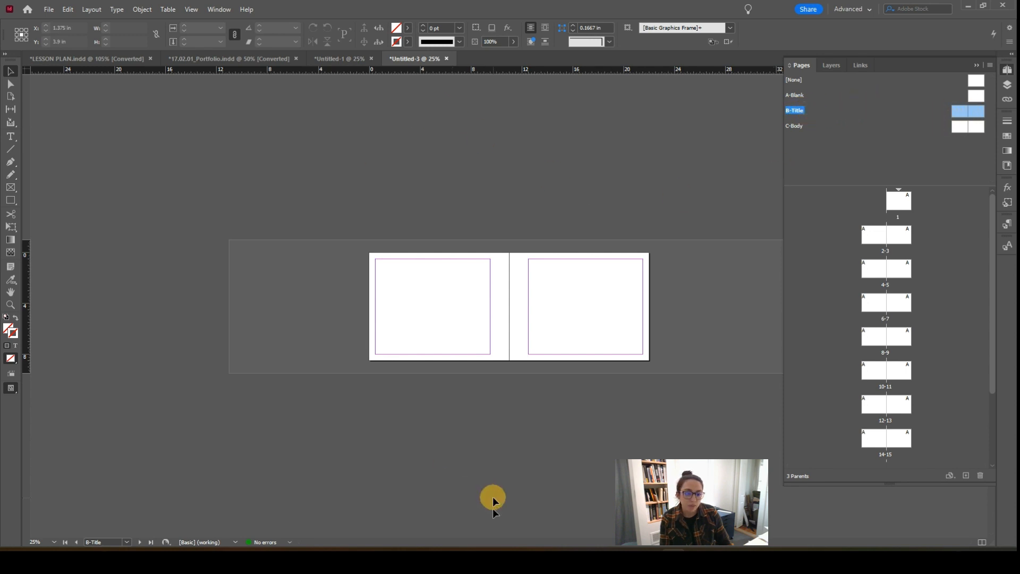
# Step: Switch to Acrobat to review the Chapter 4 title page and page 27 layout in Kahn Book Example.pdf, and return to InDesign
pyautogui.moveTo(720, 548)
pyautogui.click(769, 517)
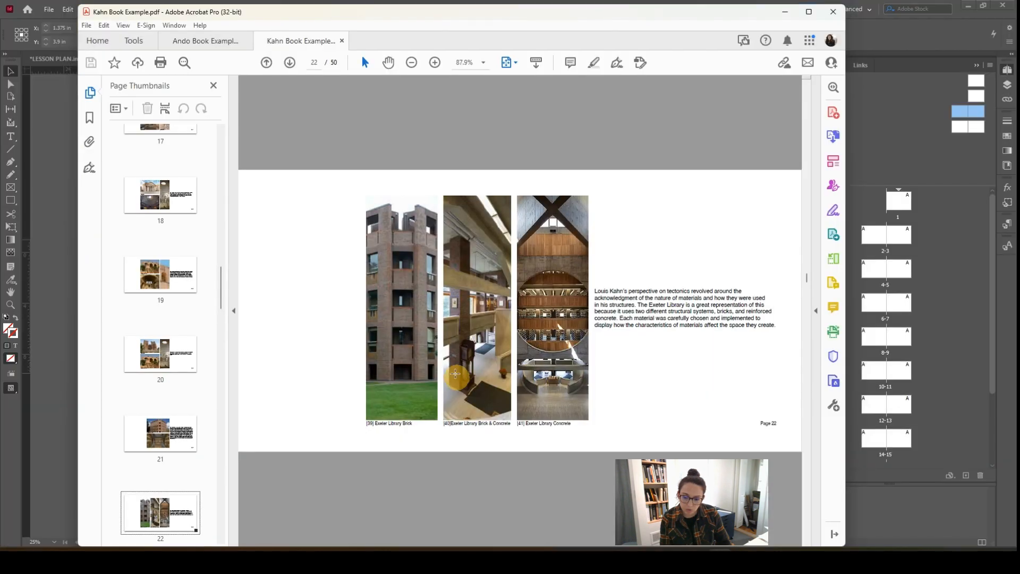
pyautogui.scroll(-10, 355, 318)
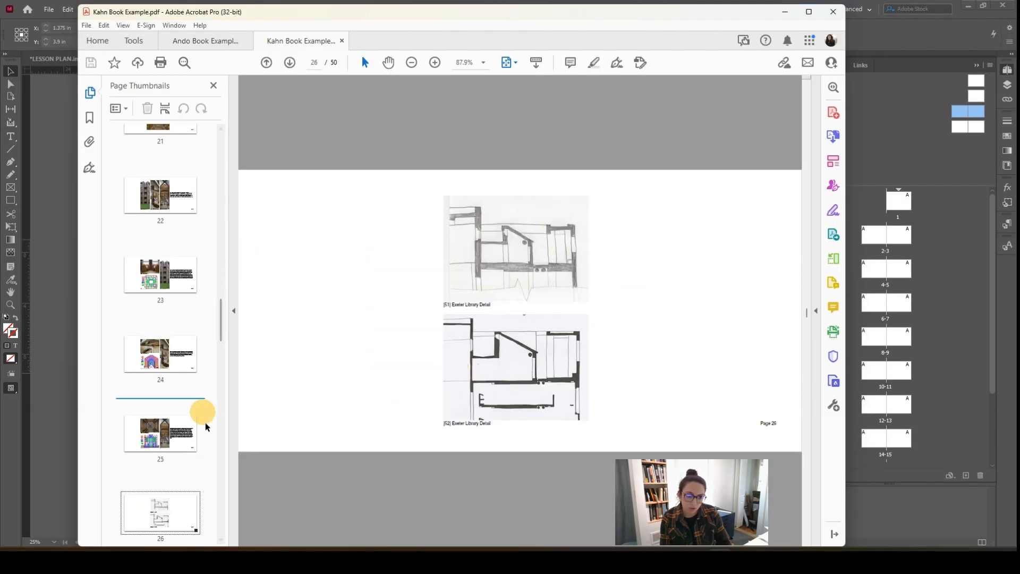
pyautogui.scroll(-5, 200, 413)
pyautogui.click(183, 402)
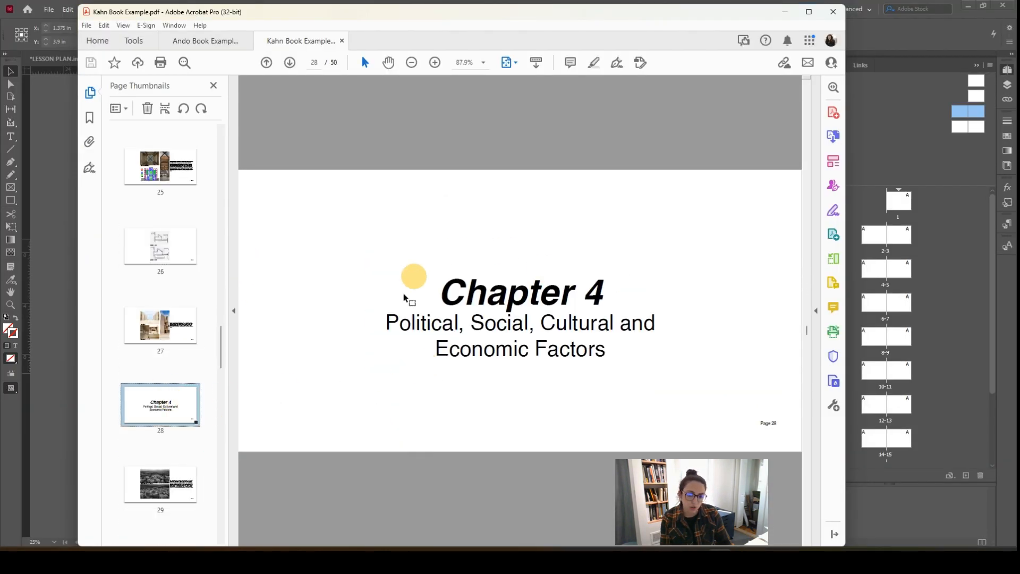
pyautogui.click(164, 326)
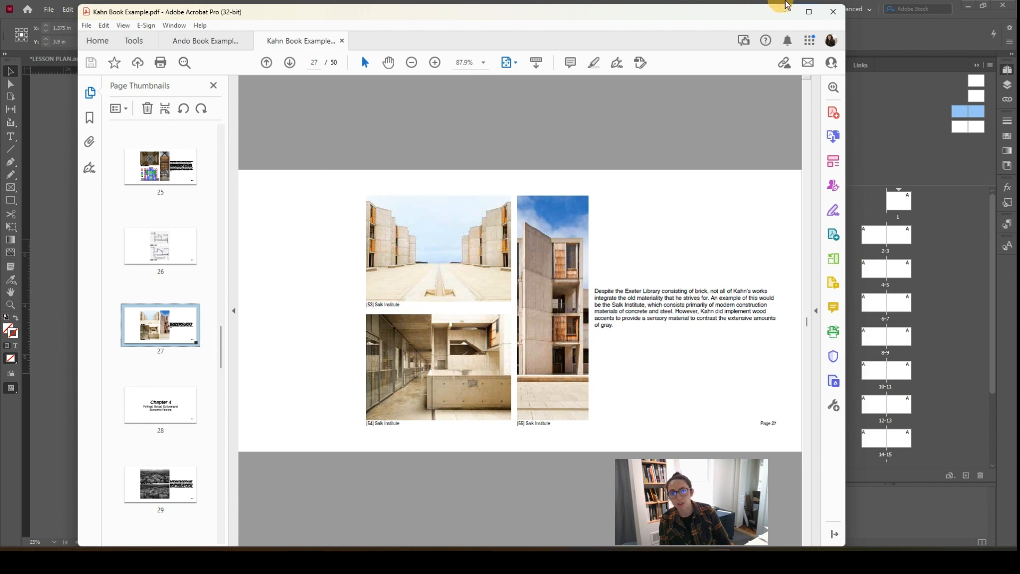
pyautogui.click(785, 12)
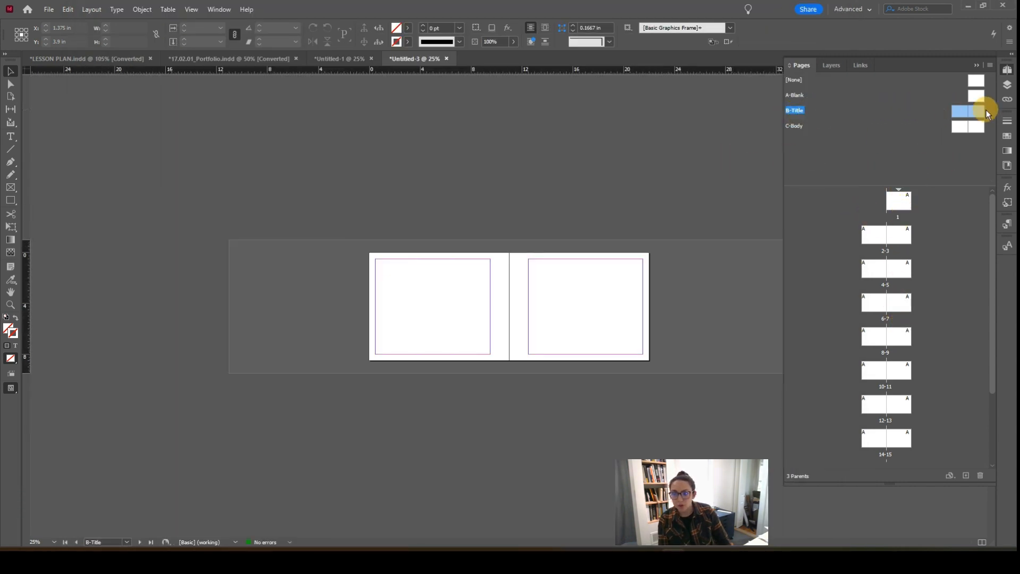
pyautogui.moveTo(976, 96); pyautogui.dragTo(901, 199)
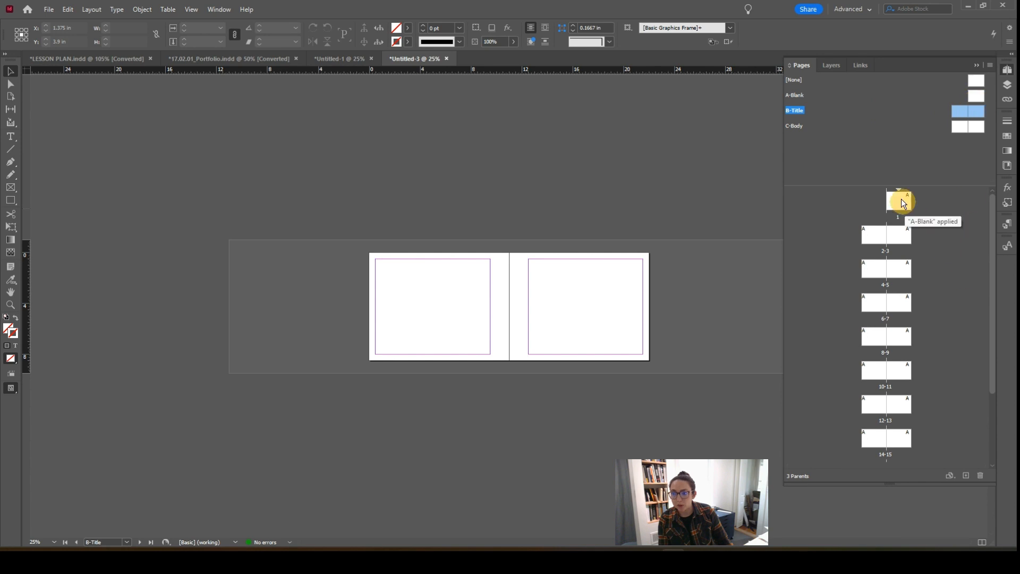
pyautogui.moveTo(966, 137); pyautogui.dragTo(906, 200)
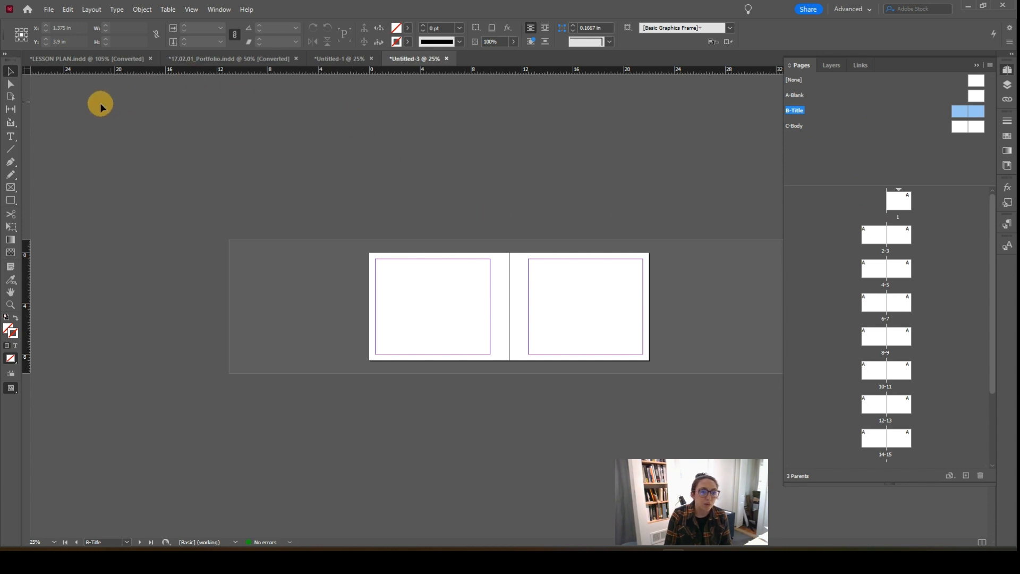
# Step: Draw a text frame about 4.86 x 2.18 in near the middle of the B-Title spread's right-hand page
pyautogui.click(10, 136)
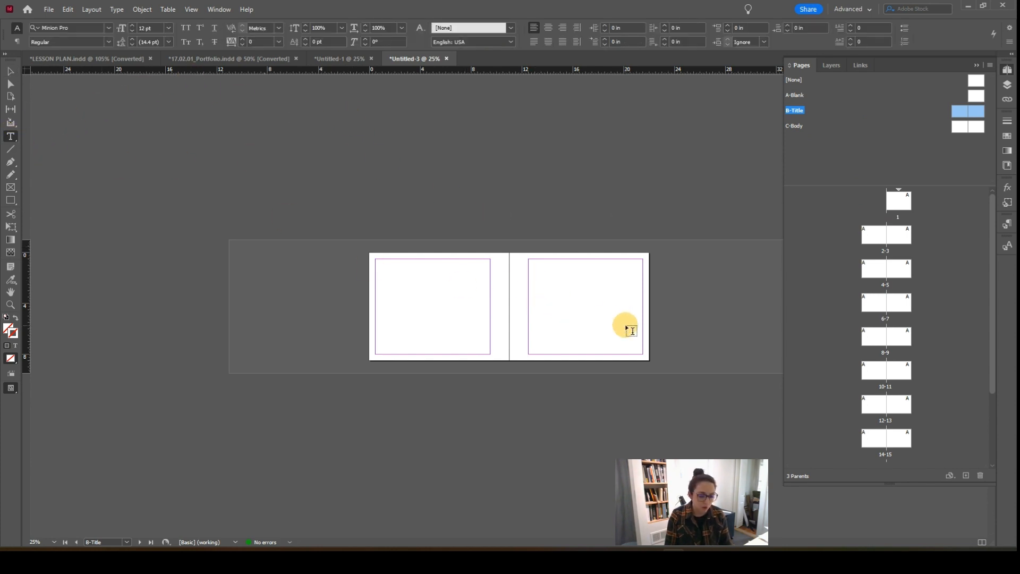
pyautogui.scroll(2, 629, 328)
pyautogui.moveTo(653, 331); pyautogui.dragTo(401, 346)
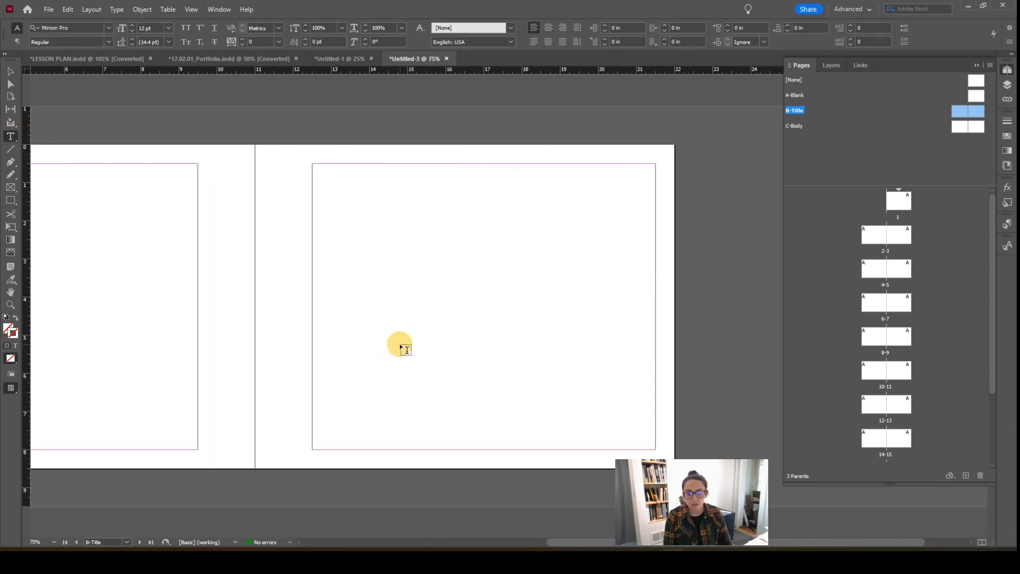
pyautogui.moveTo(410, 256); pyautogui.dragTo(595, 339)
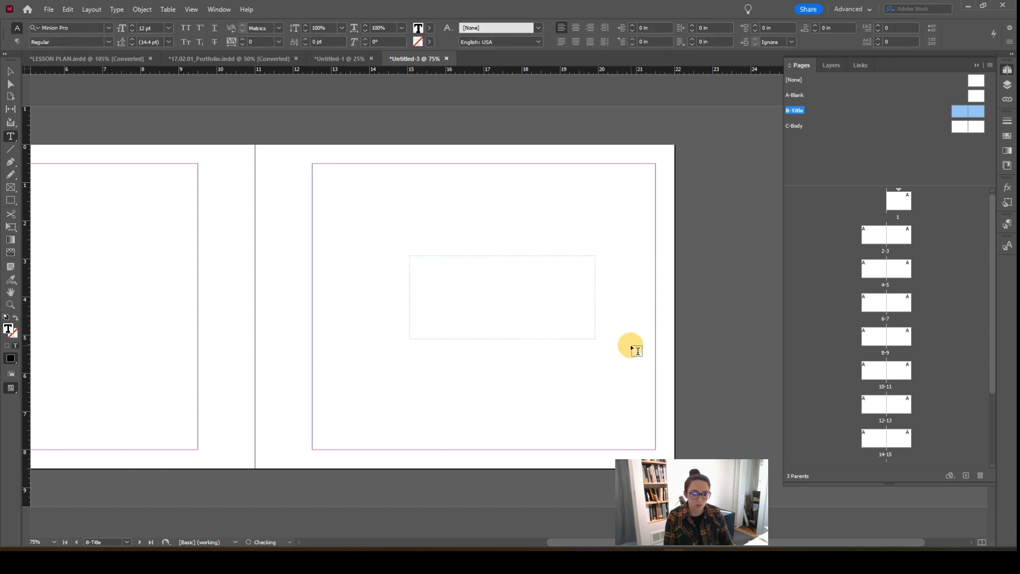
pyautogui.press('Escape')
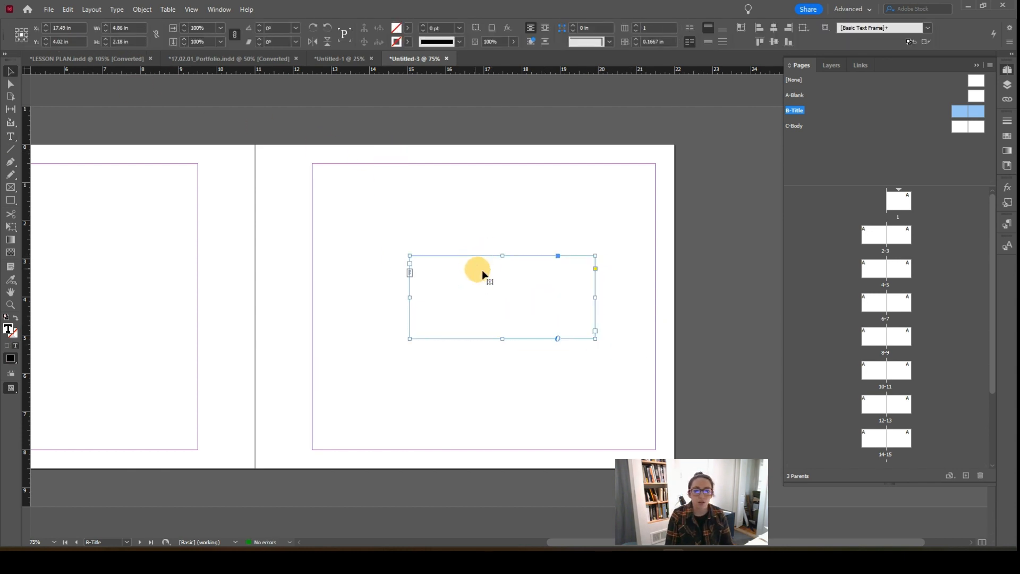
# Step: Rename Layer 1 to Titleblock
pyautogui.click(831, 64)
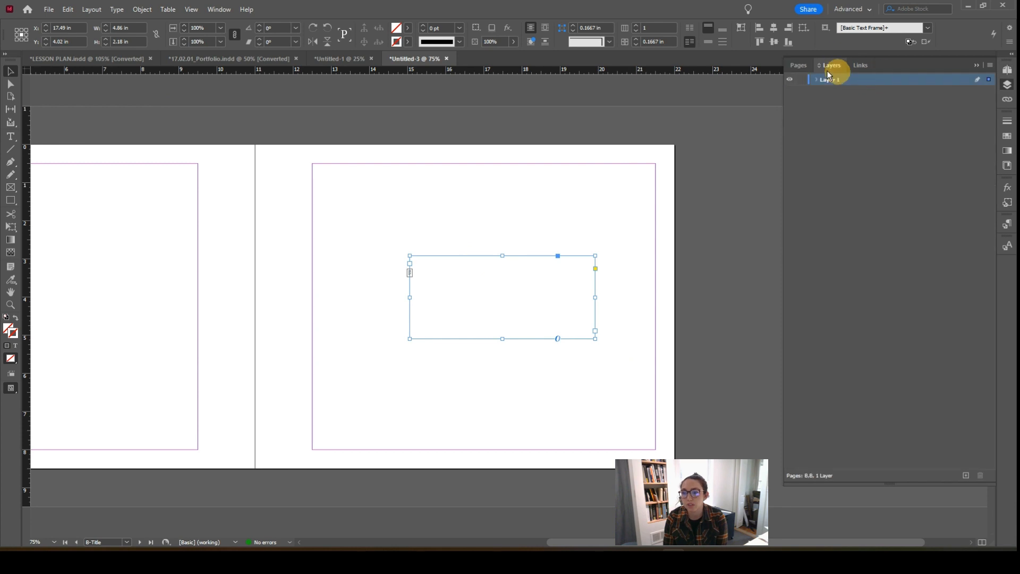
pyautogui.doubleClick(837, 81)
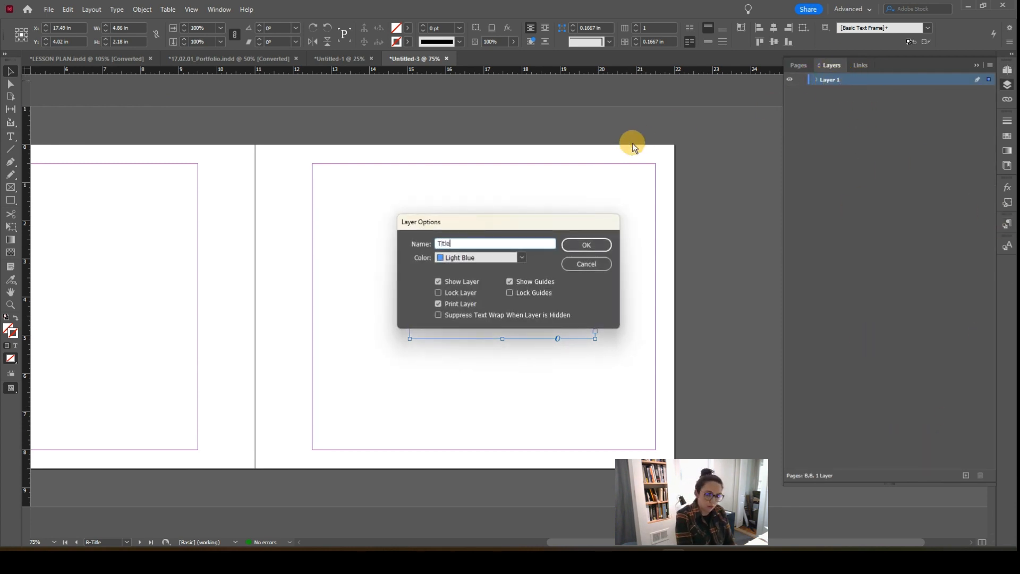
pyautogui.write('Titleblock')
pyautogui.press('Return')
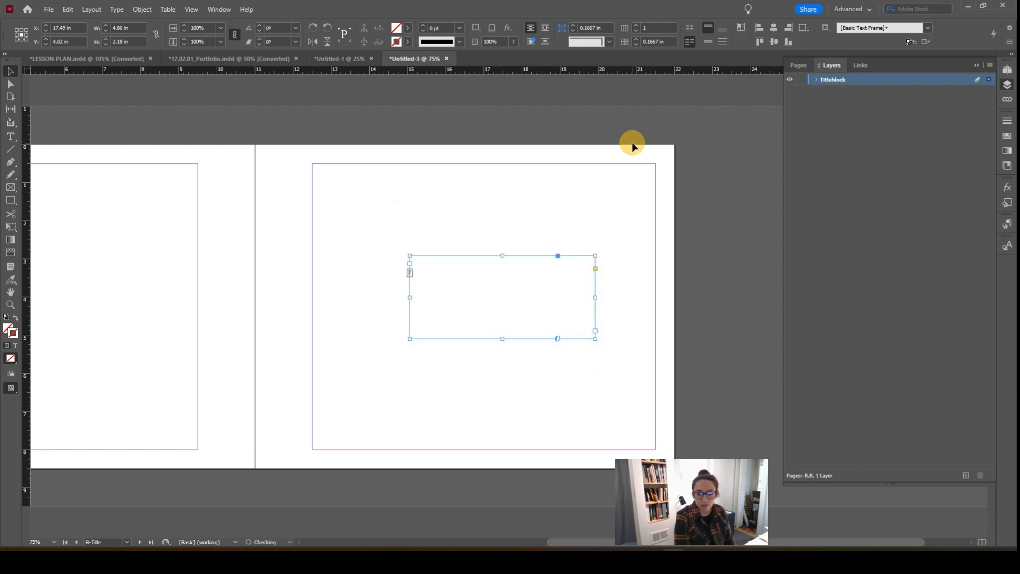
# Step: Add three new layers above the Titleblock layer
pyautogui.click(966, 475)
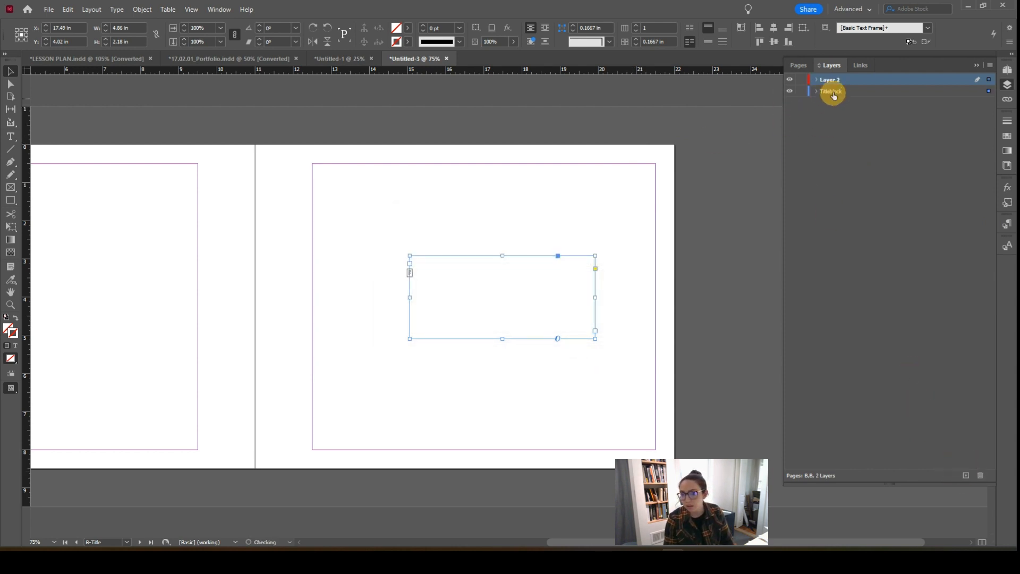
pyautogui.click(968, 476)
pyautogui.click(968, 476)
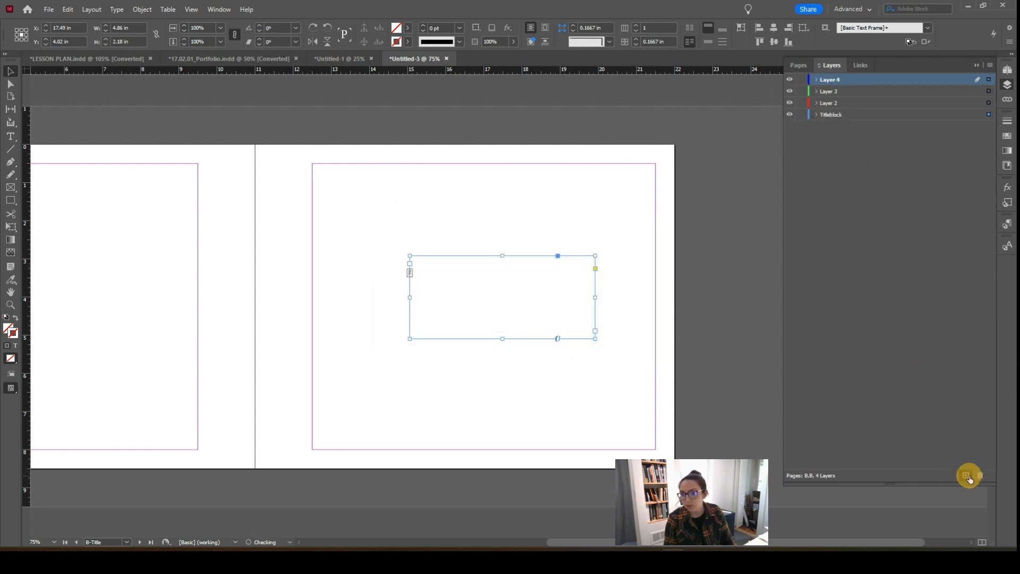
# Step: Rename Layer 2 to Images and Layer 3 to Text
pyautogui.doubleClick(832, 103)
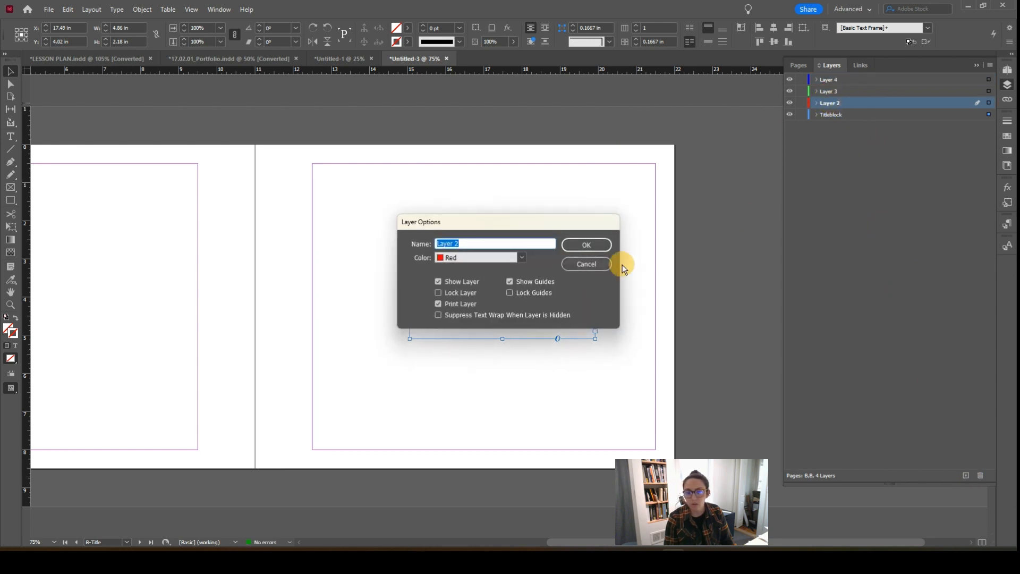
pyautogui.write('Images')
pyautogui.press('Return')
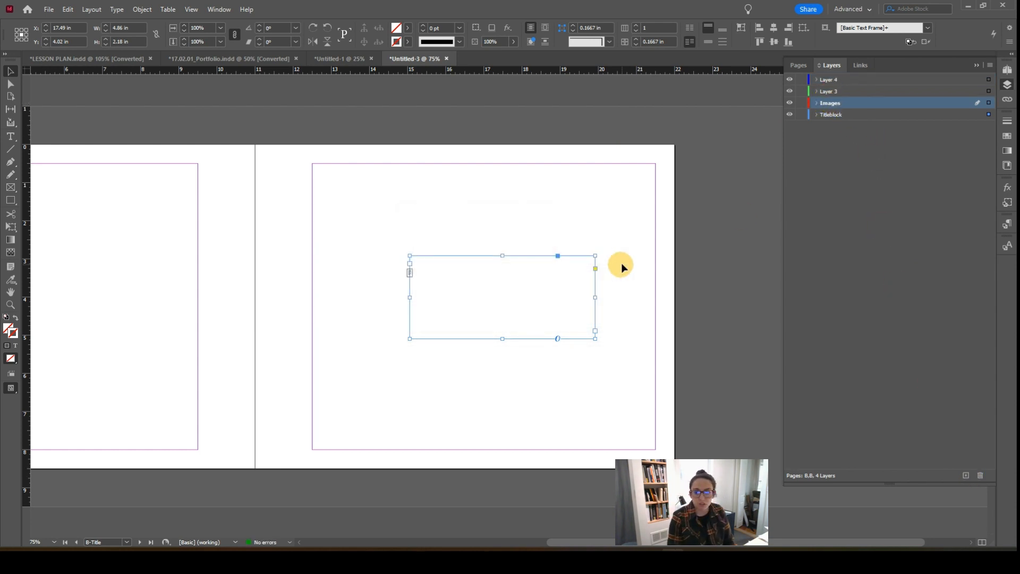
pyautogui.doubleClick(830, 94)
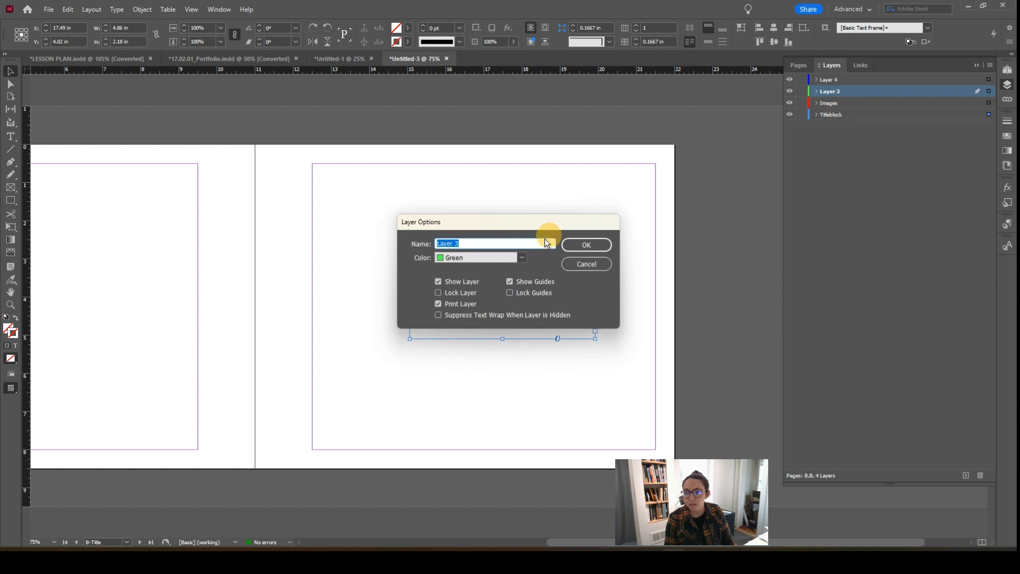
pyautogui.write('Text')
pyautogui.press('Return')
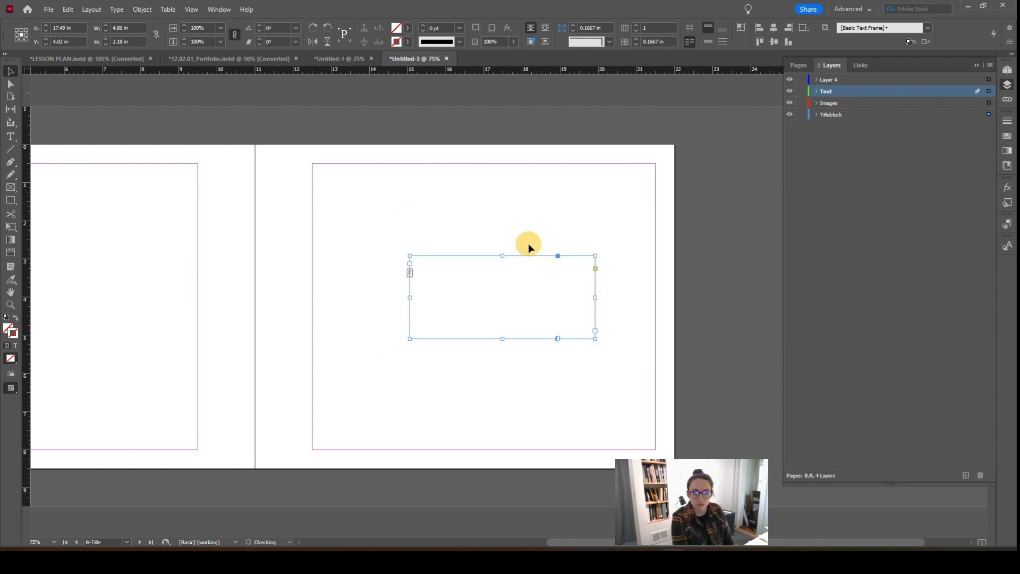
# Step: Rename Layer 4 to Guides
pyautogui.doubleClick(828, 79)
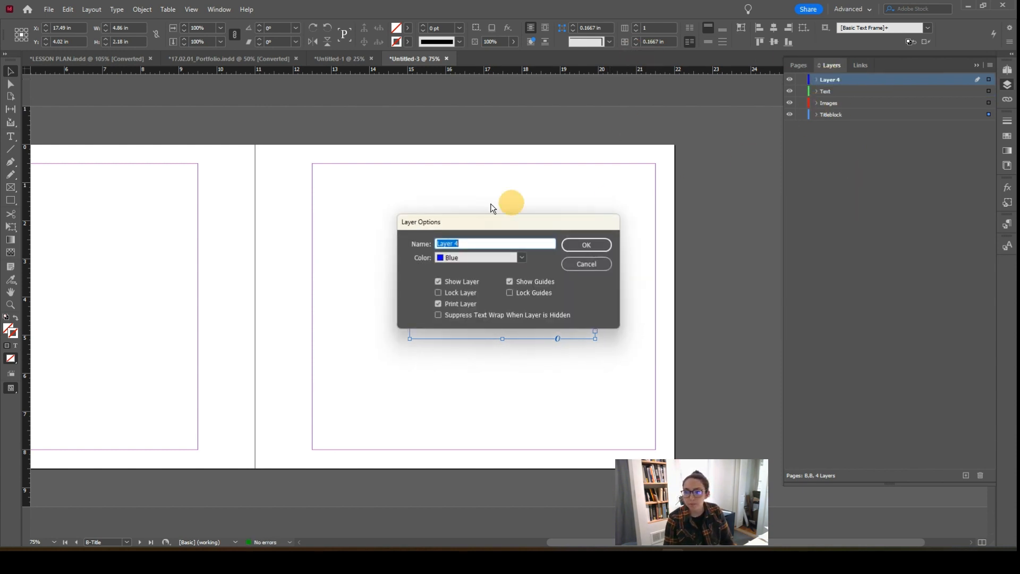
pyautogui.write('Guides')
pyautogui.press('Return')
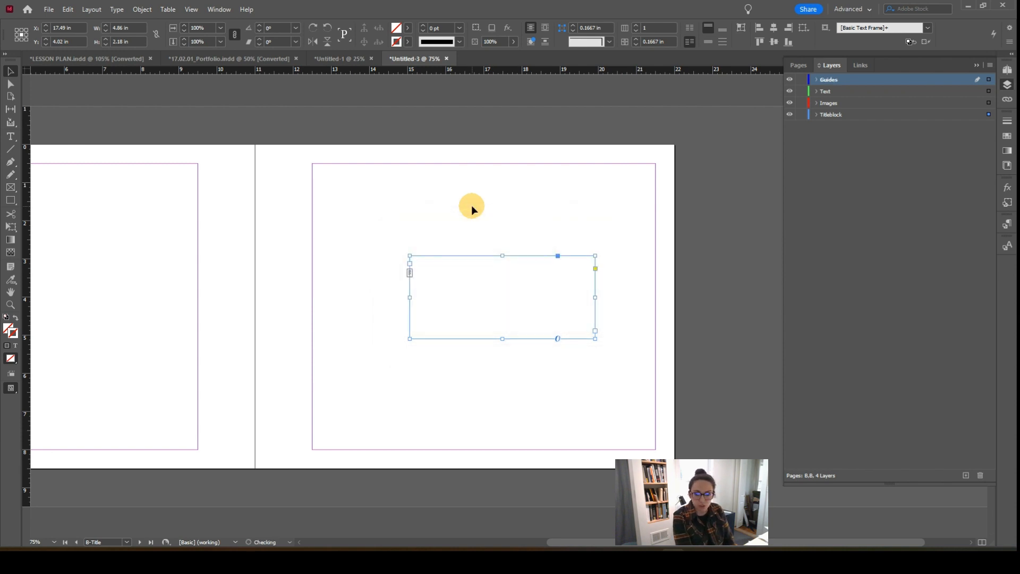
# Step: Add a new layer above the Guides layer and name it Shapes
pyautogui.click(966, 475)
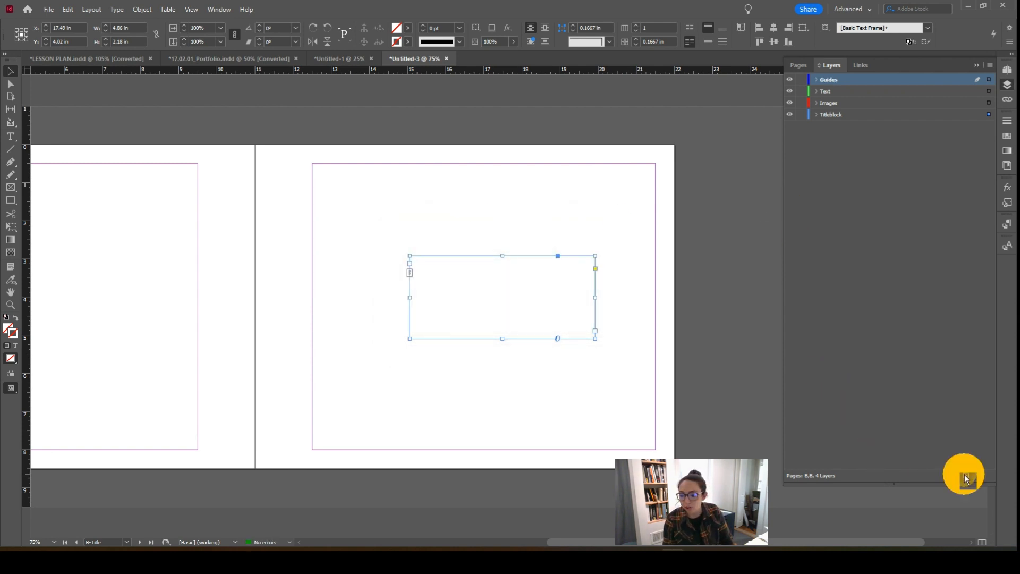
pyautogui.doubleClick(831, 80)
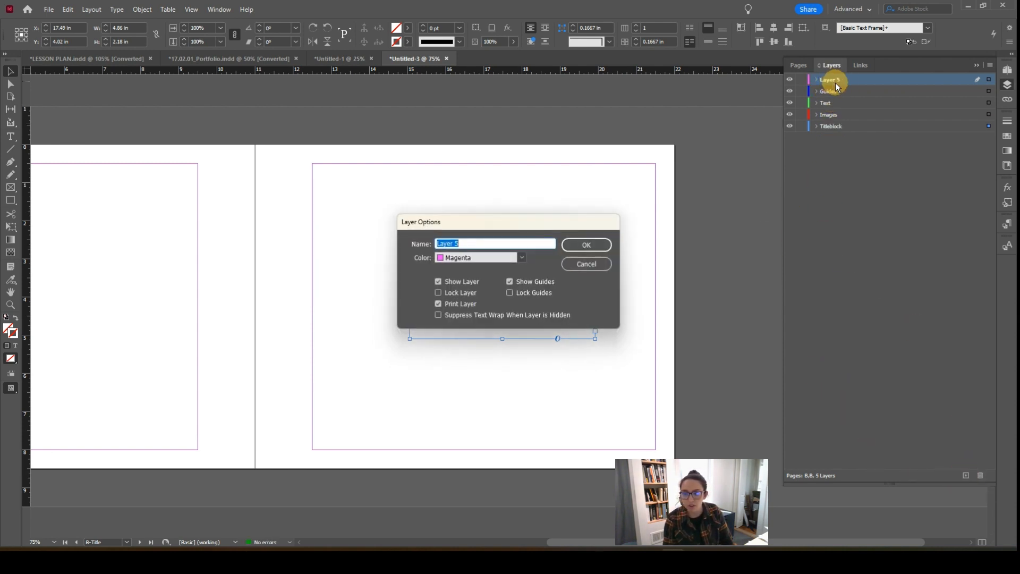
pyautogui.write('Shapes')
pyautogui.press('Return')
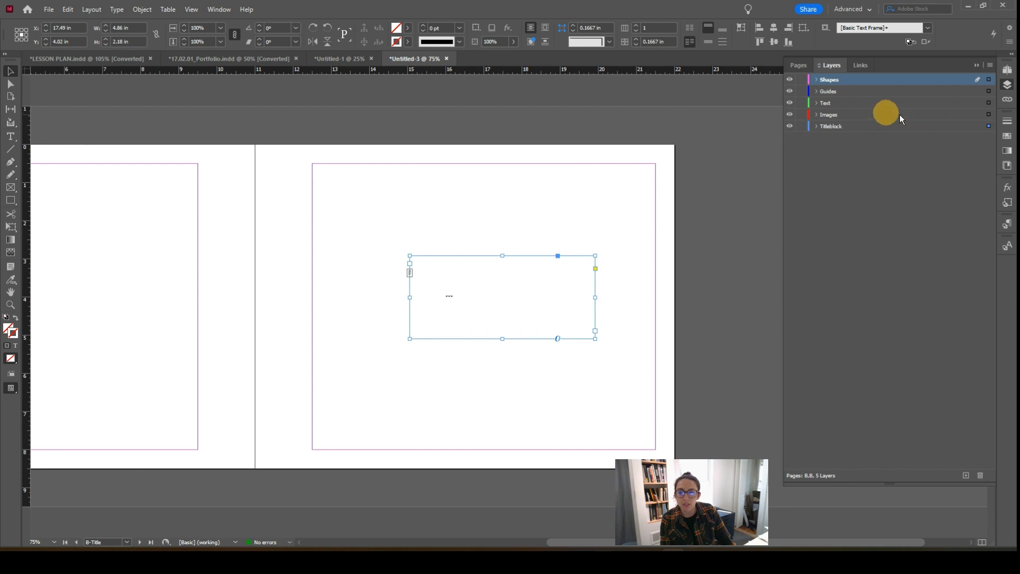
# Step: Move the selected text frame to the Text layer and set its text to SUNDAYS Regular at 48 pt
pyautogui.moveTo(989, 79); pyautogui.dragTo(988, 102)
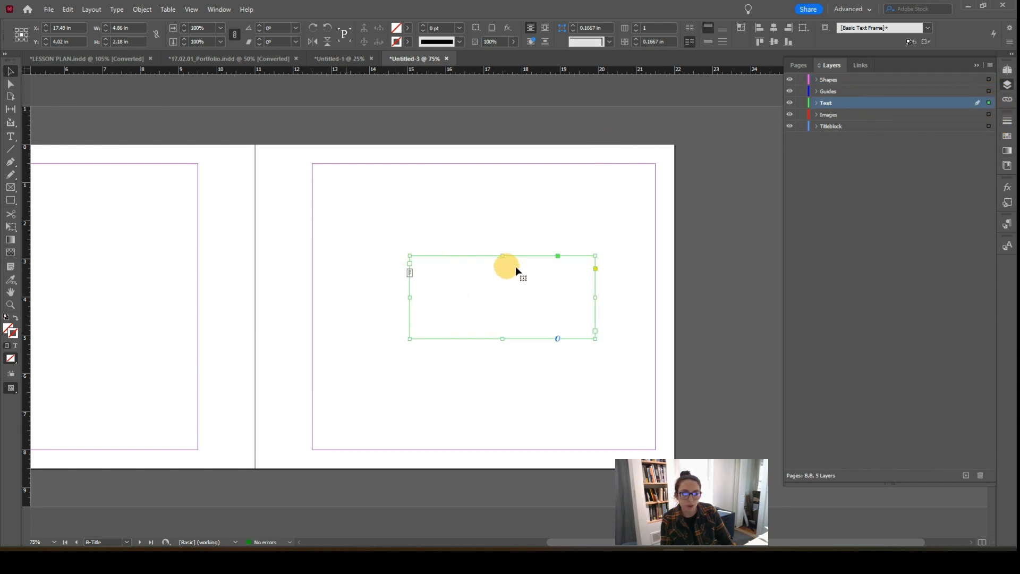
pyautogui.doubleClick(432, 272)
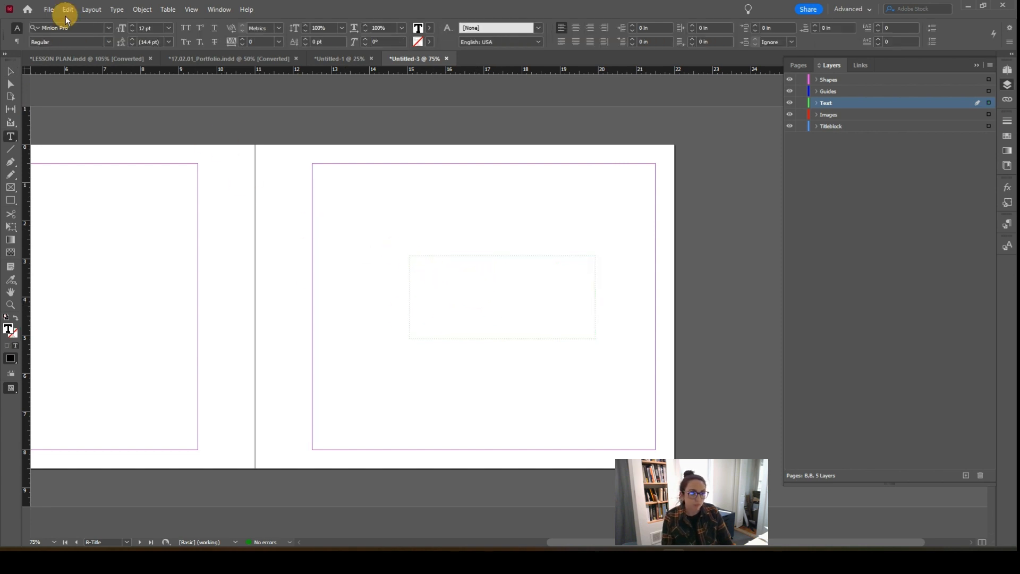
pyautogui.click(109, 28)
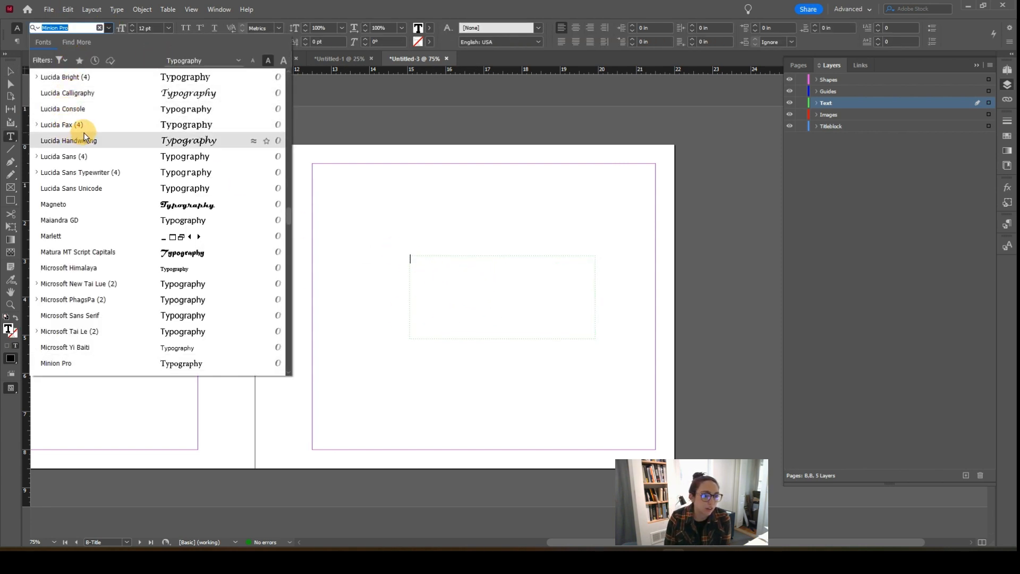
pyautogui.write('s')
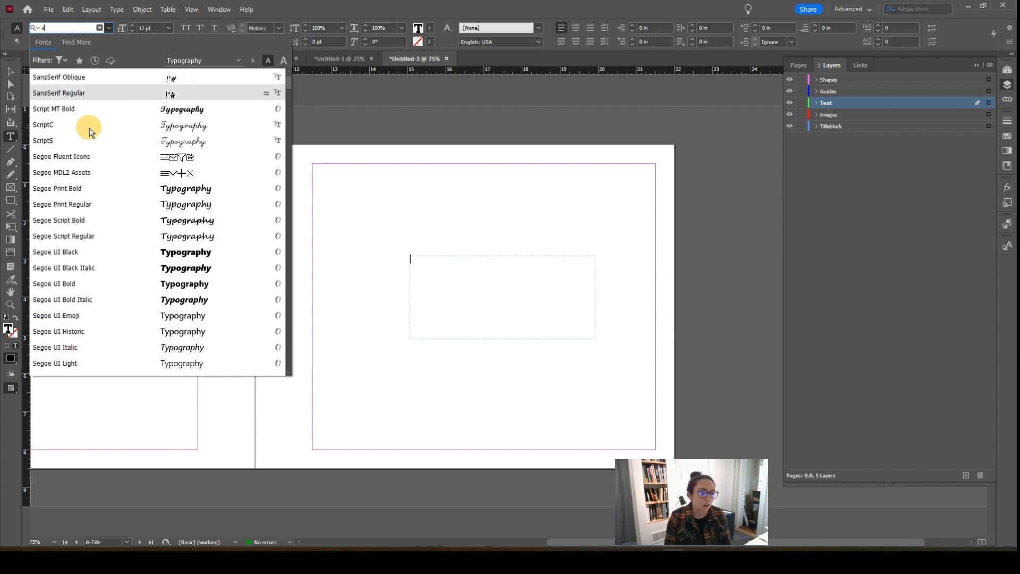
pyautogui.scroll(-8, 90, 132)
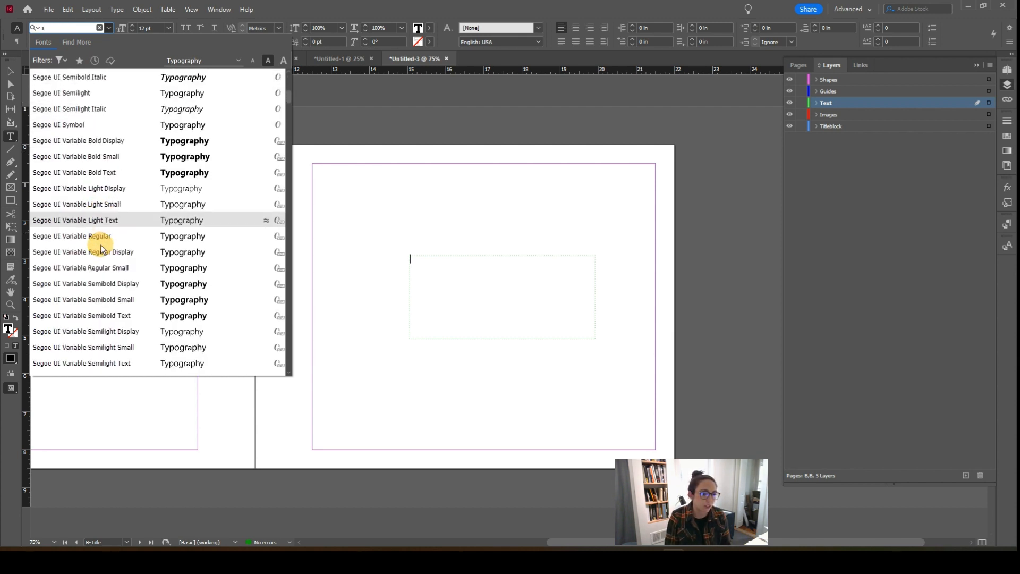
pyautogui.scroll(-7, 100, 247)
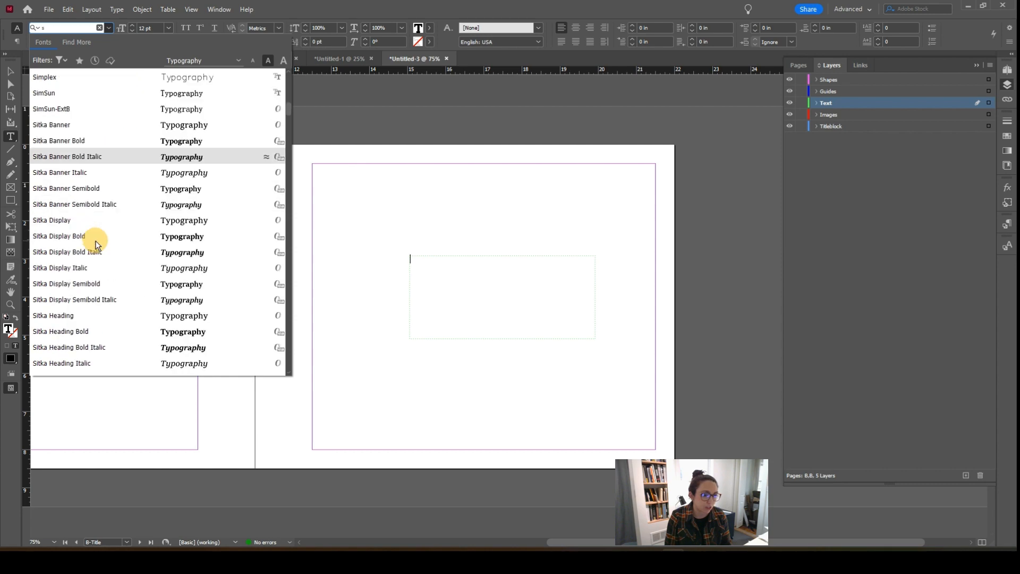
pyautogui.scroll(-8, 97, 245)
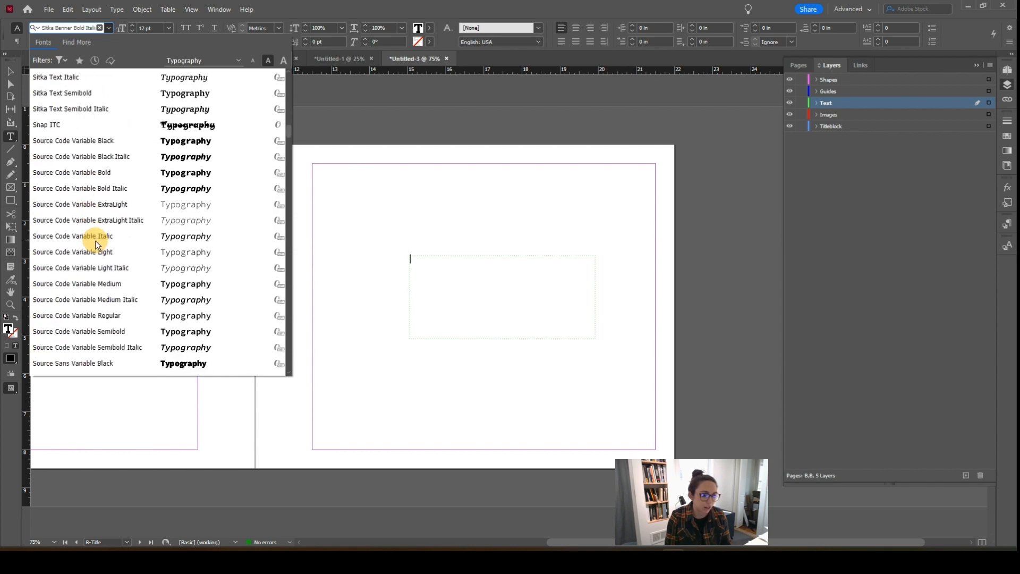
pyautogui.scroll(-8, 95, 245)
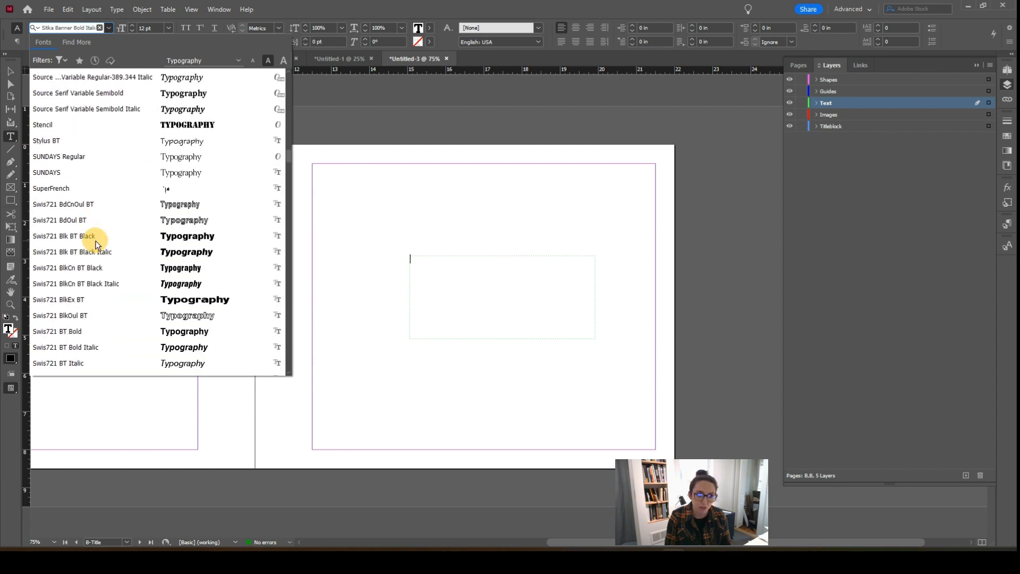
pyautogui.scroll(-2, 97, 245)
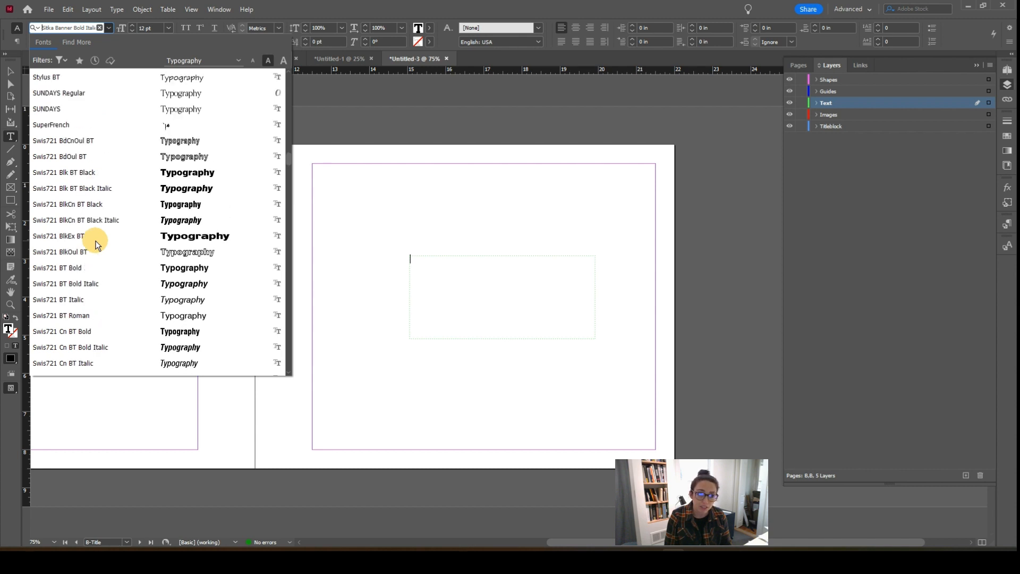
pyautogui.click(75, 94)
pyautogui.click(168, 29)
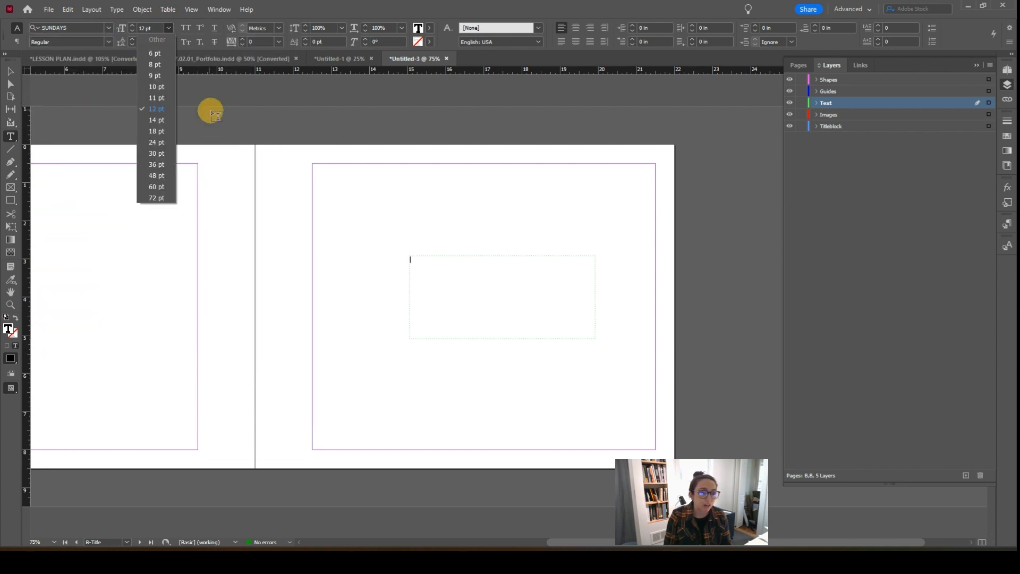
pyautogui.click(158, 168)
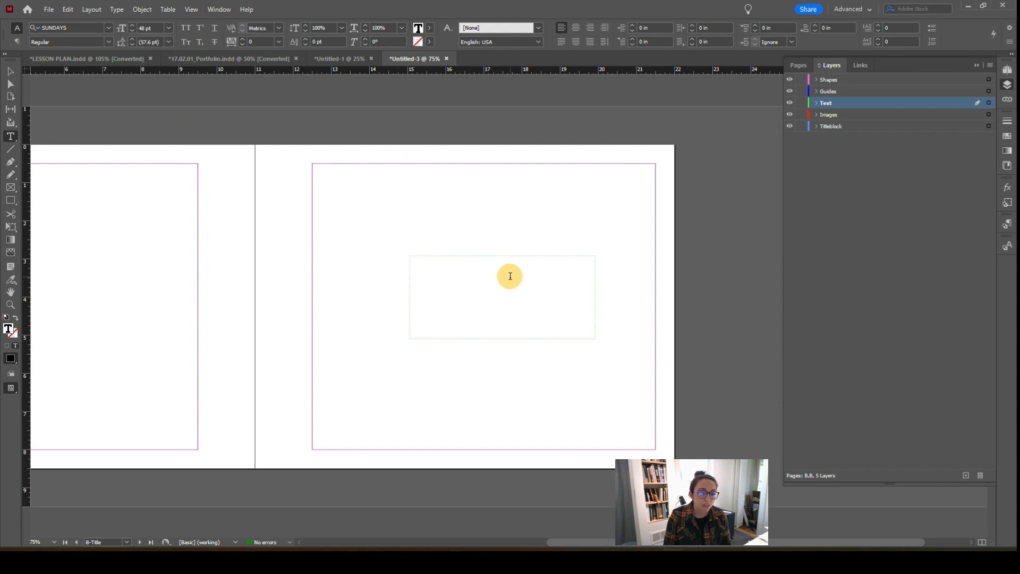
# Step: Enter the title "CHAPTER 01" in capitals in the frame, with "RELATION TO CONTEXT" below it
pyautogui.write('chap')
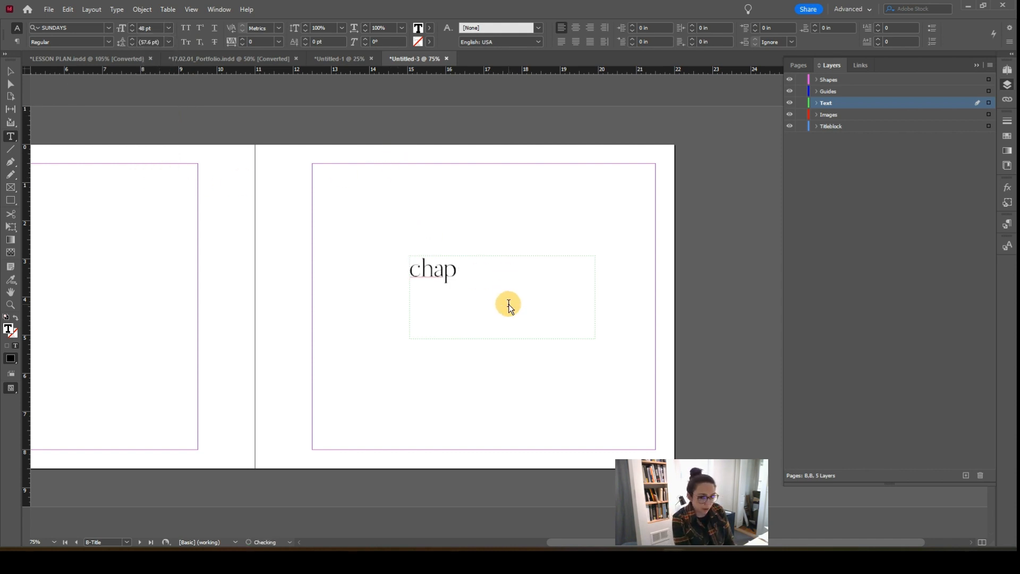
pyautogui.write('P')
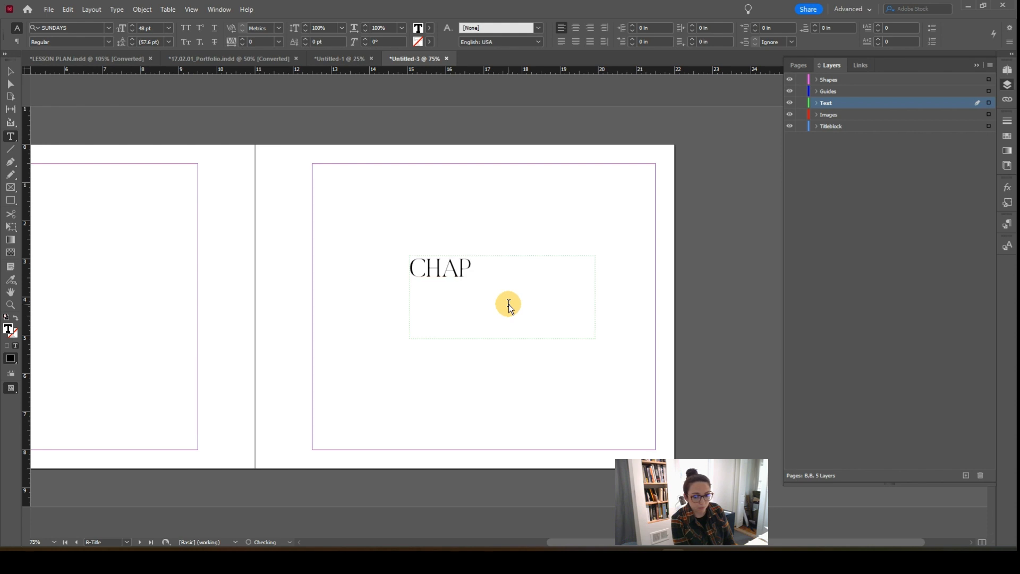
pyautogui.write('TER 01')
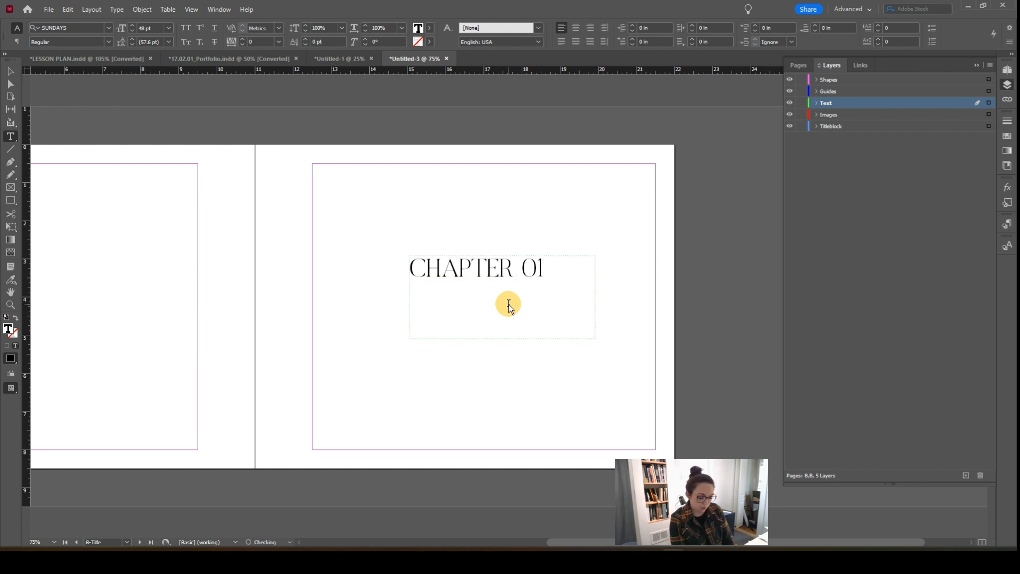
pyautogui.press('Return')
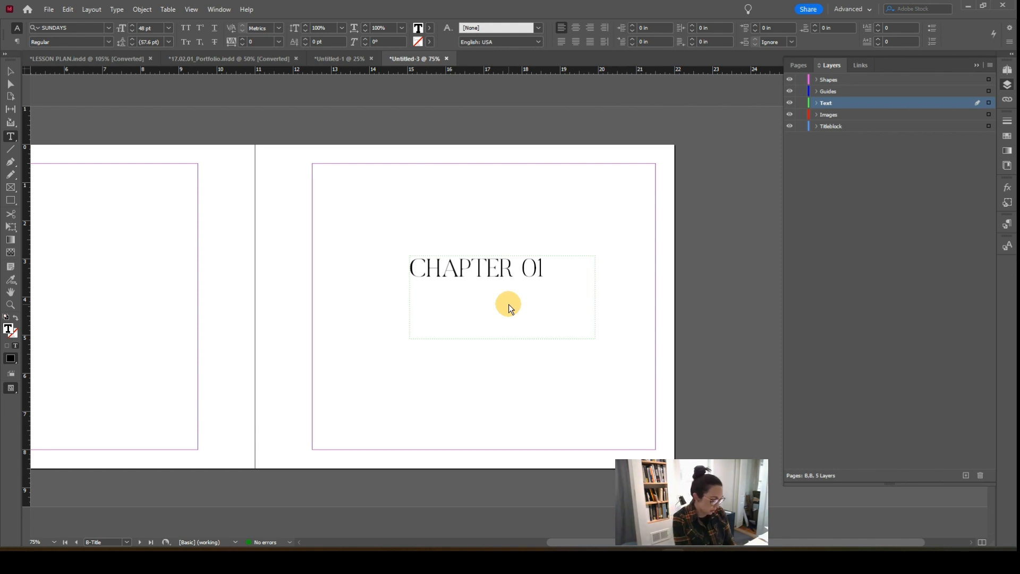
pyautogui.write('RELATION')
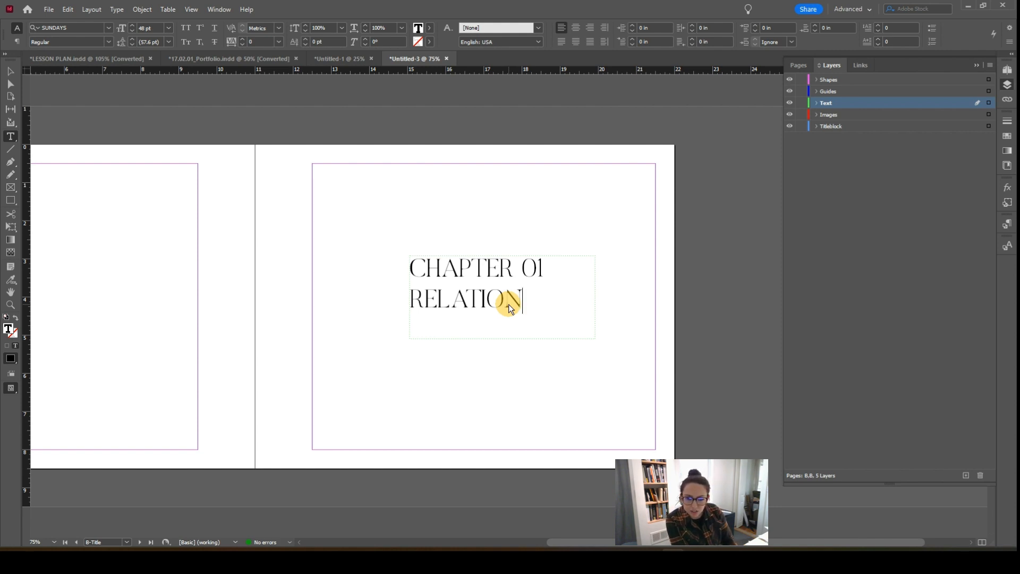
pyautogui.write('TO')
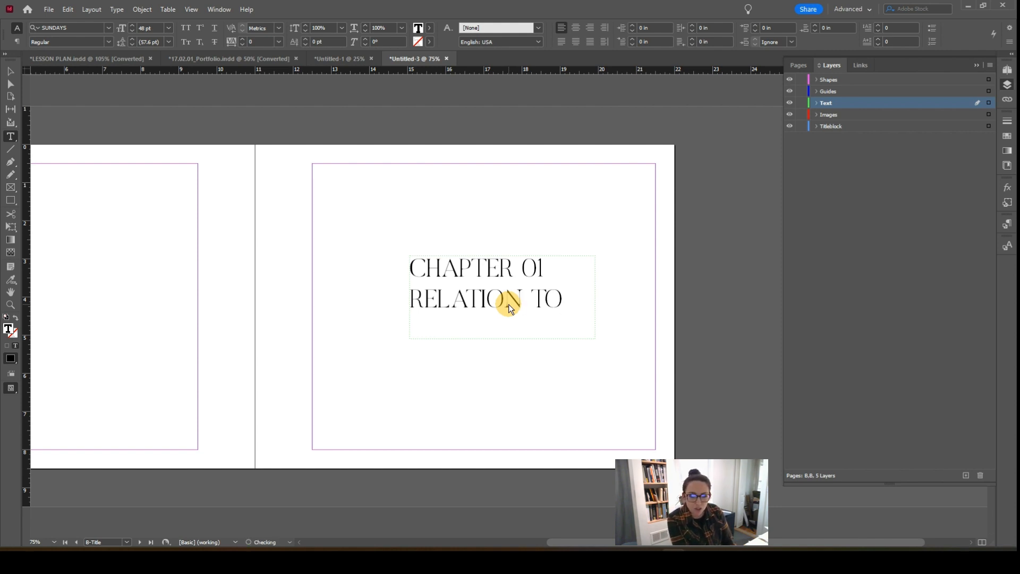
pyautogui.press('Return')
pyautogui.write('CONTEXT')
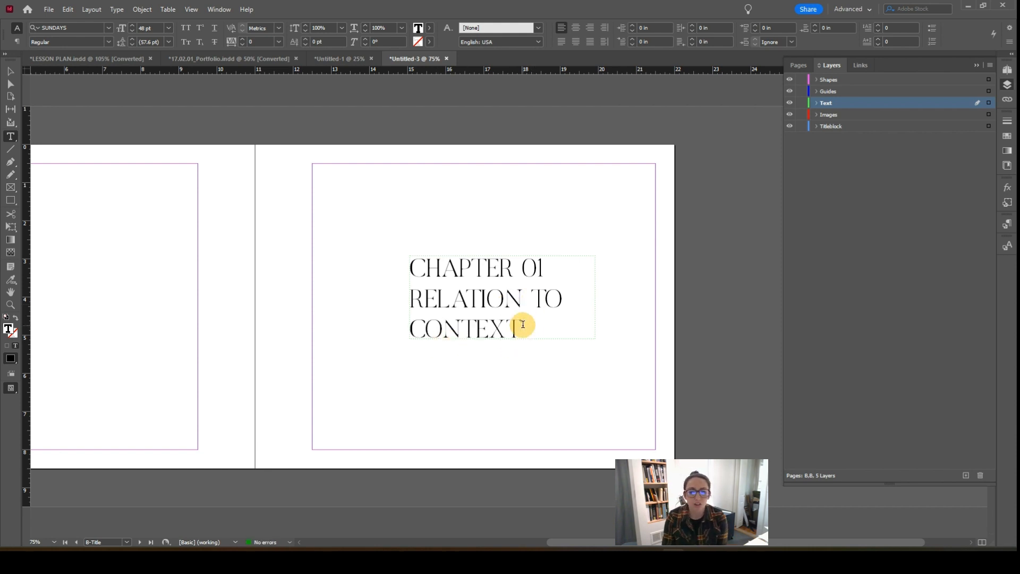
# Step: Reduce the "RELATION TO CONTEXT" subtitle to 24 pt
pyautogui.moveTo(523, 324); pyautogui.dragTo(407, 297)
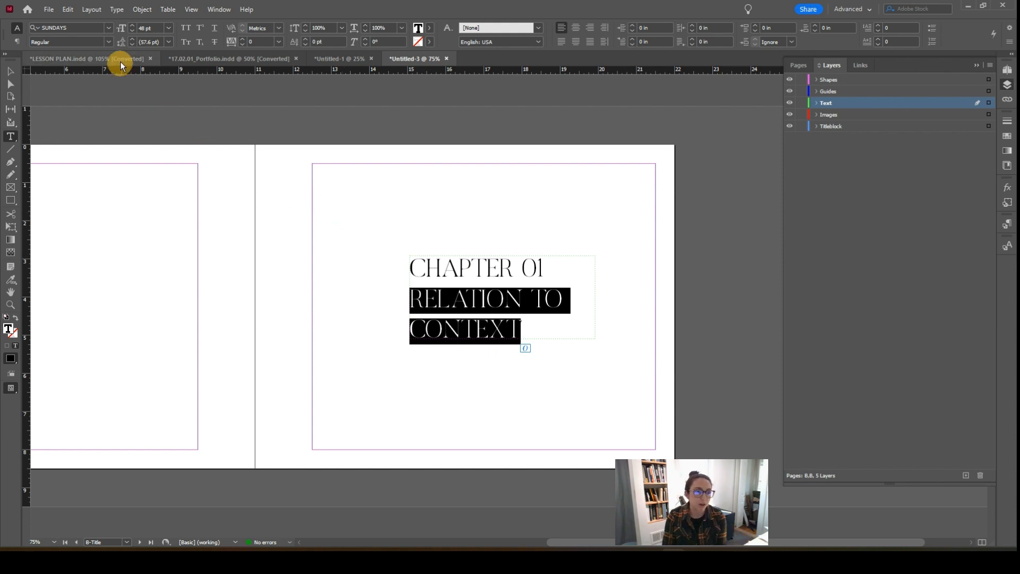
pyautogui.click(168, 27)
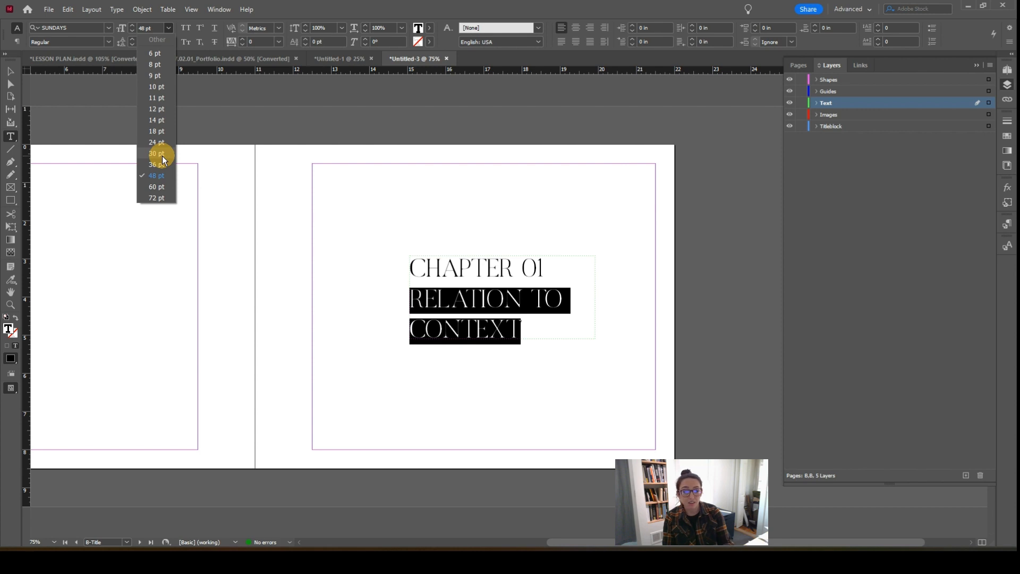
pyautogui.click(156, 131)
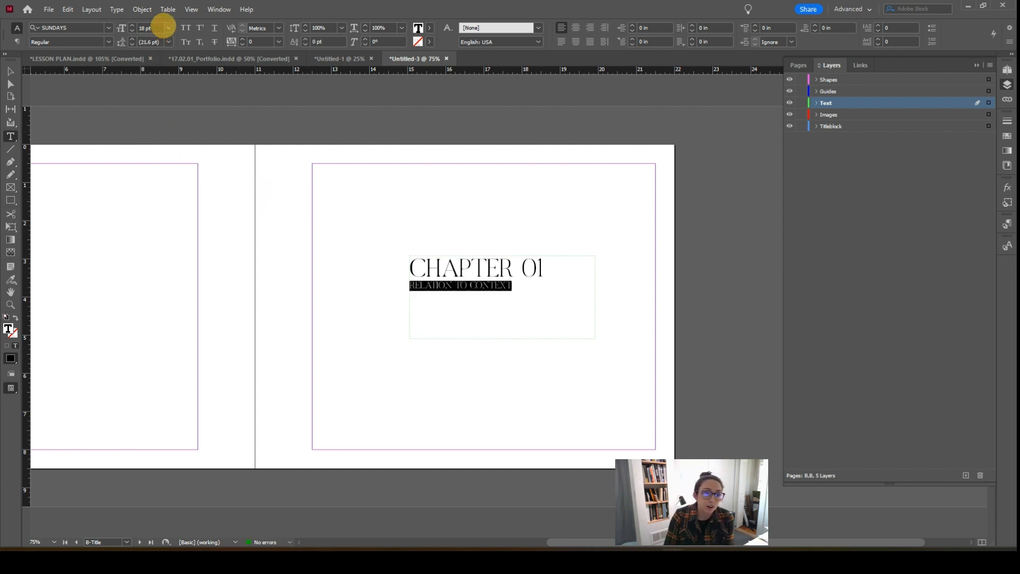
pyautogui.click(168, 28)
pyautogui.click(154, 139)
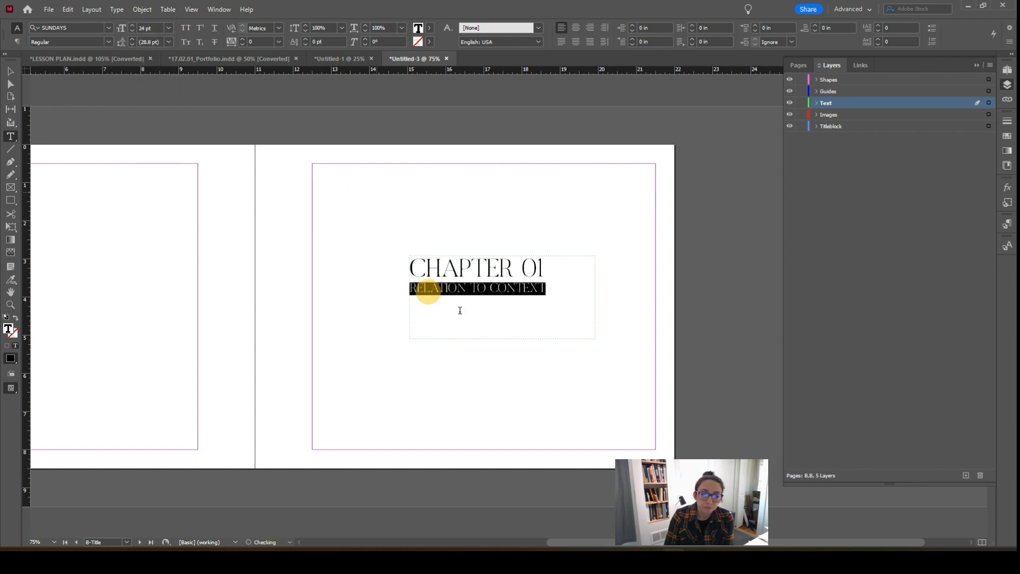
# Step: Centre both title lines horizontally and vertically in their frame, and shift the frame to about X 17.13 in, Y 4.1 in
pyautogui.moveTo(547, 289); pyautogui.dragTo(393, 267)
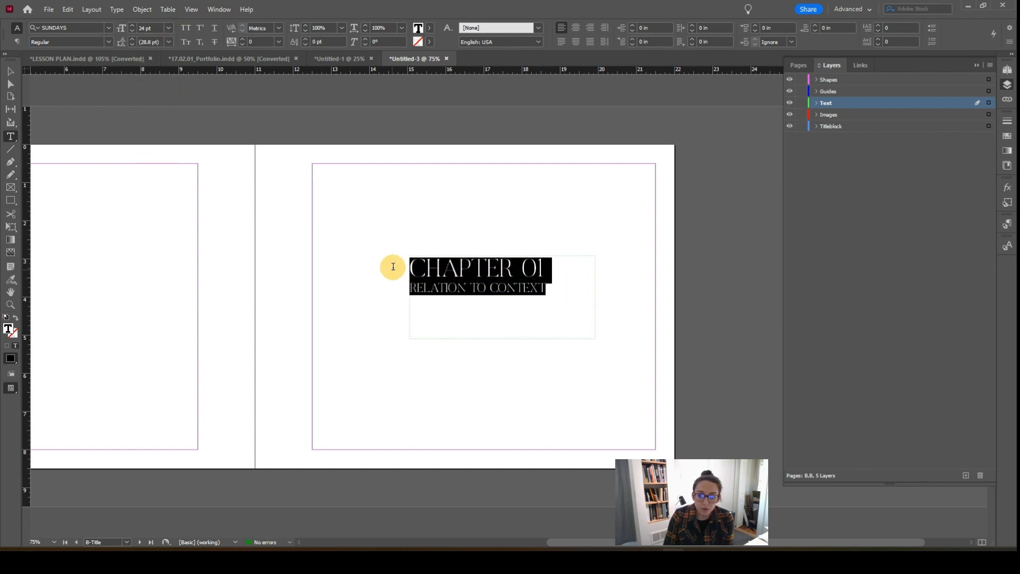
pyautogui.click(576, 27)
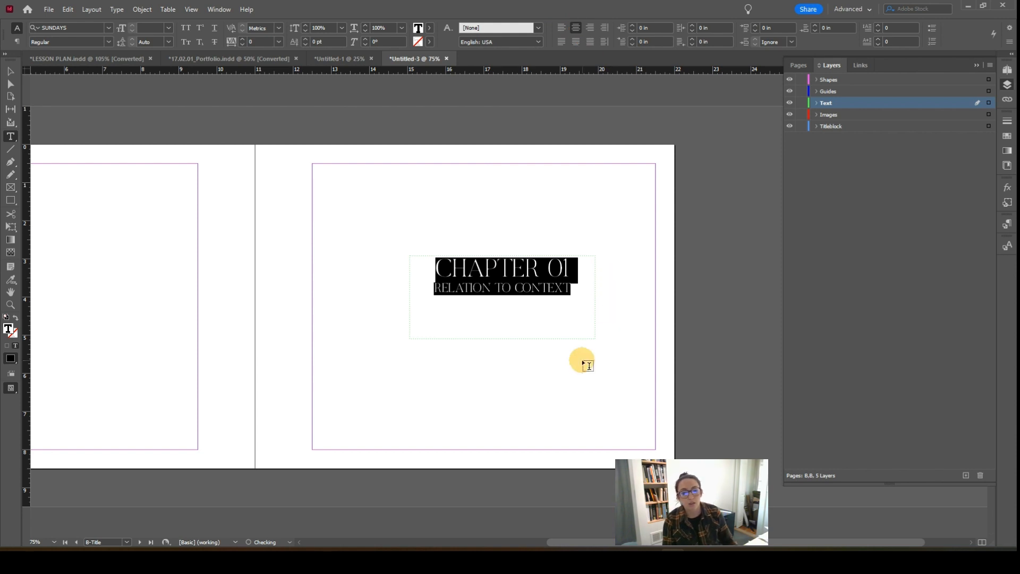
pyautogui.press('Escape')
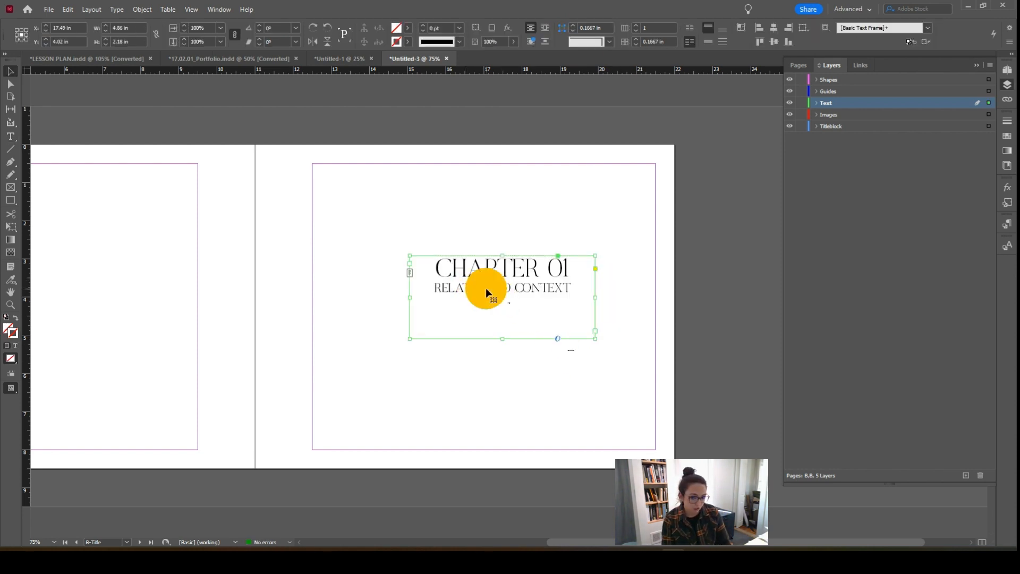
pyautogui.moveTo(486, 288)
pyautogui.mouseDown()
pyautogui.moveTo(505, 306)
pyautogui.moveTo(499, 288)
pyautogui.mouseUp()
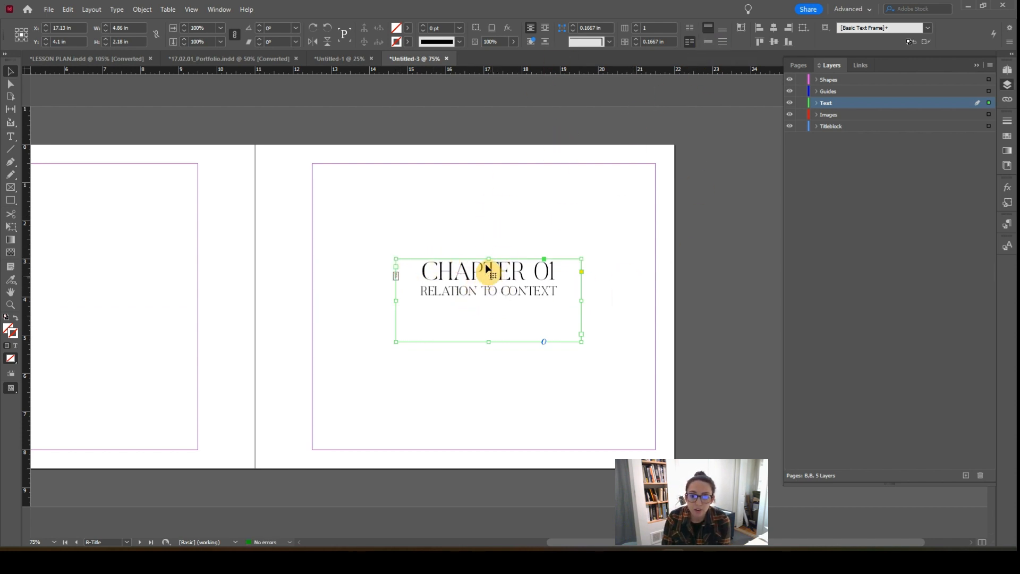
pyautogui.click(709, 41)
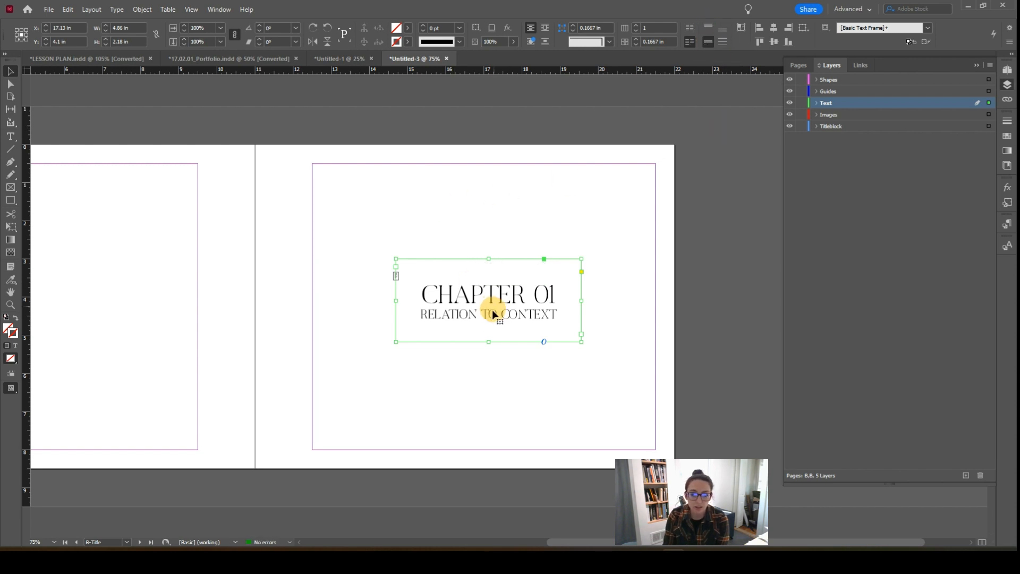
# Step: Centre the title frame within the right-hand page's margins and briefly preview the spread without guides and frame edges
pyautogui.moveTo(494, 317)
pyautogui.mouseDown()
pyautogui.moveTo(489, 300)
pyautogui.moveTo(490, 321)
pyautogui.moveTo(502, 322)
pyautogui.moveTo(486, 322)
pyautogui.moveTo(516, 315)
pyautogui.moveTo(505, 313)
pyautogui.mouseUp()
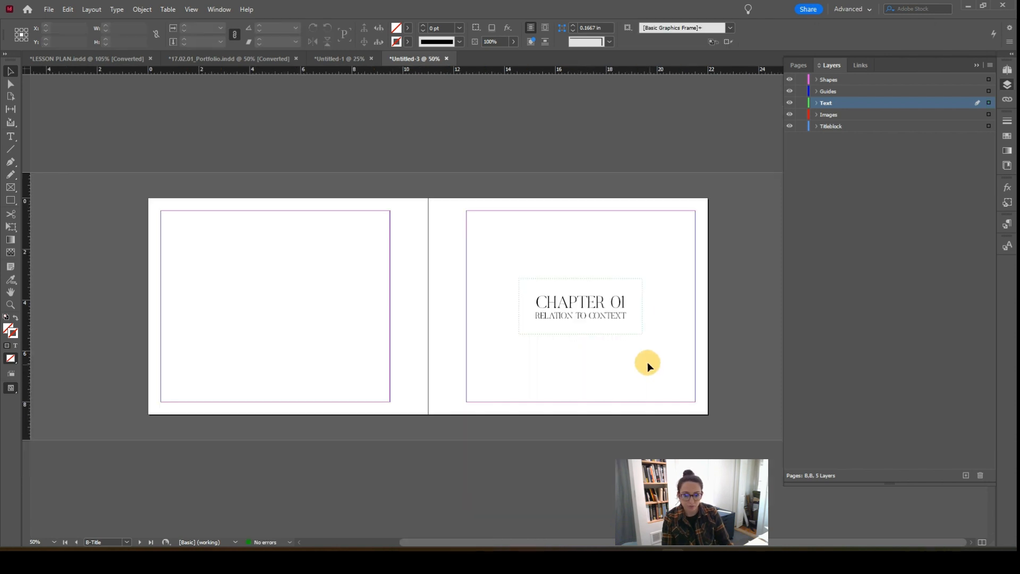
pyautogui.press('w')
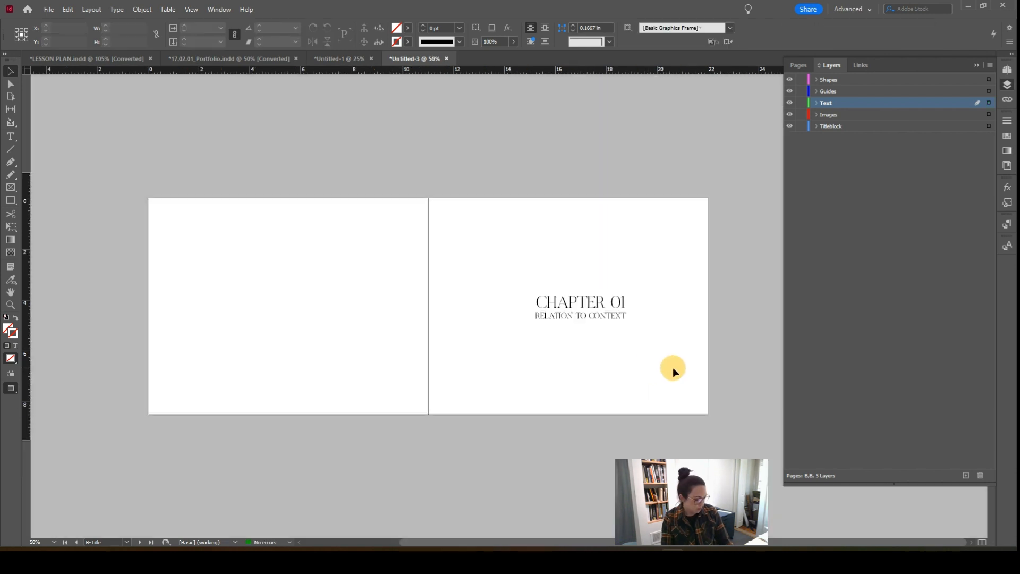
pyautogui.press('w')
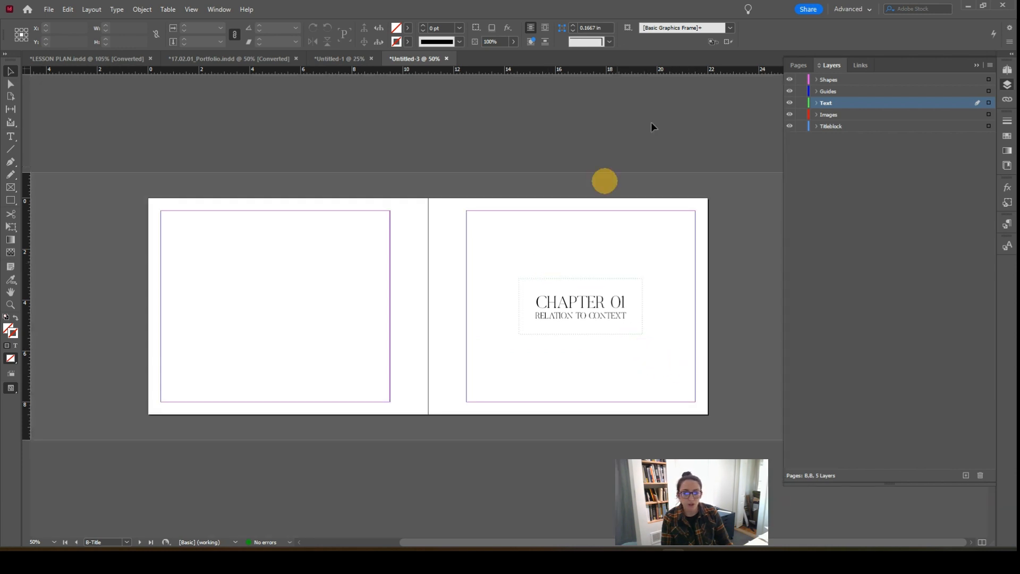
# Step: On the Shapes layer, draw a horizontal black line about 7.05 in long across the middle of the chapter title
pyautogui.click(846, 81)
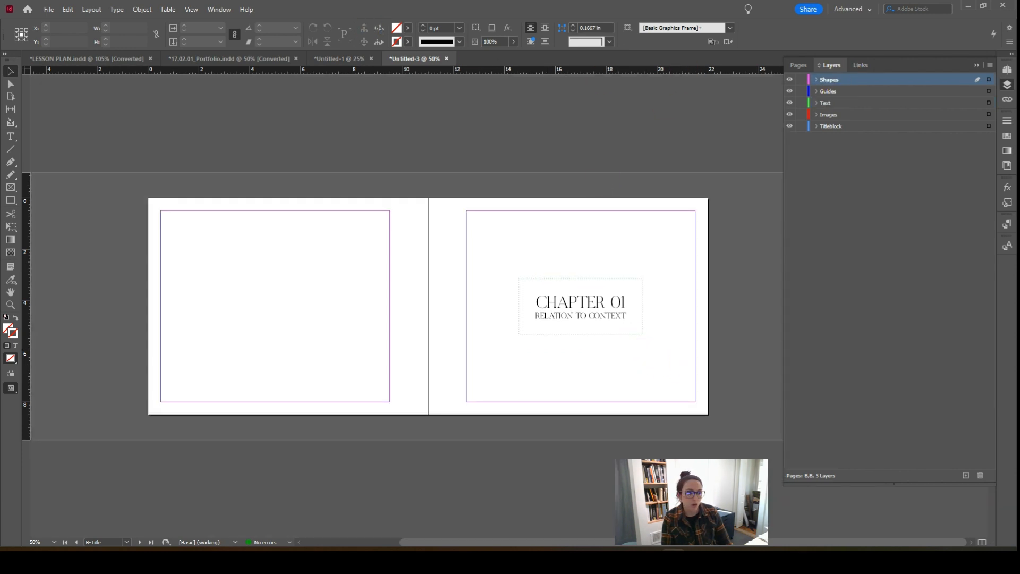
pyautogui.click(10, 149)
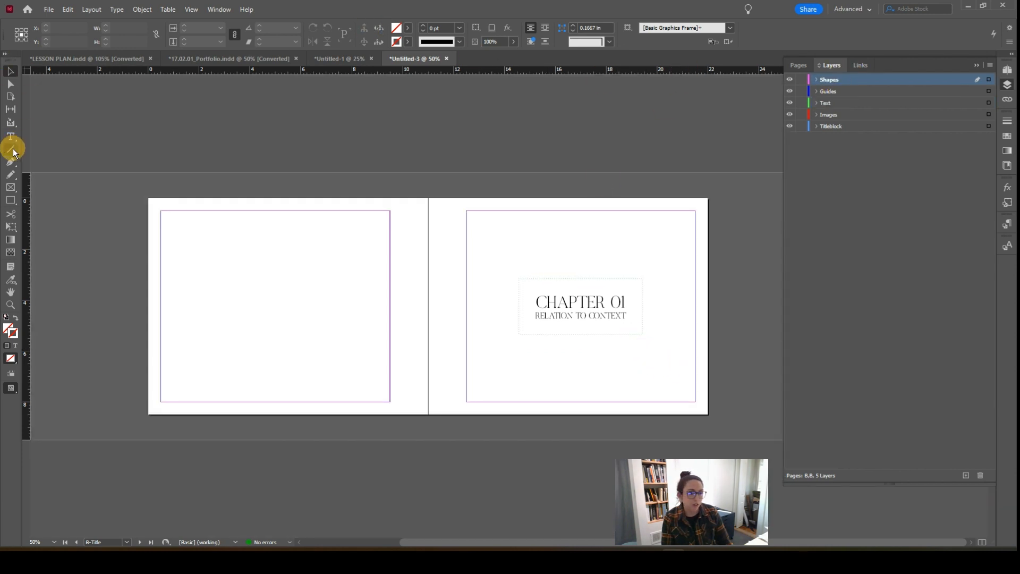
pyautogui.click(409, 44)
pyautogui.click(329, 109)
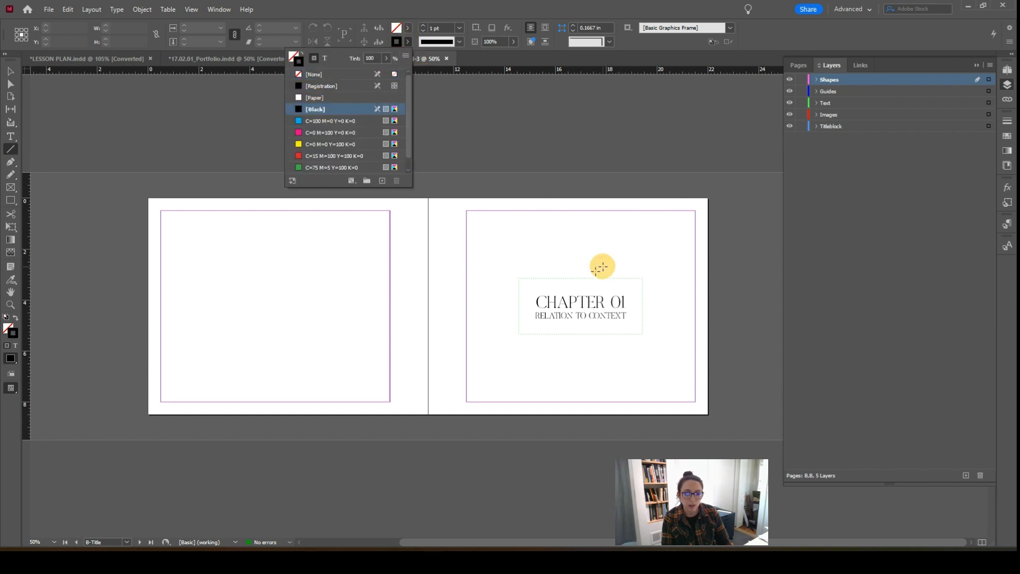
pyautogui.click(504, 306)
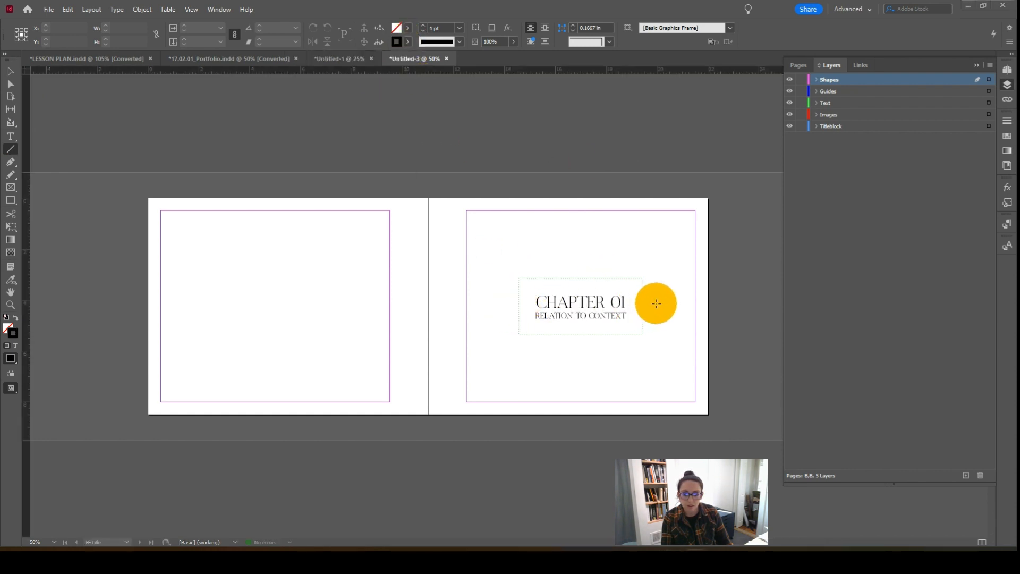
pyautogui.moveTo(670, 304); pyautogui.dragTo(492, 307)
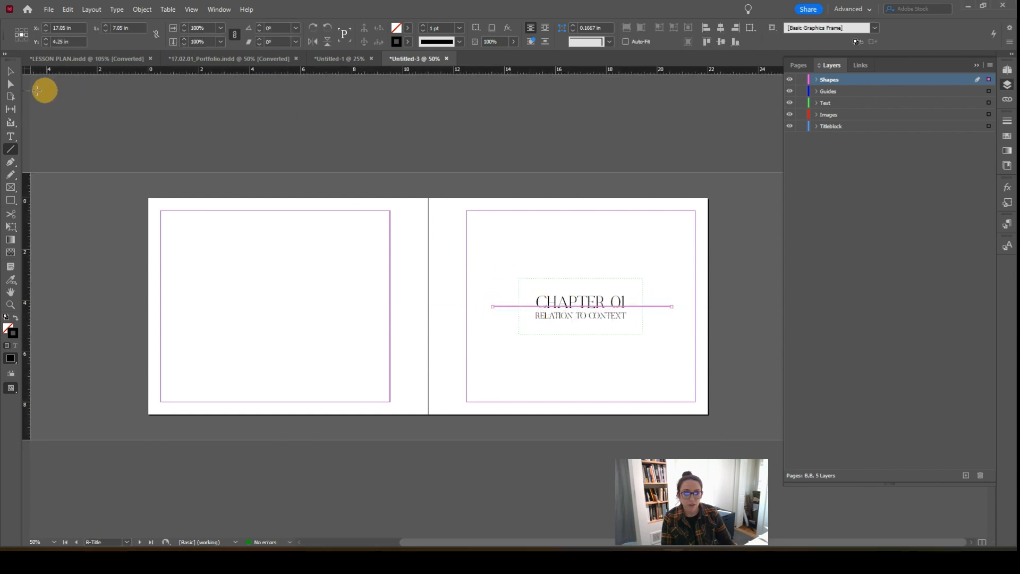
pyautogui.click(11, 71)
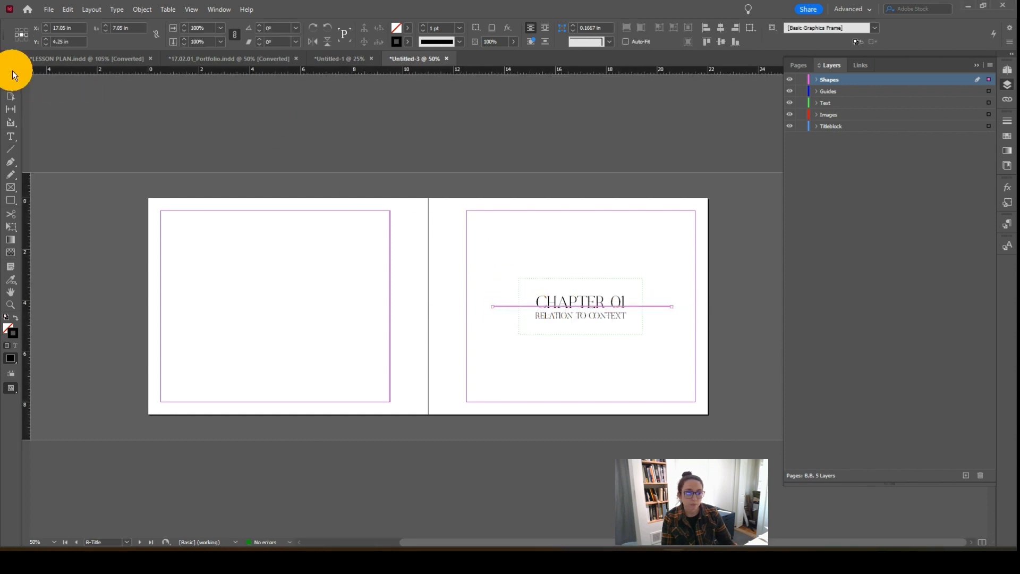
# Step: Duplicate the black swatch and define the copy as a swatch named 80 with 80% black
pyautogui.click(409, 42)
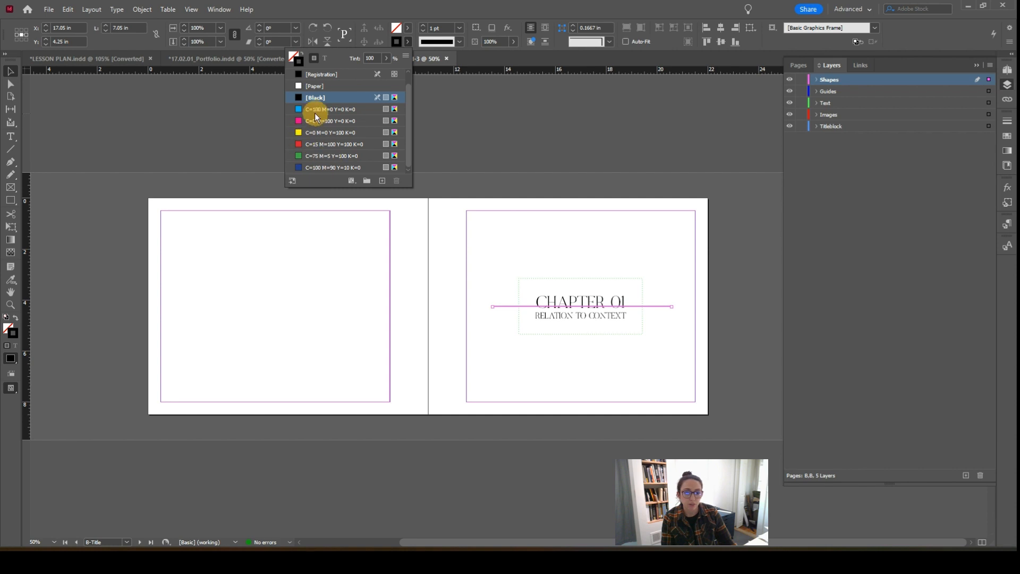
pyautogui.click(382, 182)
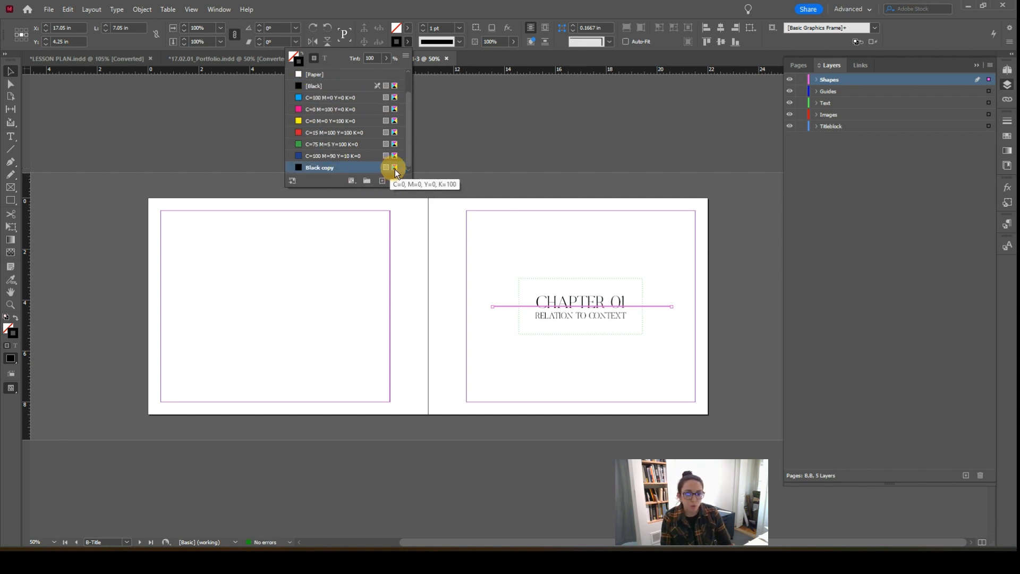
pyautogui.doubleClick(393, 168)
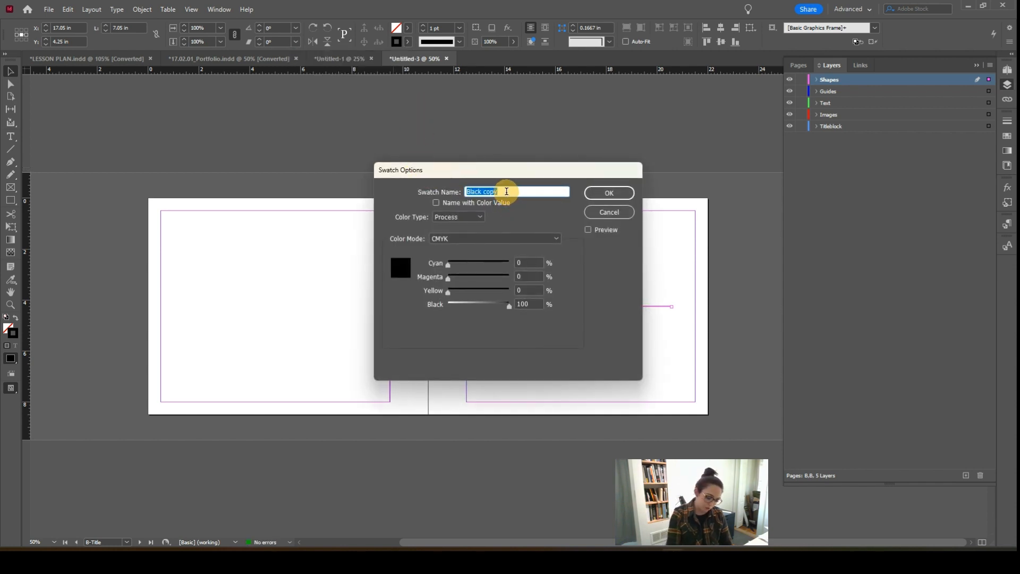
pyautogui.write('80')
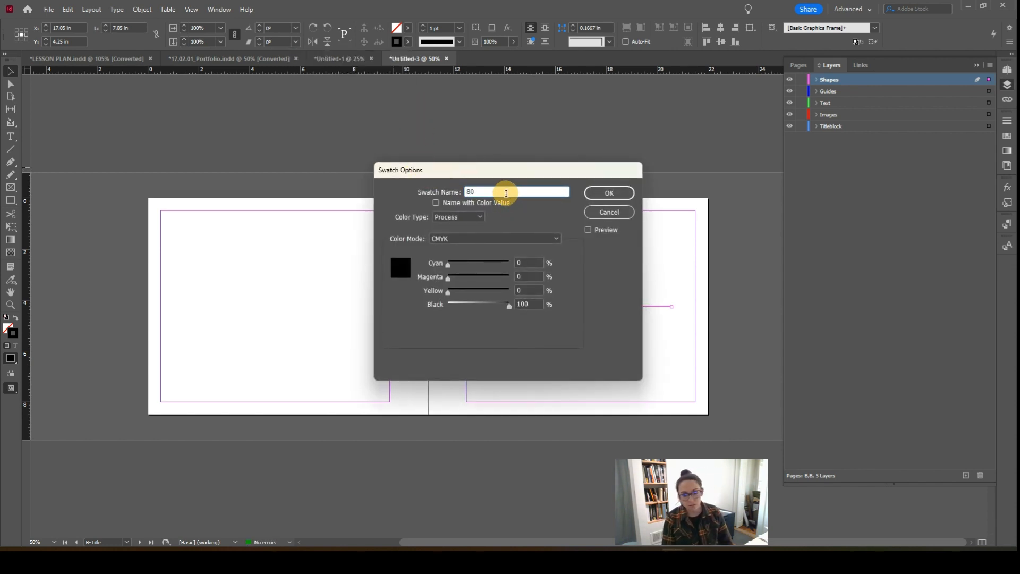
pyautogui.doubleClick(529, 304)
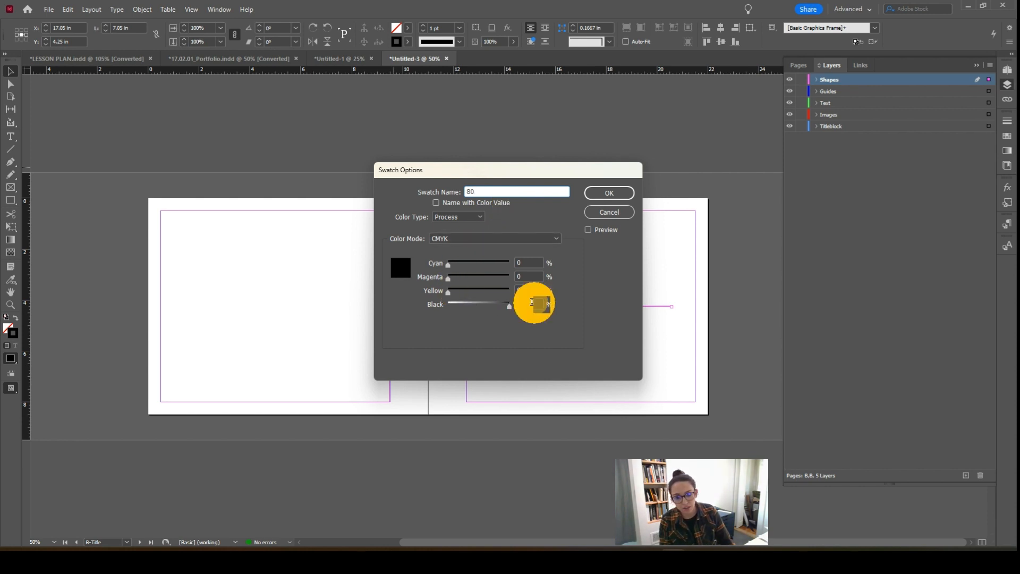
pyautogui.write('80')
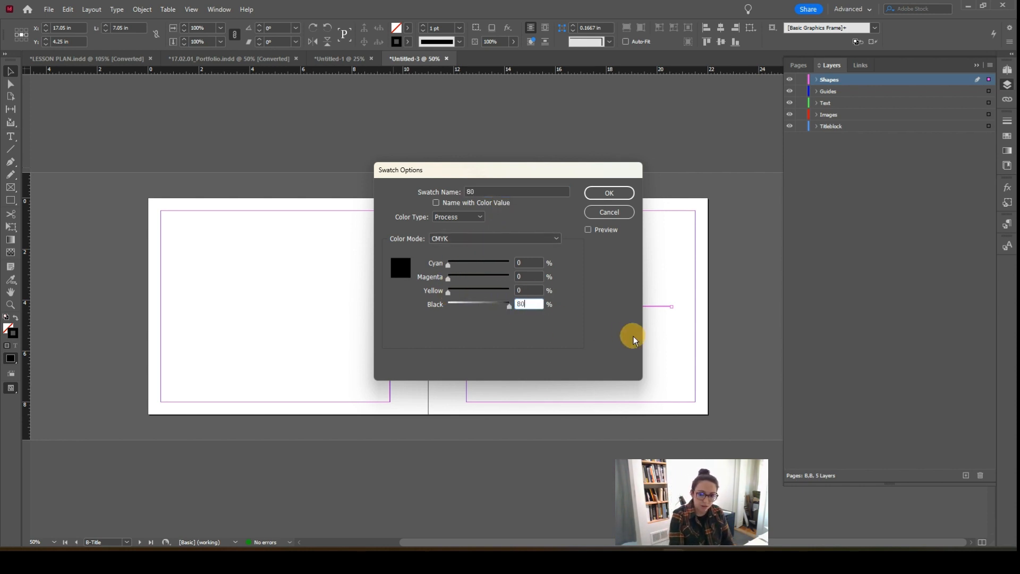
pyautogui.click(618, 191)
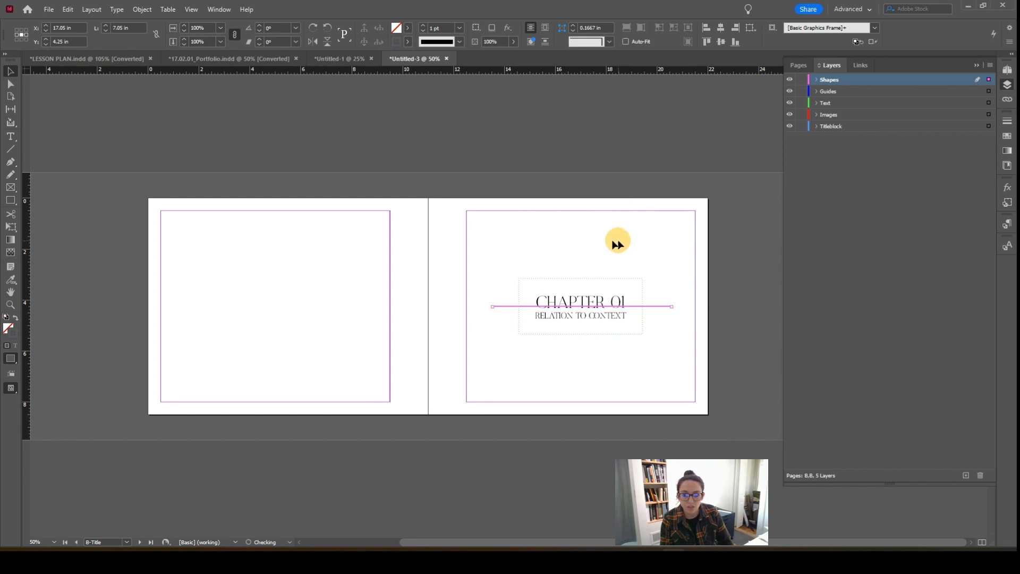
# Step: Create another swatch from [Black], named 60, with its black value set to 60%
pyautogui.click(408, 42)
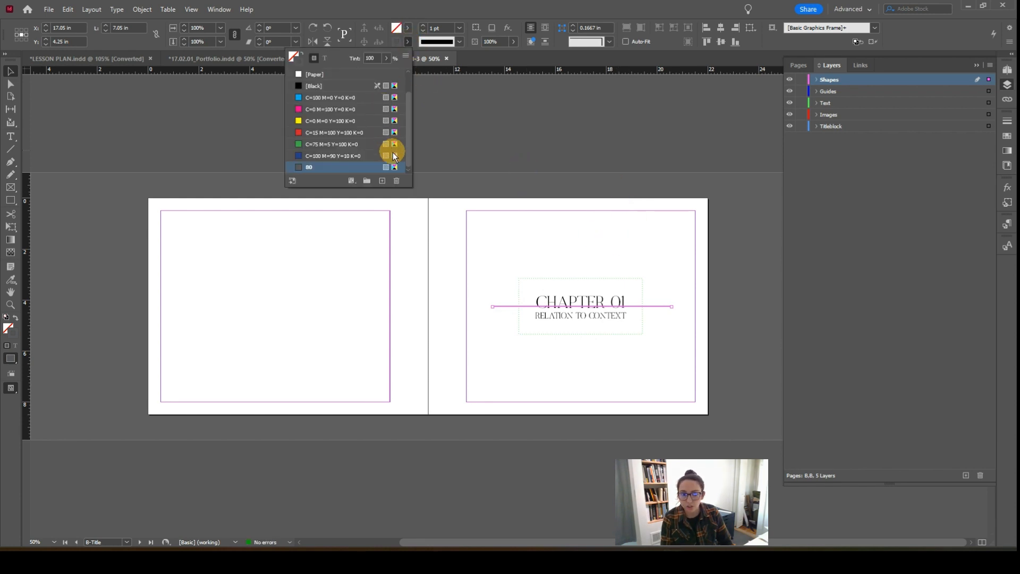
pyautogui.click(354, 85)
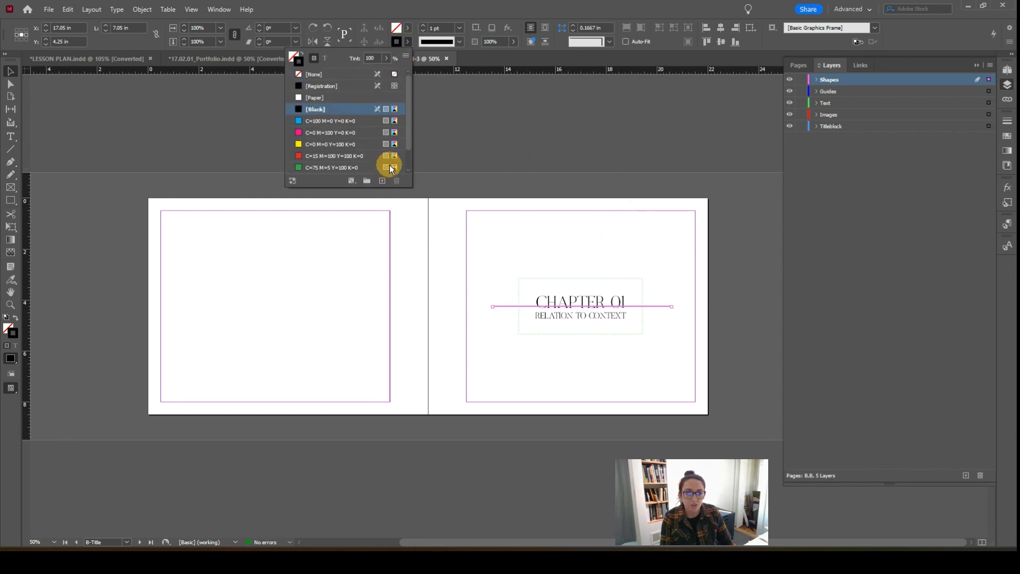
pyautogui.click(383, 181)
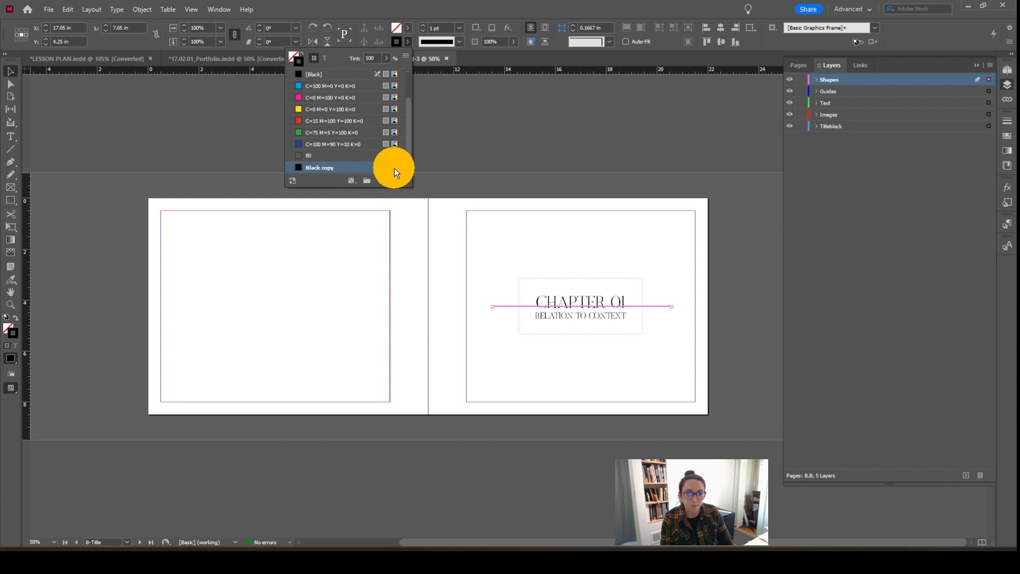
pyautogui.doubleClick(394, 168)
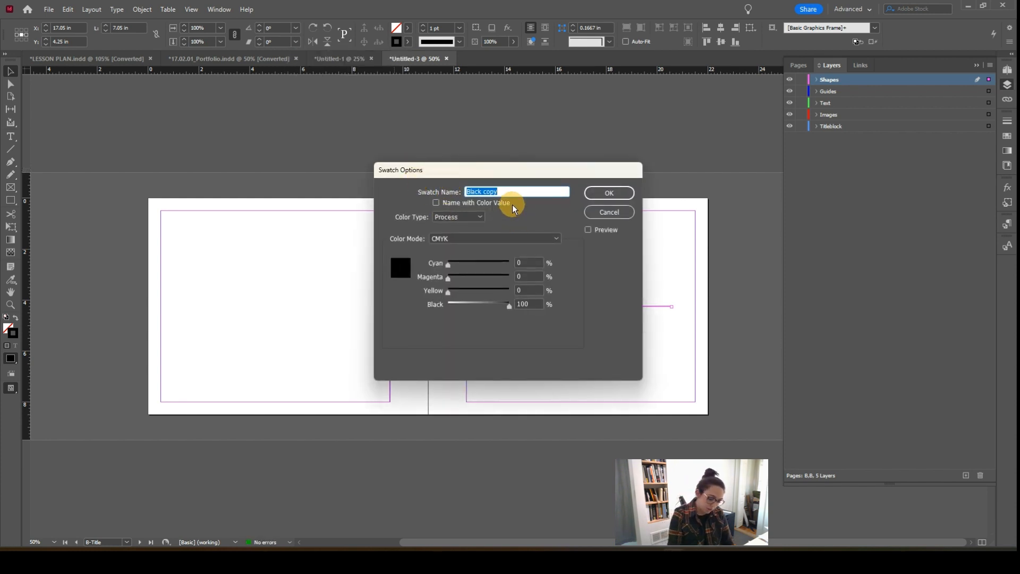
pyautogui.write('60')
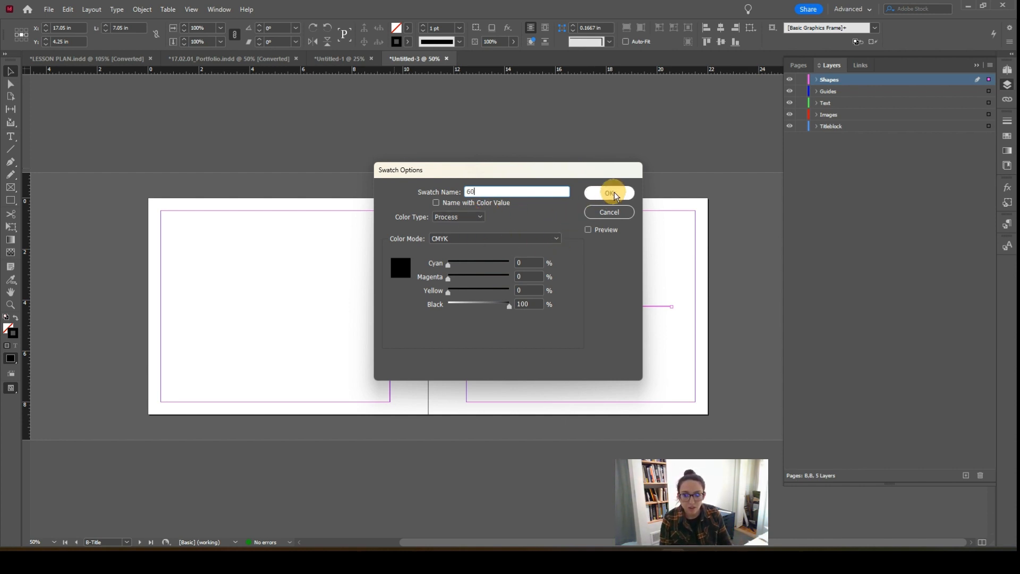
pyautogui.click(525, 304)
pyautogui.write('60')
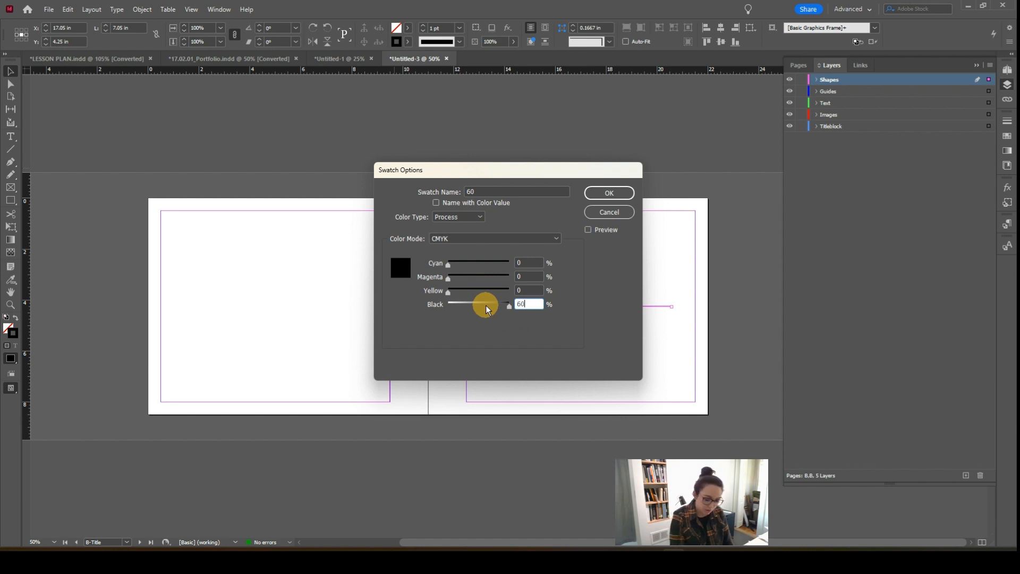
pyautogui.click(609, 193)
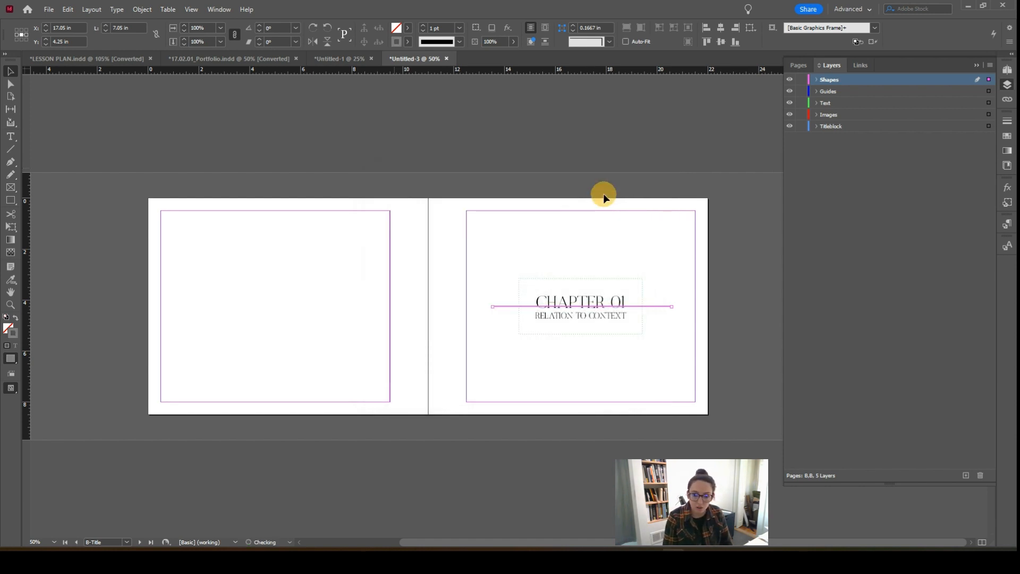
# Step: Create a third grey swatch from [Black], named 40, with 40% black, and deselect the line
pyautogui.click(408, 41)
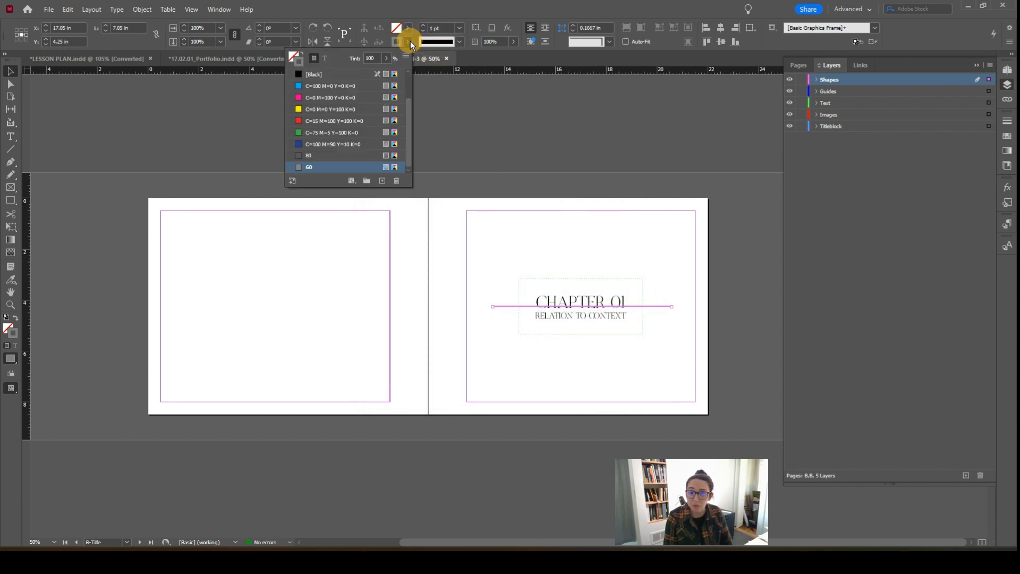
pyautogui.click(316, 76)
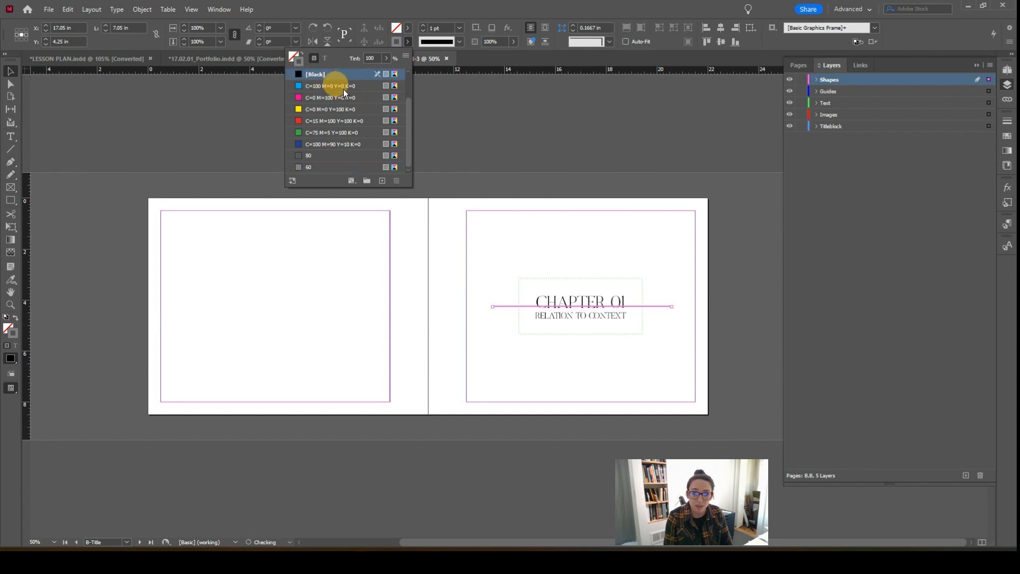
pyautogui.click(382, 181)
pyautogui.doubleClick(393, 166)
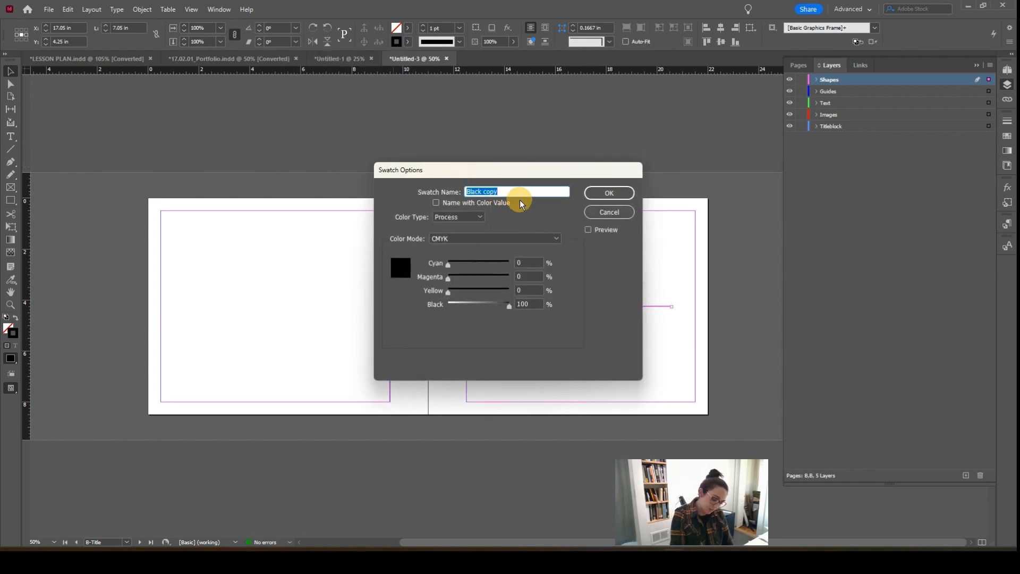
pyautogui.write('40')
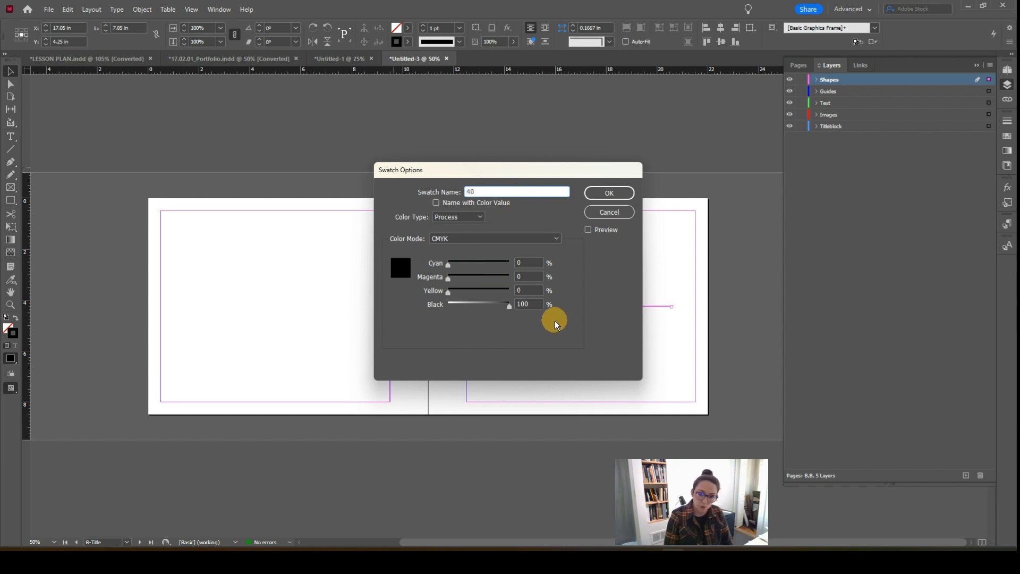
pyautogui.doubleClick(528, 304)
pyautogui.write('40')
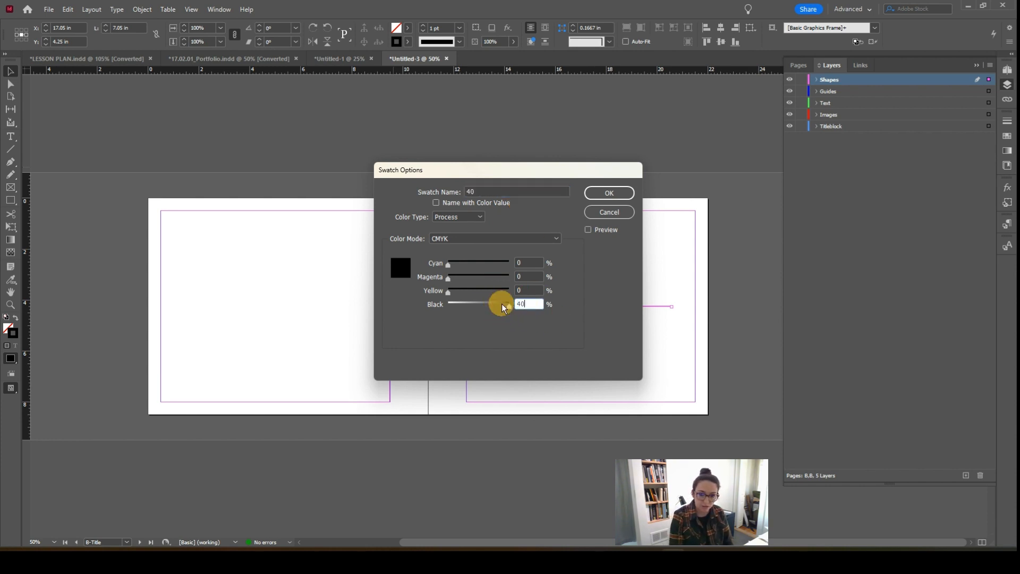
pyautogui.click(595, 193)
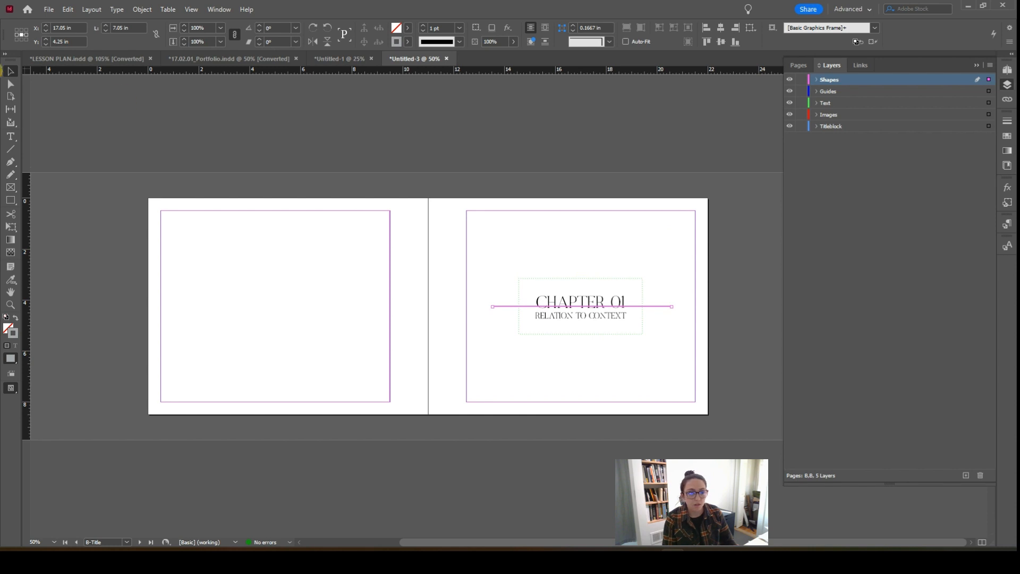
pyautogui.click(531, 345)
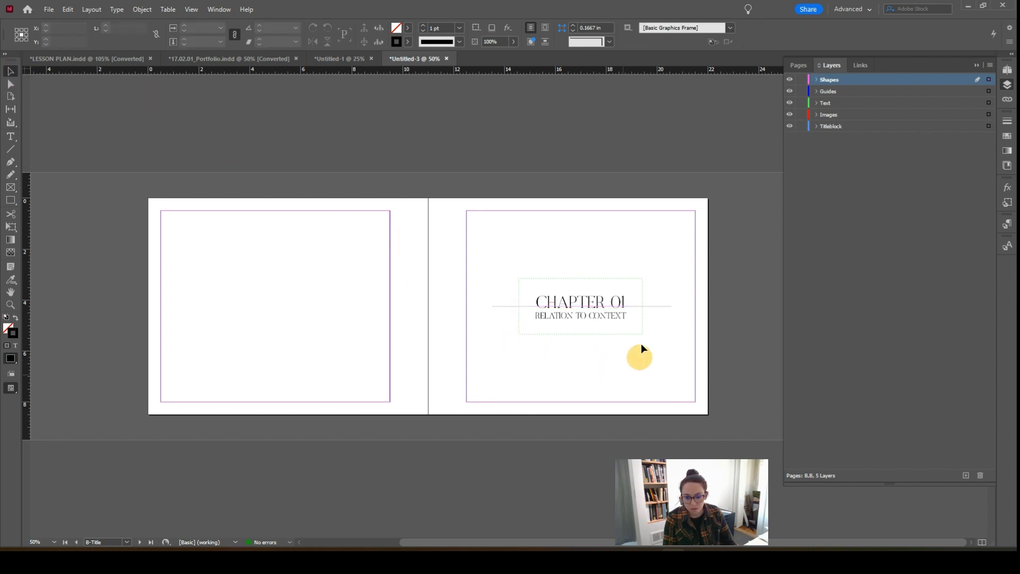
# Step: Recolour the stroke of the horizontal line crossing the chapter title to [Black]
pyautogui.hotkey('ctrl', '=')
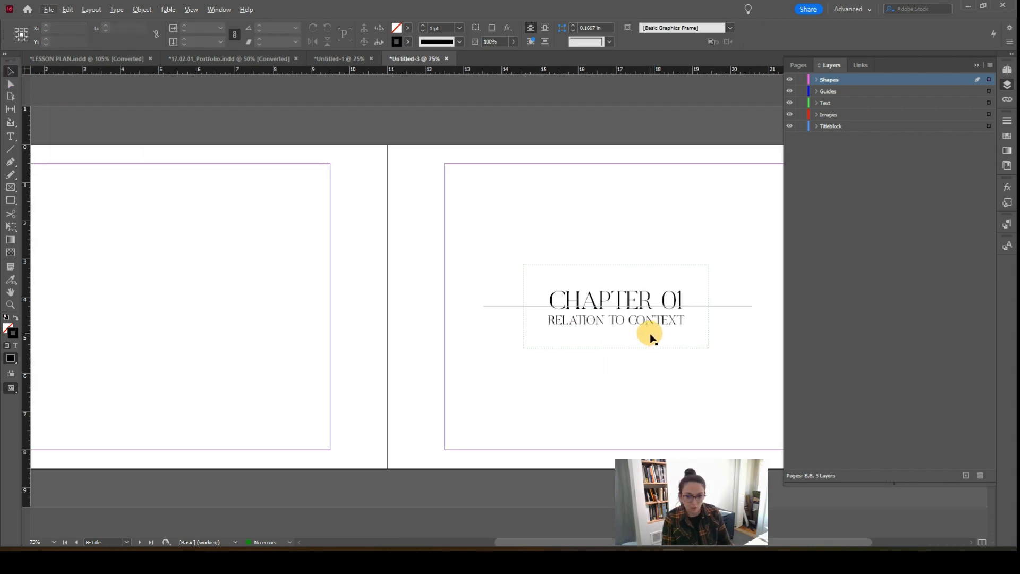
pyautogui.moveTo(708, 382); pyautogui.dragTo(561, 387)
pyautogui.click(572, 306)
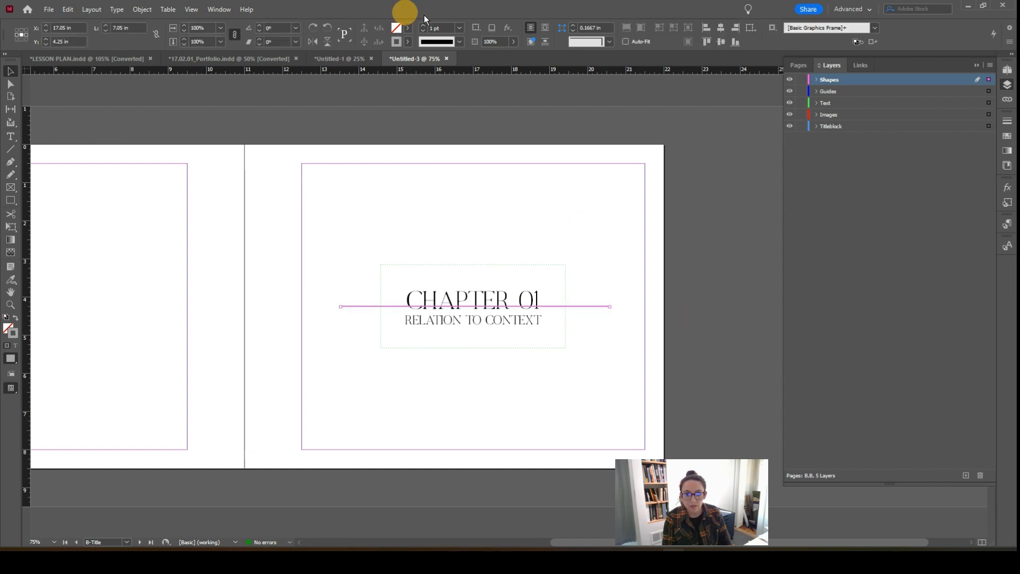
pyautogui.click(409, 43)
pyautogui.scroll(3, 326, 106)
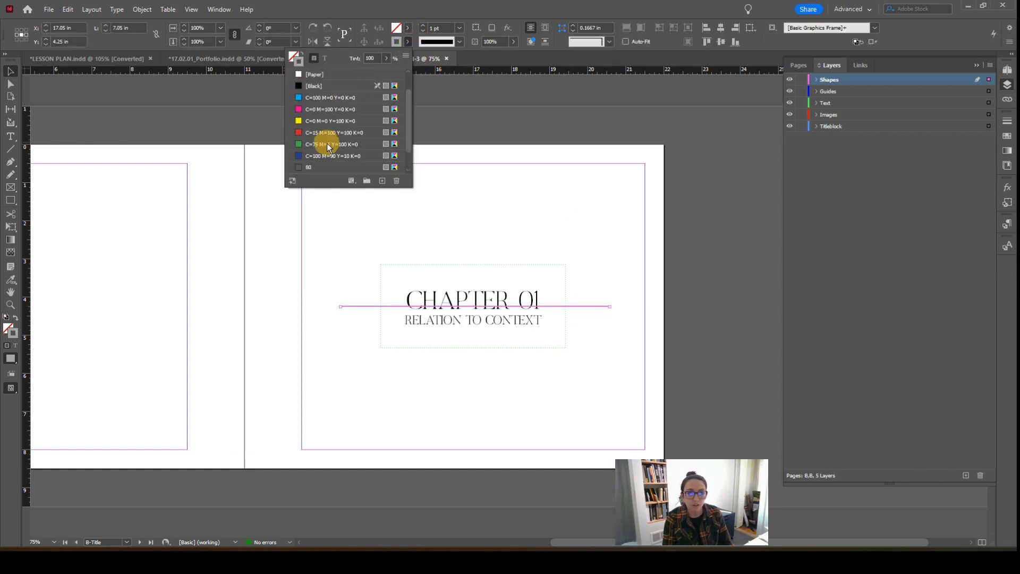
pyautogui.click(320, 109)
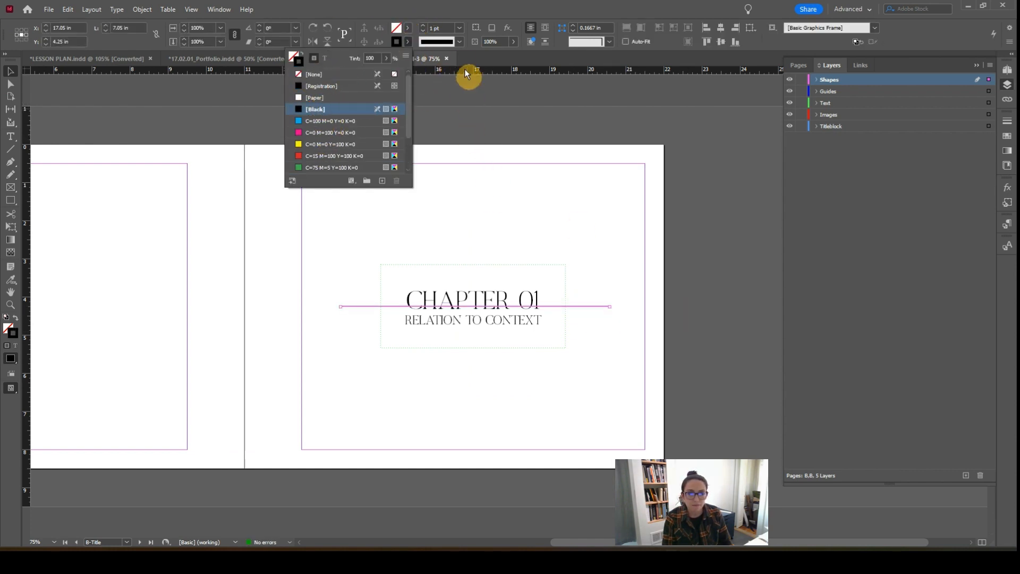
# Step: Give the line a 0.5 pt black stroke and preview the spread without guides and frame edges
pyautogui.click(459, 24)
pyautogui.click(423, 29)
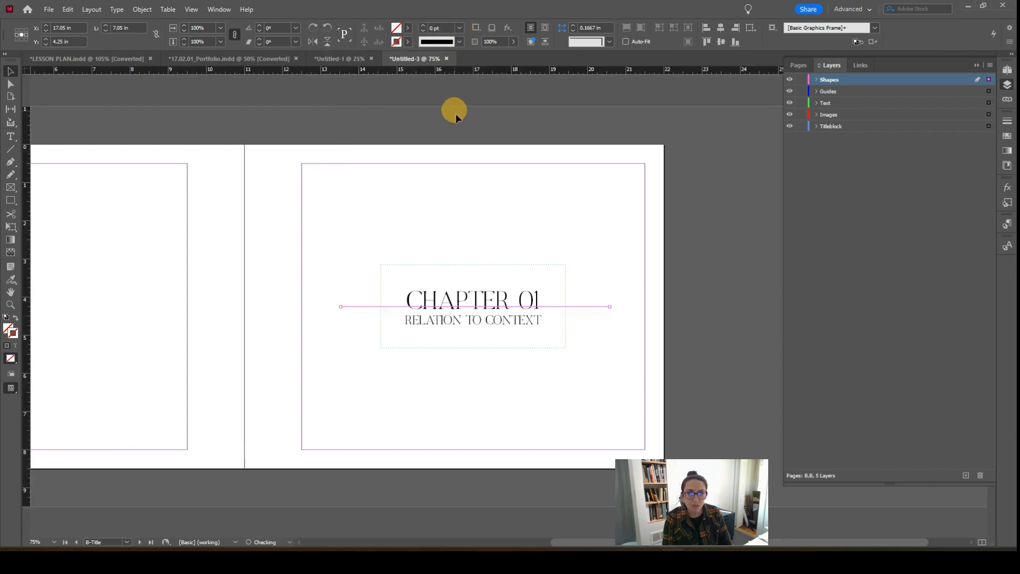
pyautogui.click(460, 27)
pyautogui.click(452, 54)
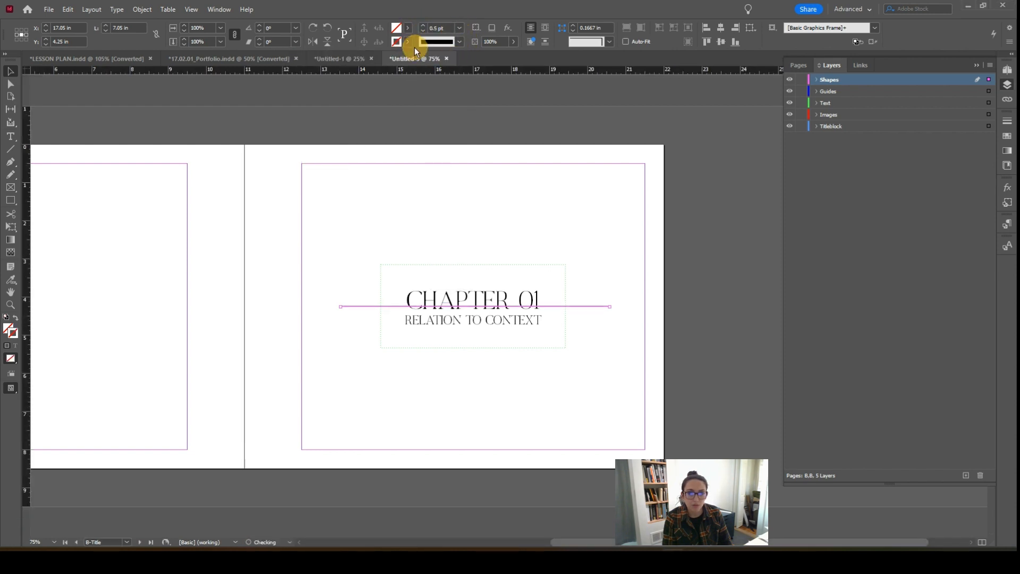
pyautogui.click(408, 42)
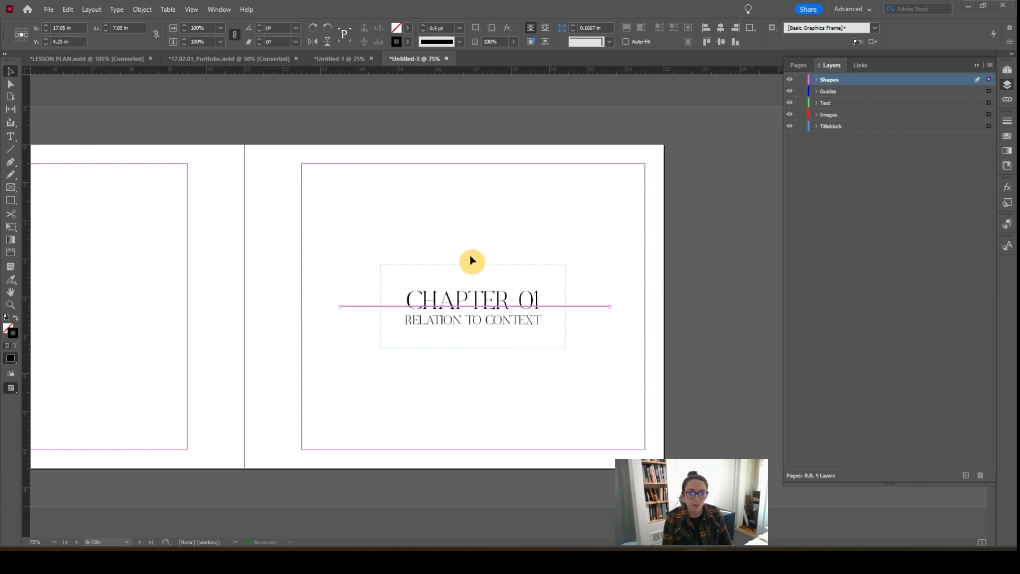
pyautogui.click(503, 251)
pyautogui.press('w')
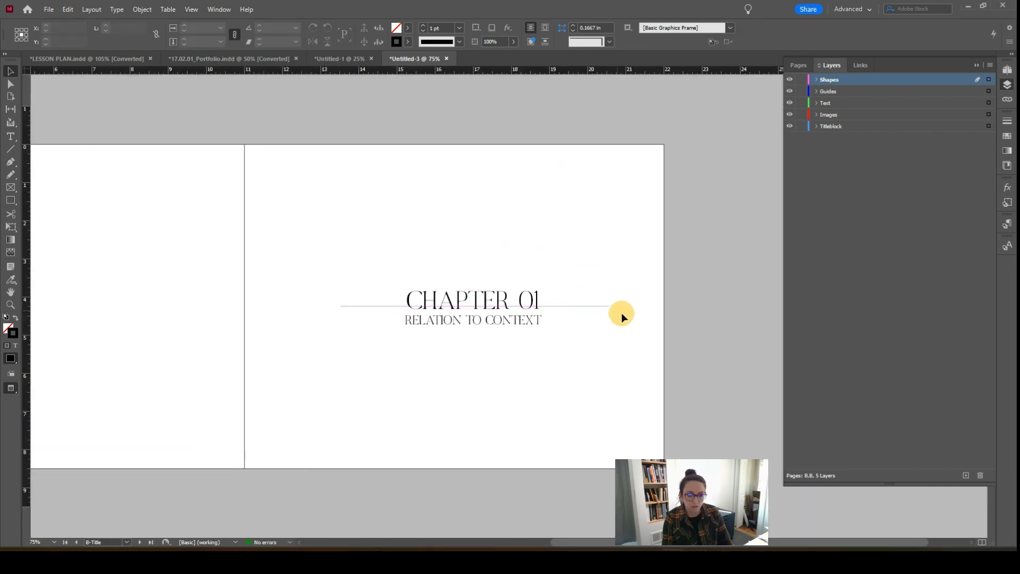
# Step: Set the chapter title line's stroke weight to 1 pt and shorten it at both ends to about 4.77 in
pyautogui.click(581, 307)
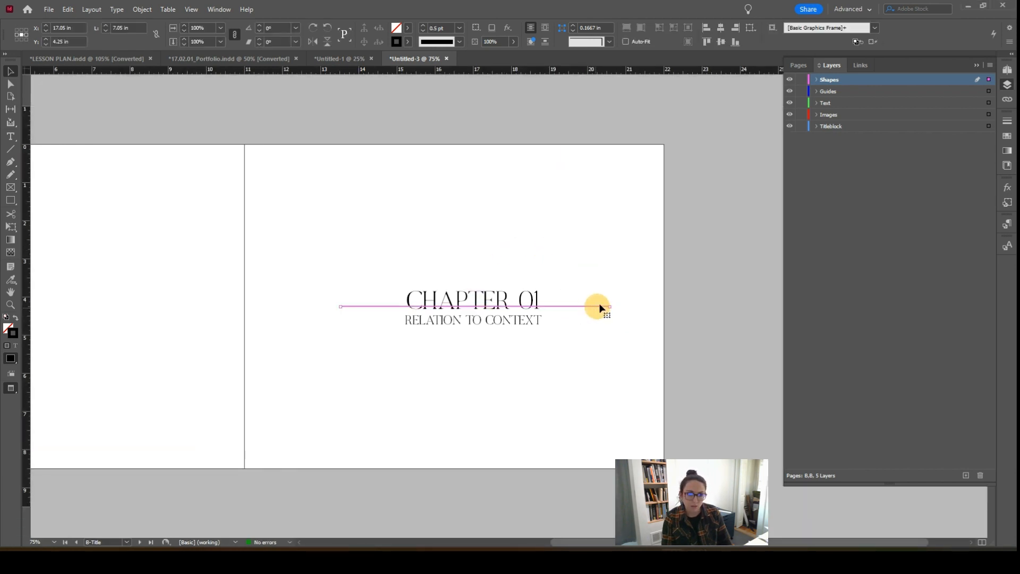
pyautogui.click(460, 27)
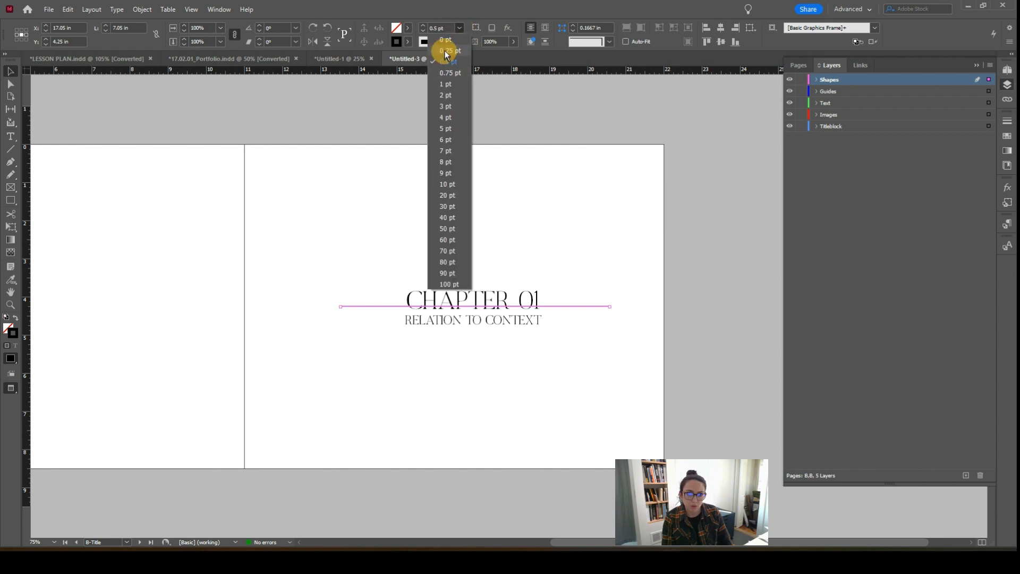
pyautogui.click(451, 84)
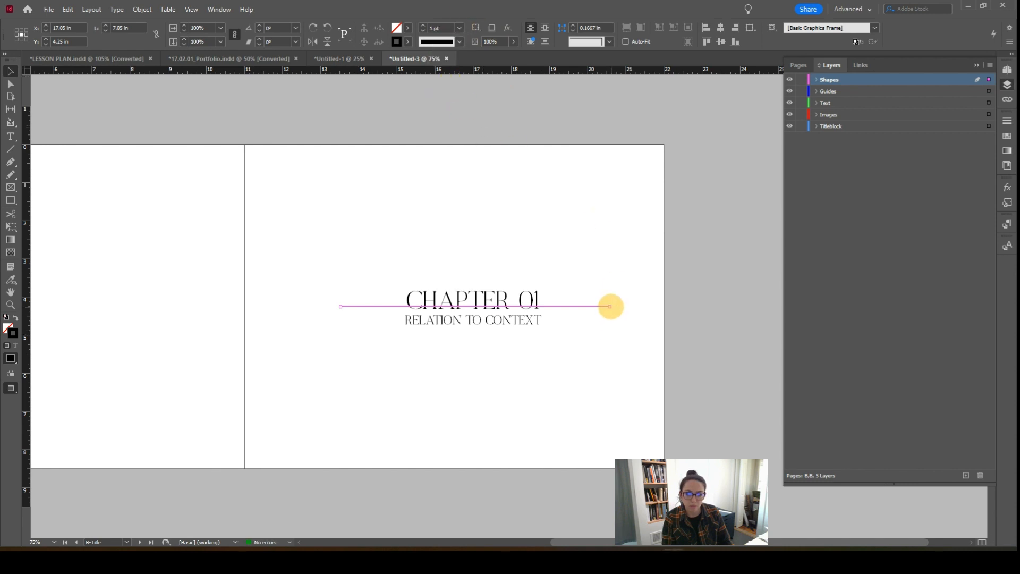
pyautogui.moveTo(610, 306); pyautogui.dragTo(563, 307)
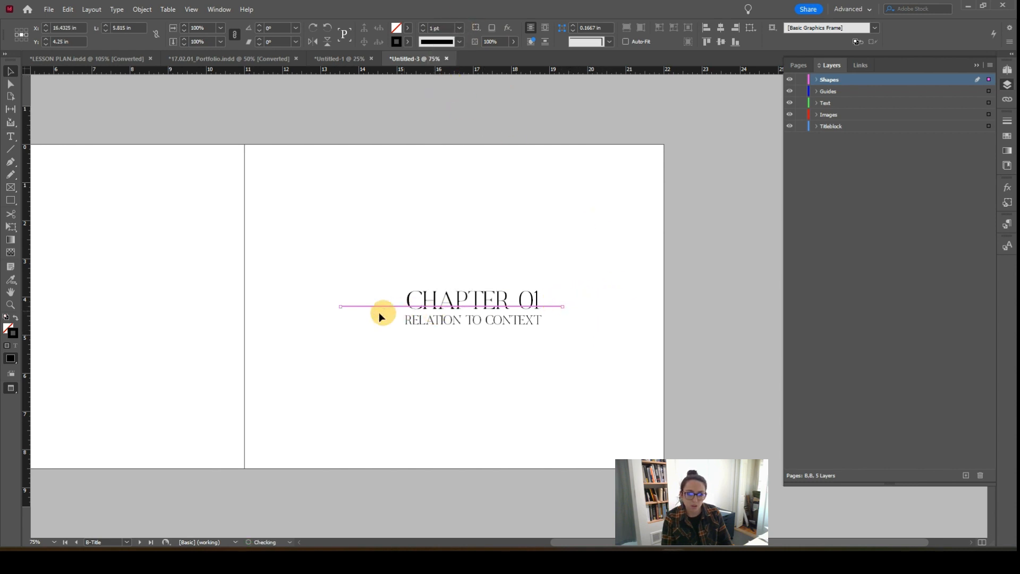
pyautogui.moveTo(345, 307); pyautogui.dragTo(381, 306)
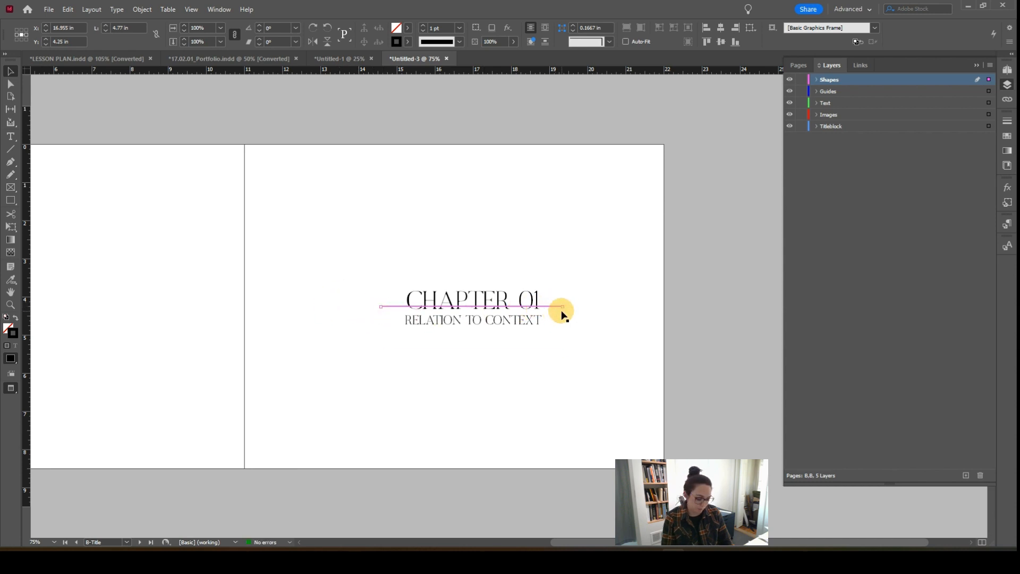
# Step: Nudge the line down into the gap between CHAPTER 01 and RELATION TO CONTEXT, and deselect it
pyautogui.press('Down')
pyautogui.press('Down')
pyautogui.press('Down')
pyautogui.press('Down')
pyautogui.press('Down')
pyautogui.press('Down')
pyautogui.press('Down')
pyautogui.press('Down')
pyautogui.press('Down')
pyautogui.press('Down')
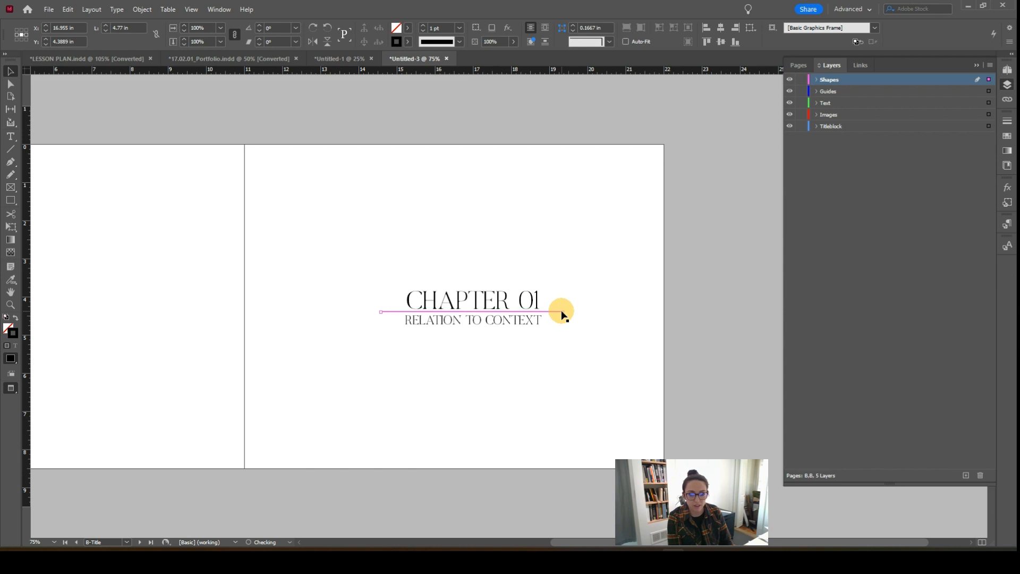
pyautogui.click(568, 374)
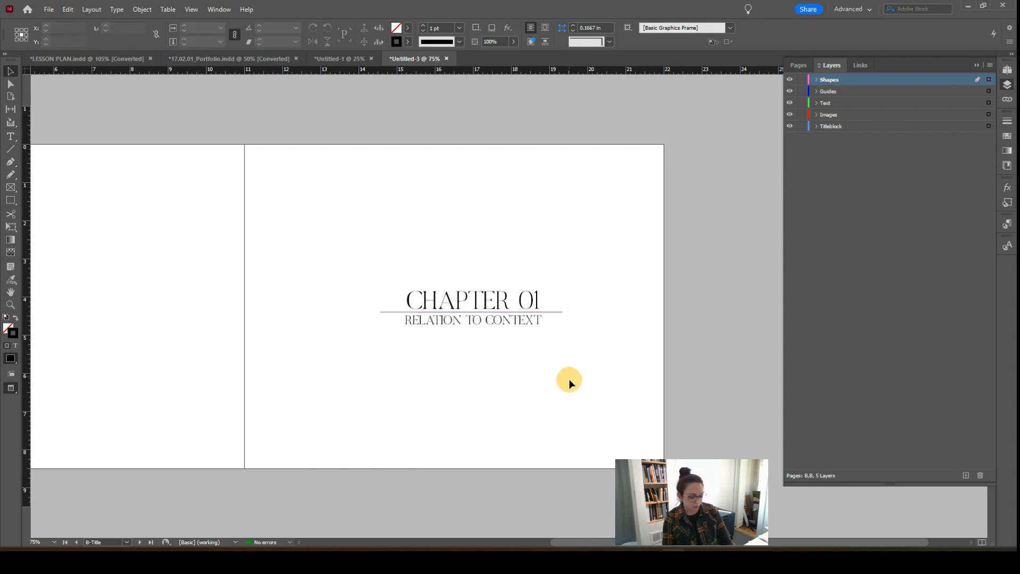
pyautogui.press('w')
pyautogui.press('w')
pyautogui.doubleClick(526, 320)
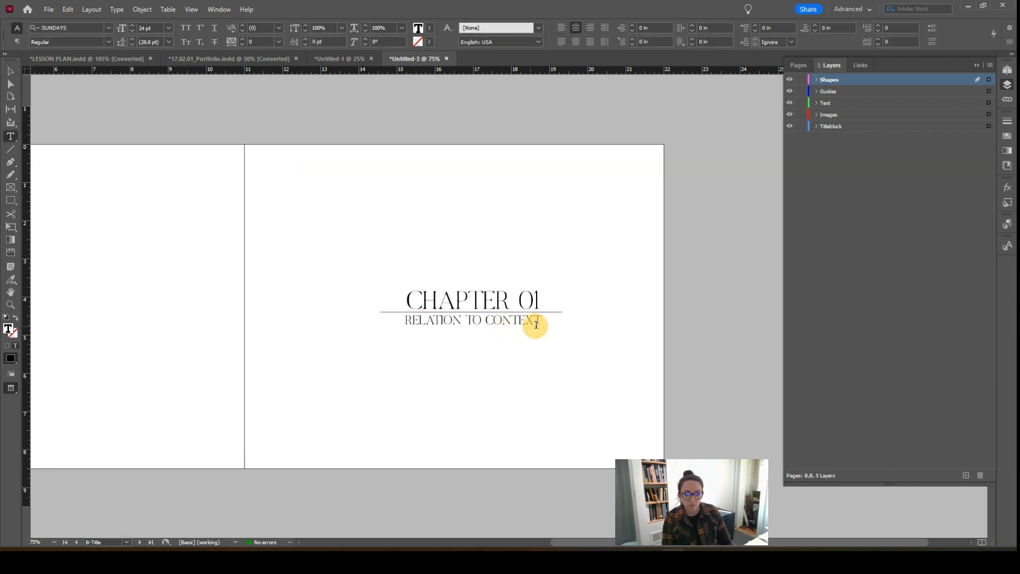
pyautogui.moveTo(542, 319); pyautogui.dragTo(398, 322)
pyautogui.press('Escape')
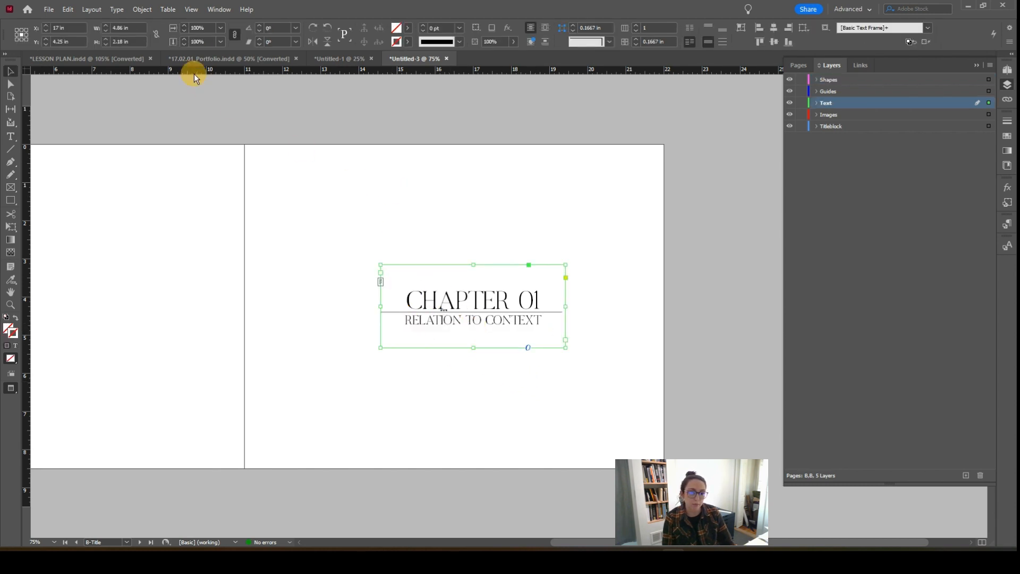
# Step: Select both lines of the chapter title text and try a leading of 36 pt before reducing it to 30 pt
pyautogui.doubleClick(424, 300)
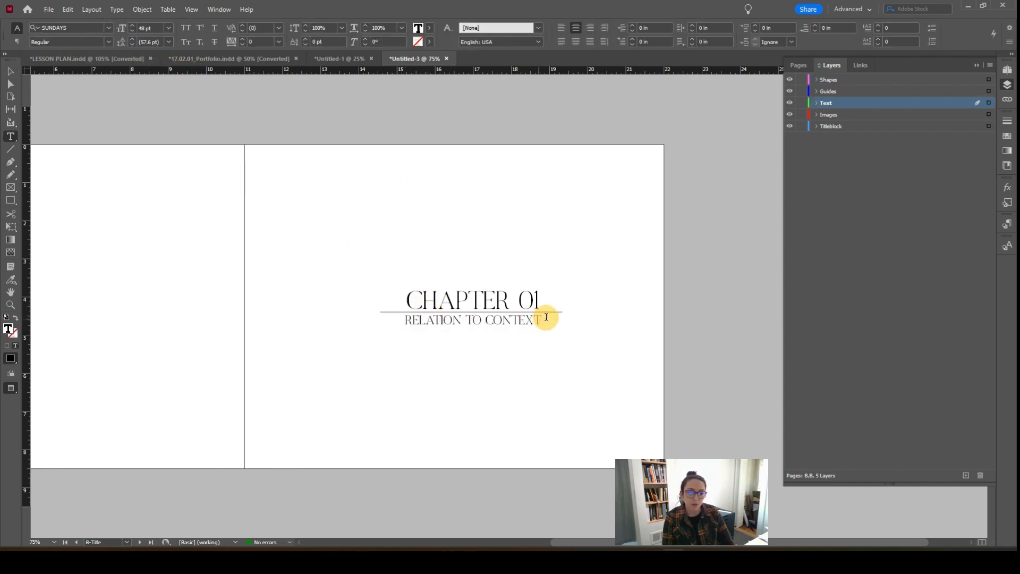
pyautogui.moveTo(543, 319); pyautogui.dragTo(396, 285)
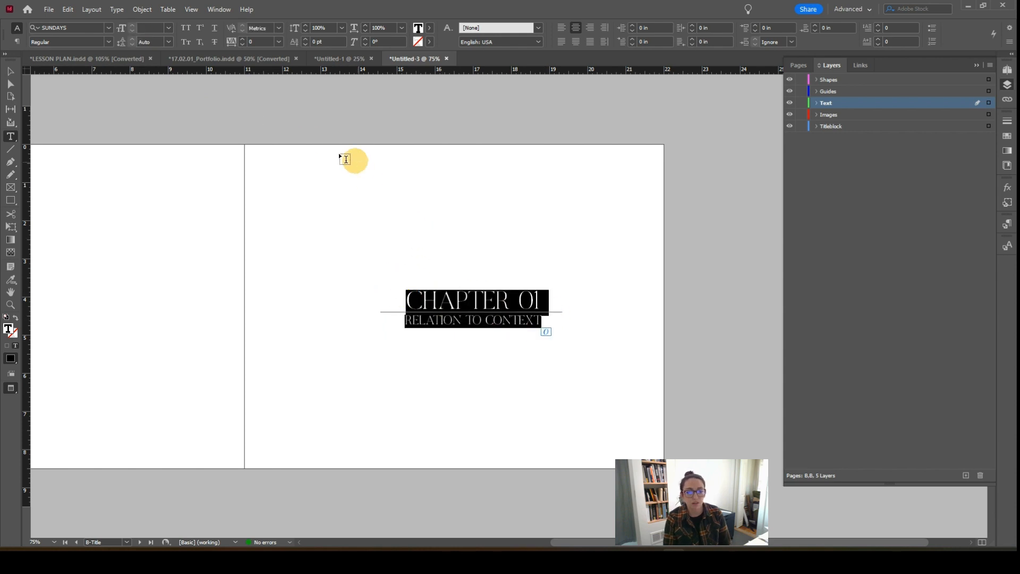
pyautogui.click(168, 43)
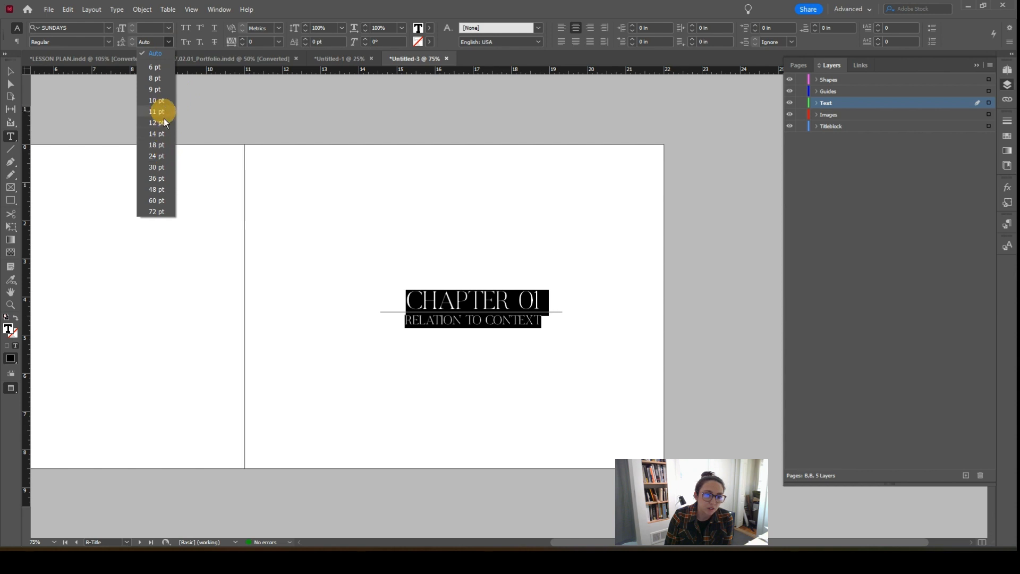
pyautogui.click(159, 178)
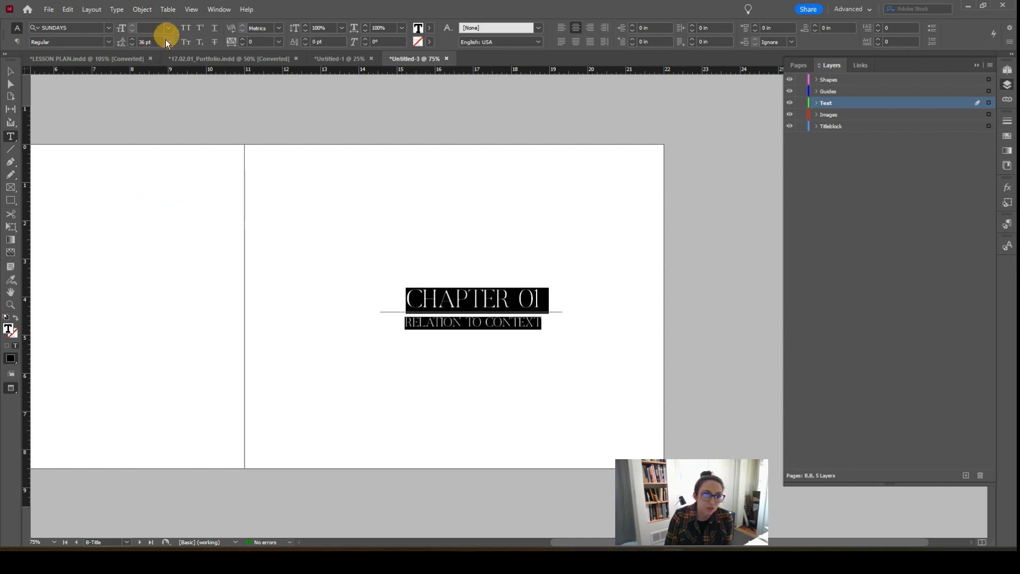
pyautogui.click(166, 42)
pyautogui.click(154, 167)
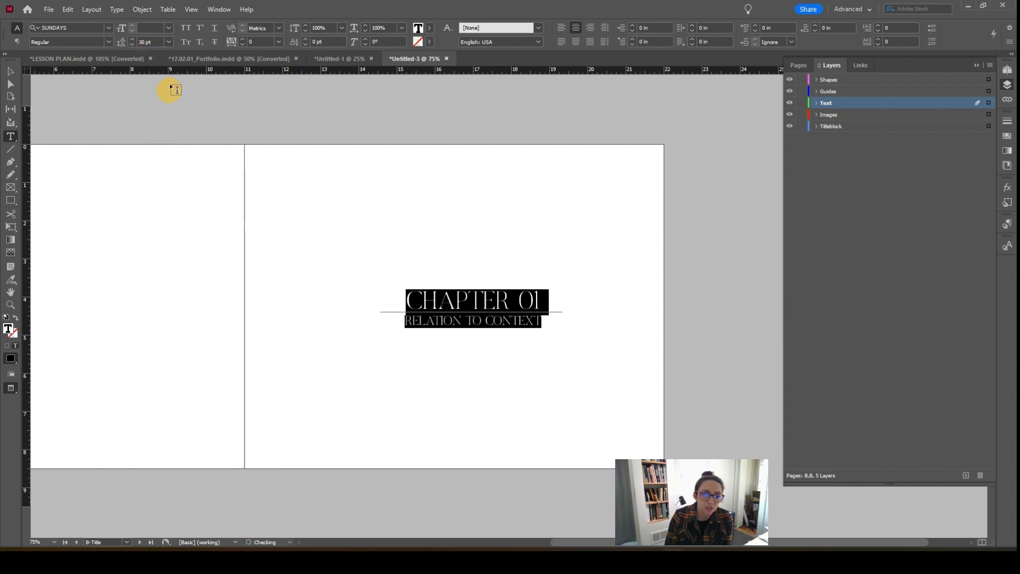
# Step: Try leadings of 48 pt and 36 pt on the title text and return it to 30 pt
pyautogui.click(169, 42)
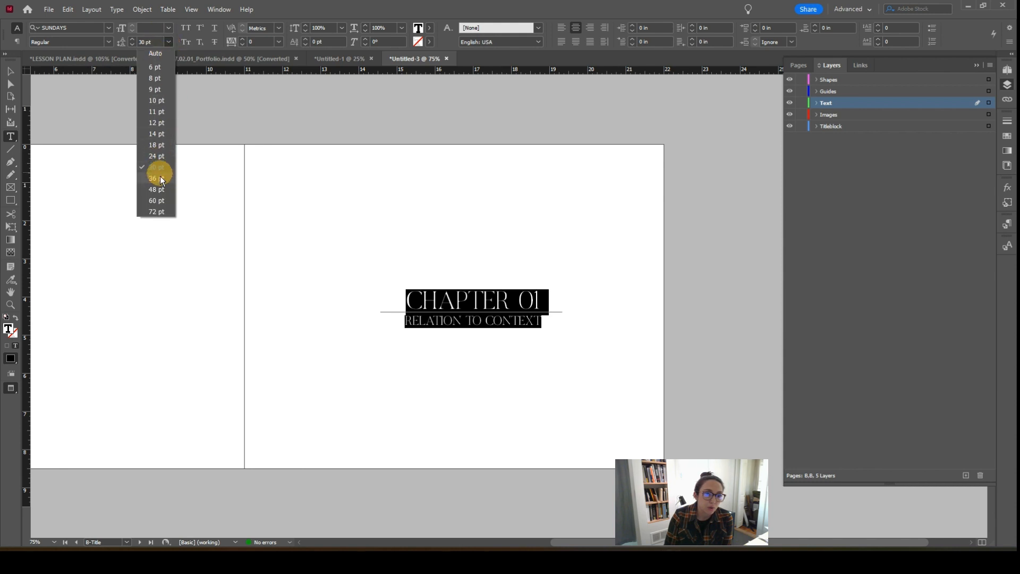
pyautogui.click(160, 190)
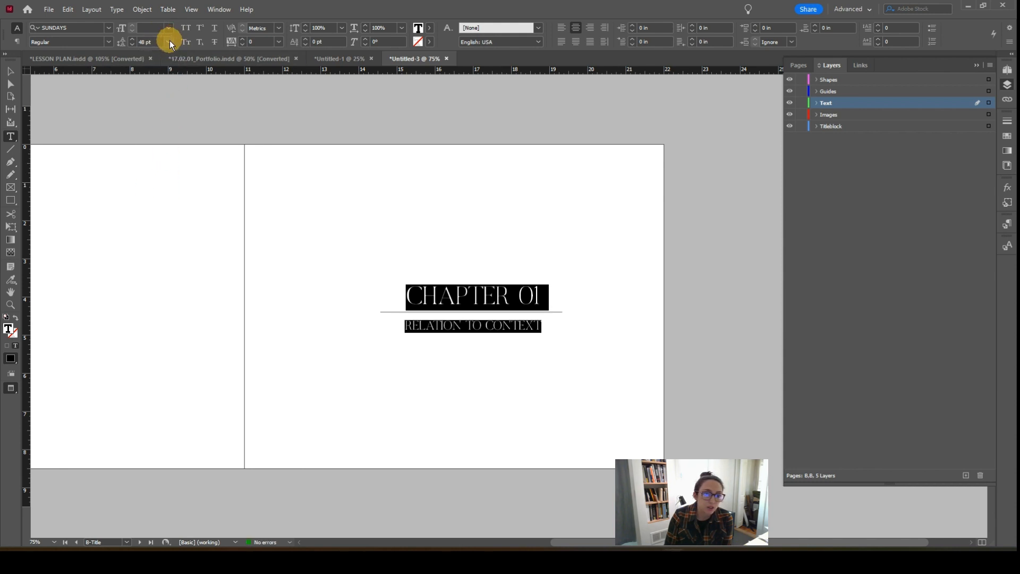
pyautogui.click(169, 42)
pyautogui.click(159, 175)
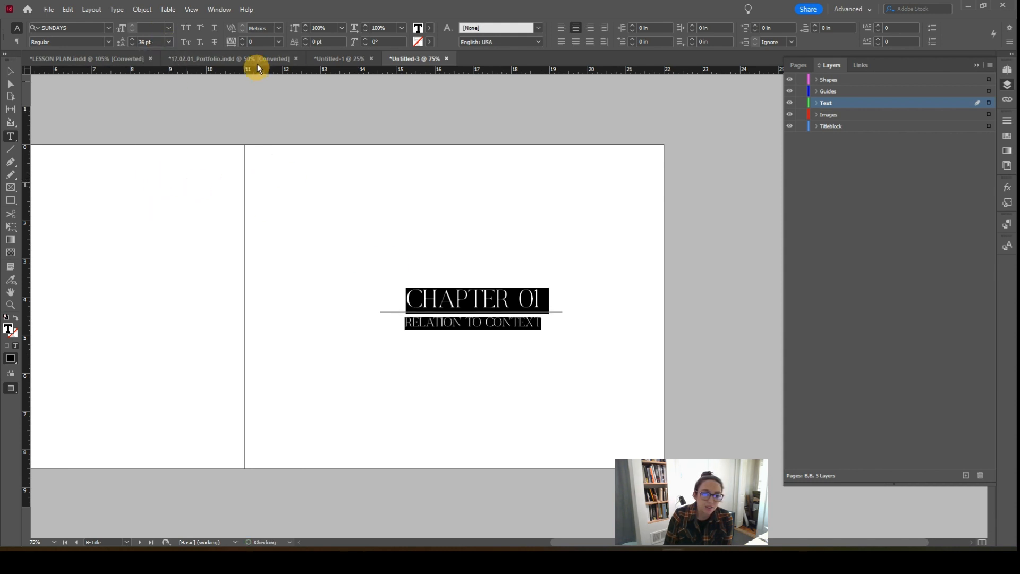
pyautogui.click(168, 42)
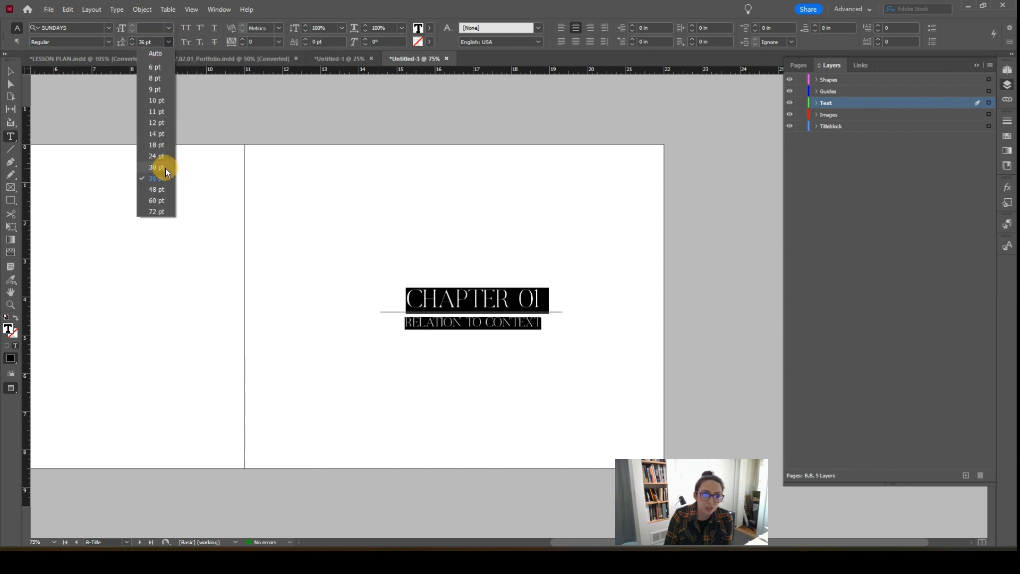
pyautogui.click(165, 168)
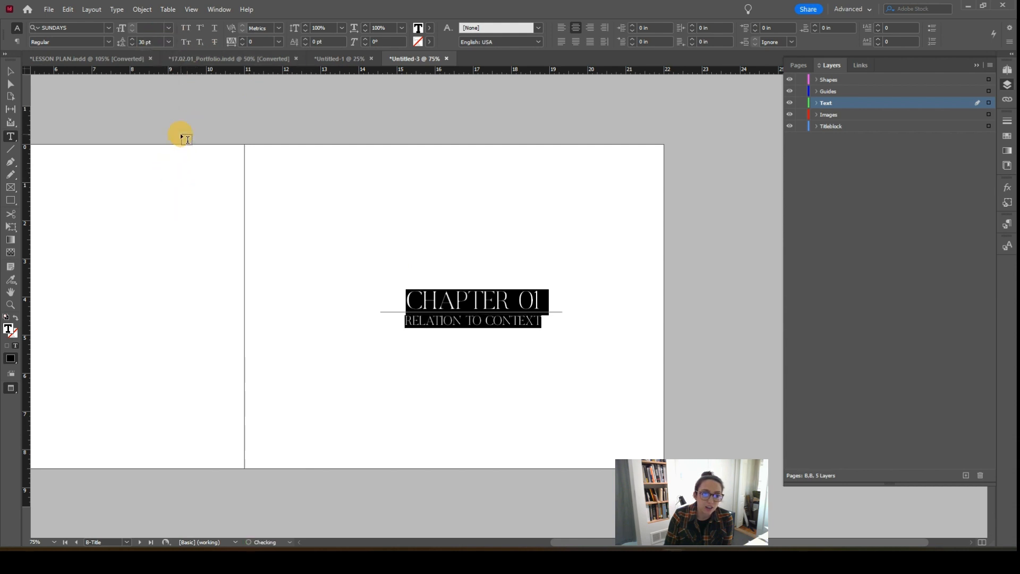
# Step: Raise the leading of both title lines in 1 pt increments to 34 pt and deselect the text
pyautogui.click(131, 39)
pyautogui.click(130, 39)
pyautogui.click(131, 39)
pyautogui.click(130, 39)
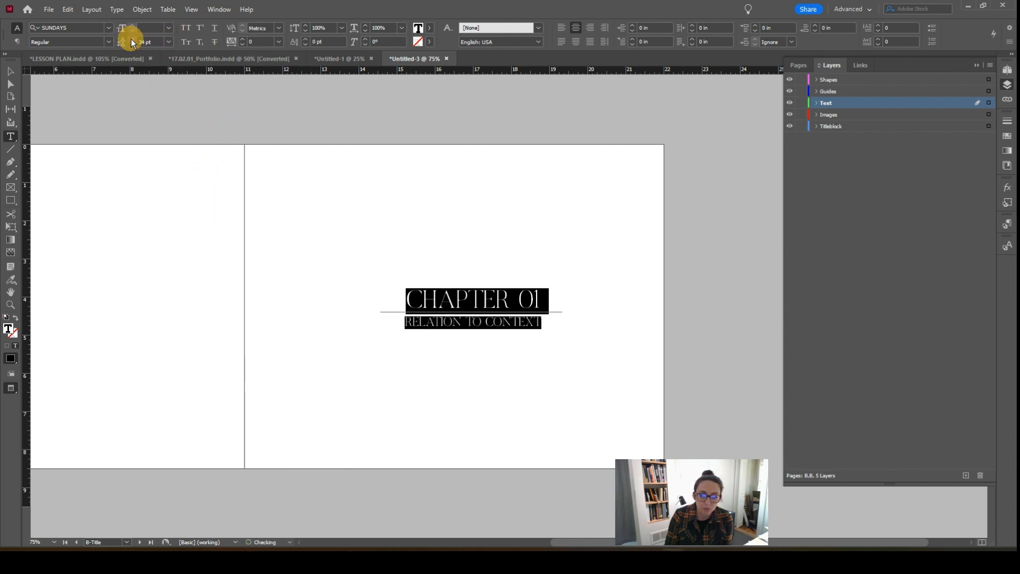
pyautogui.click(11, 71)
pyautogui.click(316, 257)
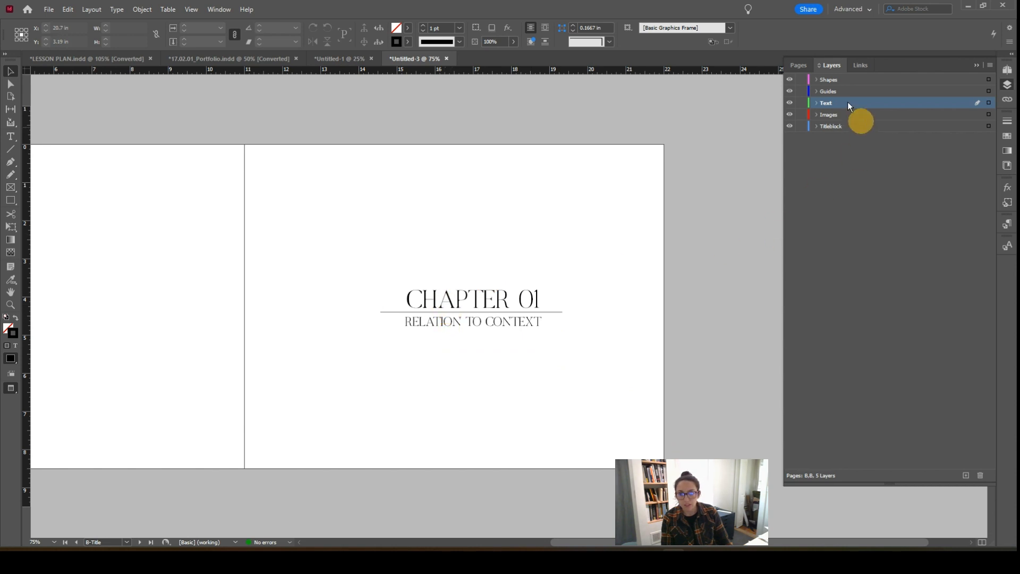
# Step: Apply the chapter title page of the B-Title parent to pages 7, 11 and 15
pyautogui.click(805, 68)
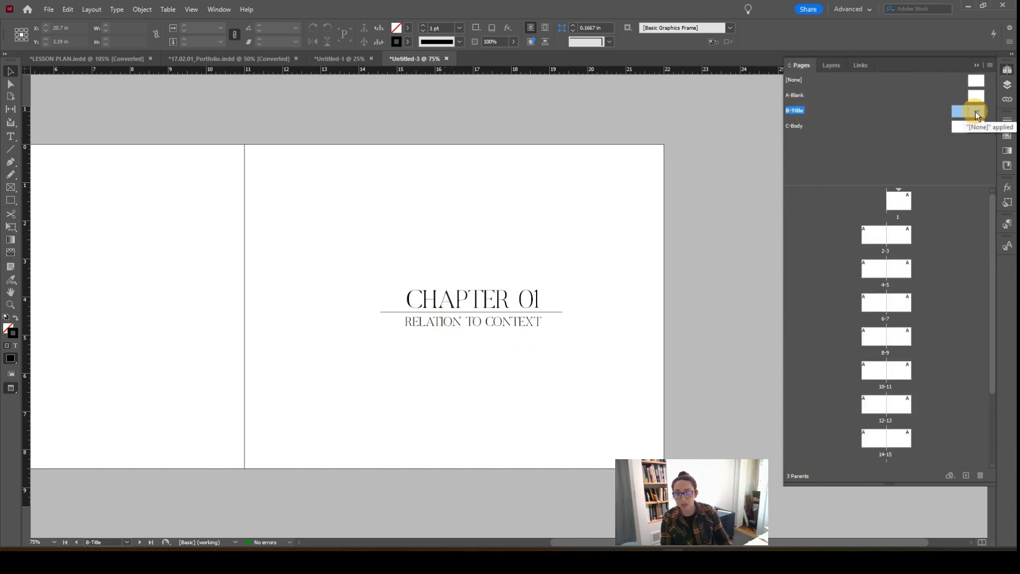
pyautogui.moveTo(975, 109); pyautogui.dragTo(898, 300)
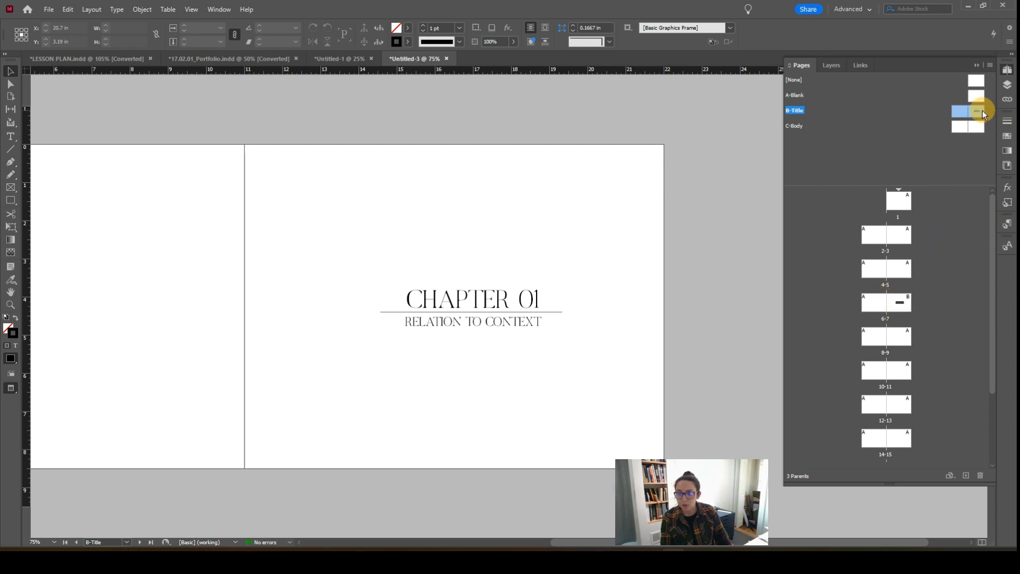
pyautogui.moveTo(983, 110); pyautogui.dragTo(901, 371)
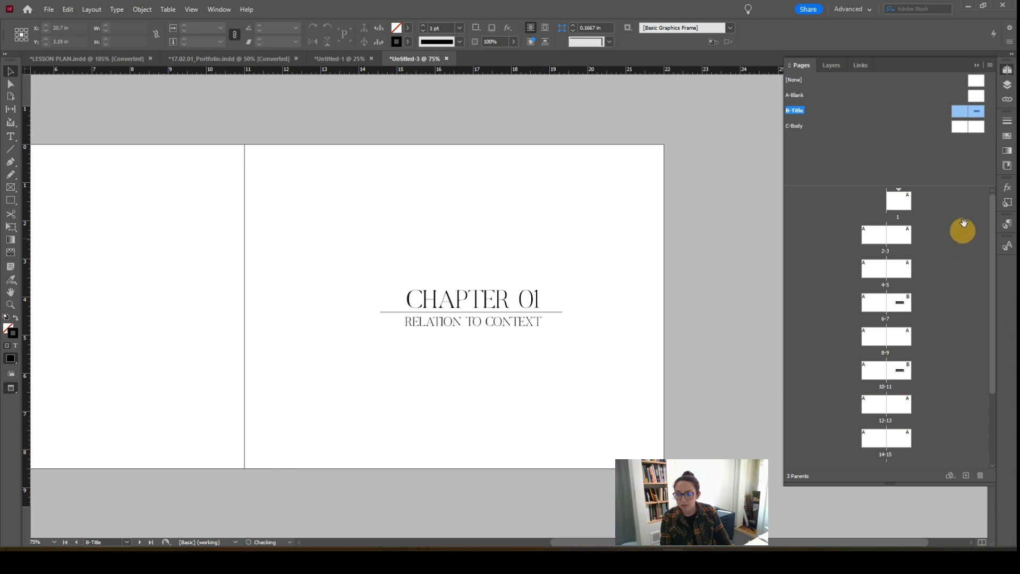
pyautogui.moveTo(976, 111); pyautogui.dragTo(902, 441)
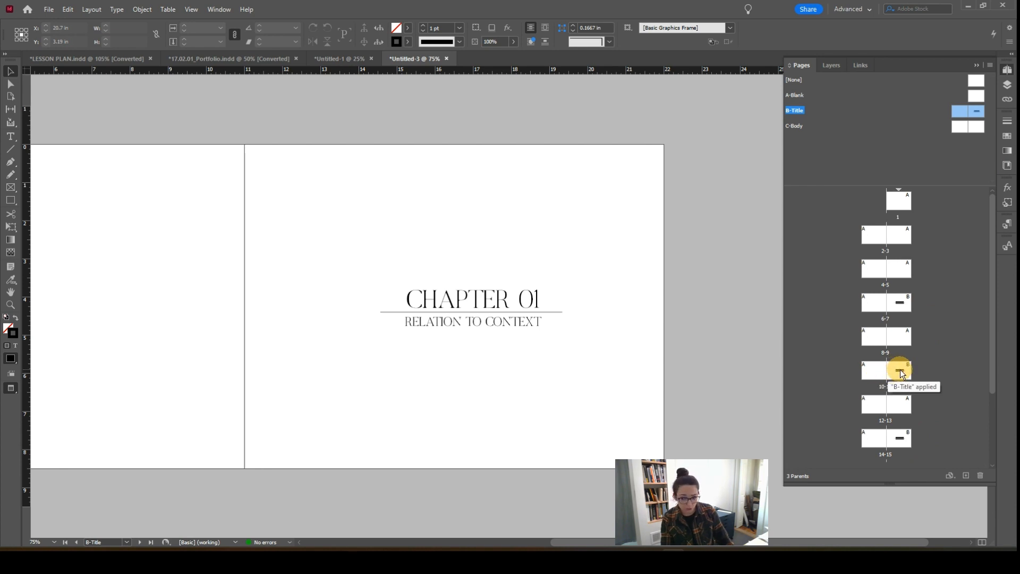
# Step: Override the parent's chapter title text frame on page 11 to make it editable, and deselect it
pyautogui.click(900, 369)
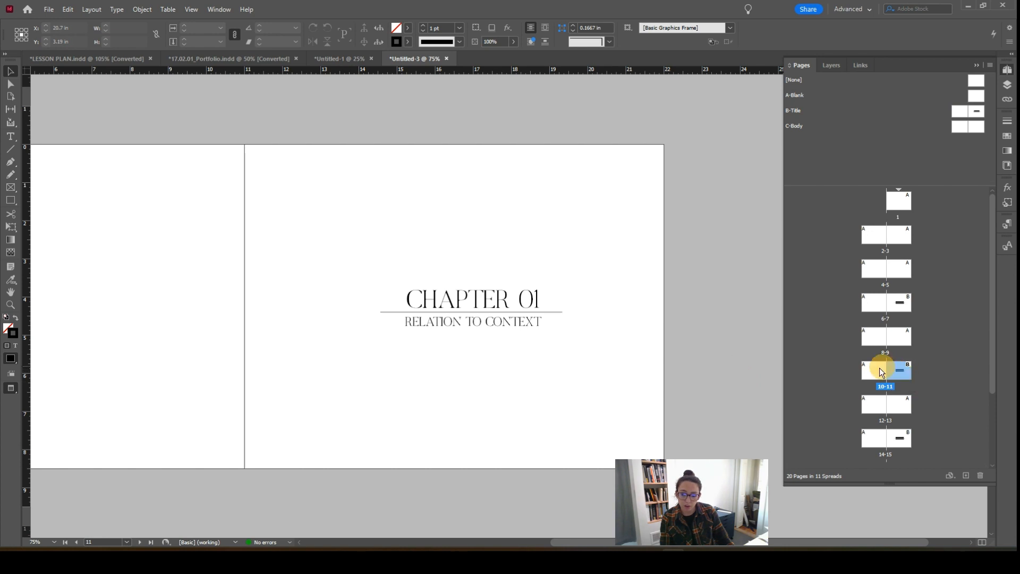
pyautogui.scroll(-6, 511, 336)
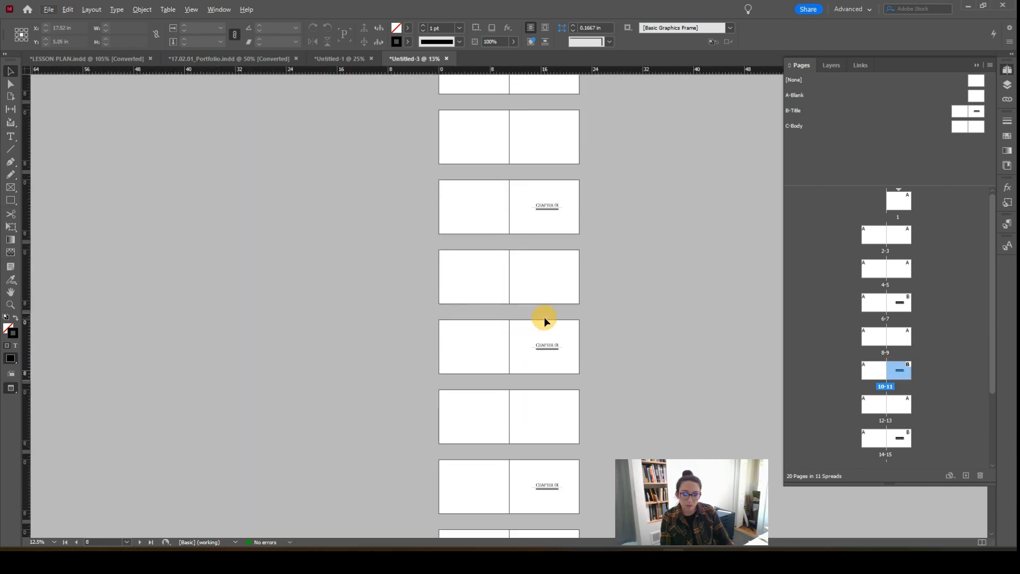
pyautogui.scroll(5, 544, 318)
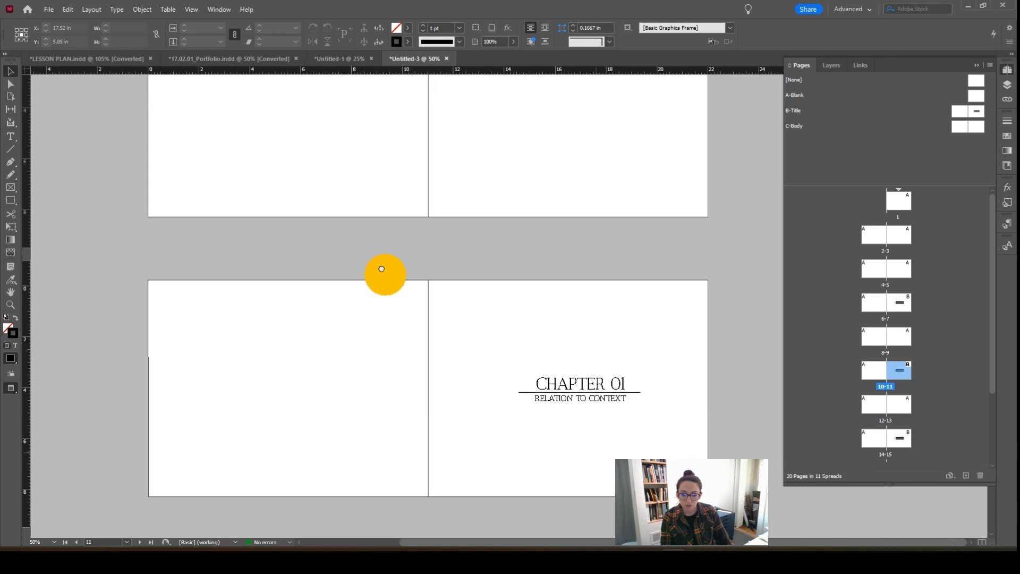
pyautogui.scroll(-1, 382, 268)
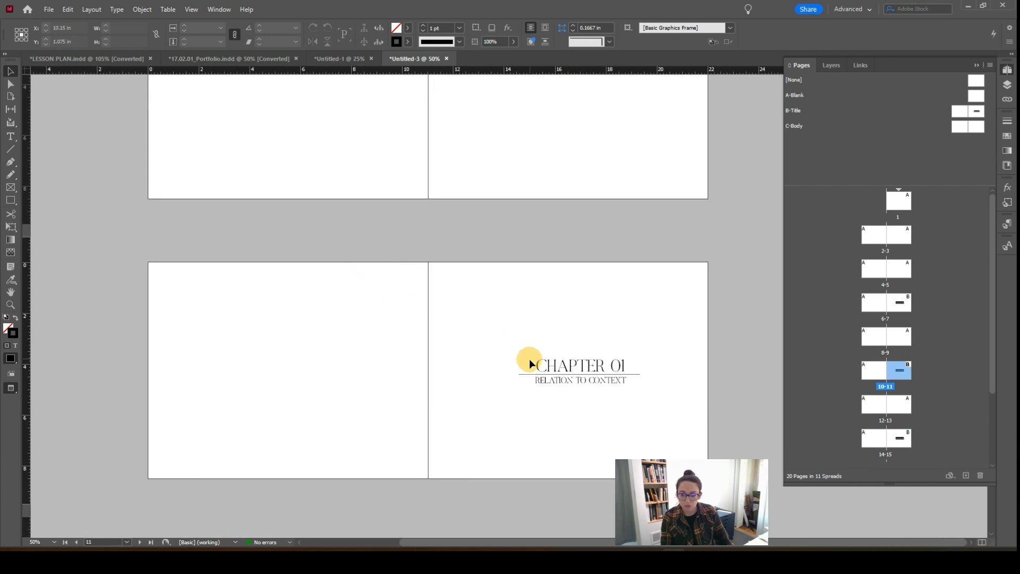
pyautogui.keyDown('ctrl'); pyautogui.keyDown('shift'); pyautogui.click(581, 364); pyautogui.keyUp('shift'); pyautogui.keyUp('ctrl')
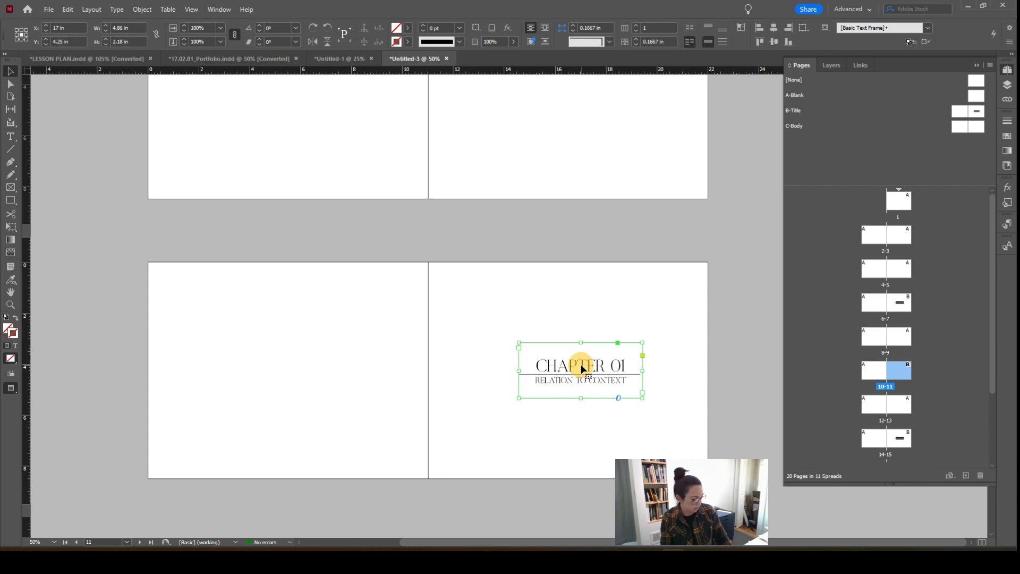
pyautogui.click(598, 322)
# Step: Show the guides and frame edges again and select the chapter title text frame on page 11
pyautogui.press('w')
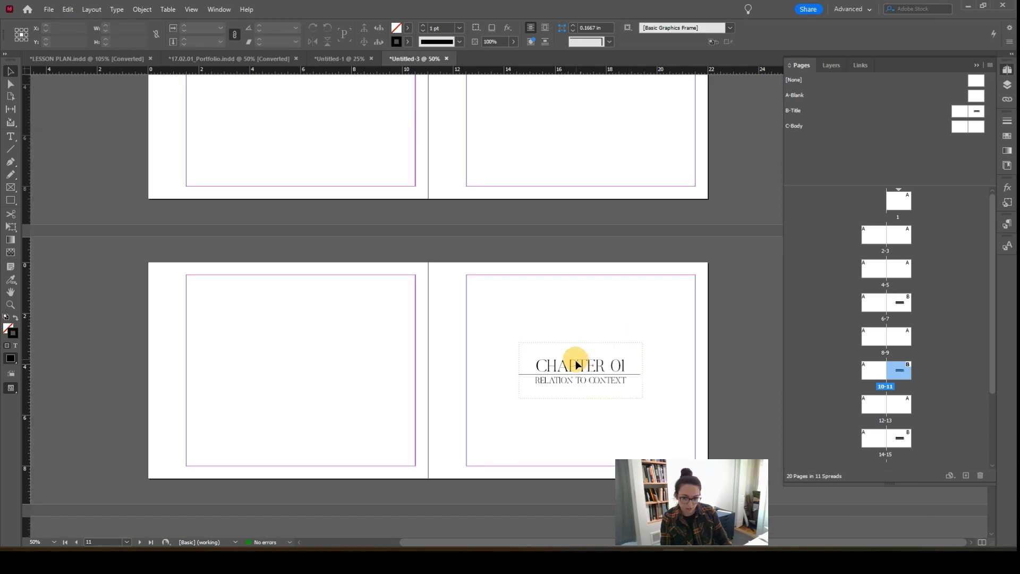
pyautogui.scroll(1, 611, 390)
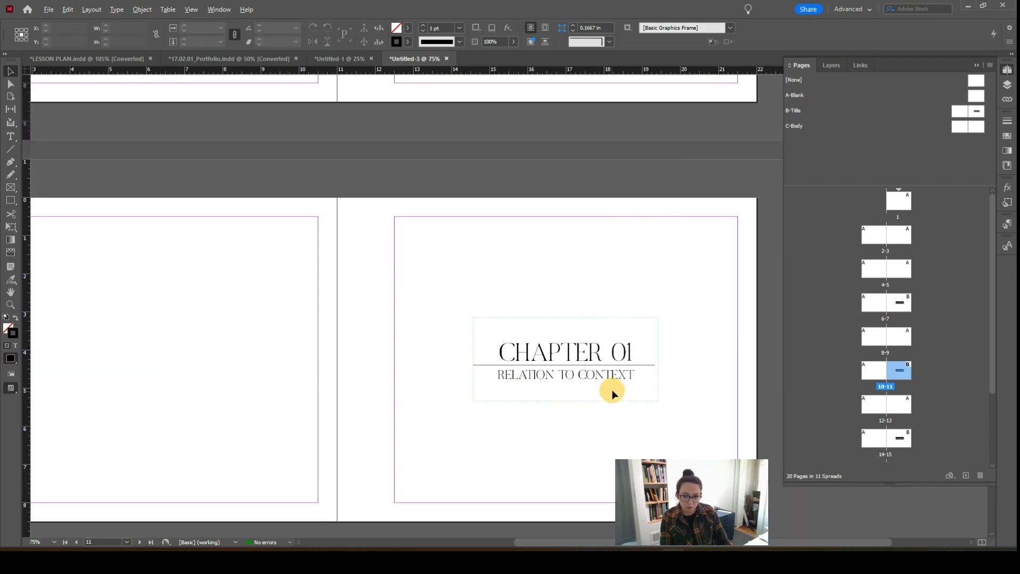
pyautogui.scroll(2, 493, 321)
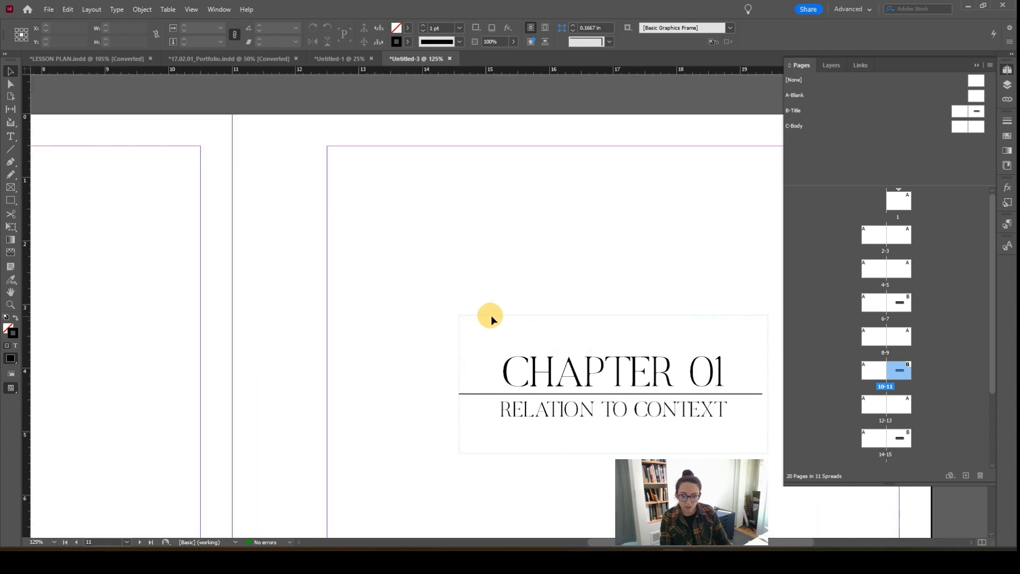
pyautogui.moveTo(557, 336); pyautogui.dragTo(412, 311)
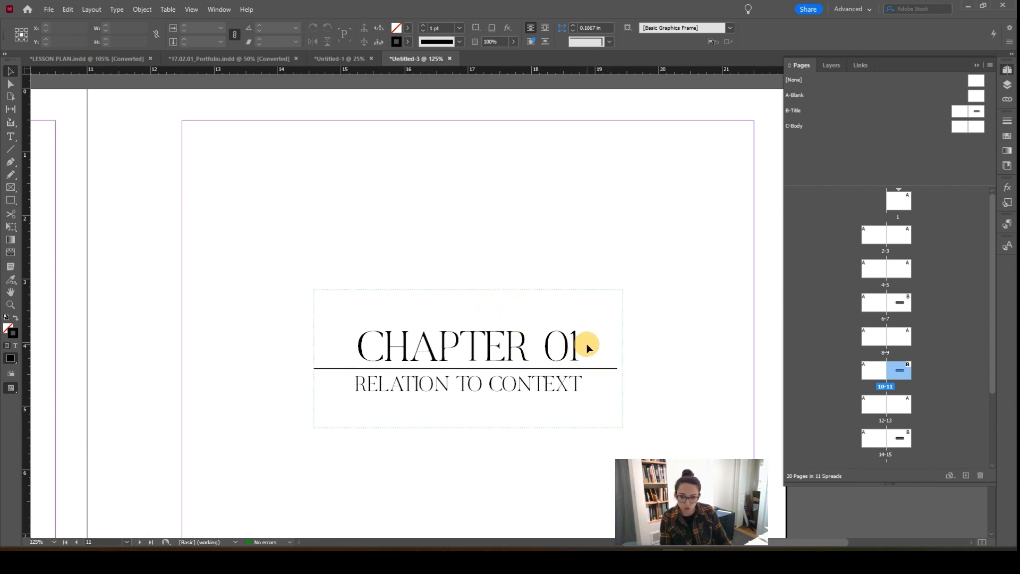
pyautogui.click(551, 347)
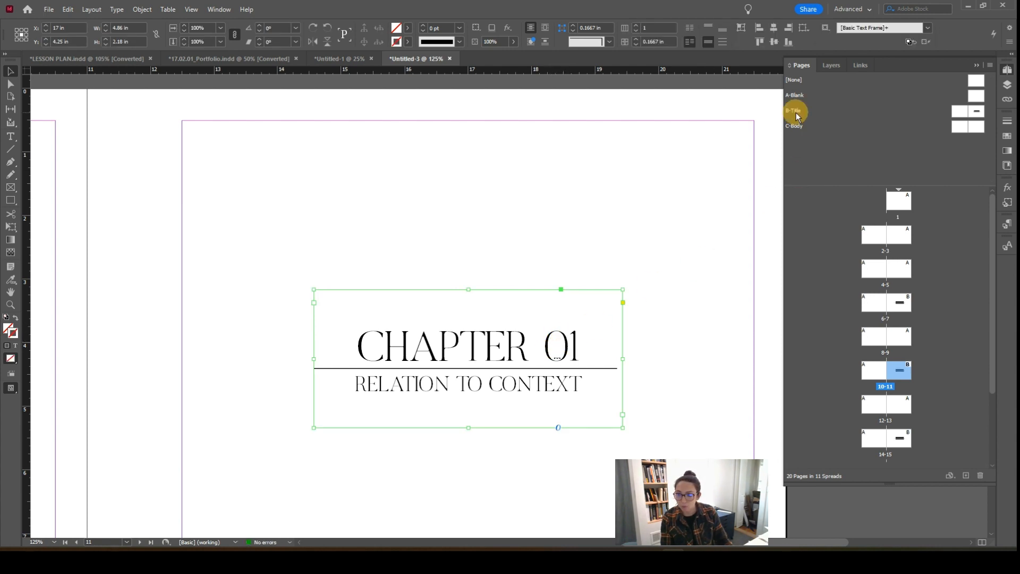
# Step: Change the chapter number in the title on page 11 to 02
pyautogui.moveTo(980, 110); pyautogui.dragTo(899, 375)
pyautogui.click(898, 373)
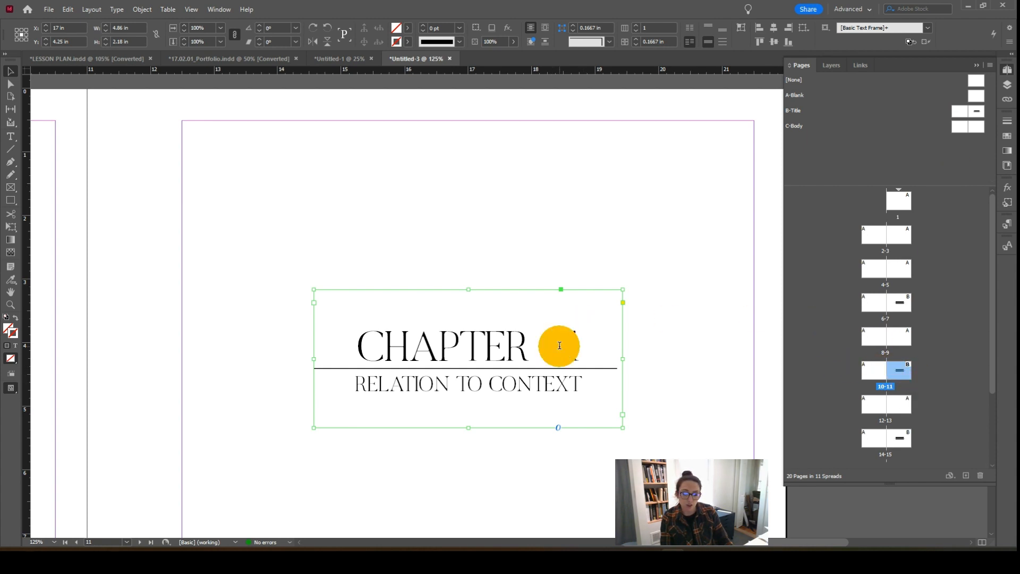
pyautogui.doubleClick(559, 347)
pyautogui.moveTo(567, 346); pyautogui.dragTo(648, 366)
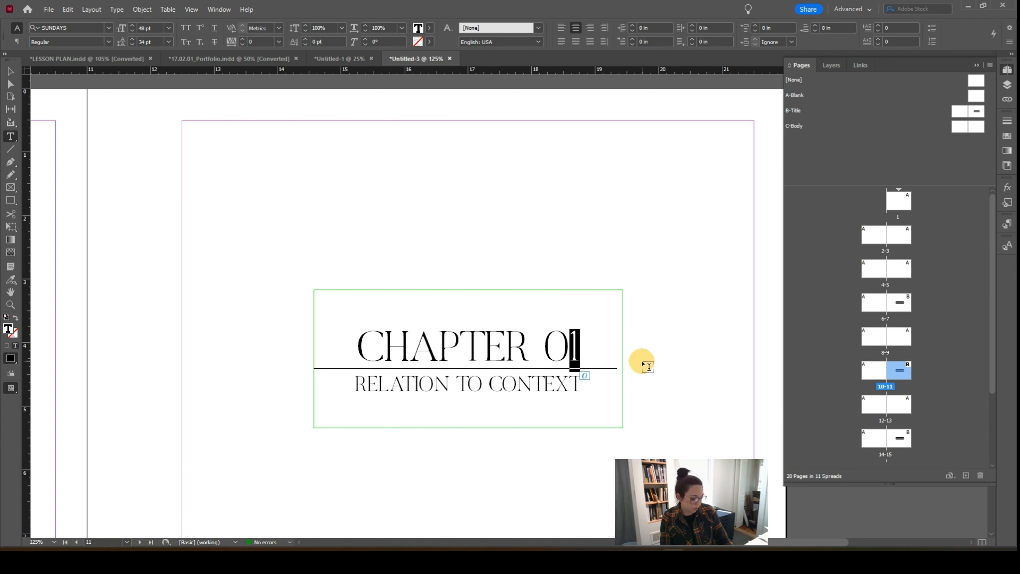
pyautogui.write('2')
# Step: Reword the subtitle under the chapter number on page 11 as RELATIONSHIP TO CULTURE
pyautogui.moveTo(581, 384); pyautogui.dragTo(500, 385)
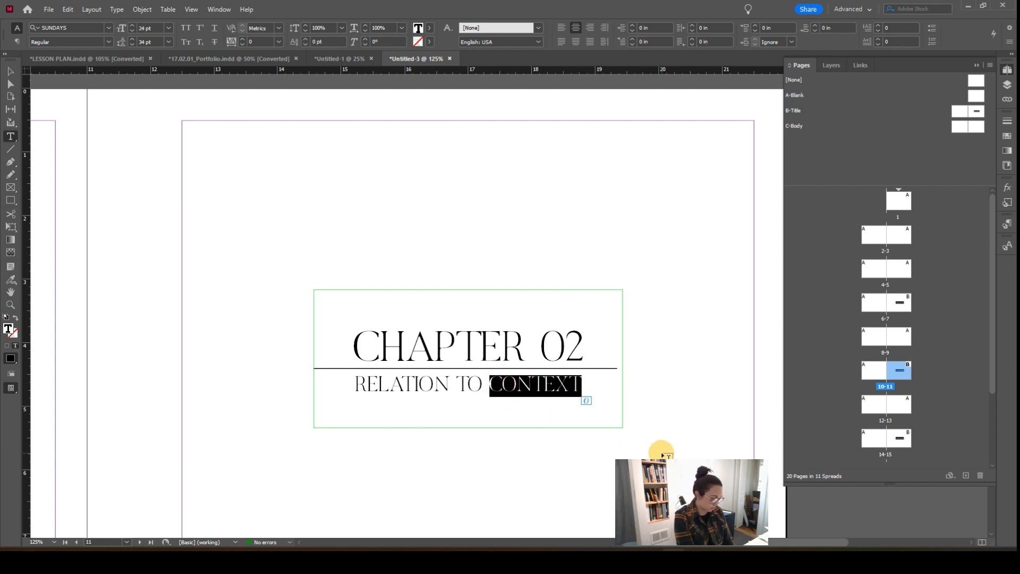
pyautogui.write('CULTURE')
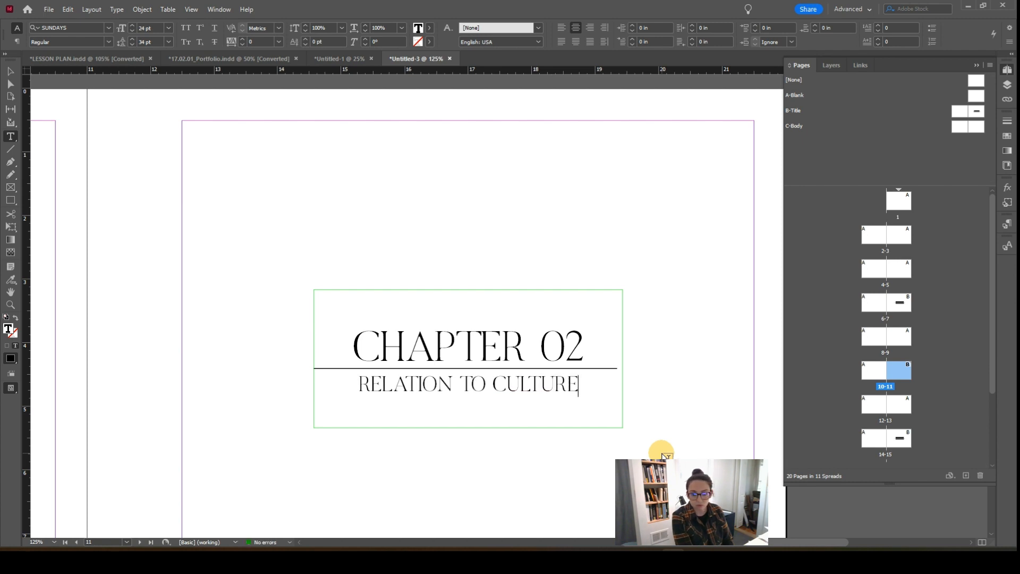
pyautogui.click(451, 383)
pyautogui.write('SHIP')
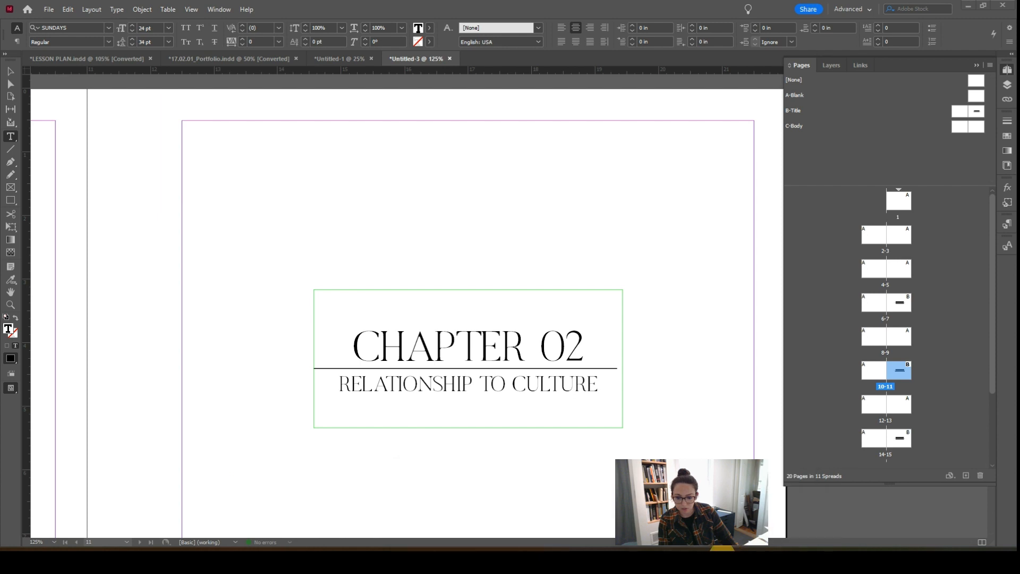
# Step: Switch to Ando Book Example.pdf in Acrobat, look up the wording of its Chapter 2 title page, and return to InDesign
pyautogui.click(723, 561)
pyautogui.scroll(3, 180, 233)
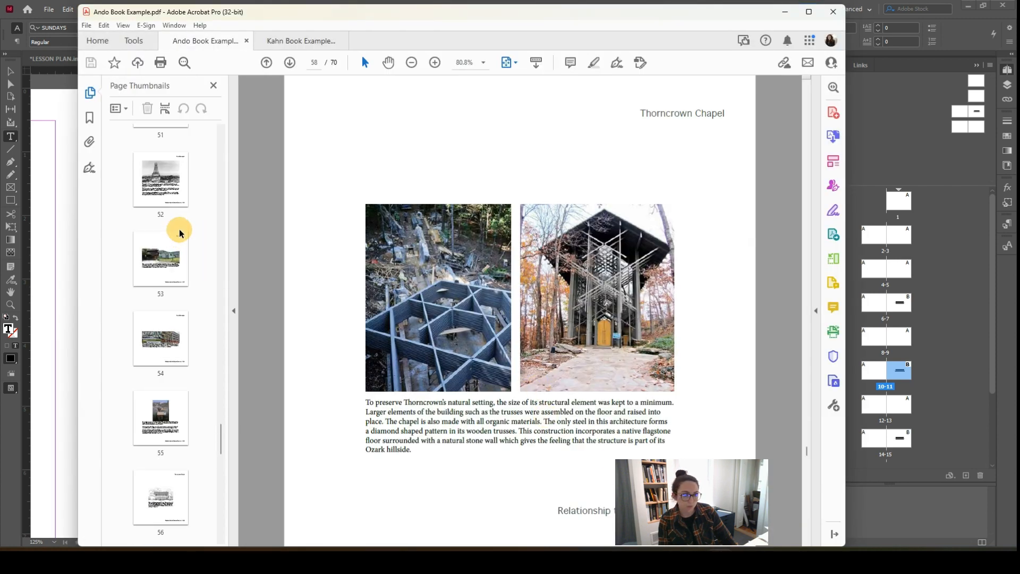
pyautogui.scroll(10, 180, 234)
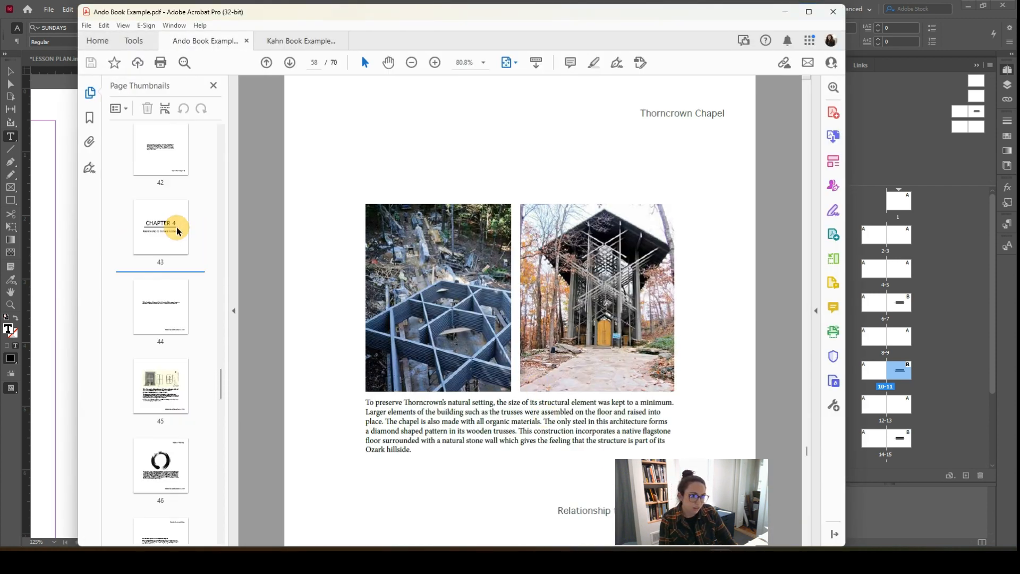
pyautogui.scroll(13, 180, 229)
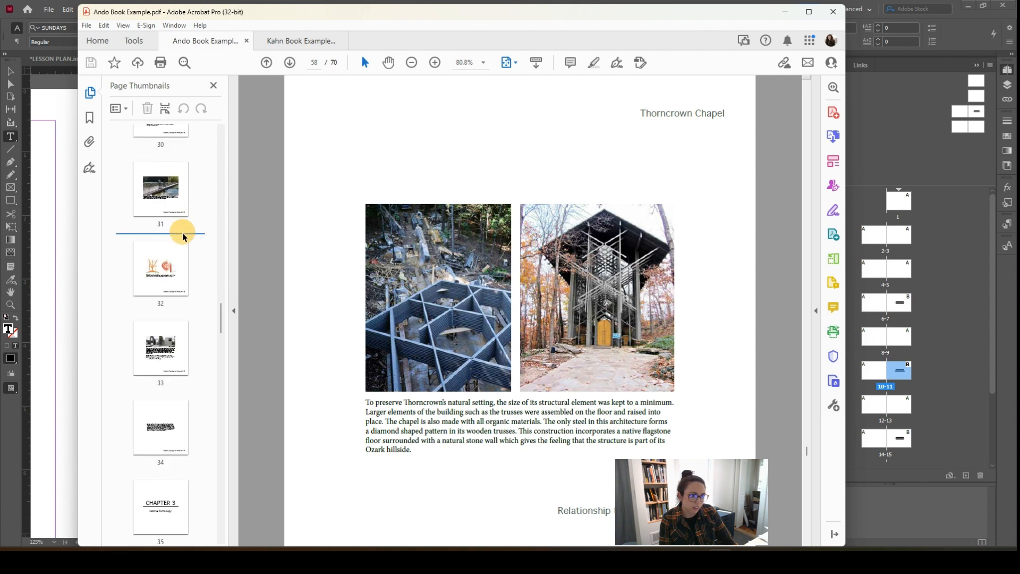
pyautogui.scroll(3, 177, 372)
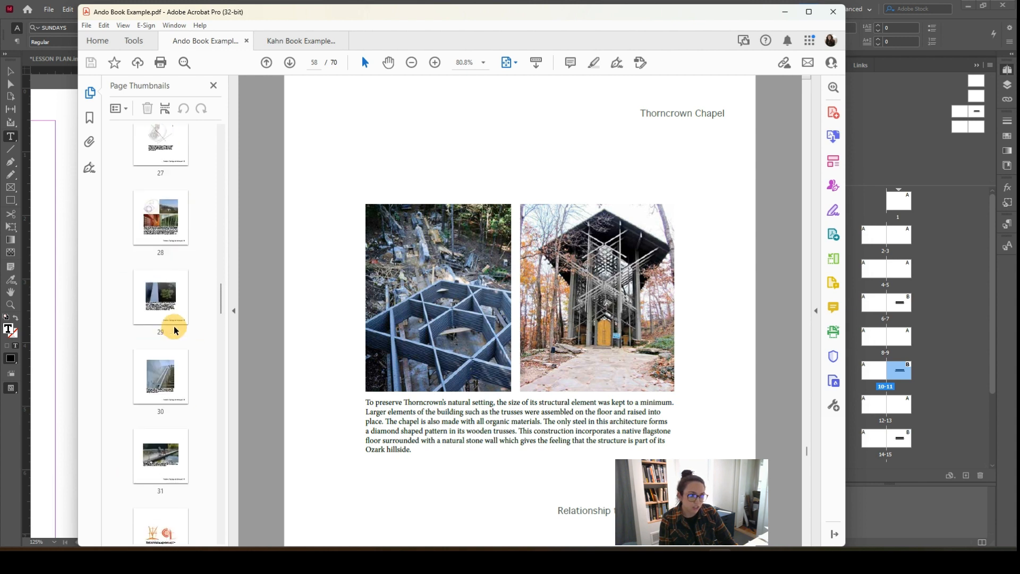
pyautogui.scroll(6, 175, 318)
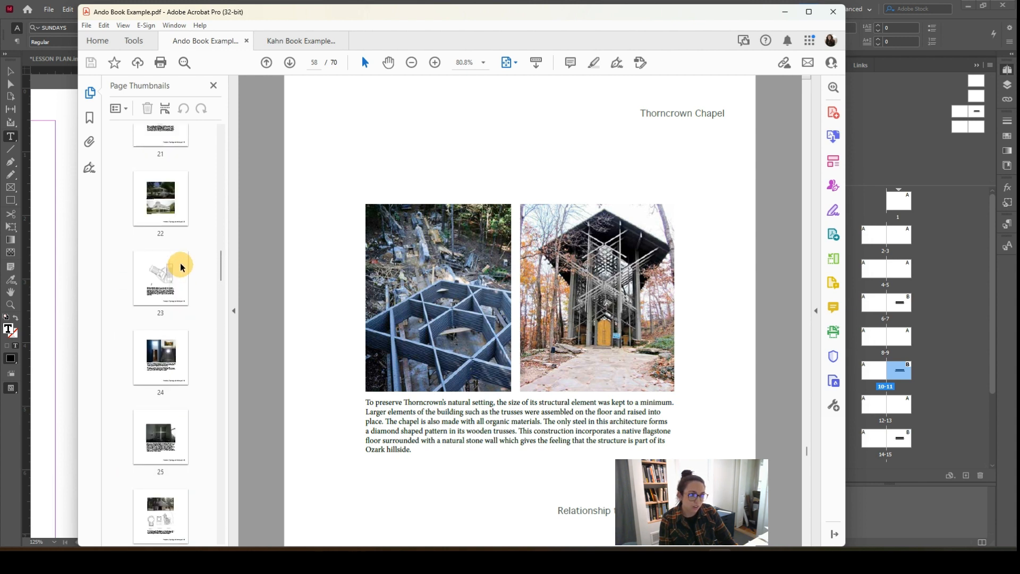
pyautogui.scroll(6, 181, 265)
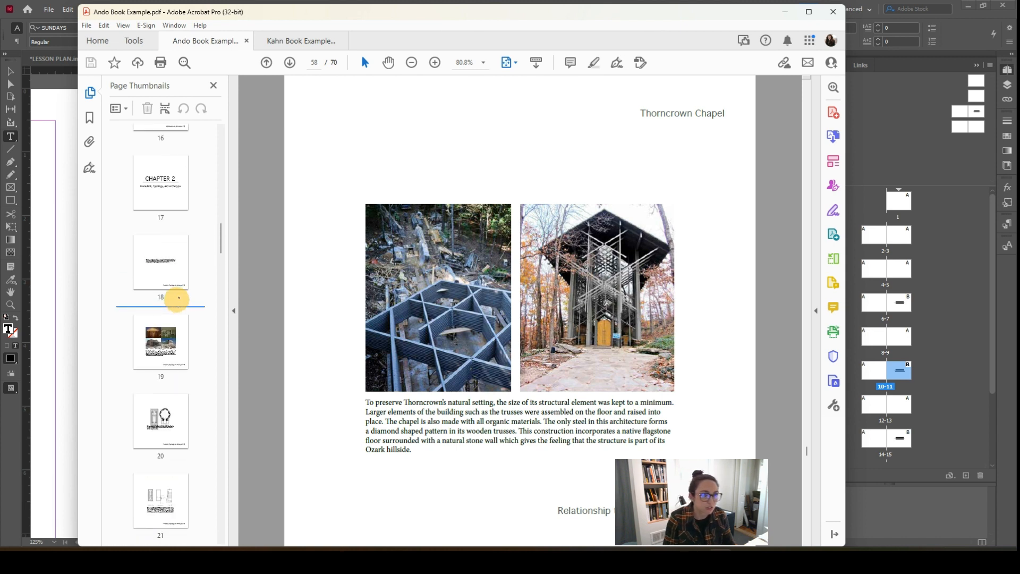
pyautogui.scroll(1, 180, 298)
pyautogui.click(164, 222)
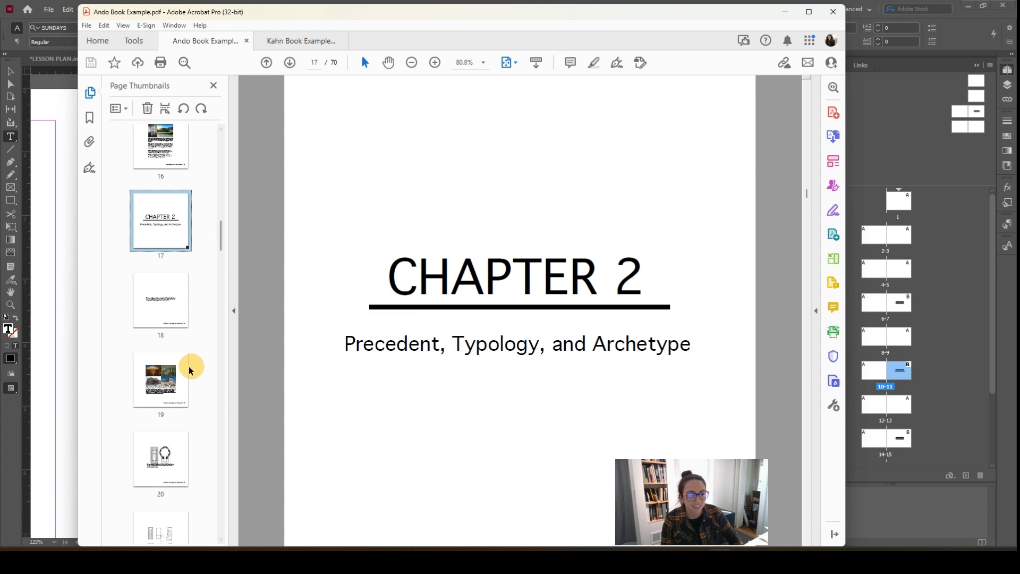
pyautogui.scroll(-1, 189, 369)
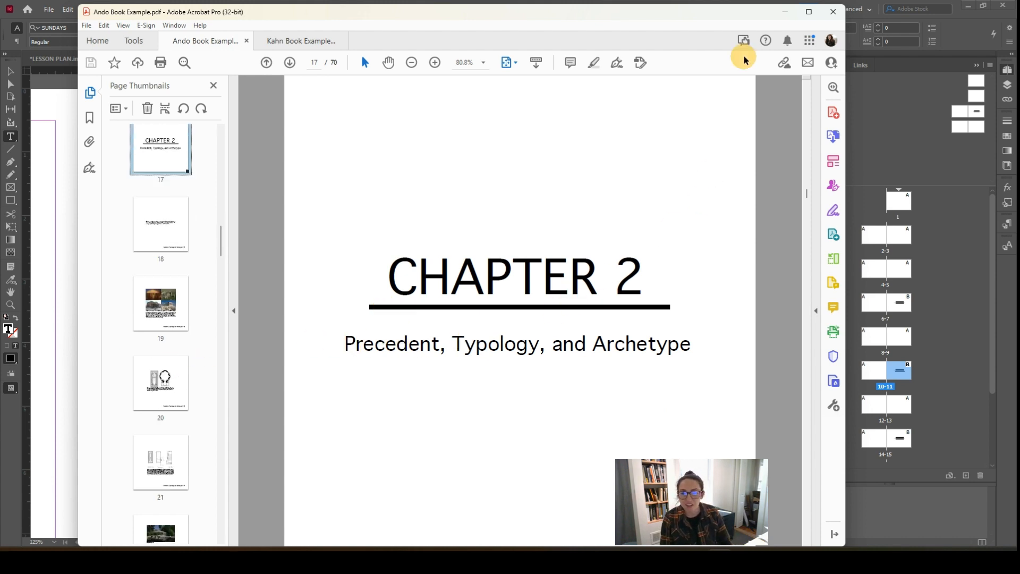
pyautogui.click(785, 12)
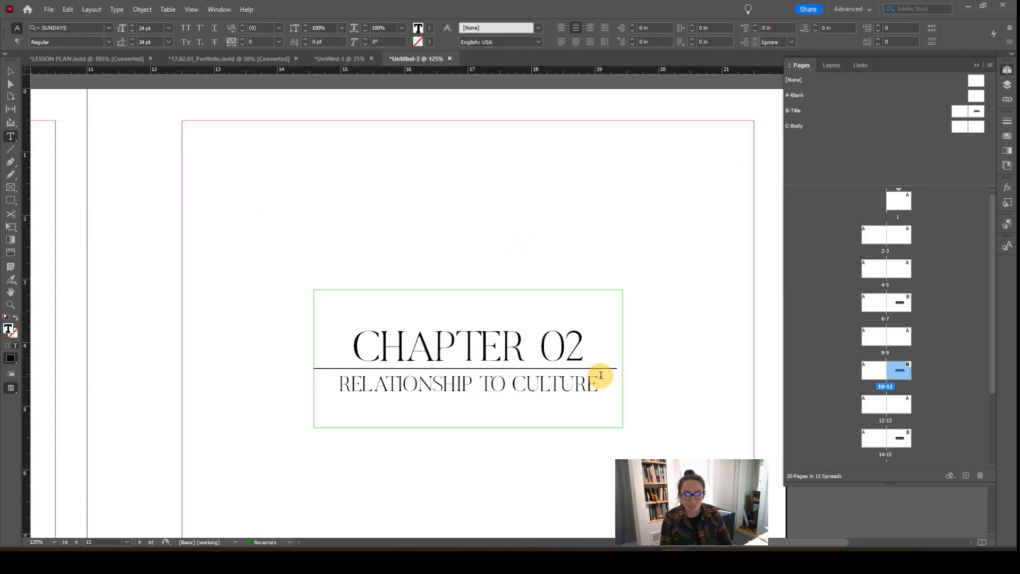
# Step: Replace the subtitle on page 11 with PRECEDENT, TYPOLOGY, ARCHETYPE
pyautogui.moveTo(600, 377); pyautogui.dragTo(334, 383)
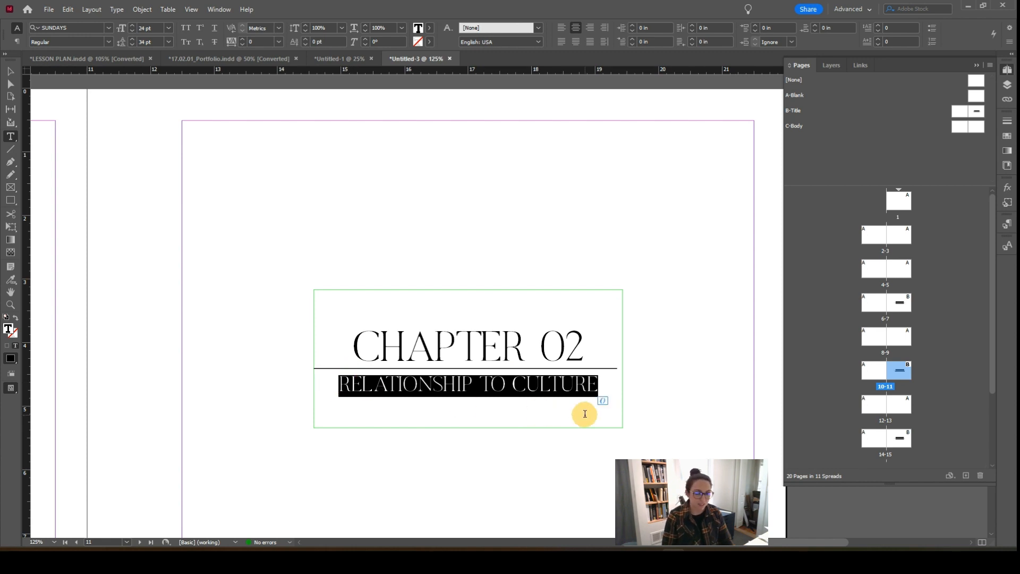
pyautogui.write('PRECEDENT')
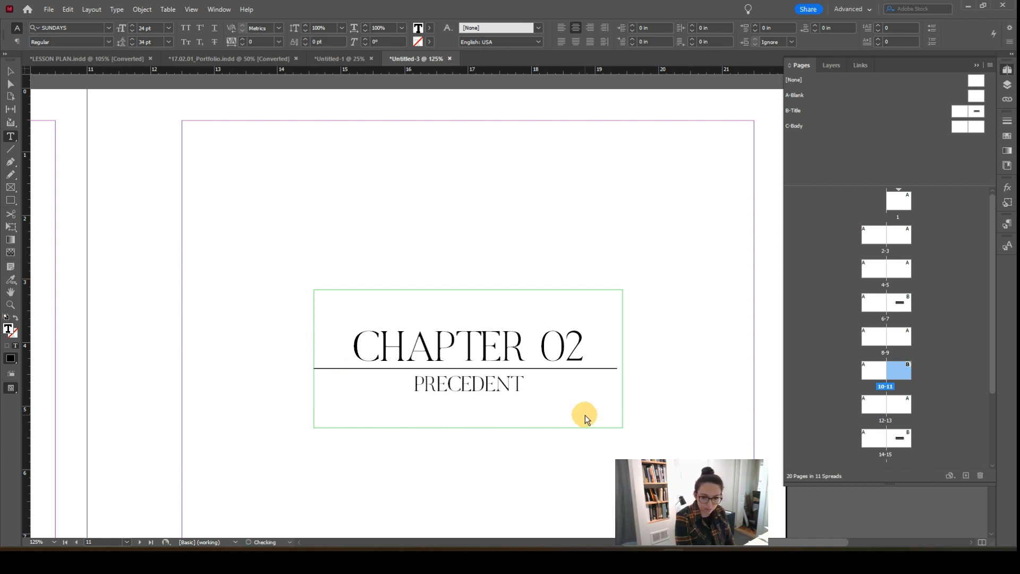
pyautogui.write(', TYPO')
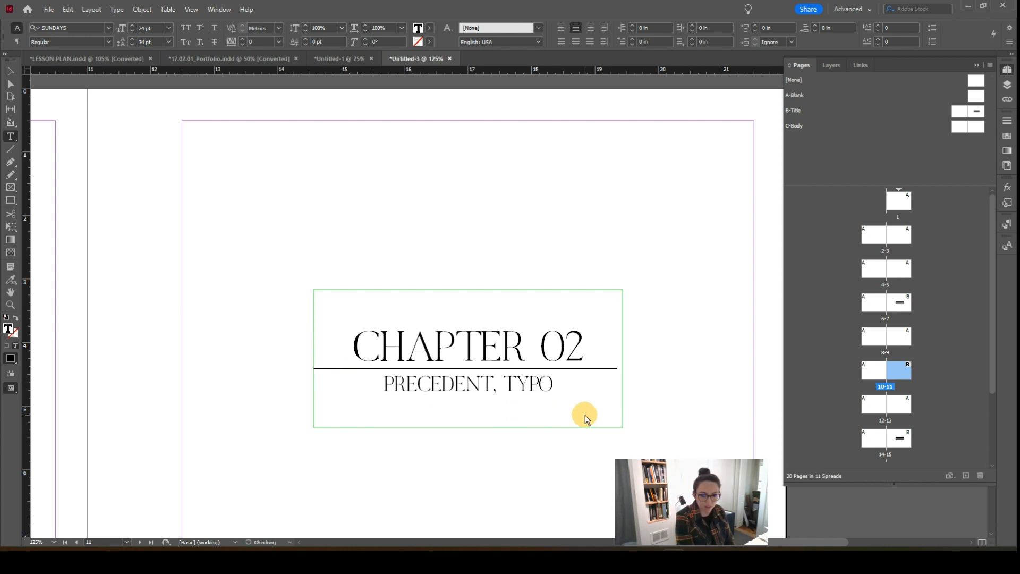
pyautogui.write('LOGY, AR')
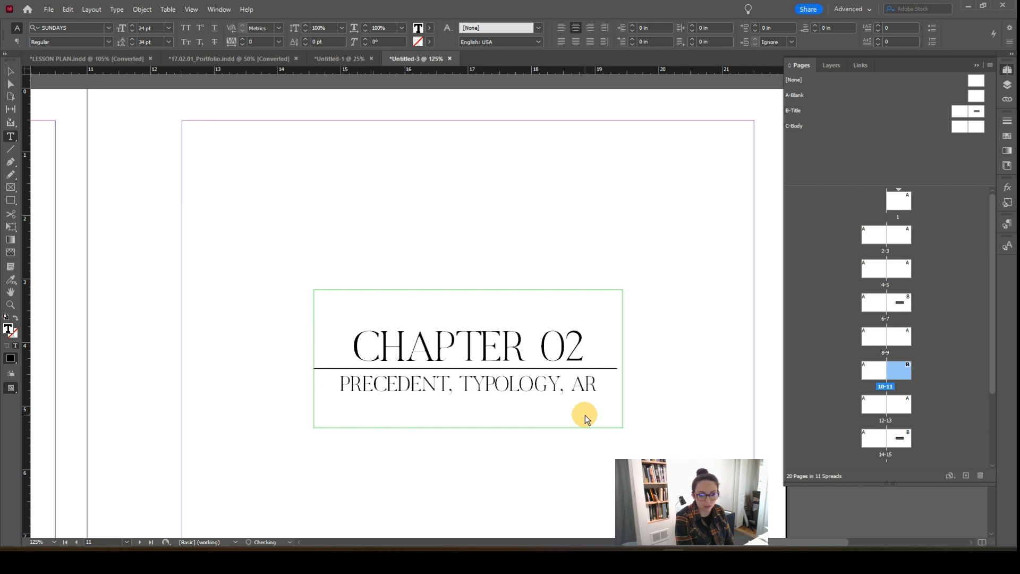
pyautogui.write('CEHT')
pyautogui.press('BackSpace')
pyautogui.press('BackSpace')
pyautogui.press('BackSpace')
pyautogui.write('CH')
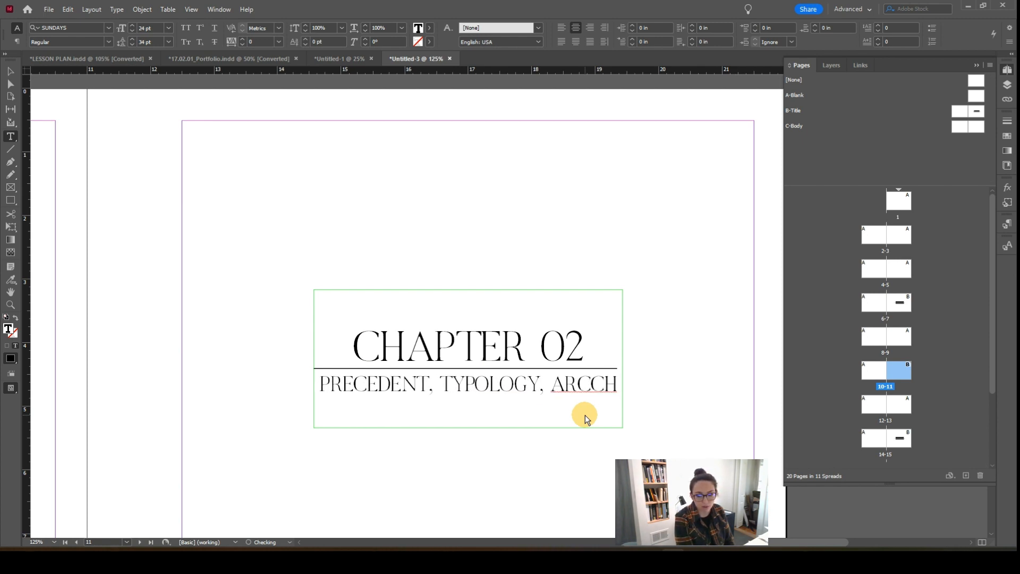
pyautogui.press('BackSpace')
pyautogui.press('BackSpace')
pyautogui.write('HETYP')
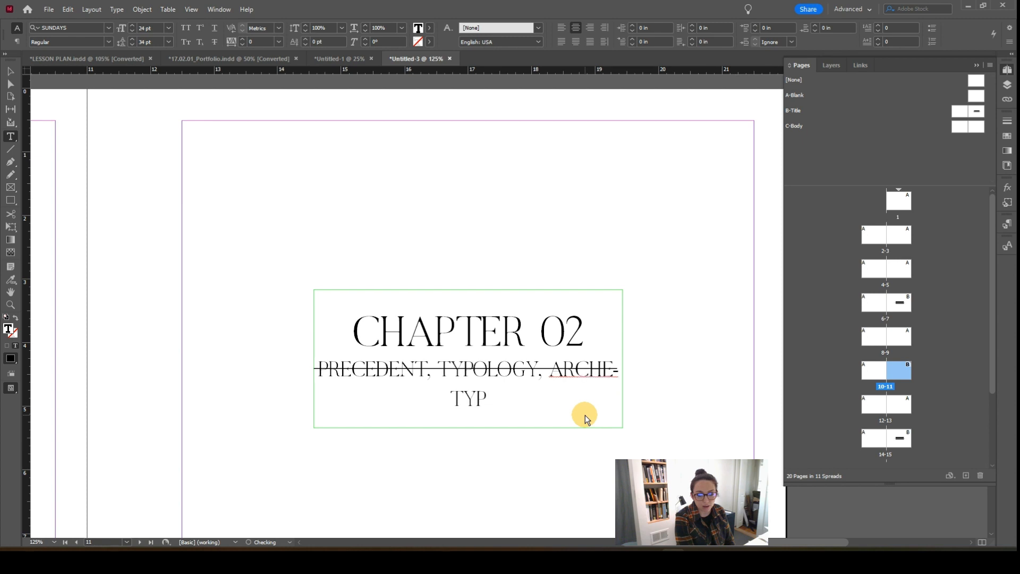
pyautogui.write('E')
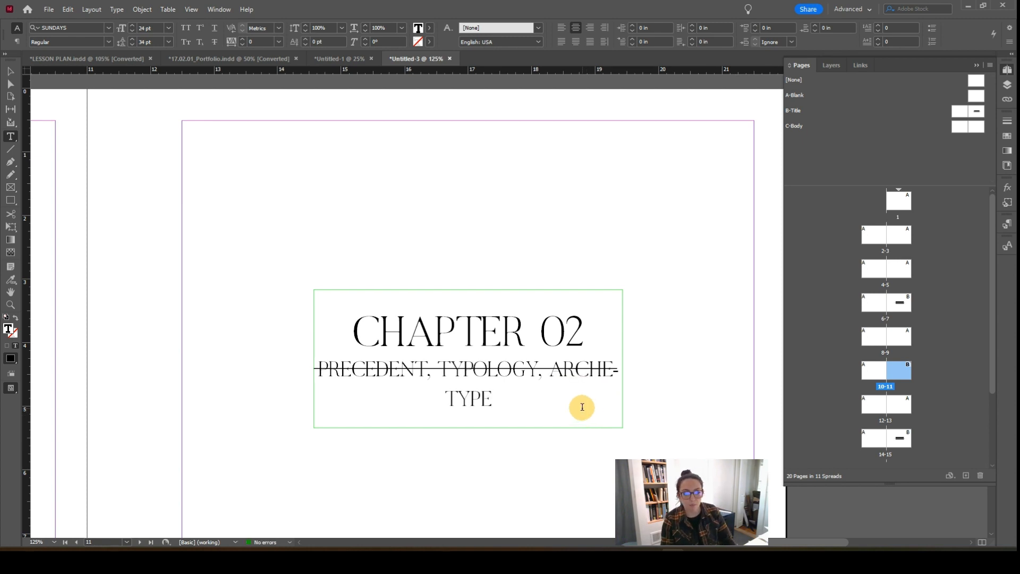
# Step: Widen the chapter title text frame to about 6.12 in and shift it so the rule sits between its two text lines
pyautogui.press('Escape')
pyautogui.moveTo(528, 345); pyautogui.dragTo(555, 377)
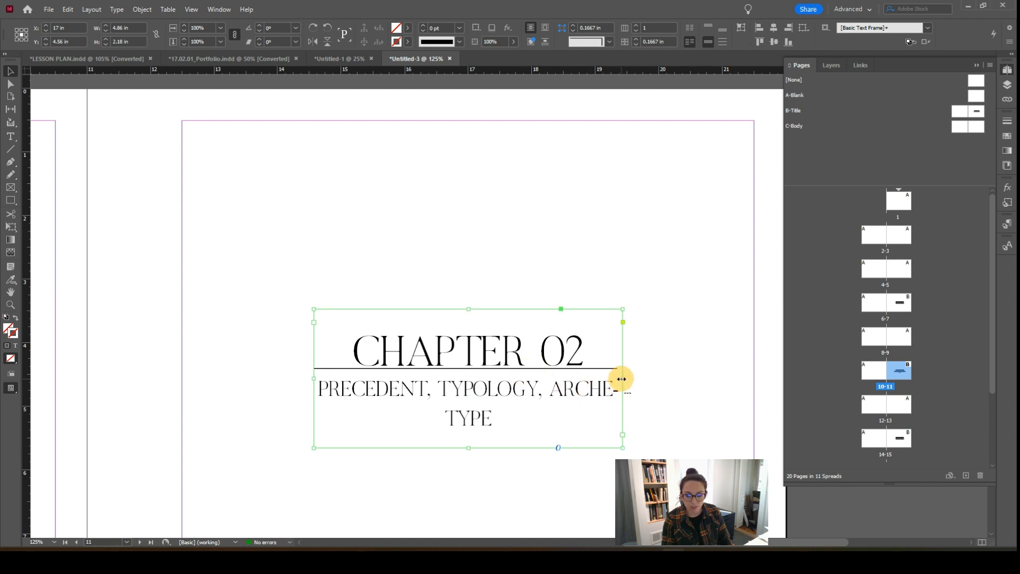
pyautogui.moveTo(622, 378); pyautogui.dragTo(703, 378)
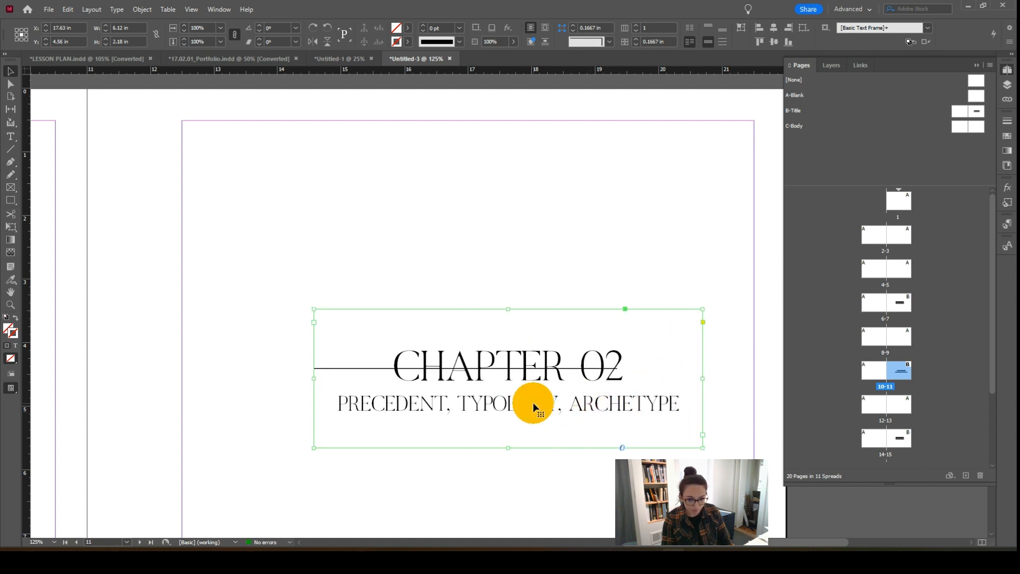
pyautogui.moveTo(534, 407); pyautogui.dragTo(509, 392)
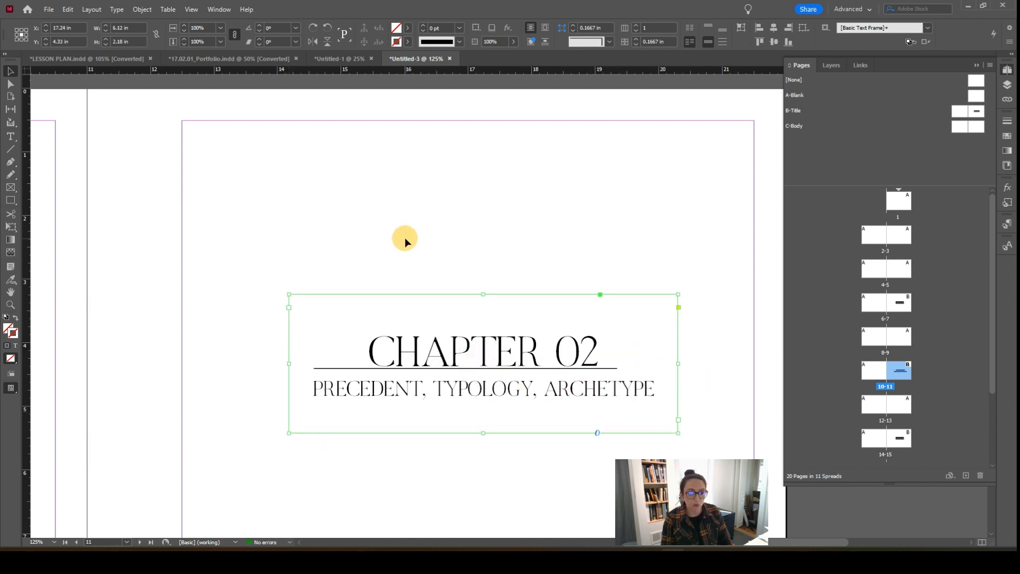
# Step: Check whether Dynamic Spelling is enabled in the spelling options
pyautogui.click(92, 11)
pyautogui.moveTo(66, 11)
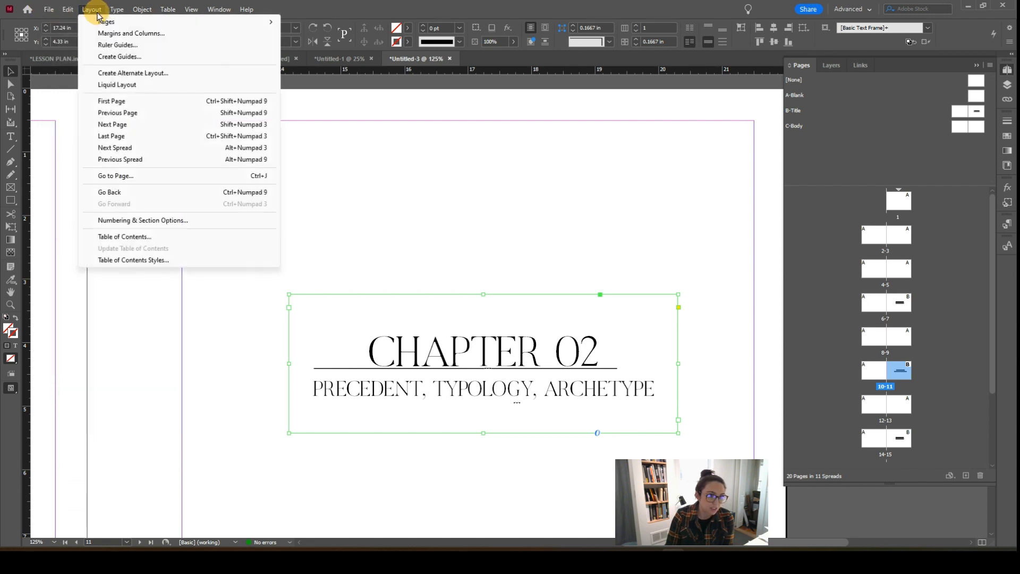
pyautogui.moveTo(114, 11)
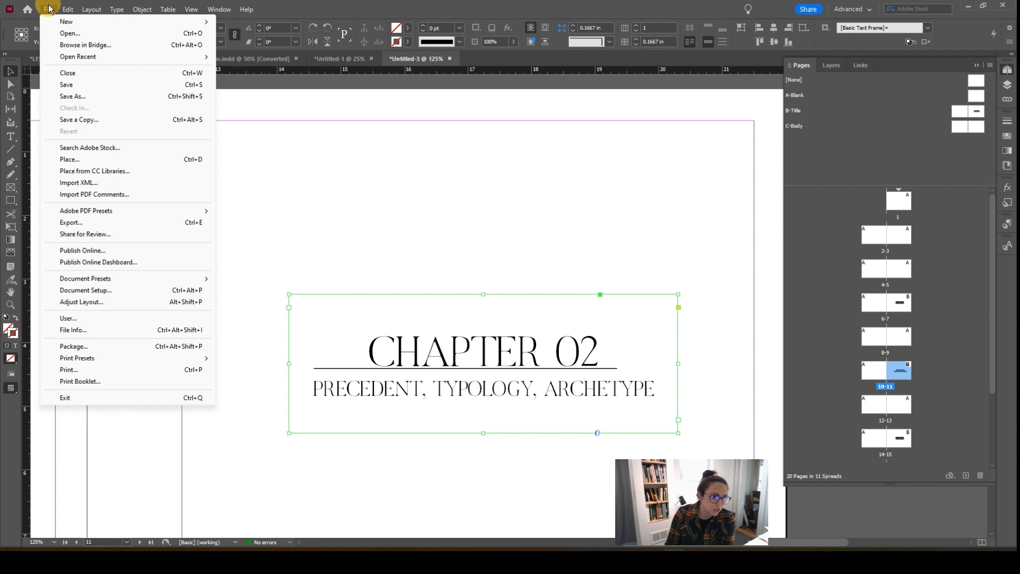
pyautogui.moveTo(68, 9)
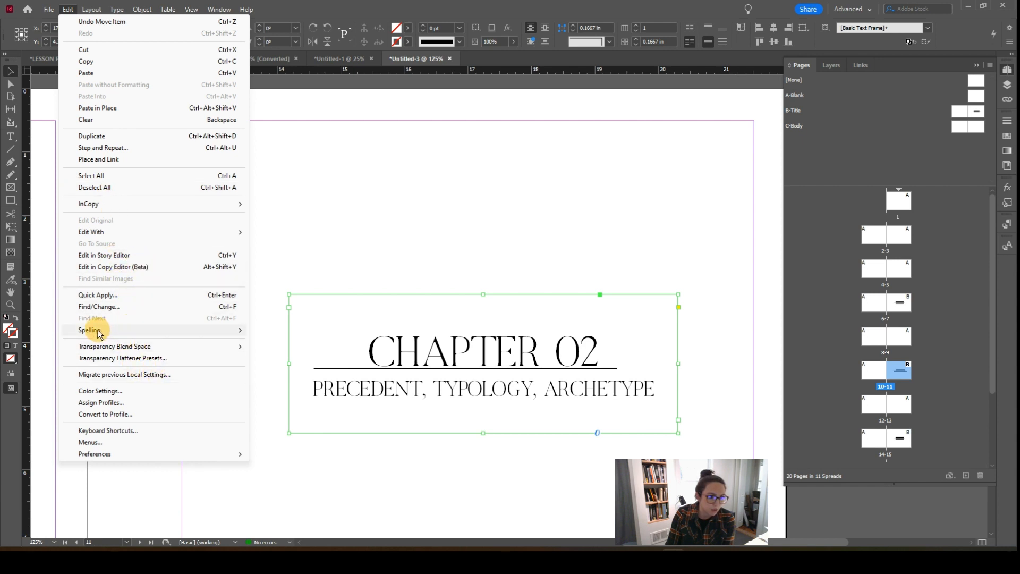
pyautogui.moveTo(98, 330)
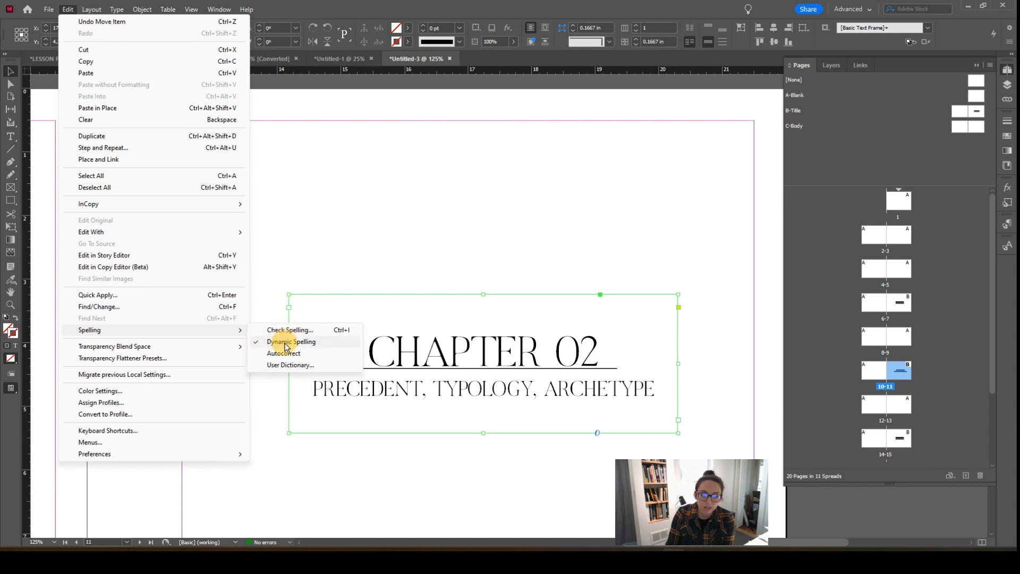
pyautogui.click(67, 9)
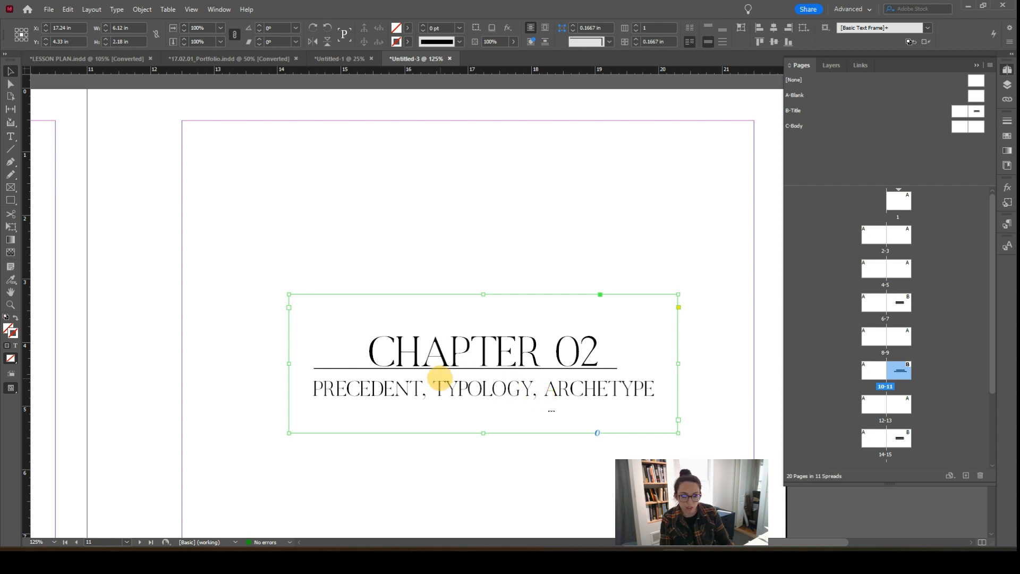
# Step: Center the chapter title text frame horizontally within page 11's margins at X 17 in, and deselect it
pyautogui.click(485, 349)
pyautogui.moveTo(486, 349)
pyautogui.mouseDown()
pyautogui.moveTo(467, 353)
pyautogui.moveTo(479, 344)
pyautogui.mouseUp()
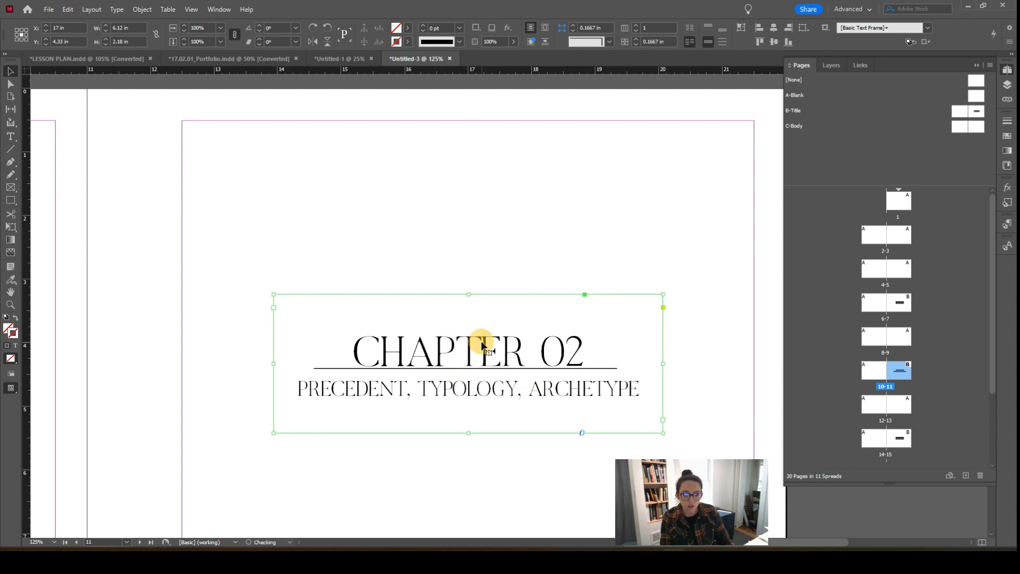
pyautogui.click(644, 265)
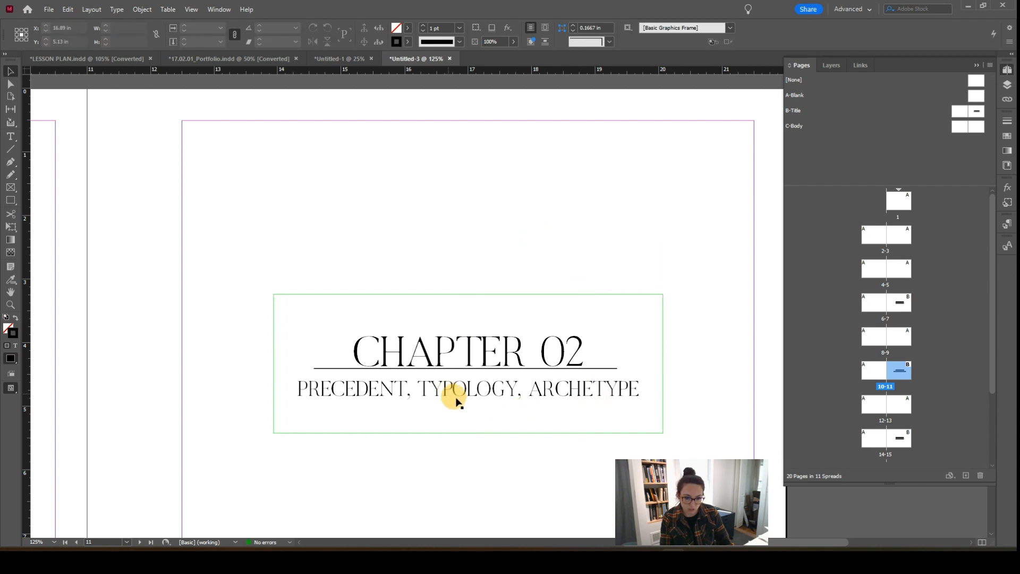
# Step: Review the Chapter 01 and Chapter 02 title spreads in preview mode with frames and margins hidden
pyautogui.hotkey('ctrl', '-')
pyautogui.press('w')
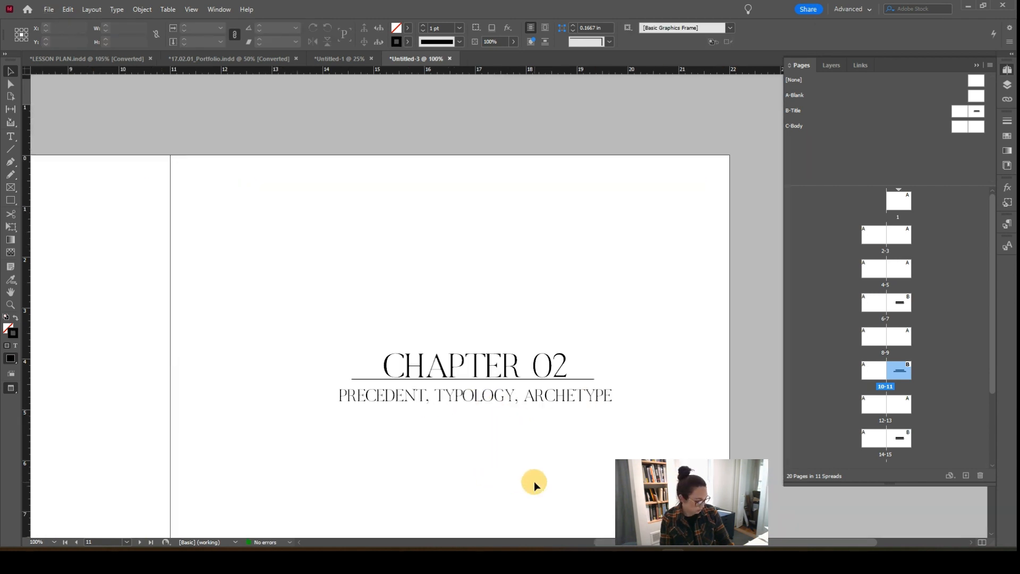
pyautogui.hotkey('ctrl', '-')
pyautogui.scroll(10, 558, 444)
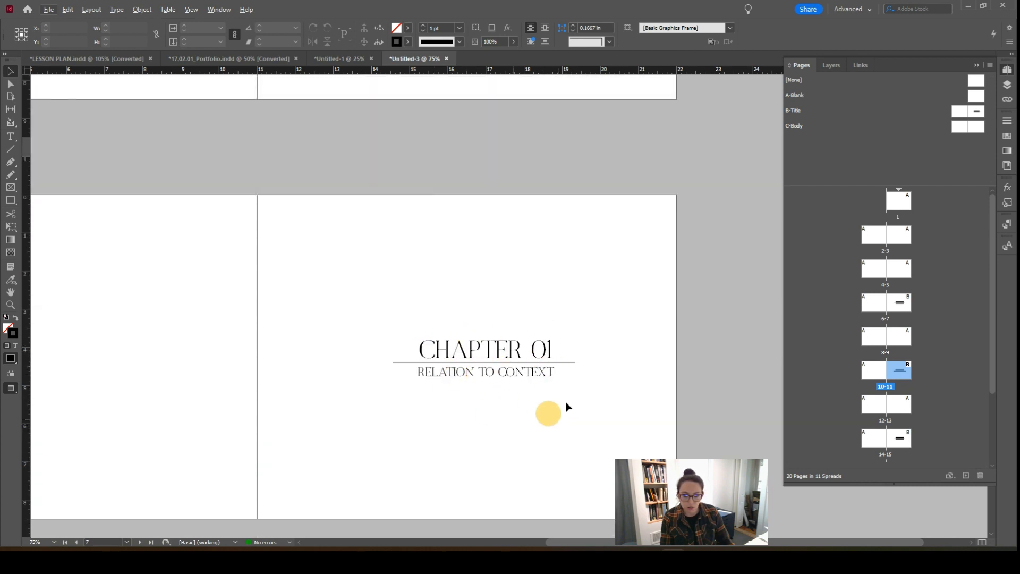
pyautogui.scroll(-15, 497, 391)
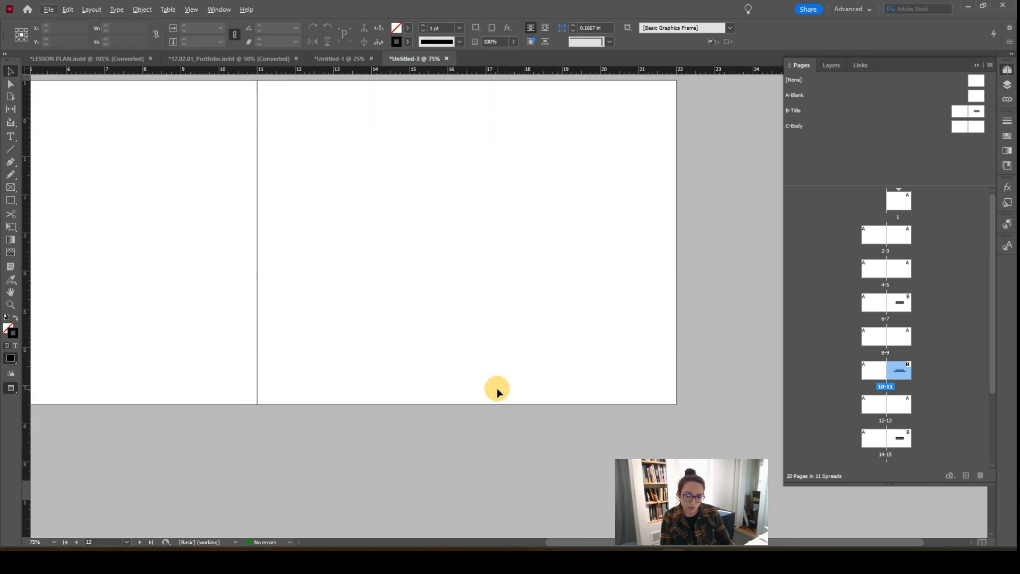
pyautogui.scroll(-5, 496, 388)
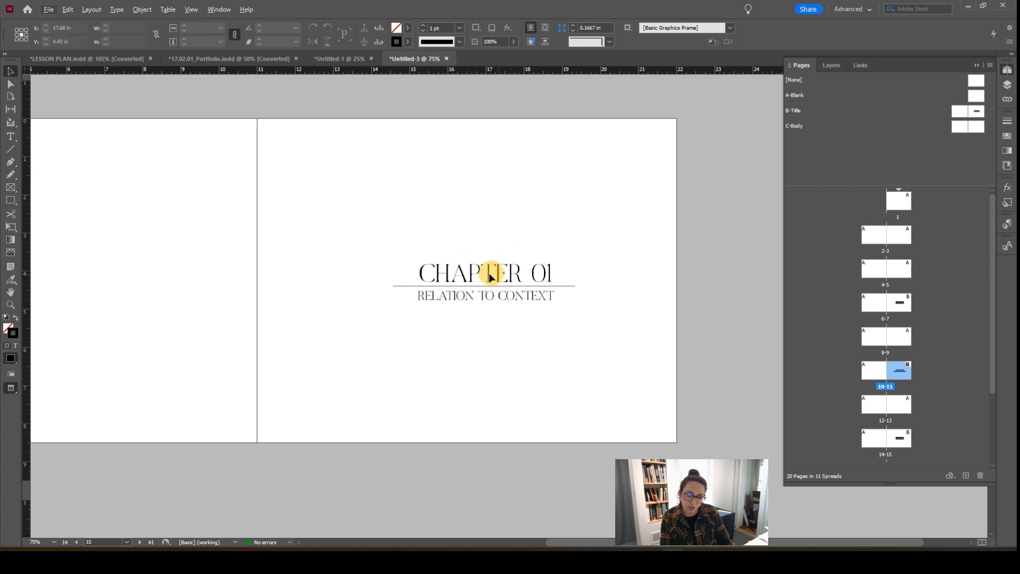
pyautogui.press('w')
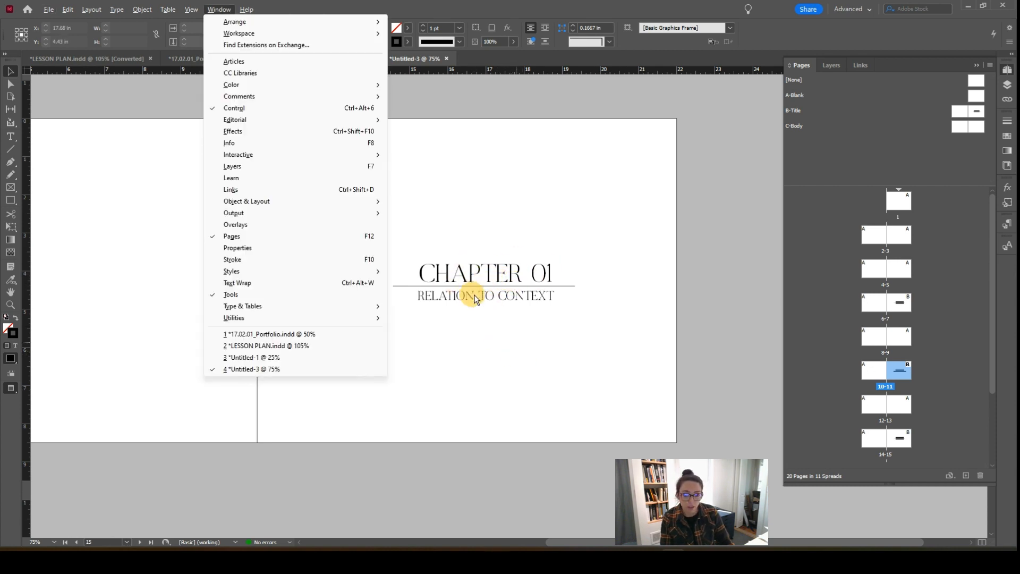
pyautogui.click(477, 213)
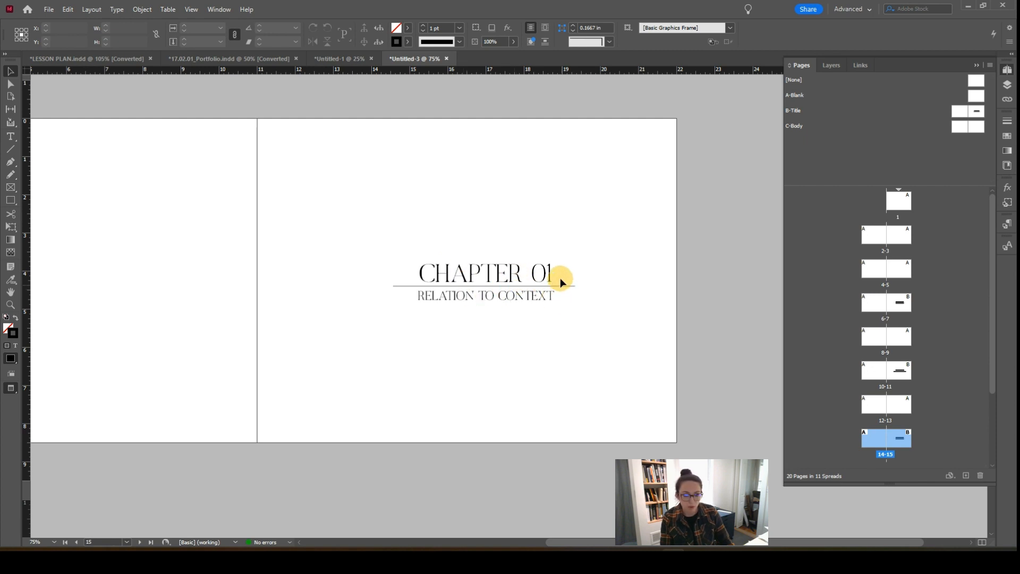
pyautogui.scroll(-2, 560, 282)
pyautogui.scroll(4, 589, 235)
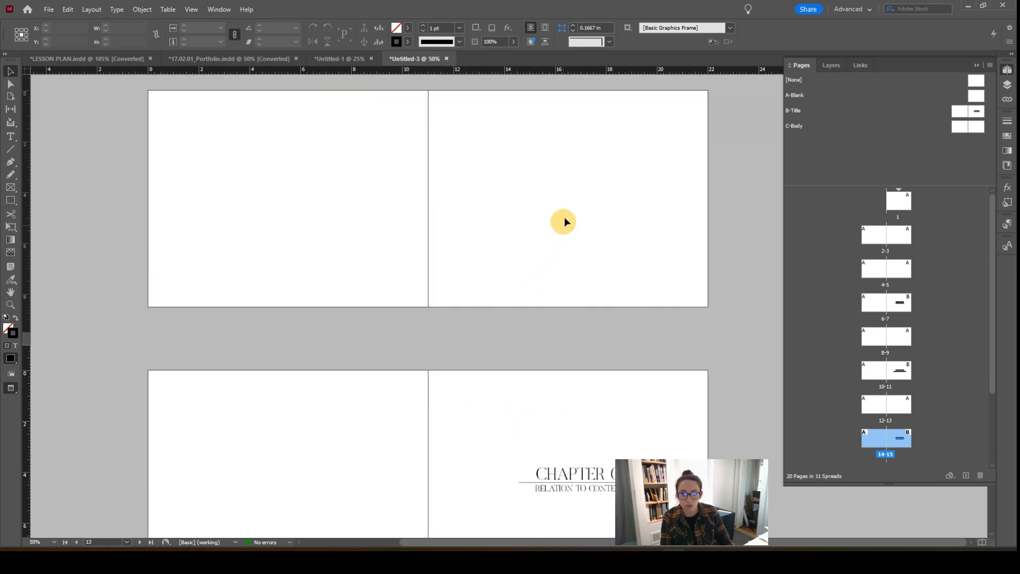
pyautogui.scroll(-10, 558, 319)
pyautogui.scroll(4, 536, 199)
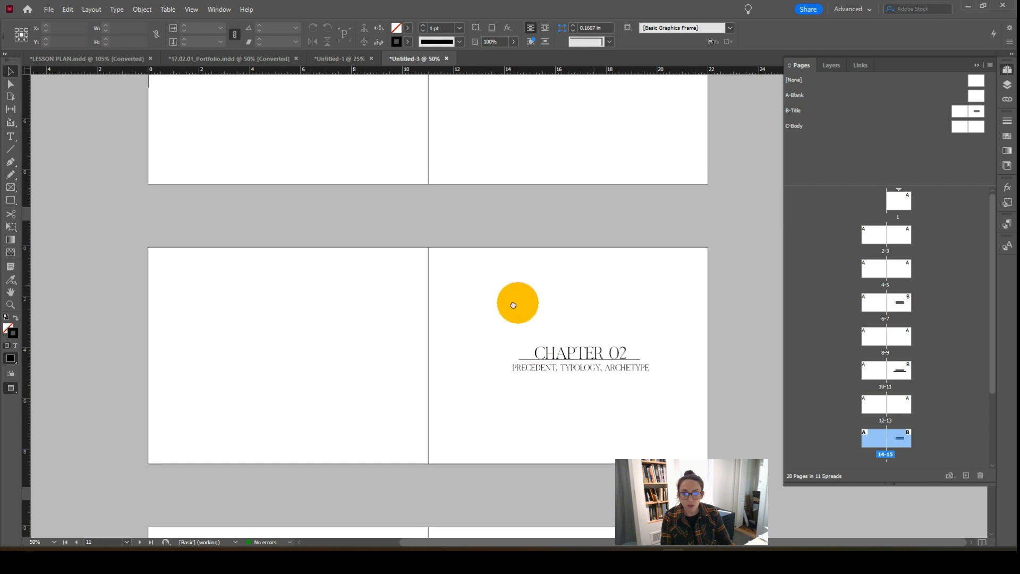
pyautogui.scroll(1, 513, 305)
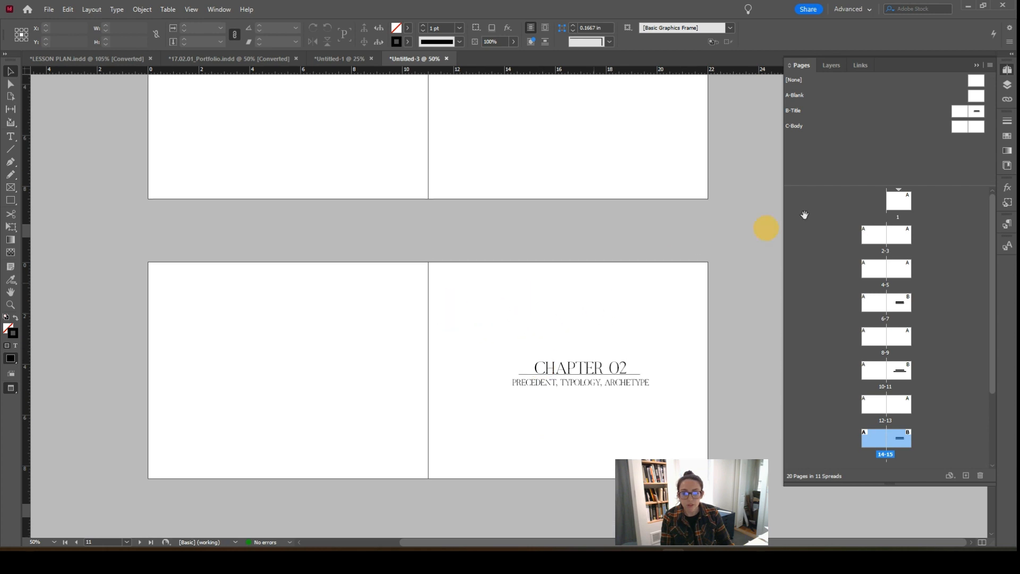
# Step: Open the C-Body parent spread for editing and show its margins in normal view
pyautogui.doubleClick(973, 127)
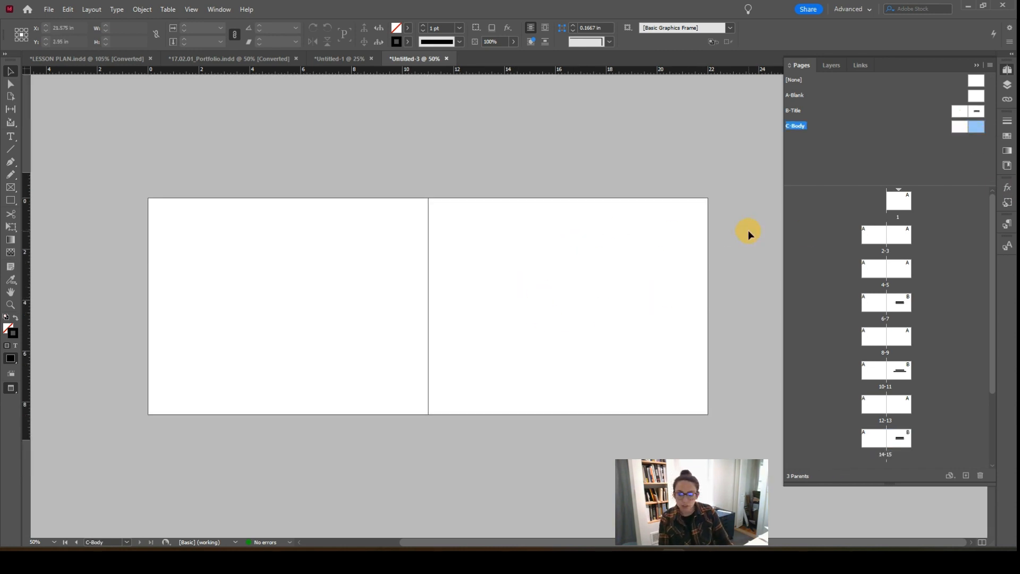
pyautogui.press('w')
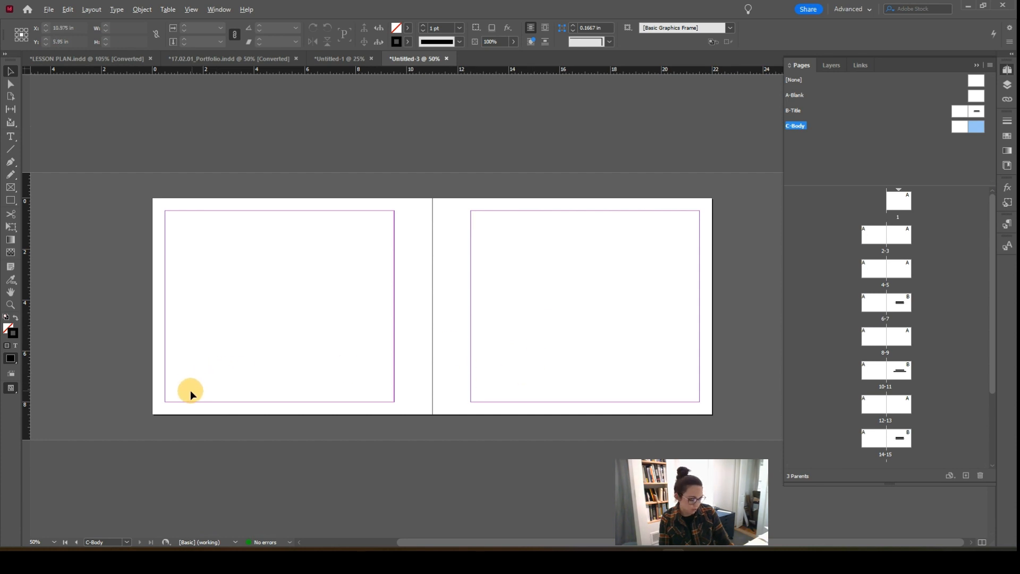
pyautogui.hotkey('ctrl', '=')
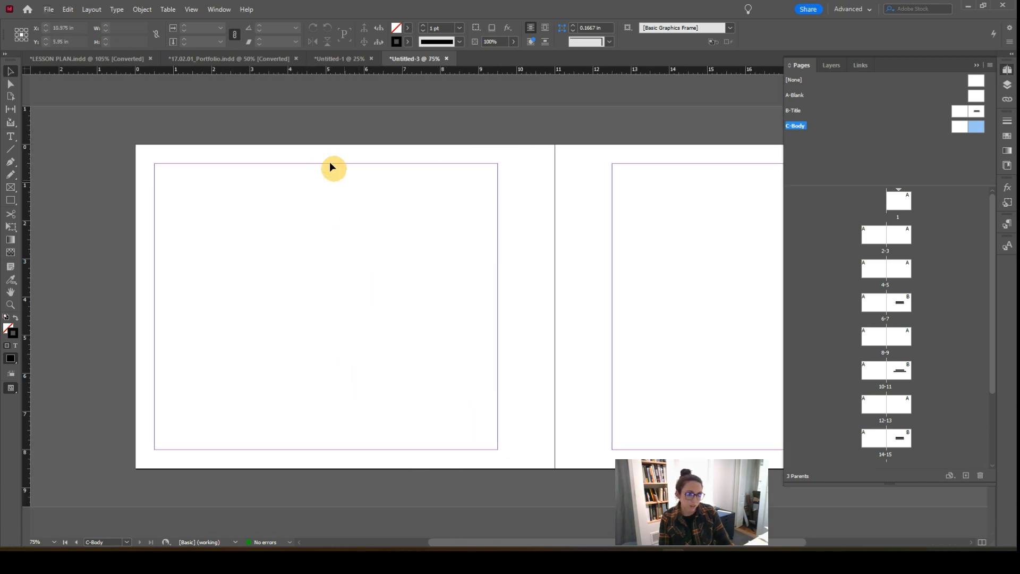
# Step: Switch to the 17.02.01_Portfolio document and examine where the page number sits at the lower outer corner of page 10
pyautogui.click(228, 59)
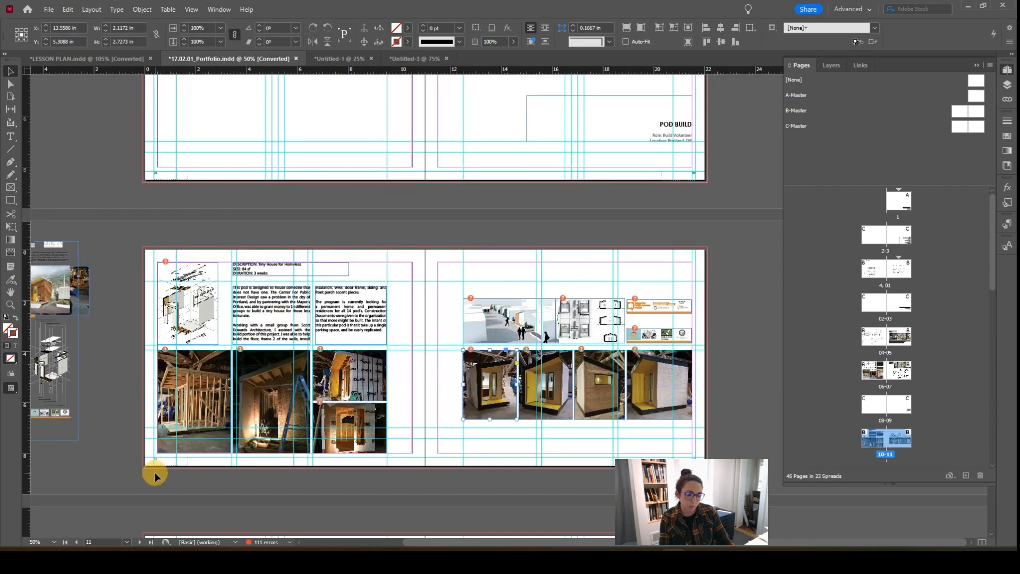
pyautogui.scroll(6, 153, 473)
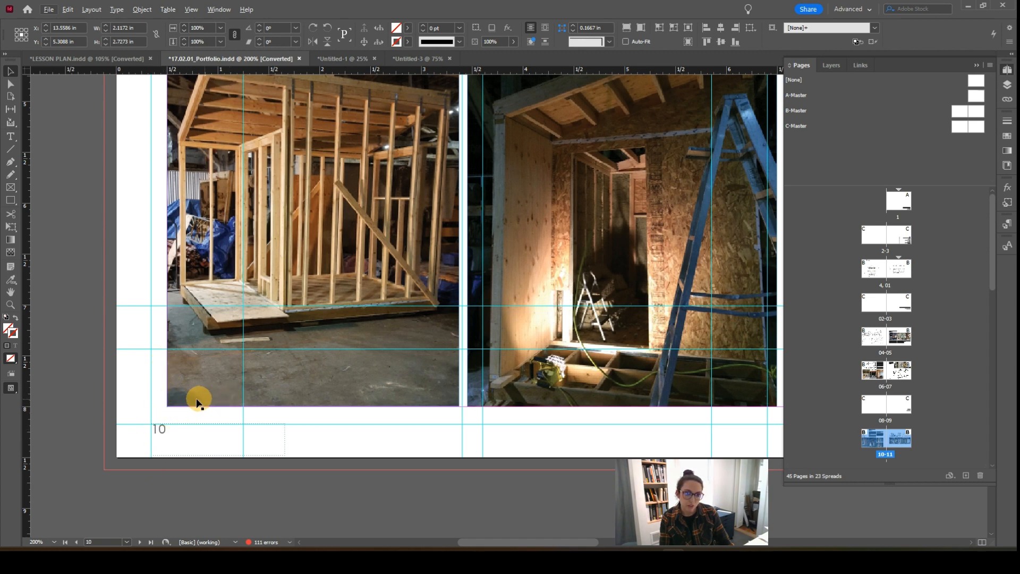
pyautogui.scroll(-3, 181, 435)
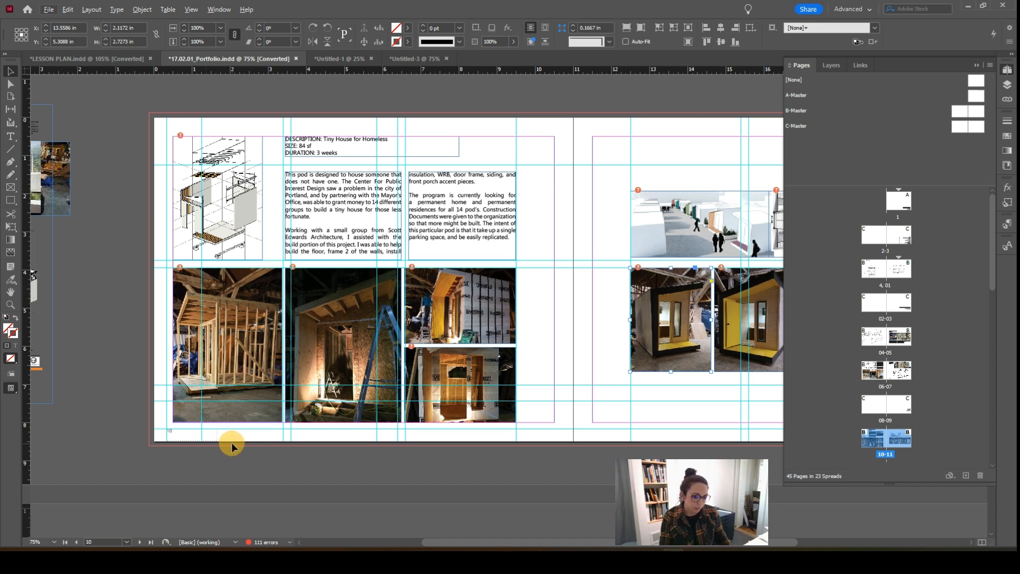
# Step: Return to the Untitled-3 document and make Guides the active layer for the C-Body parent
pyautogui.click(401, 60)
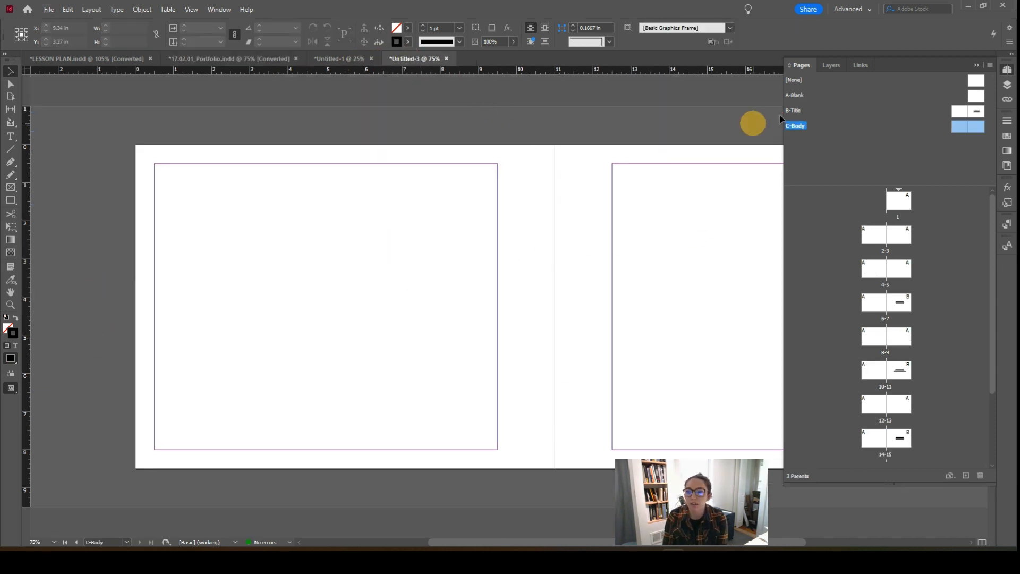
pyautogui.click(834, 65)
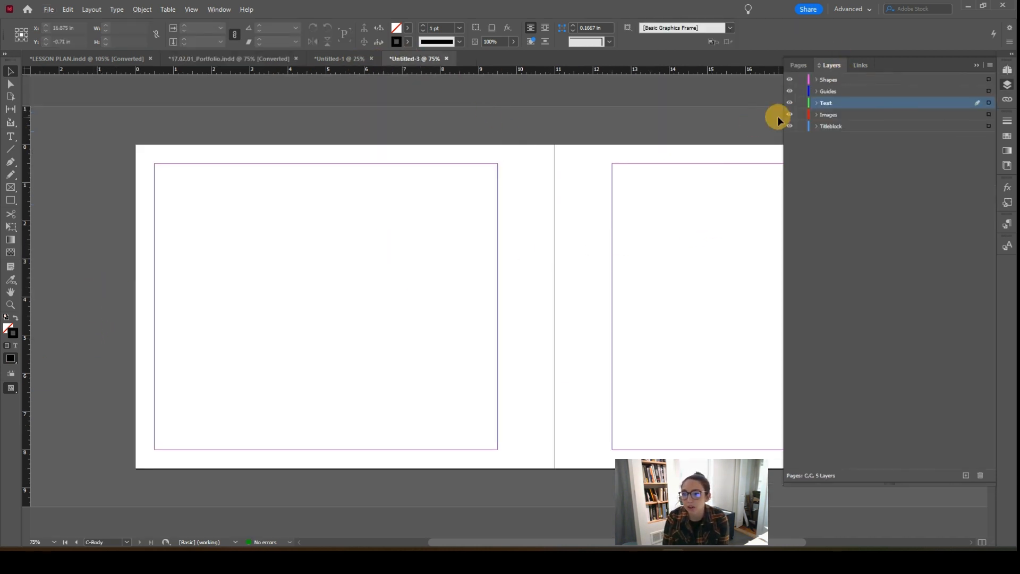
pyautogui.click(850, 91)
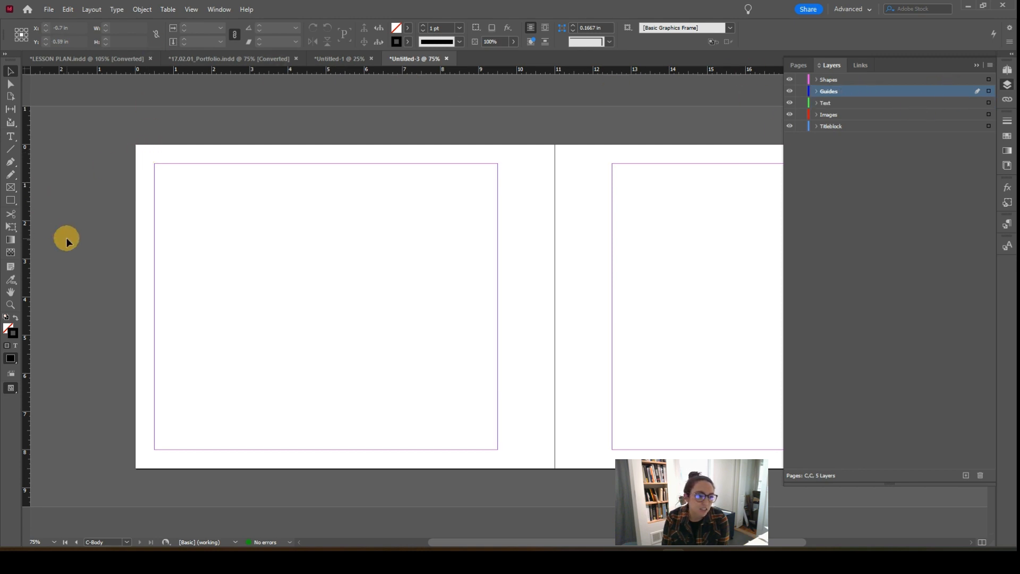
# Step: Add a vertical ruler guide near the left page's outer edge and set its X position to 0.25 in
pyautogui.keyDown('alt'); pyautogui.scroll(1, 62, 287); pyautogui.keyUp('alt')
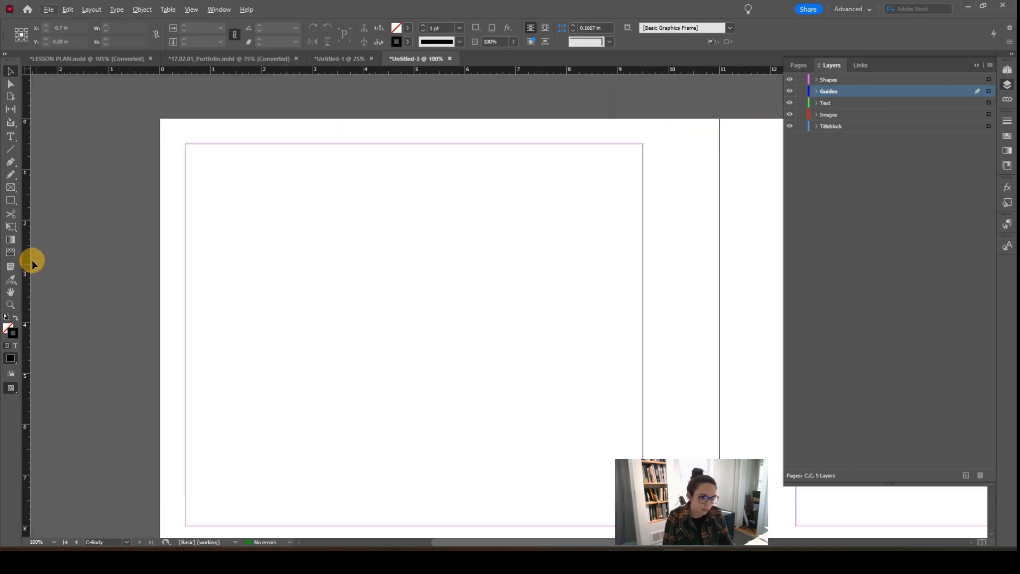
pyautogui.moveTo(29, 253); pyautogui.dragTo(171, 239)
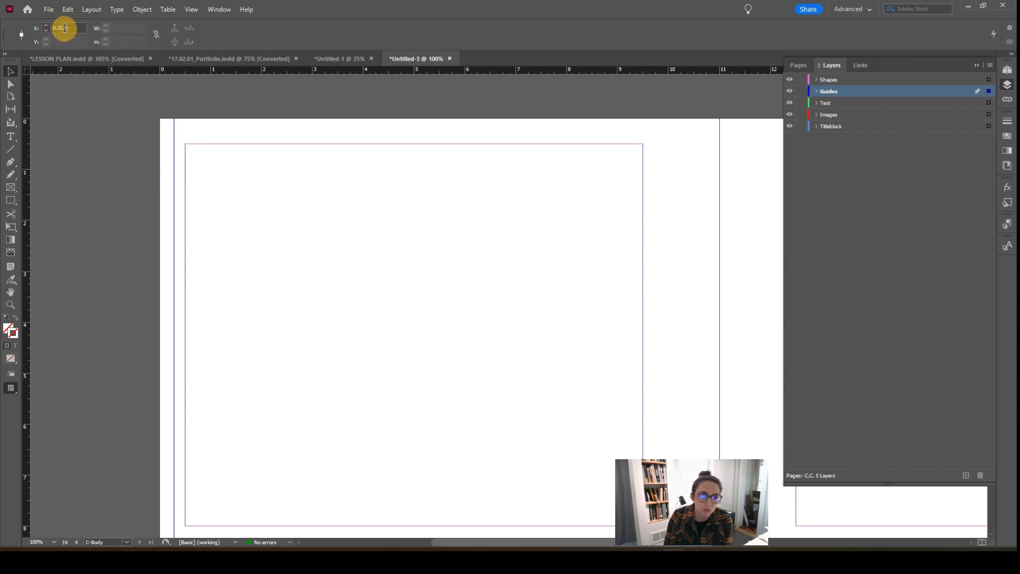
pyautogui.moveTo(64, 28); pyautogui.dragTo(42, 27)
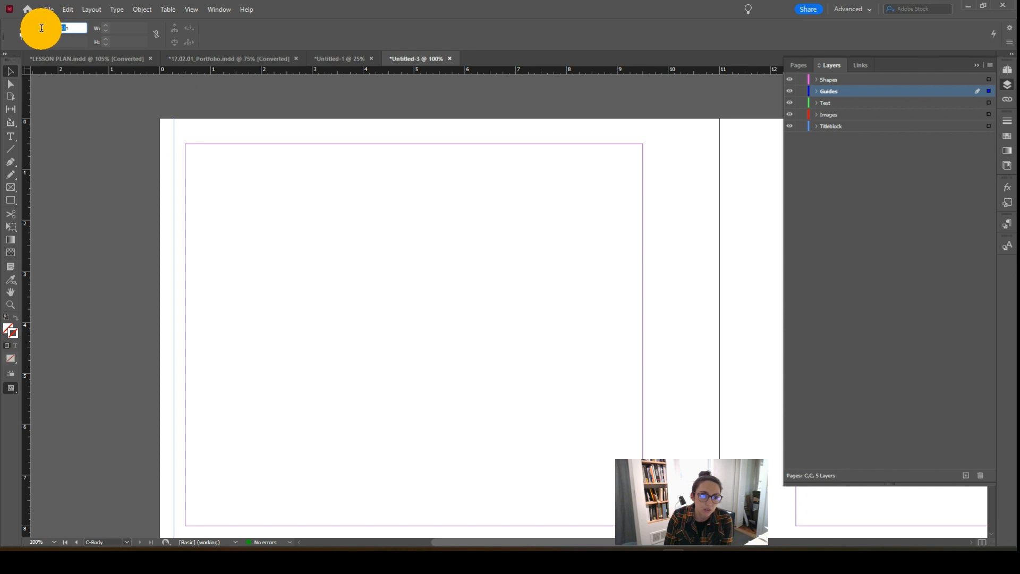
pyautogui.click(73, 28)
pyautogui.write('.25')
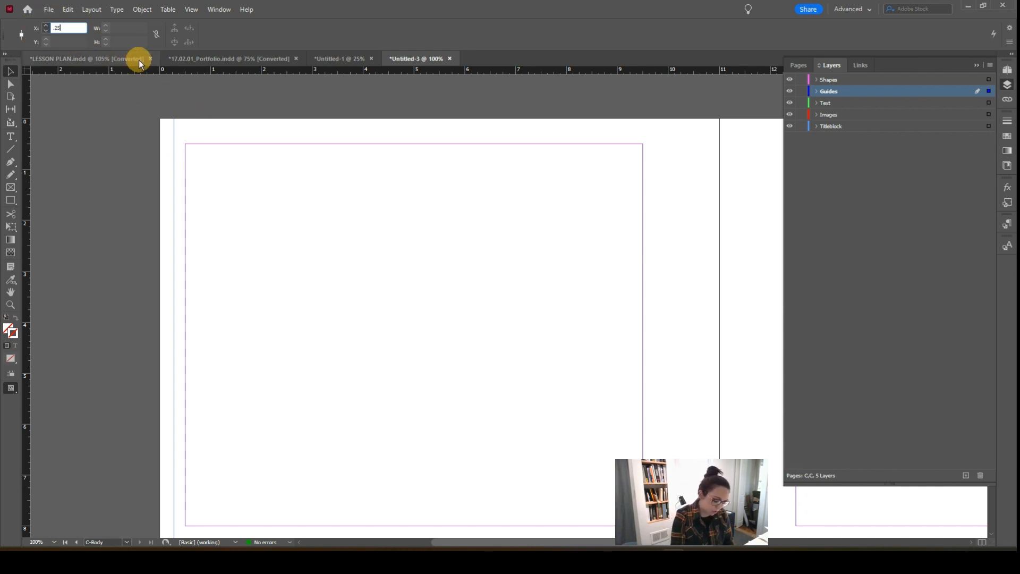
pyautogui.press('Return')
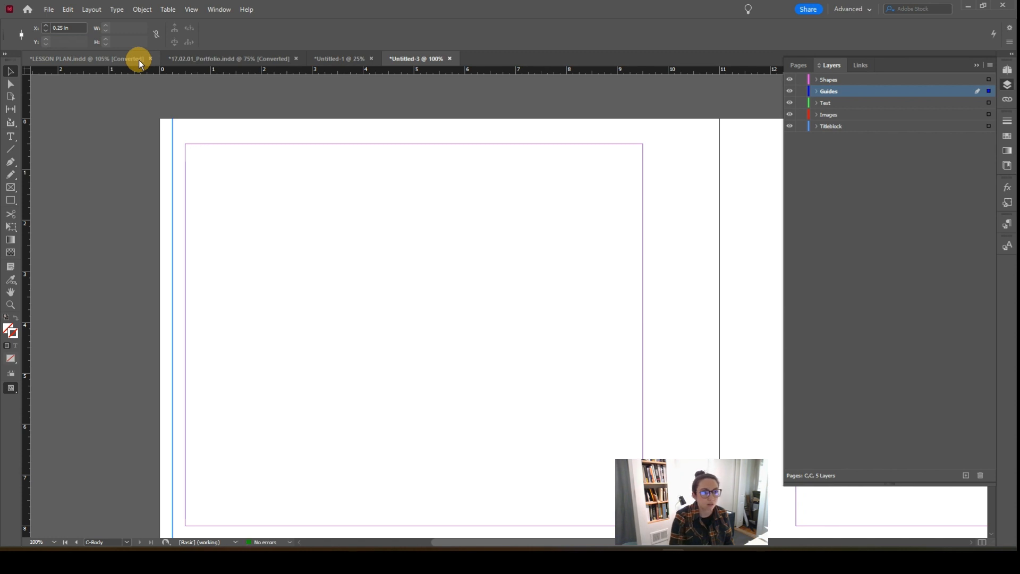
# Step: Add a horizontal ruler guide below the left page's bottom margin and set its Y position to 8.25 in
pyautogui.scroll(-3, 250, 239)
pyautogui.click(333, 387)
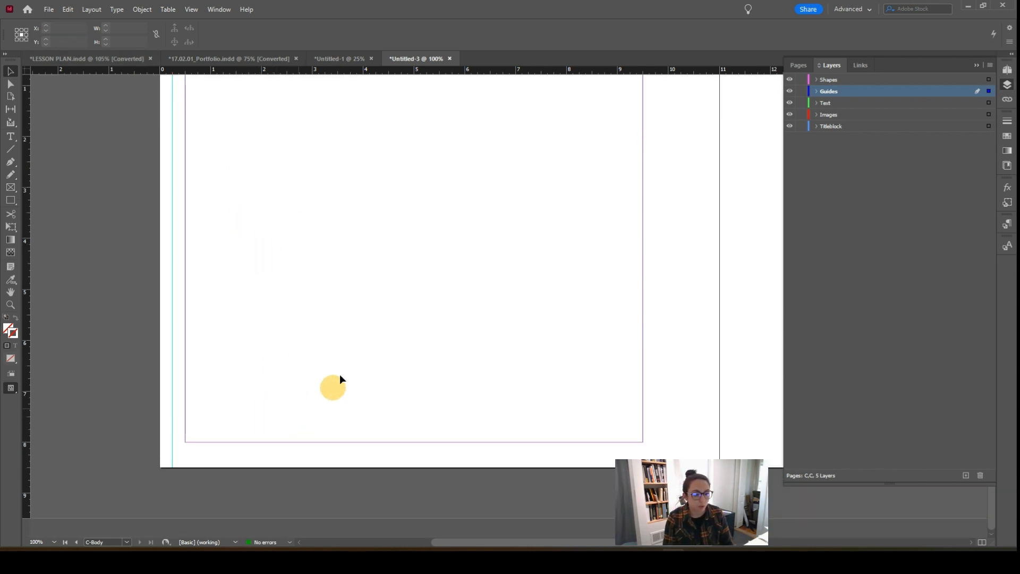
pyautogui.moveTo(277, 74); pyautogui.dragTo(246, 455)
pyautogui.moveTo(75, 41); pyautogui.dragTo(16, 44)
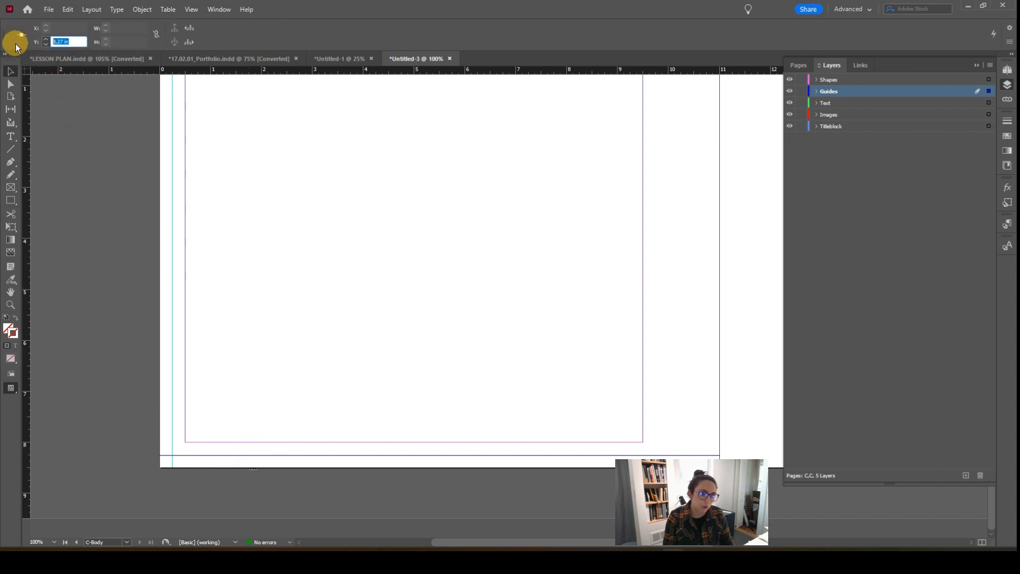
pyautogui.write('8.25')
pyautogui.press('Return')
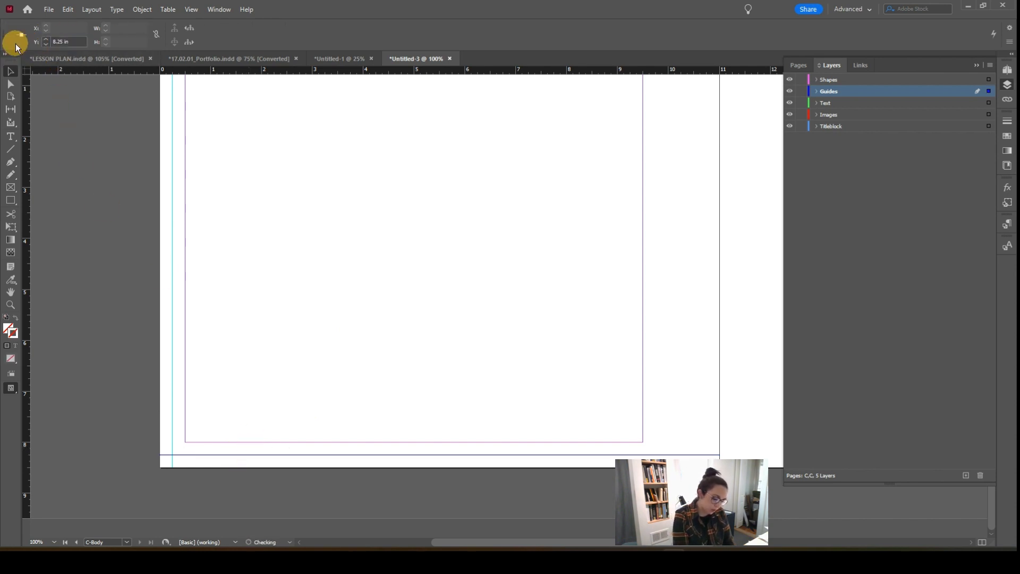
# Step: Add a vertical ruler guide near the right page's outer edge at X 21.75 in
pyautogui.keyDown('alt'); pyautogui.scroll(-2, 451, 362); pyautogui.keyUp('alt')
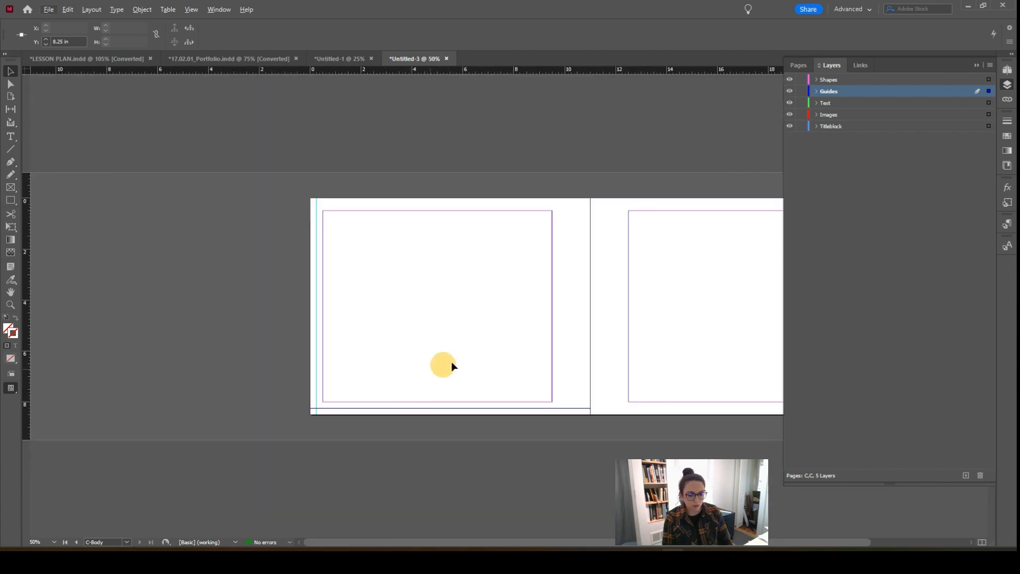
pyautogui.moveTo(443, 365); pyautogui.dragTo(281, 367)
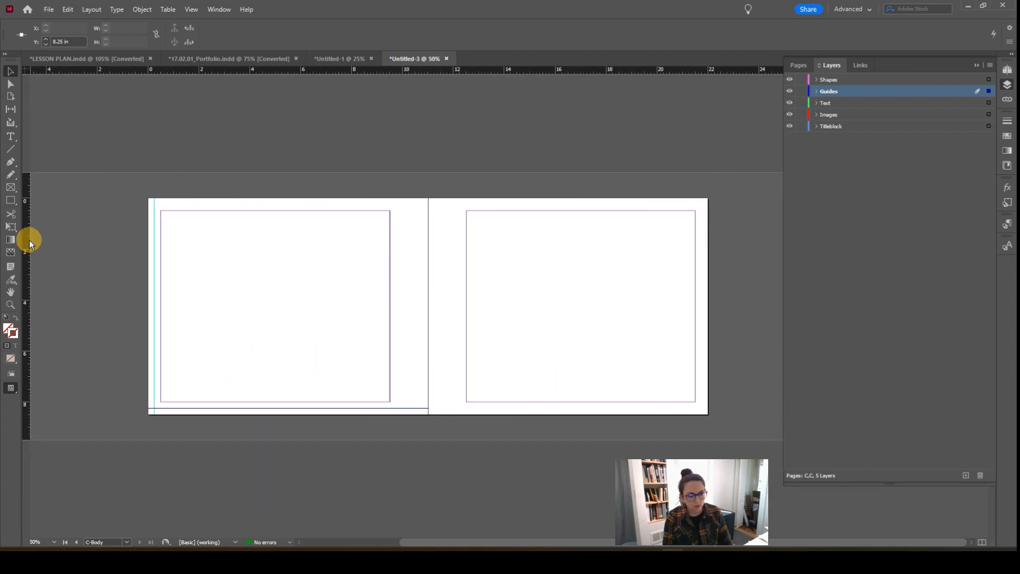
pyautogui.moveTo(29, 241); pyautogui.dragTo(701, 241)
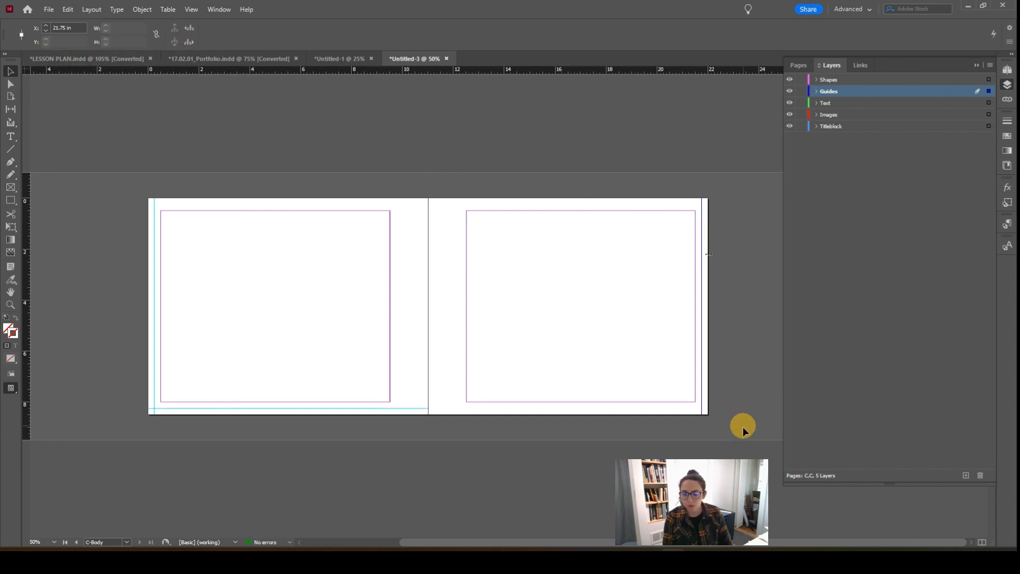
# Step: Add a horizontal ruler guide below the right page's bottom margin, level with the left page's horizontal guide
pyautogui.hotkey('ctrl', '1')
pyautogui.moveTo(723, 378); pyautogui.dragTo(518, 373)
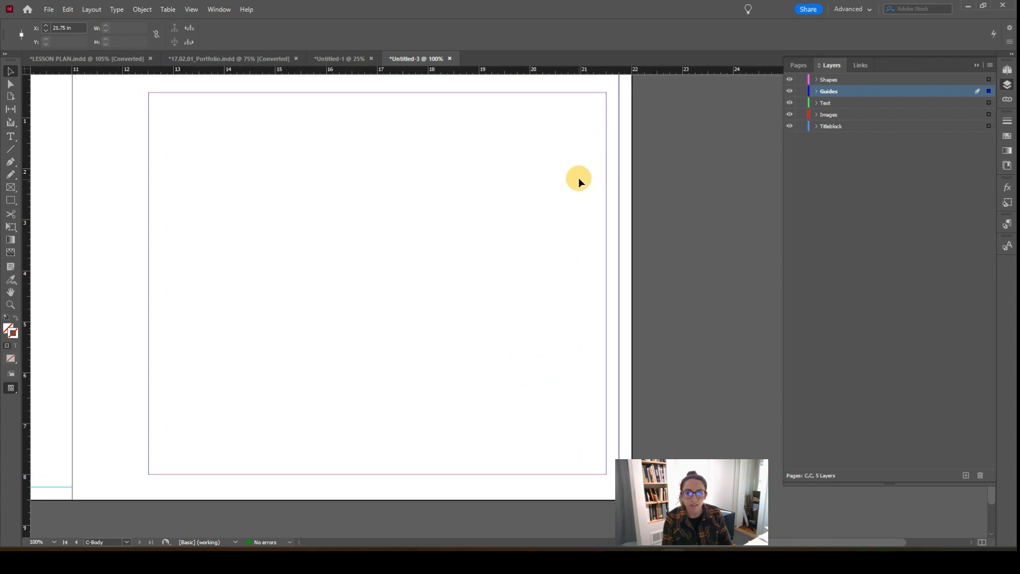
pyautogui.moveTo(542, 59); pyautogui.dragTo(572, 487)
pyautogui.scroll(-1, 597, 460)
pyautogui.click(537, 372)
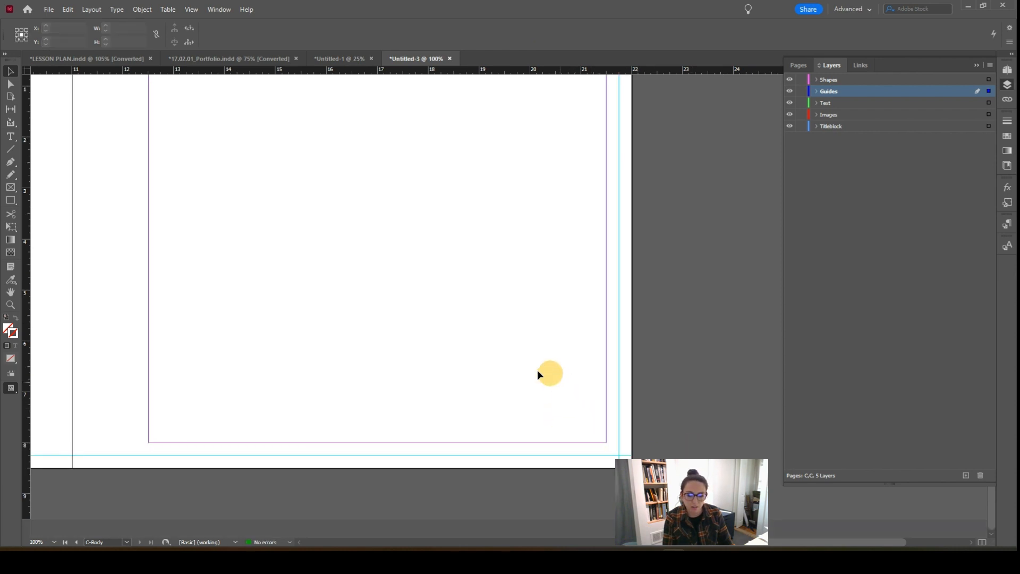
pyautogui.scroll(-2, 613, 389)
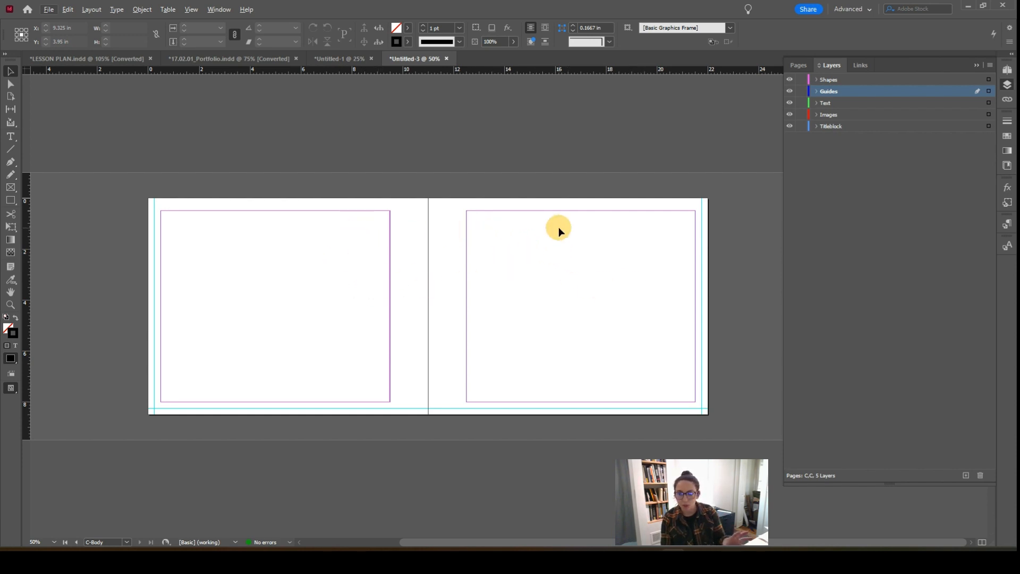
# Step: Make the Titleblock layer active and set the Type tool's font to Essential Sans (OTF) Regular
pyautogui.click(836, 126)
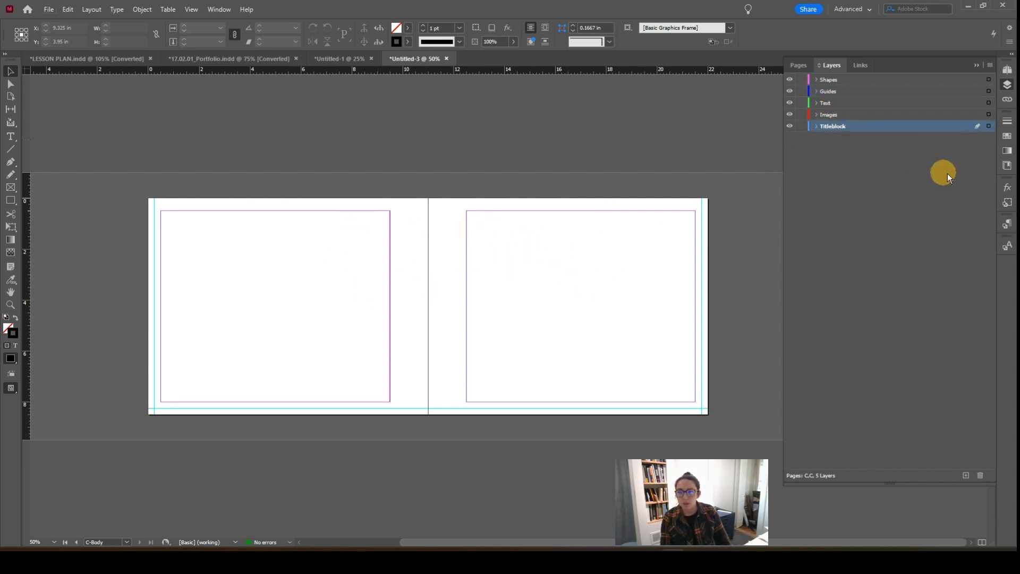
pyautogui.click(10, 136)
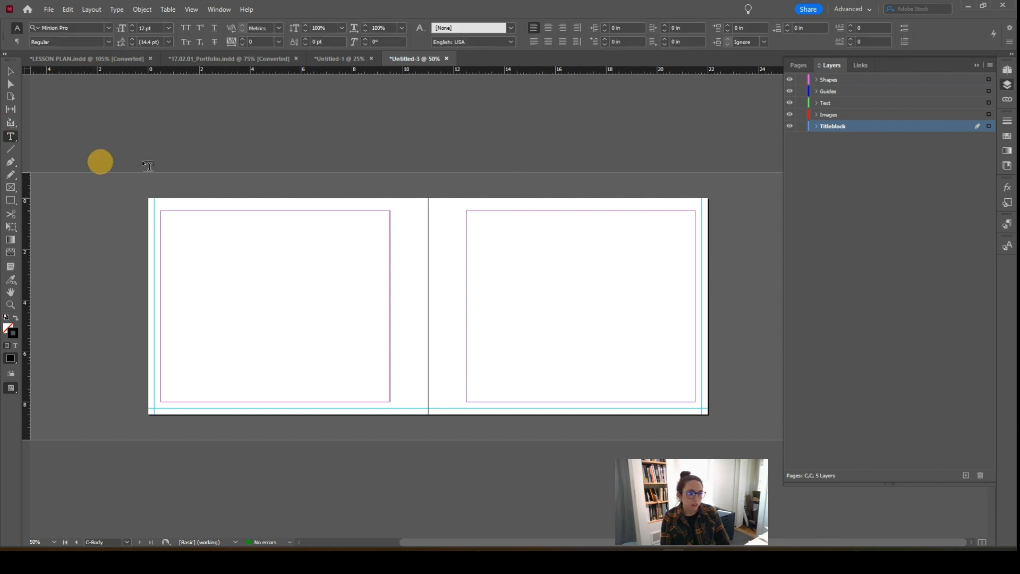
pyautogui.click(108, 27)
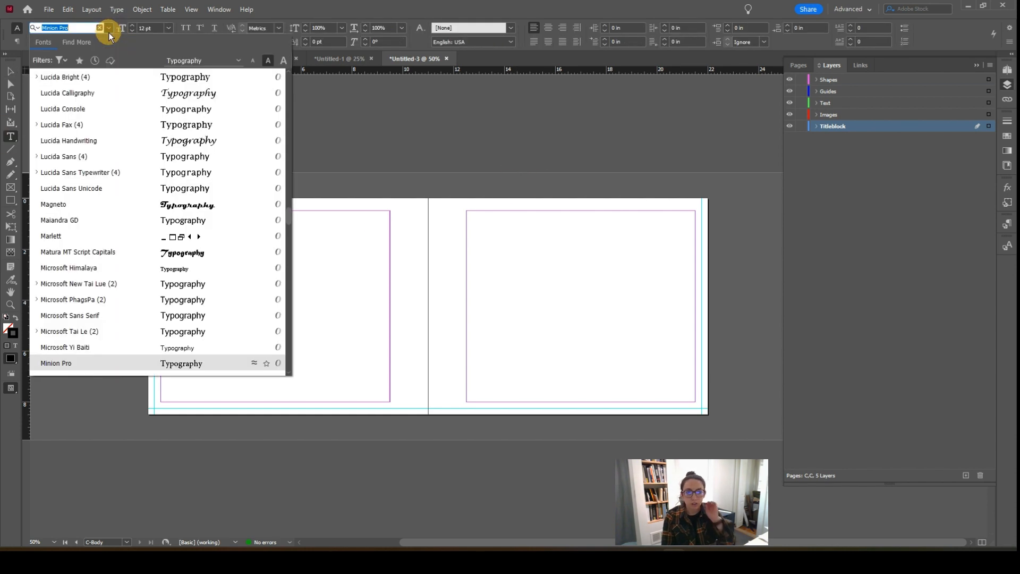
pyautogui.scroll(4, 130, 197)
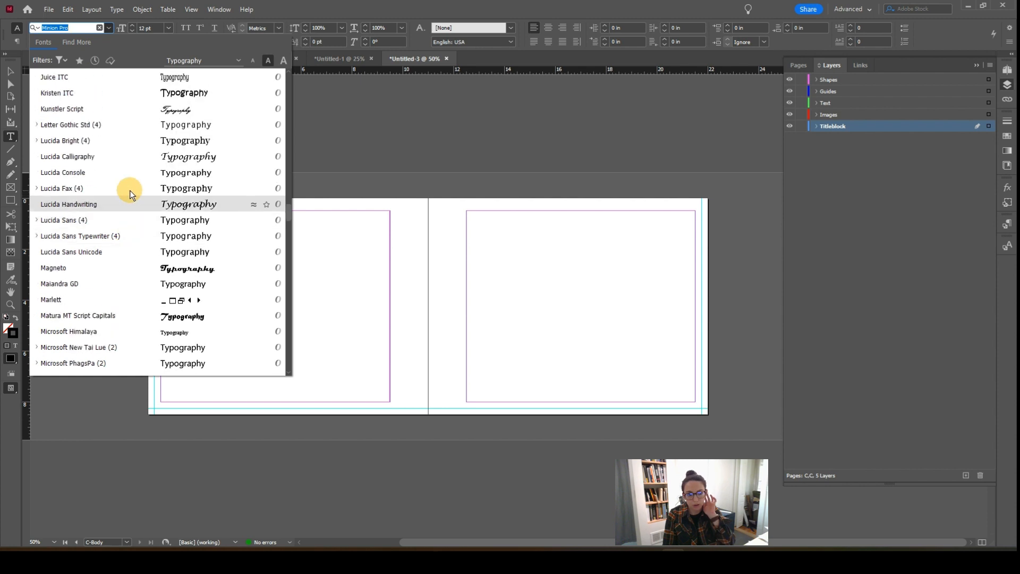
pyautogui.moveTo(288, 203); pyautogui.dragTo(291, 78)
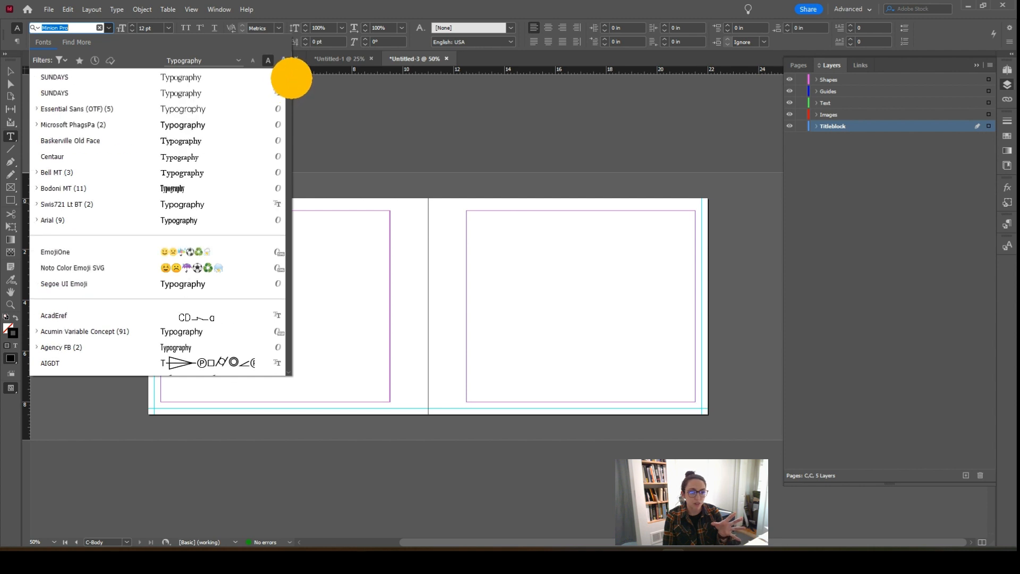
pyautogui.click(36, 108)
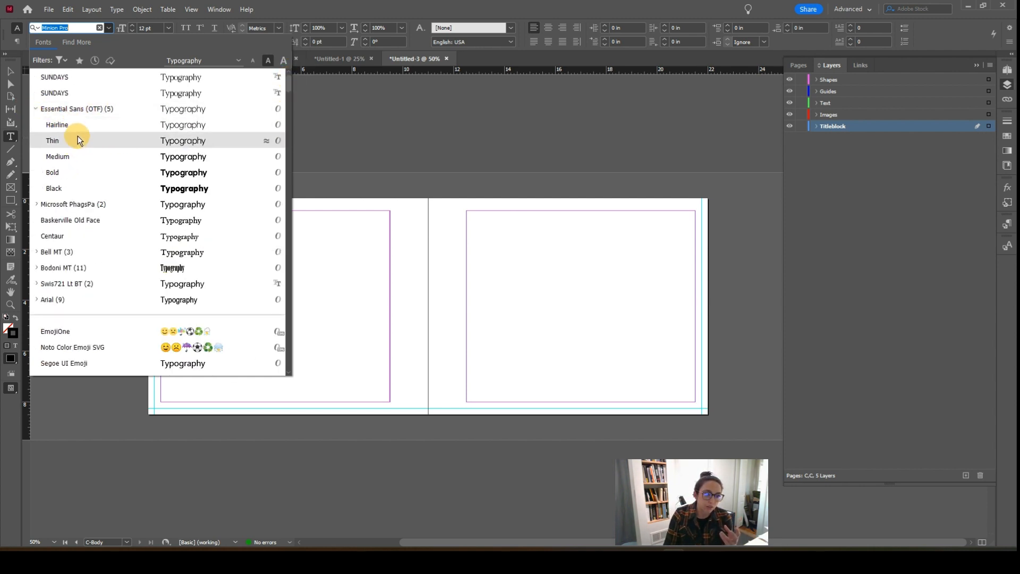
pyautogui.scroll(-3, 85, 223)
pyautogui.scroll(-2, 88, 238)
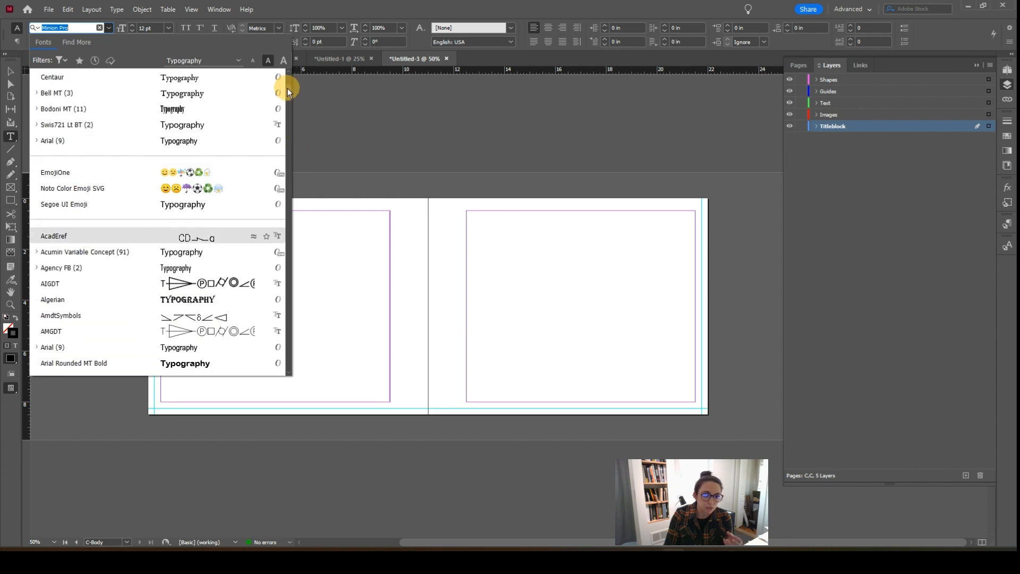
pyautogui.moveTo(287, 87); pyautogui.dragTo(299, 155)
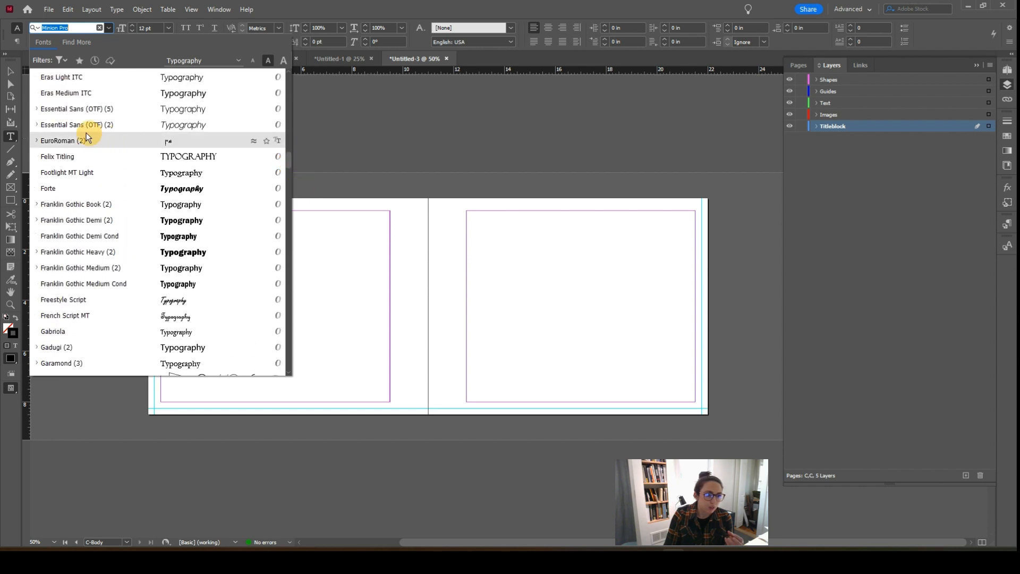
pyautogui.click(36, 108)
pyautogui.scroll(2, 40, 107)
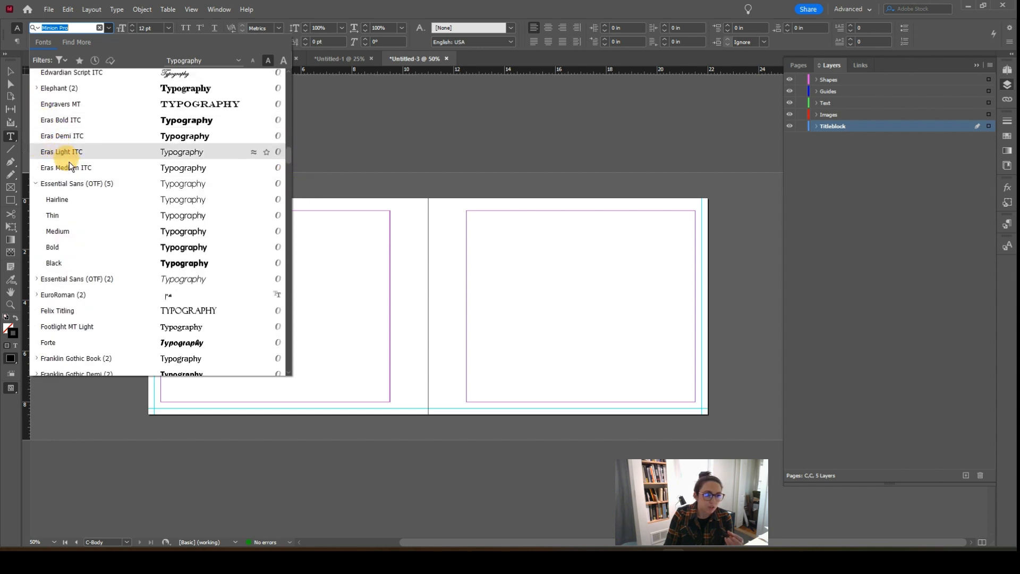
pyautogui.scroll(1, 69, 181)
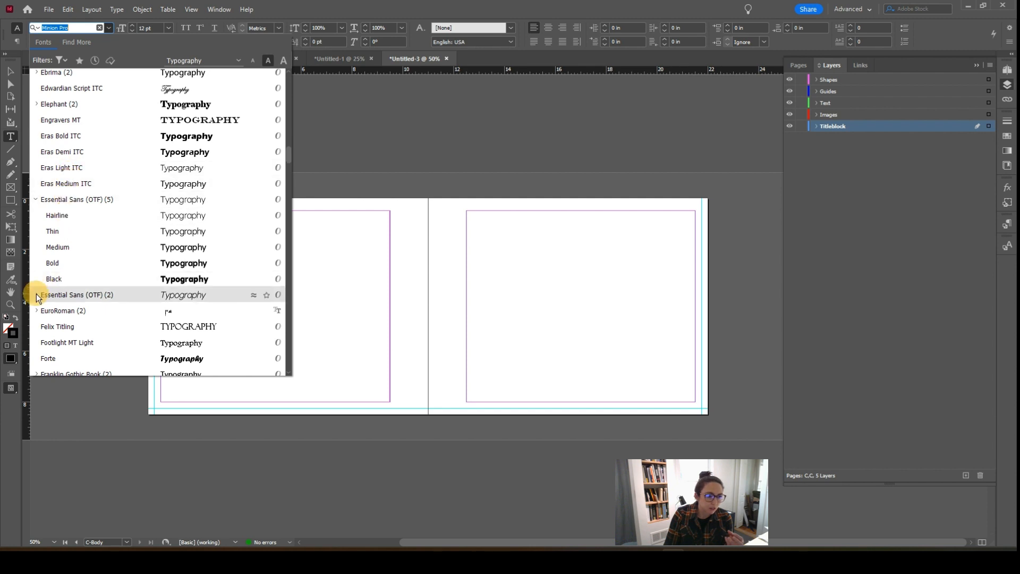
pyautogui.scroll(4, 36, 295)
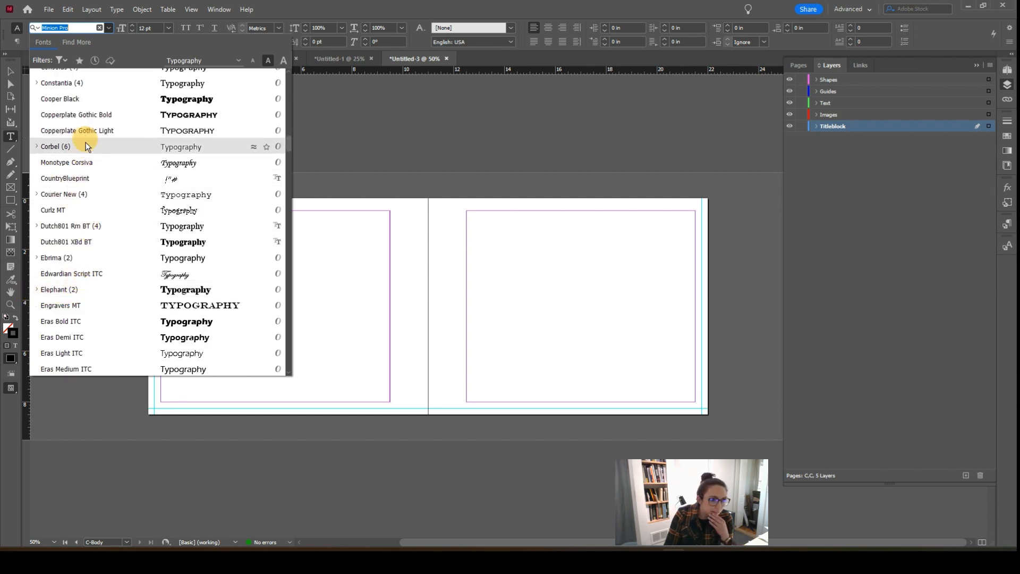
pyautogui.scroll(-3, 104, 263)
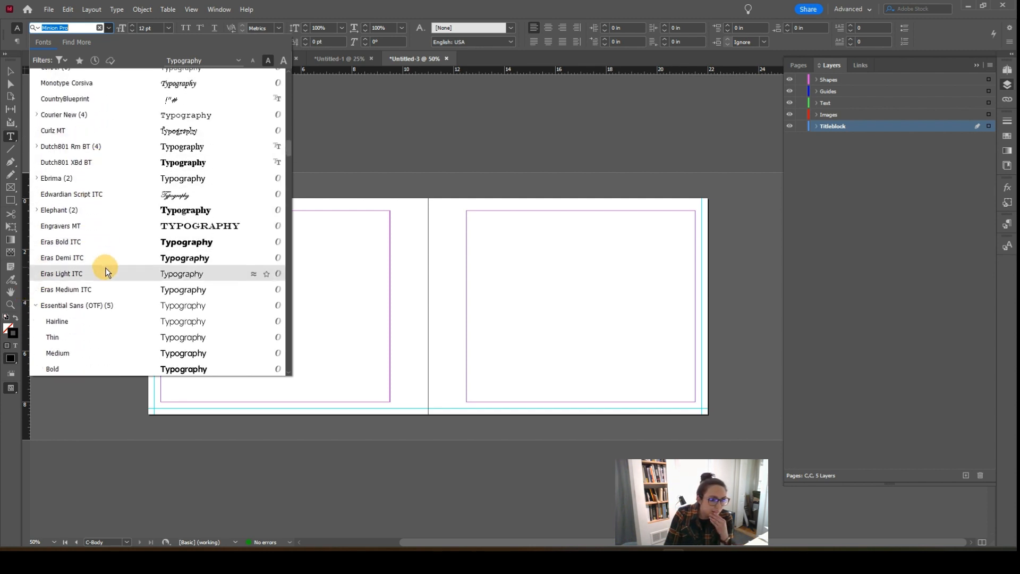
pyautogui.scroll(-4, 106, 272)
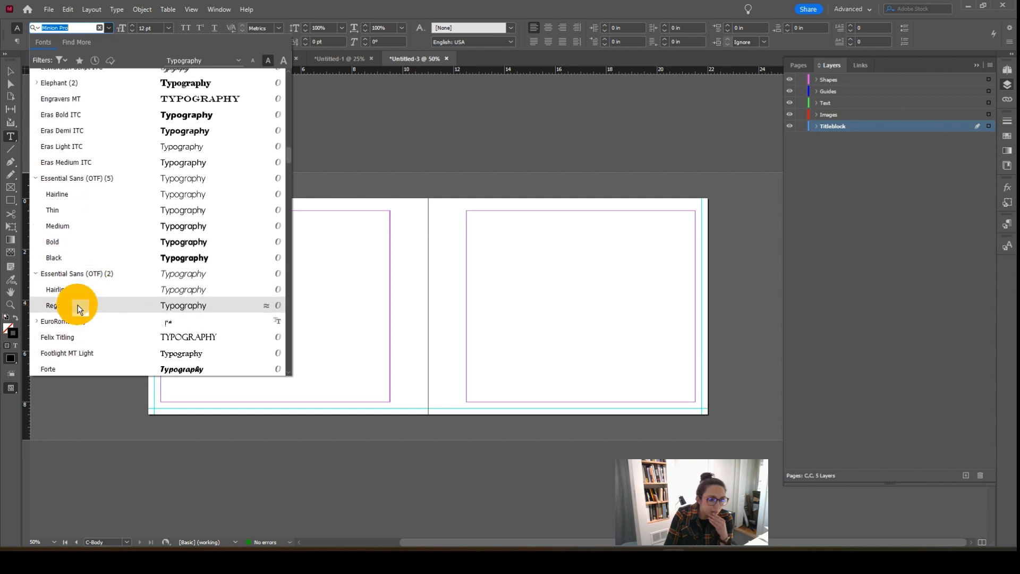
pyautogui.click(77, 305)
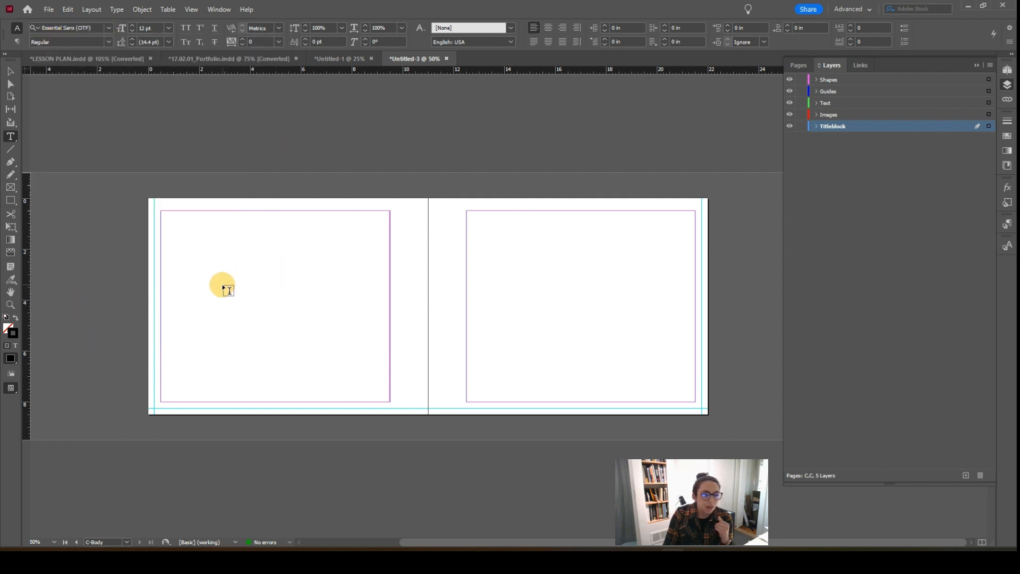
# Step: Draw a text frame about 2.925 by 1.4 in reading "01" and align its top-left corner with the left page's vertical guide and bottom margin
pyautogui.moveTo(224, 286); pyautogui.dragTo(297, 321)
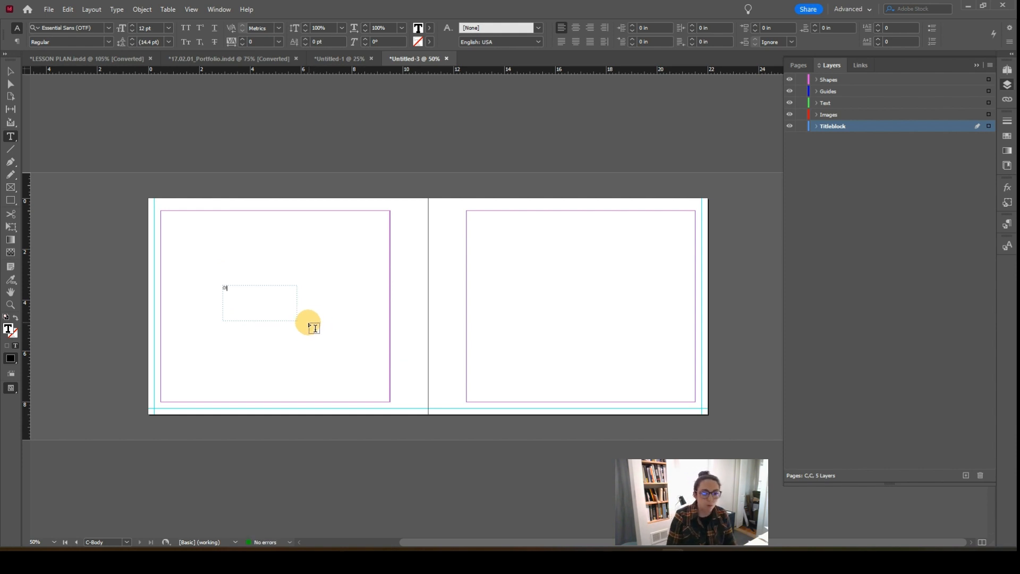
pyautogui.press('Escape')
pyautogui.hotkey('ctrl', '=')
pyautogui.hotkey('ctrl', '=')
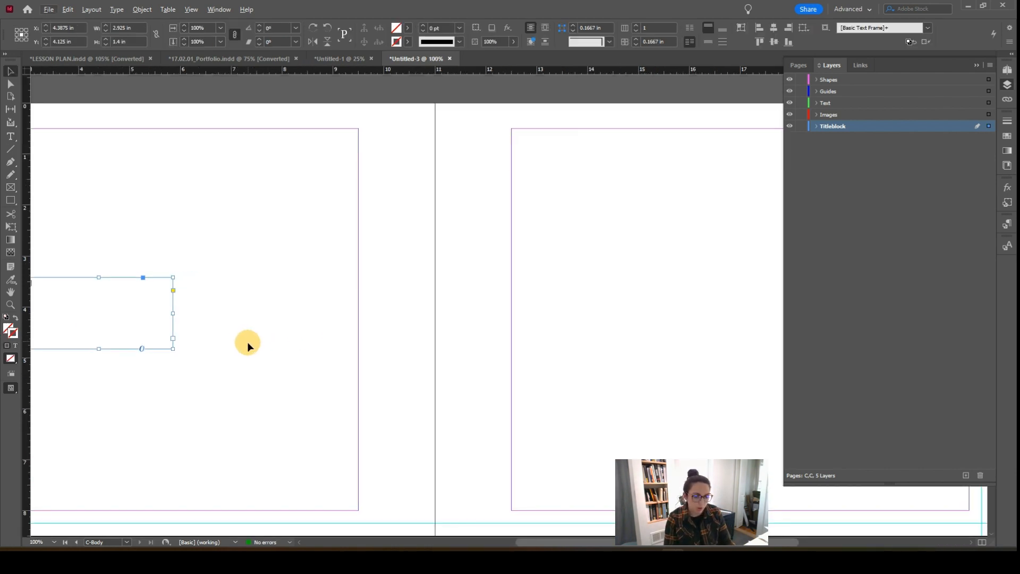
pyautogui.moveTo(248, 346); pyautogui.dragTo(471, 277)
pyautogui.moveTo(219, 339); pyautogui.dragTo(326, 338)
pyautogui.hotkey('ctrl', '=')
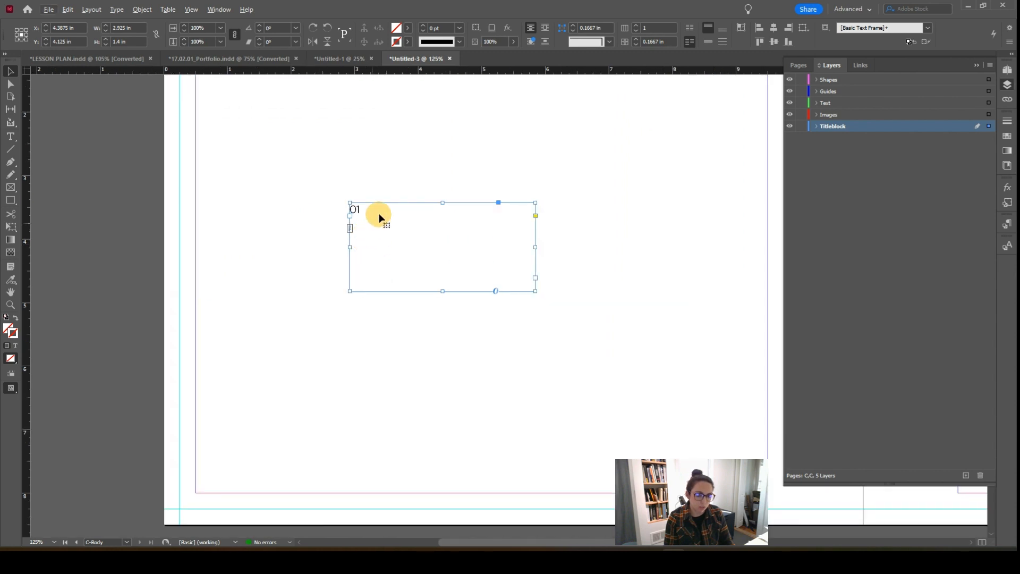
pyautogui.moveTo(378, 214); pyautogui.dragTo(290, 376)
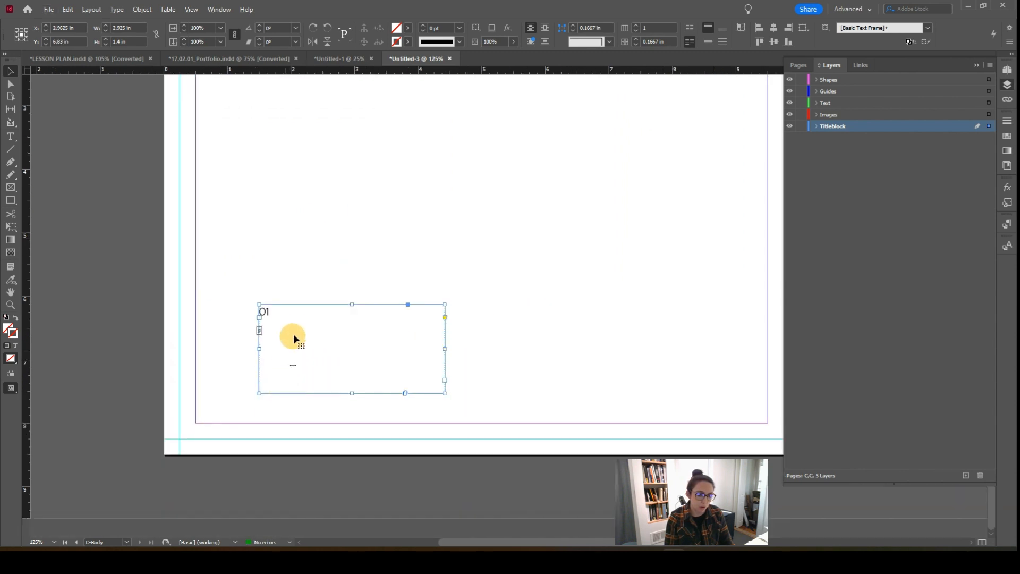
pyautogui.moveTo(294, 335); pyautogui.dragTo(198, 454)
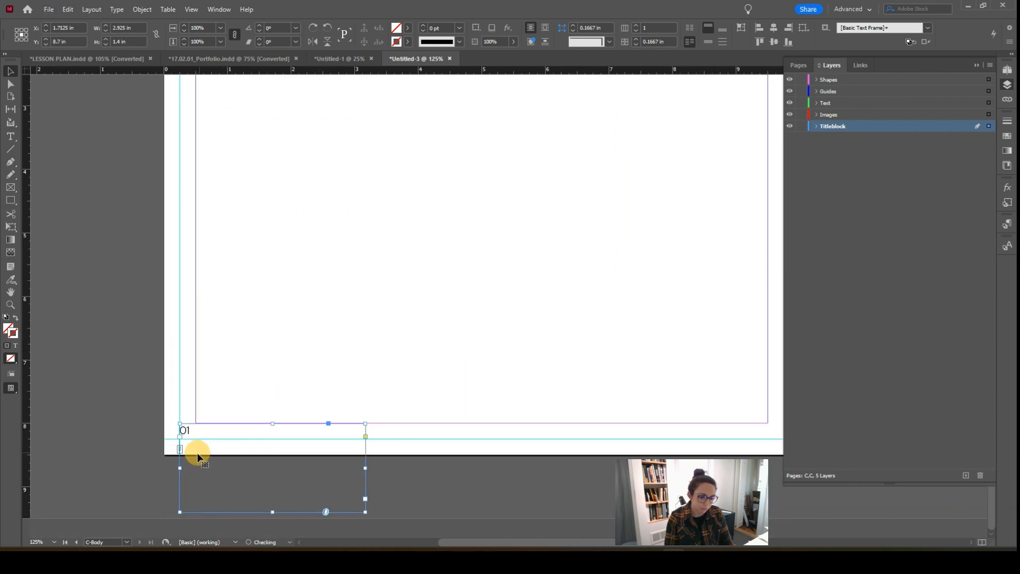
# Step: Shrink the "01" frame to about 1.11 by 0.25 in and lower it until the digits rest on the horizontal guide
pyautogui.moveTo(364, 514); pyautogui.dragTo(251, 439)
pyautogui.hotkey('ctrl', '=')
pyautogui.hotkey('ctrl', '=')
pyautogui.hotkey('ctrl', '=')
pyautogui.hotkey('ctrl', '=')
pyautogui.hotkey('ctrl', '=')
pyautogui.hotkey('ctrl', '=')
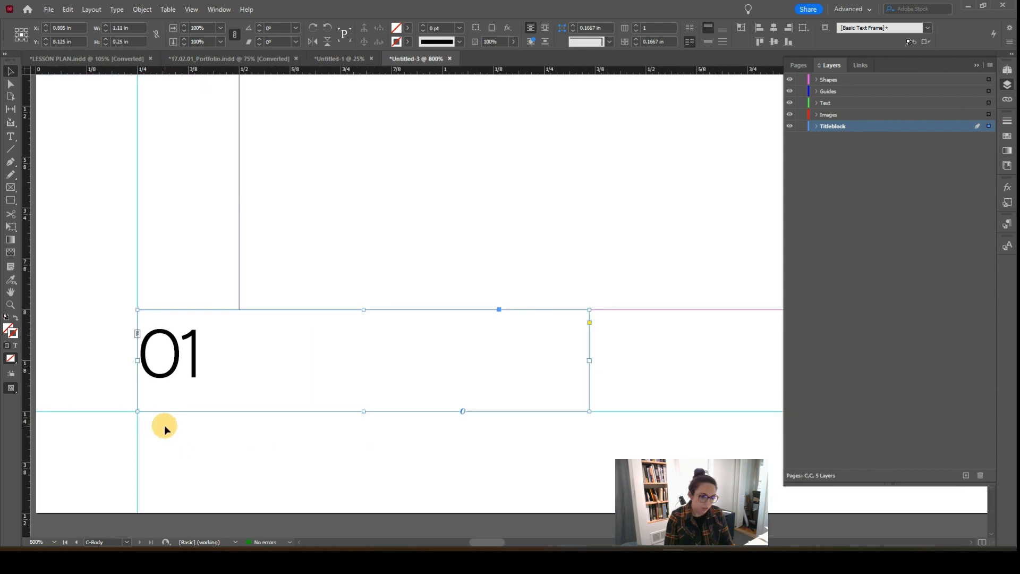
pyautogui.moveTo(196, 347); pyautogui.dragTo(196, 380)
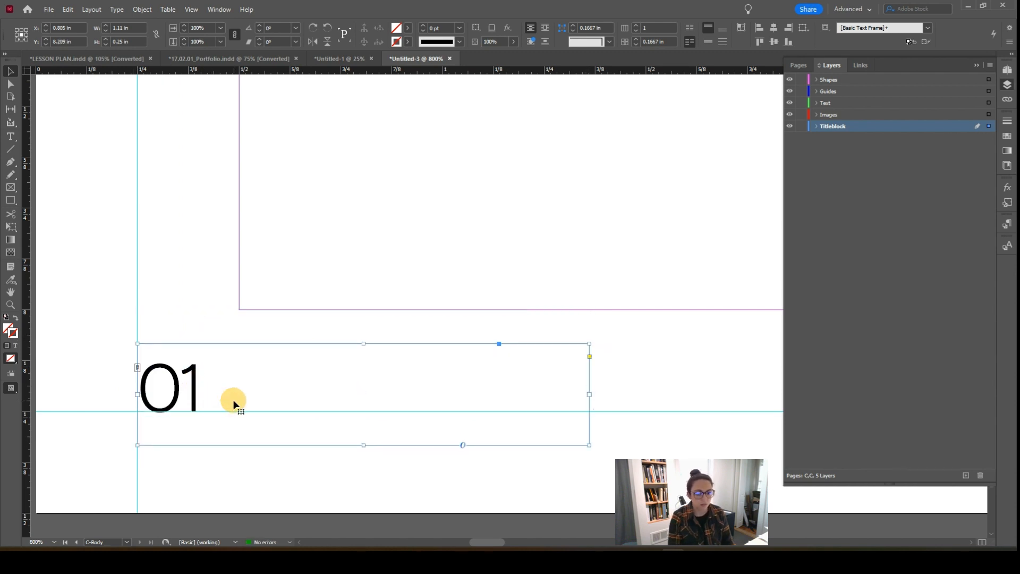
pyautogui.click(228, 308)
# Step: Preview the spread without guides and frame edges to check the page number's placement, and return to the normal view
pyautogui.scroll(-4, 234, 316)
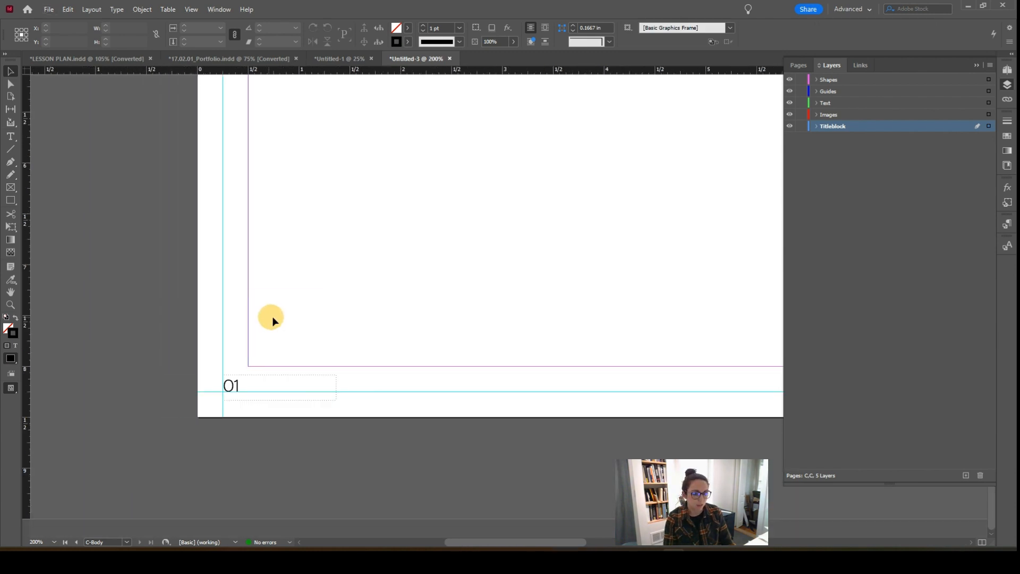
pyautogui.scroll(-3, 272, 317)
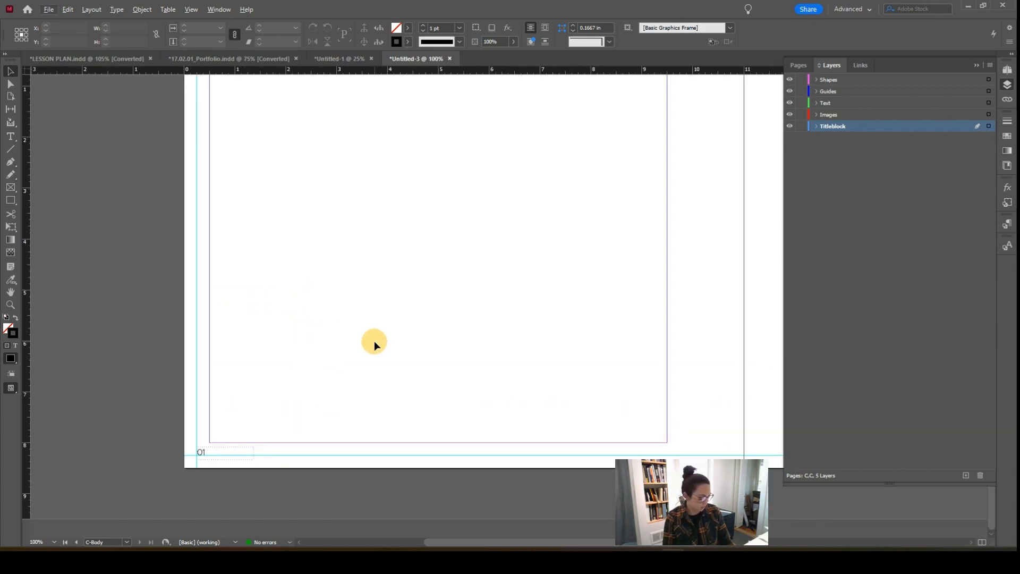
pyautogui.hotkey('alt', 'w')
pyautogui.press('Escape')
pyautogui.press('w')
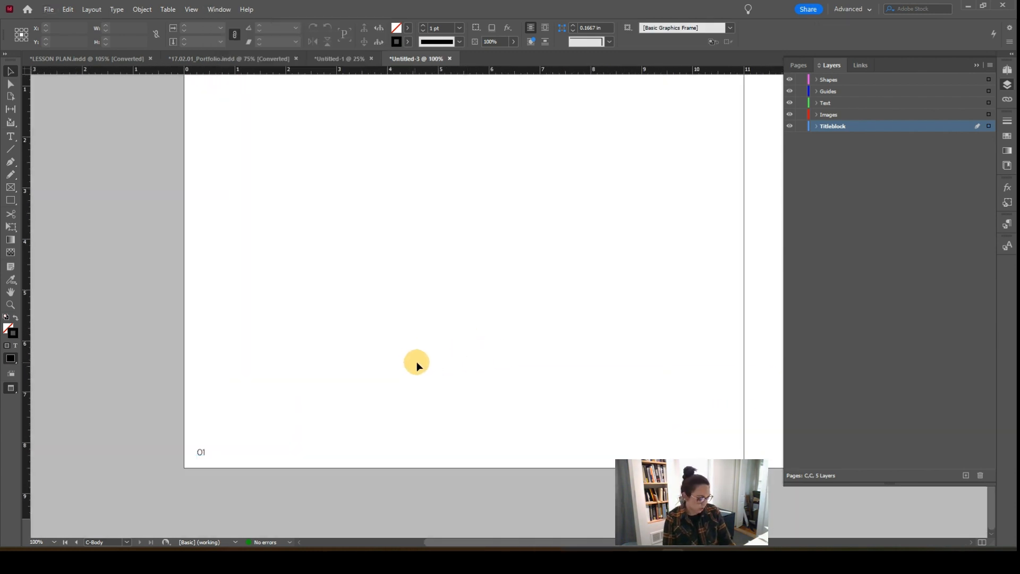
pyautogui.scroll(-1, 417, 356)
pyautogui.moveTo(449, 366); pyautogui.dragTo(340, 360)
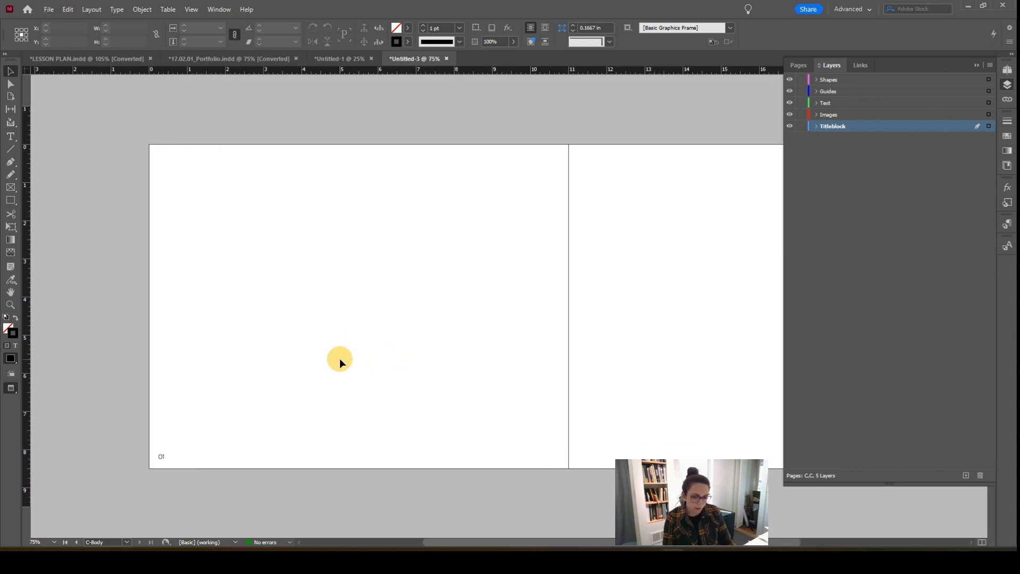
pyautogui.press('w')
pyautogui.scroll(3, 175, 447)
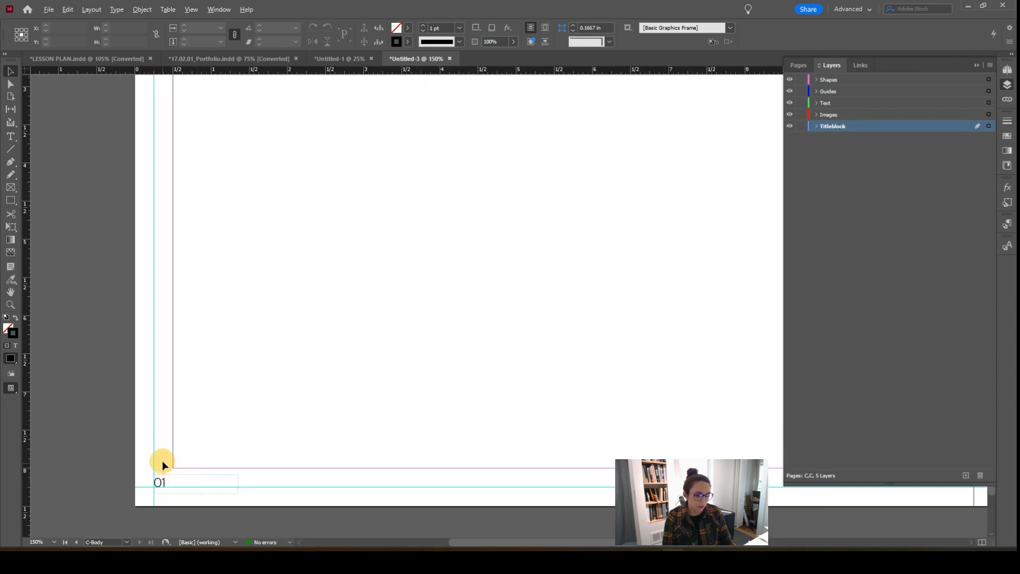
pyautogui.click(167, 486)
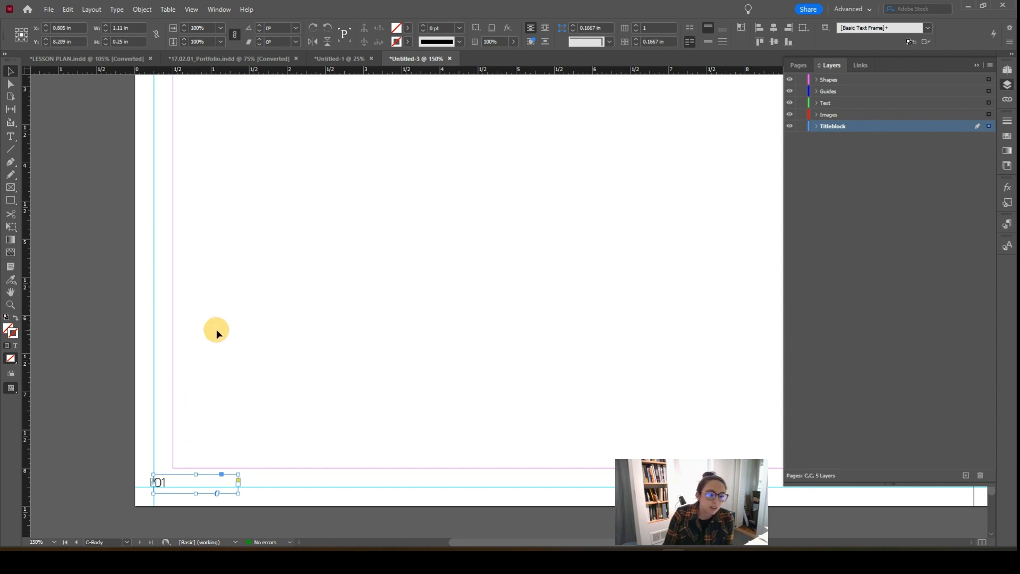
pyautogui.click(117, 15)
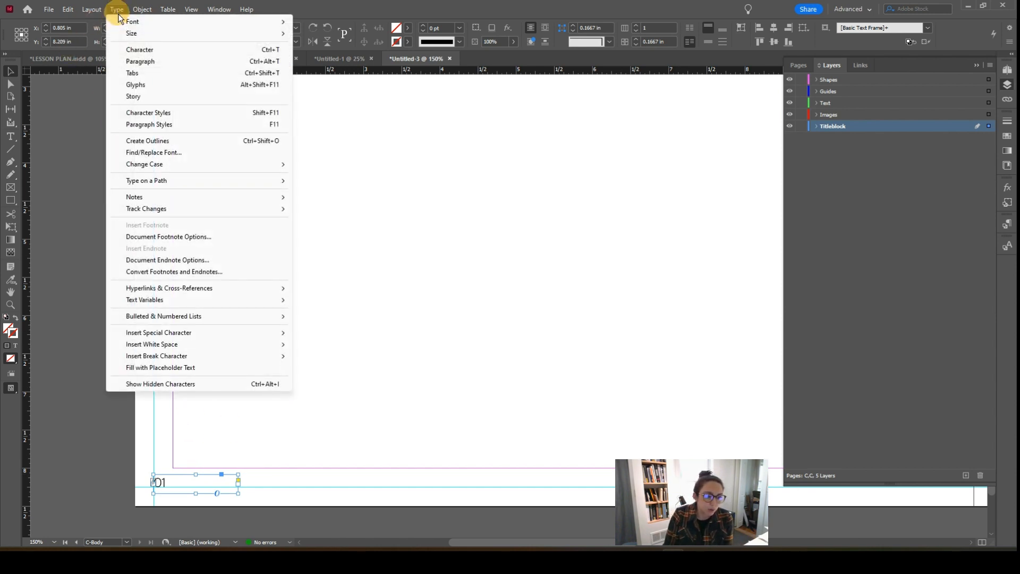
pyautogui.moveTo(154, 337)
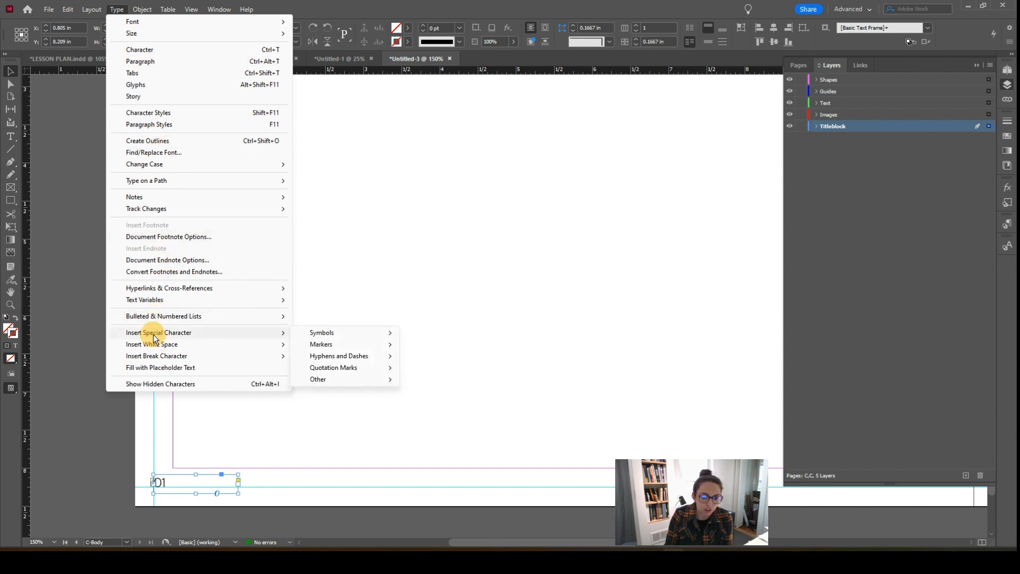
pyautogui.moveTo(328, 346)
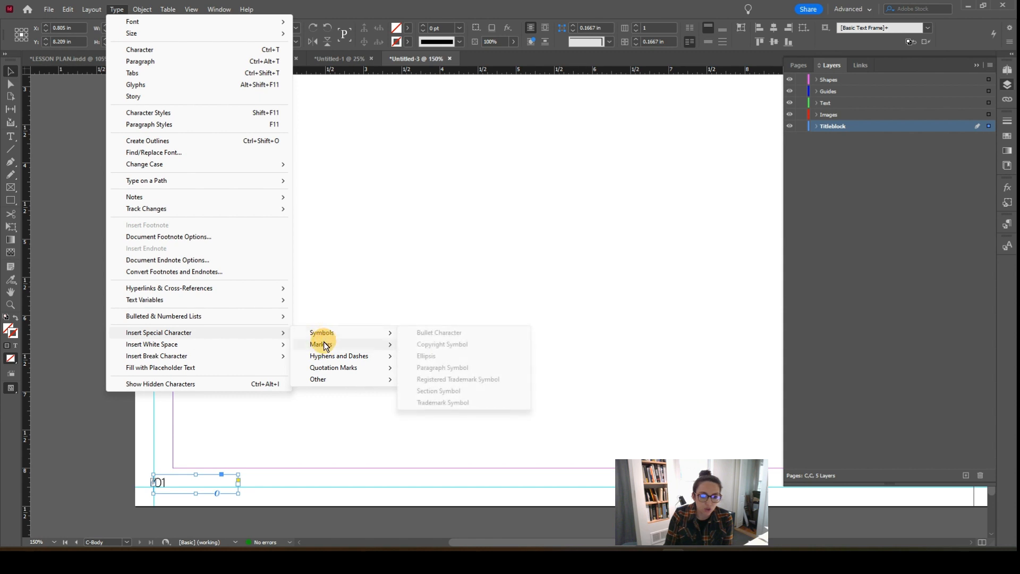
pyautogui.click(326, 315)
# Step: Replace the "01" text in the left page's frame with a Current Page Number marker
pyautogui.doubleClick(157, 483)
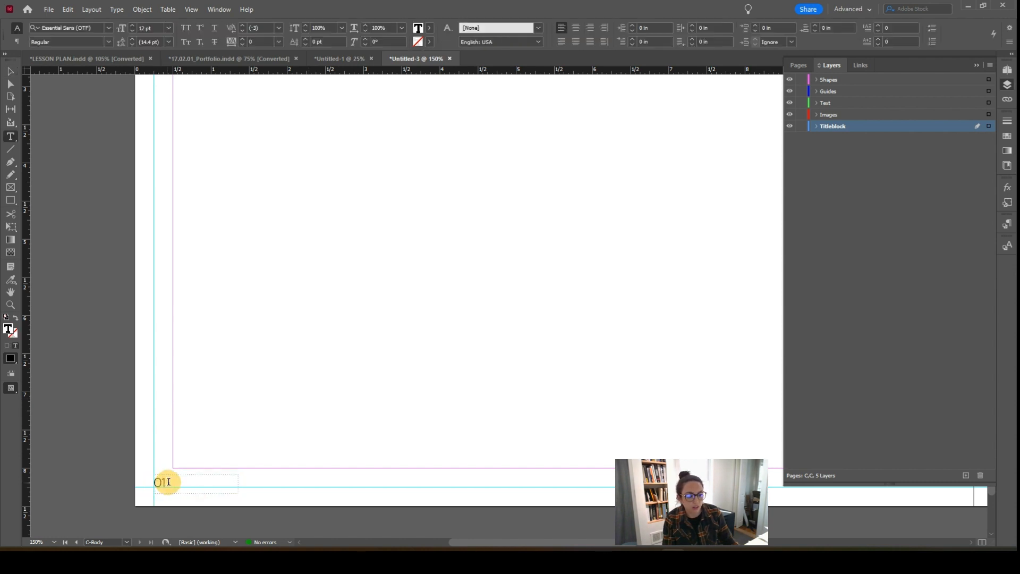
pyautogui.moveTo(164, 480); pyautogui.dragTo(136, 480)
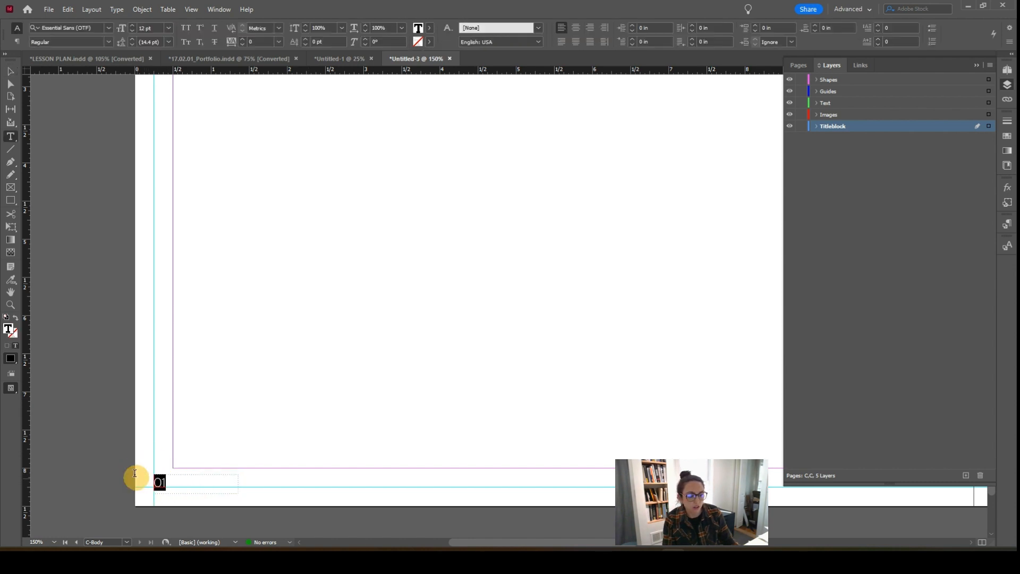
pyautogui.click(111, 10)
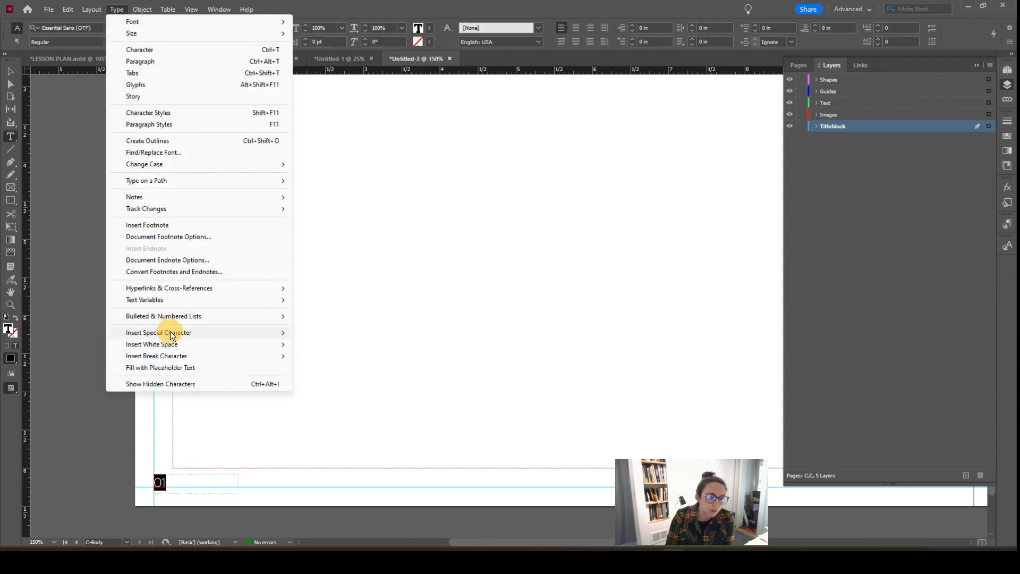
pyautogui.moveTo(335, 346)
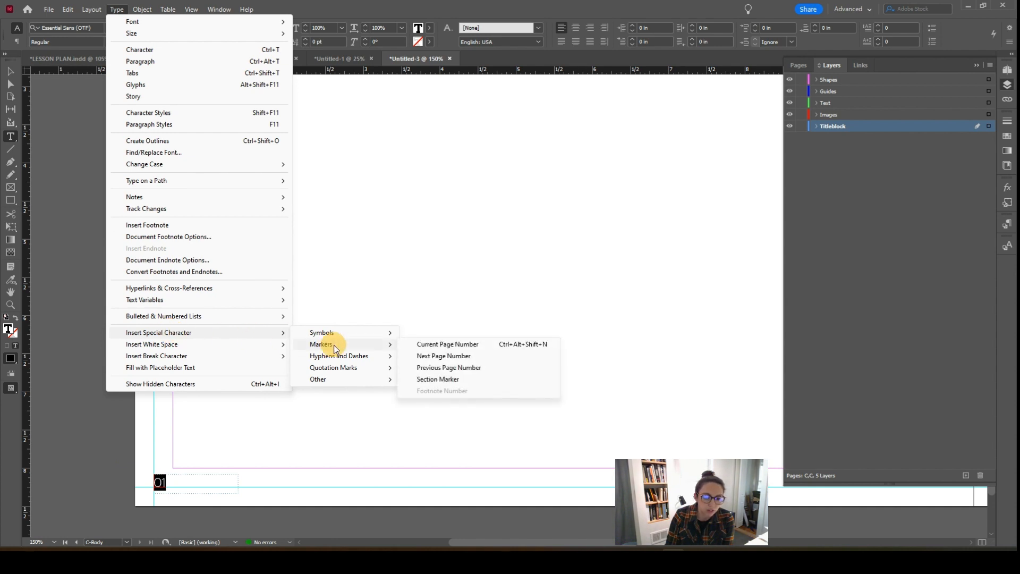
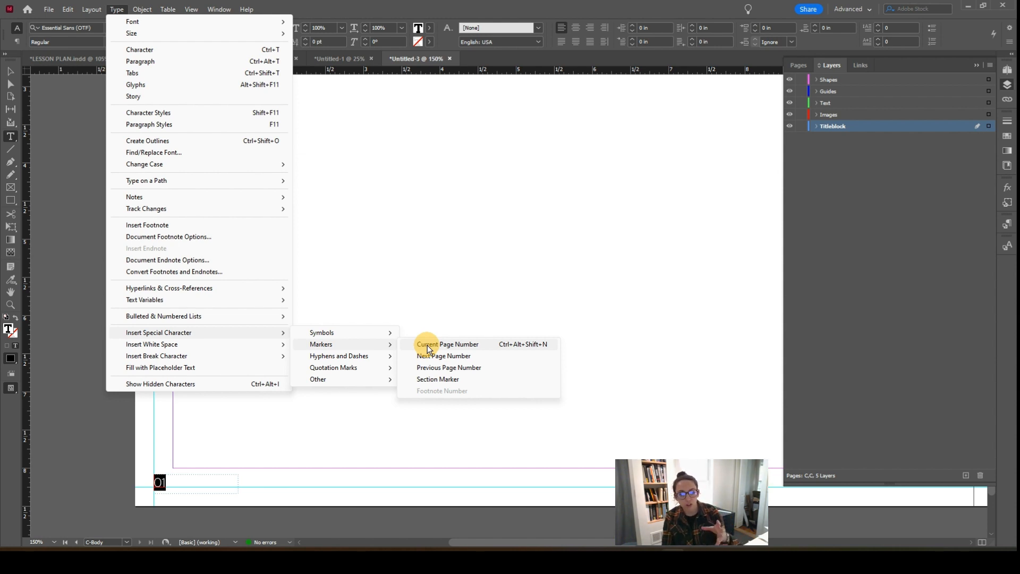
pyautogui.click(427, 347)
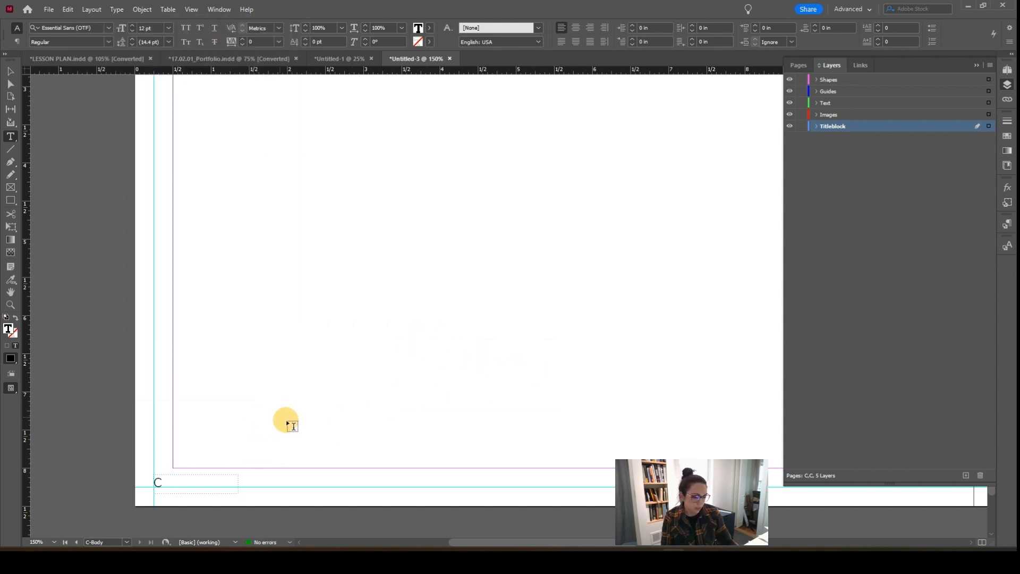
pyautogui.press('Escape')
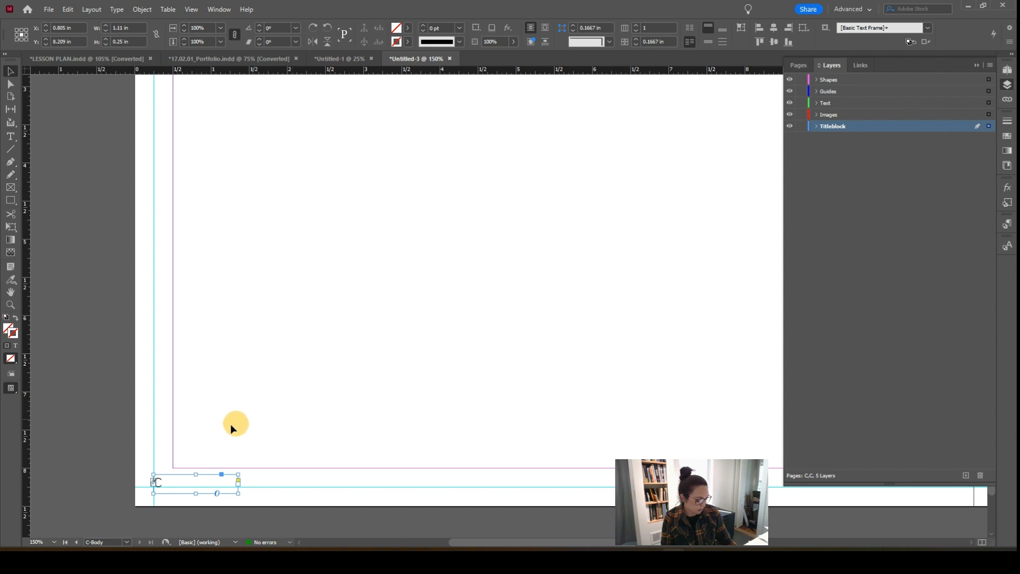
# Step: Shrink the page number frame to about 0.45 by 0.216 in and place a copy at the same height on the right page
pyautogui.hotkey('ctrl', '-')
pyautogui.moveTo(285, 454); pyautogui.dragTo(246, 452)
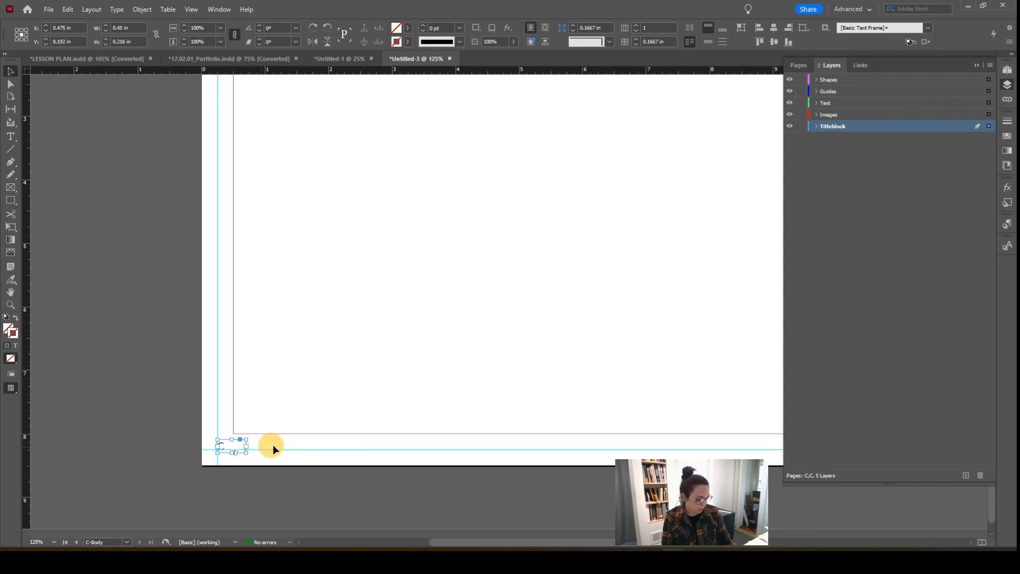
pyautogui.hotkey('ctrl', '-')
pyautogui.hotkey('ctrl', '-')
pyautogui.moveTo(393, 419); pyautogui.dragTo(133, 399)
pyautogui.moveTo(42, 456); pyautogui.dragTo(681, 453)
pyautogui.hscroll(5, 622, 399)
pyautogui.scroll(3, 610, 460)
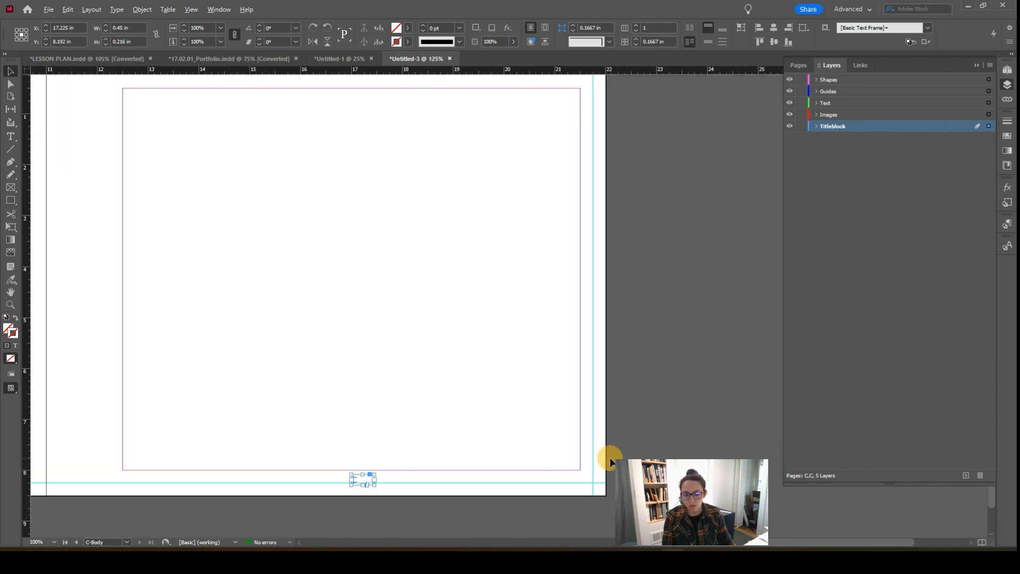
# Step: Right-align the page number marker in the copied frame on the right page
pyautogui.moveTo(536, 434); pyautogui.dragTo(538, 366)
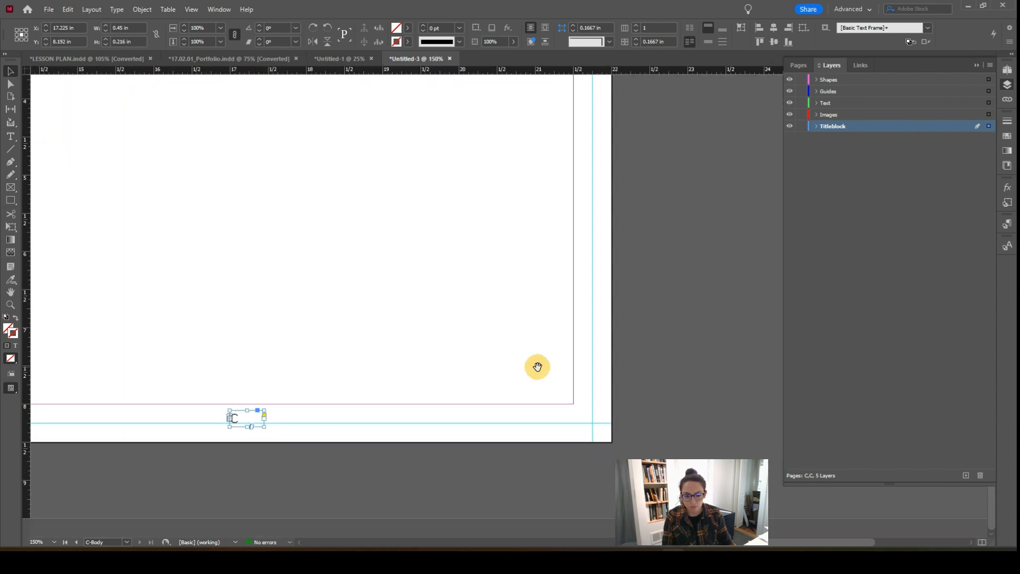
pyautogui.doubleClick(237, 417)
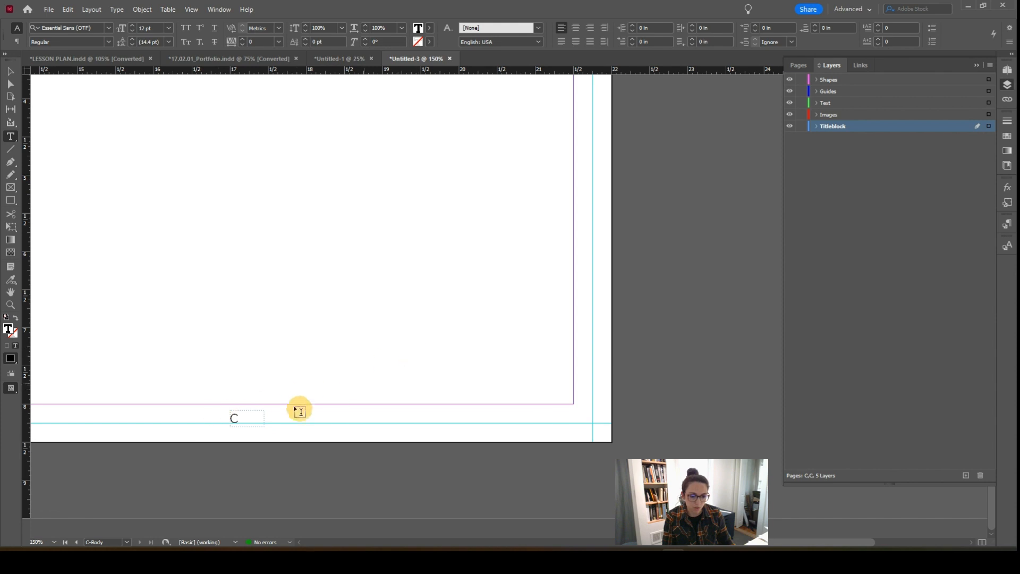
pyautogui.moveTo(239, 415); pyautogui.dragTo(221, 412)
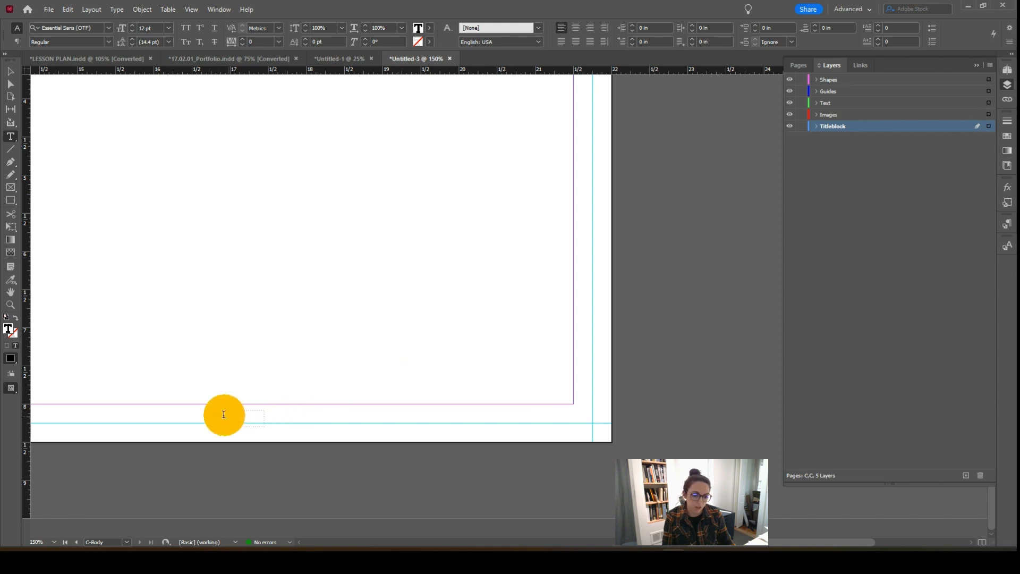
pyautogui.click(590, 28)
pyautogui.press('Escape')
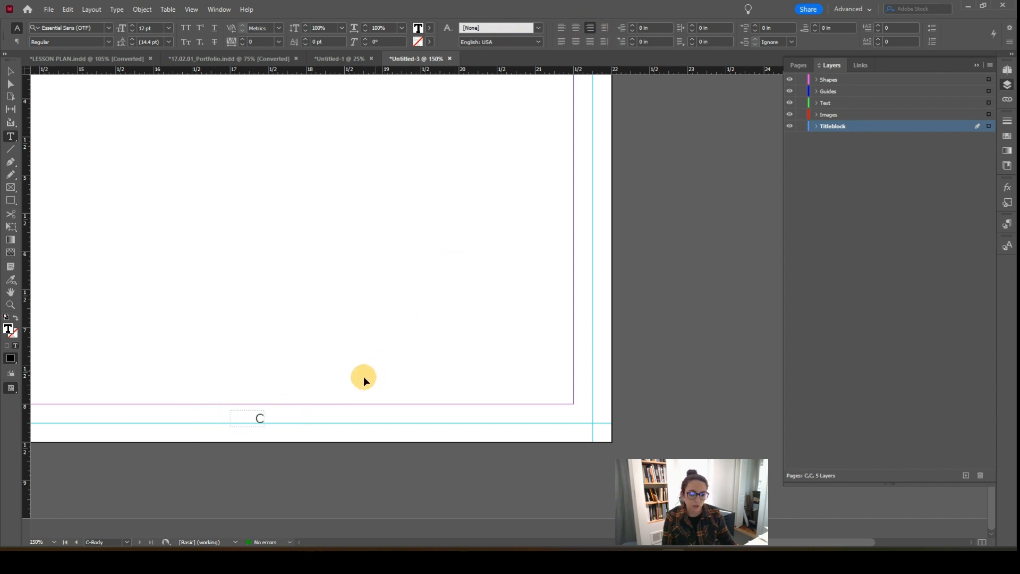
pyautogui.moveTo(260, 423); pyautogui.dragTo(596, 421)
pyautogui.scroll(3, 606, 429)
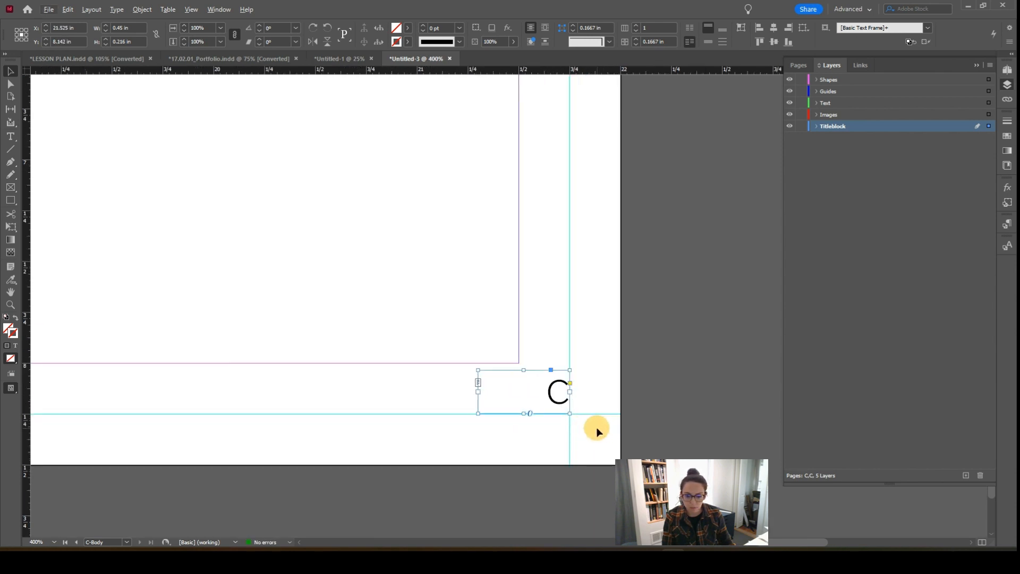
pyautogui.hotkey('ctrl', 'z')
pyautogui.scroll(-2, 538, 415)
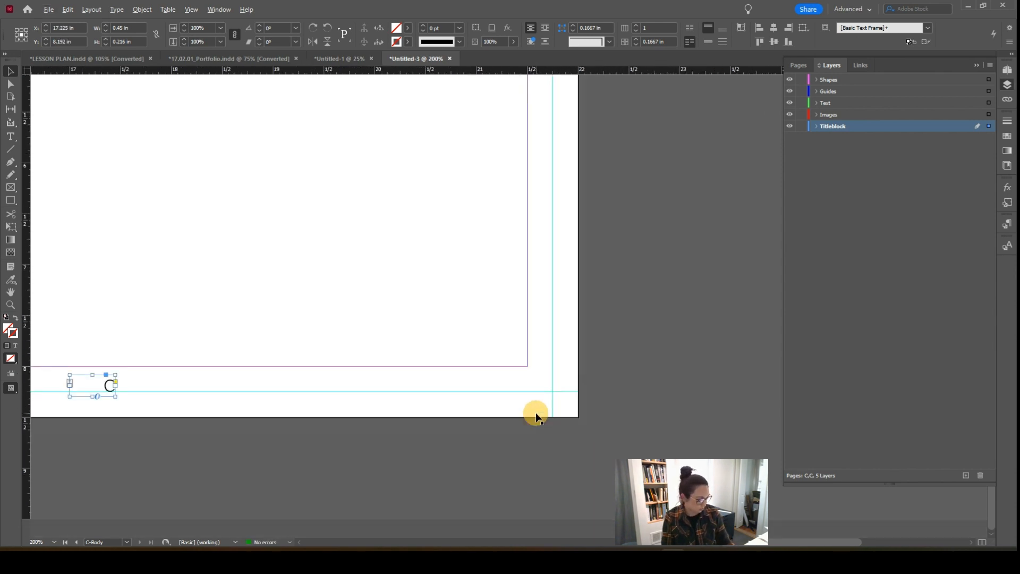
# Step: Move the copied frame horizontally until its right edge meets the right page's vertical guide, and preview the spread without guides
pyautogui.moveTo(106, 389); pyautogui.dragTo(543, 436)
pyautogui.click(472, 336)
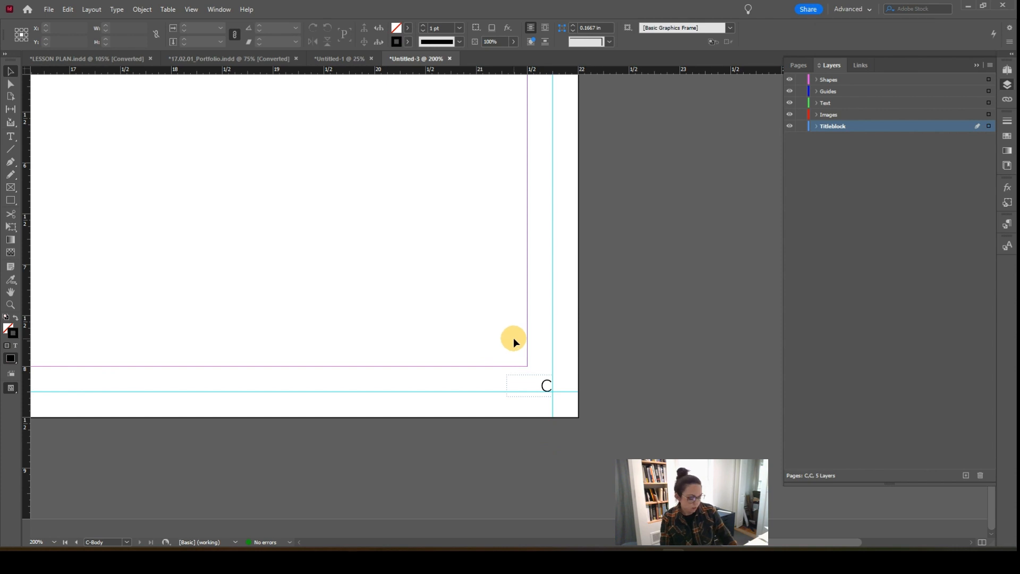
pyautogui.hotkey('ctrl', '-')
pyautogui.hotkey('ctrl', '-')
pyautogui.hotkey('ctrl', '-')
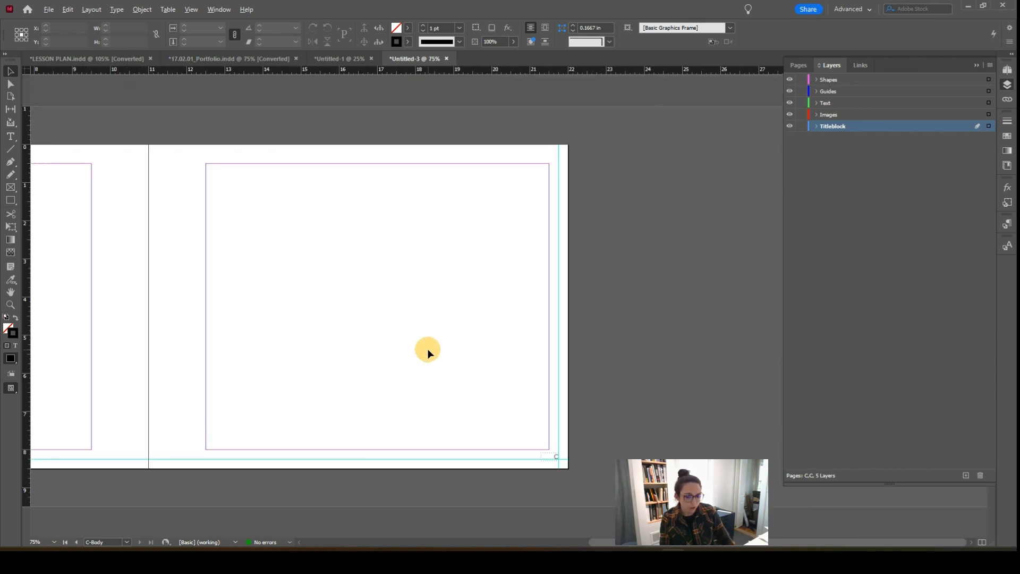
pyautogui.press('w')
pyautogui.click(491, 394)
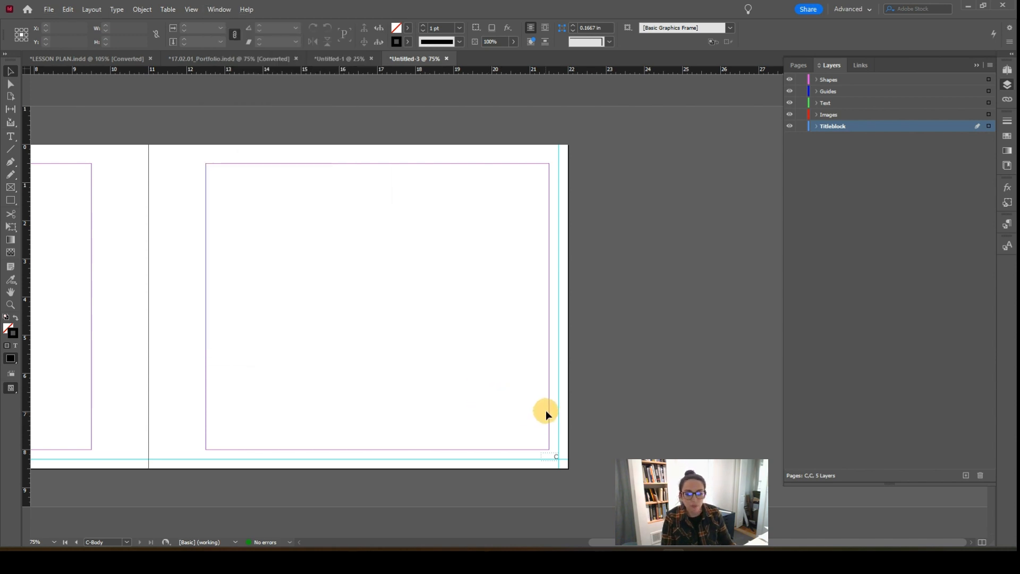
# Step: Apply the left and right C-Body parent pages to pages 8 and 9 of the document
pyautogui.click(797, 64)
pyautogui.moveTo(494, 394); pyautogui.dragTo(631, 372)
pyautogui.scroll(-1, 609, 377)
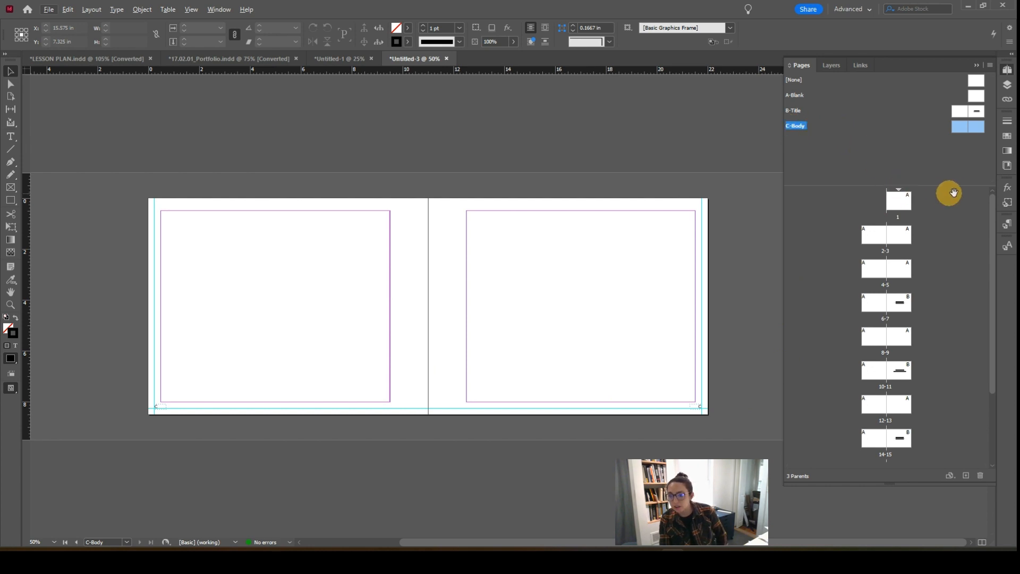
pyautogui.moveTo(964, 120); pyautogui.dragTo(870, 332)
pyautogui.moveTo(978, 125); pyautogui.dragTo(902, 337)
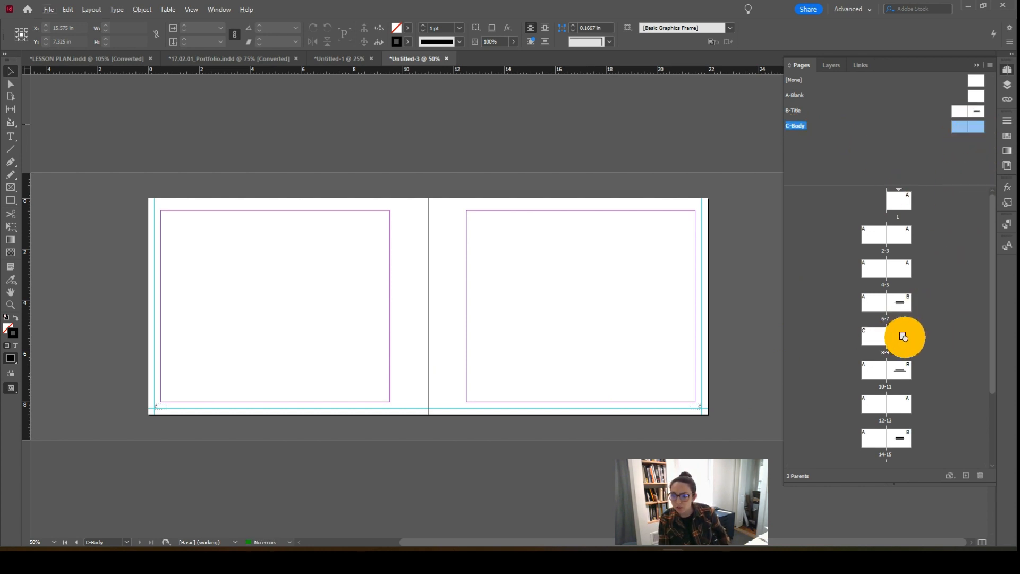
# Step: Apply the left B-Title parent page to page 10 and the matching C-Body parent pages to pages 12–13 and 4–5
pyautogui.moveTo(938, 240); pyautogui.dragTo(861, 371)
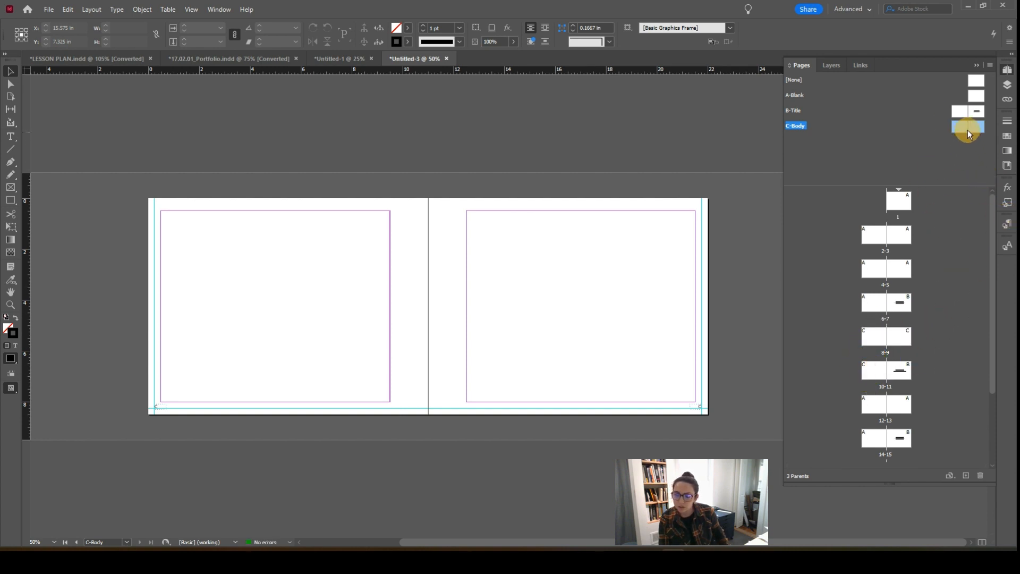
pyautogui.moveTo(961, 123); pyautogui.dragTo(875, 406)
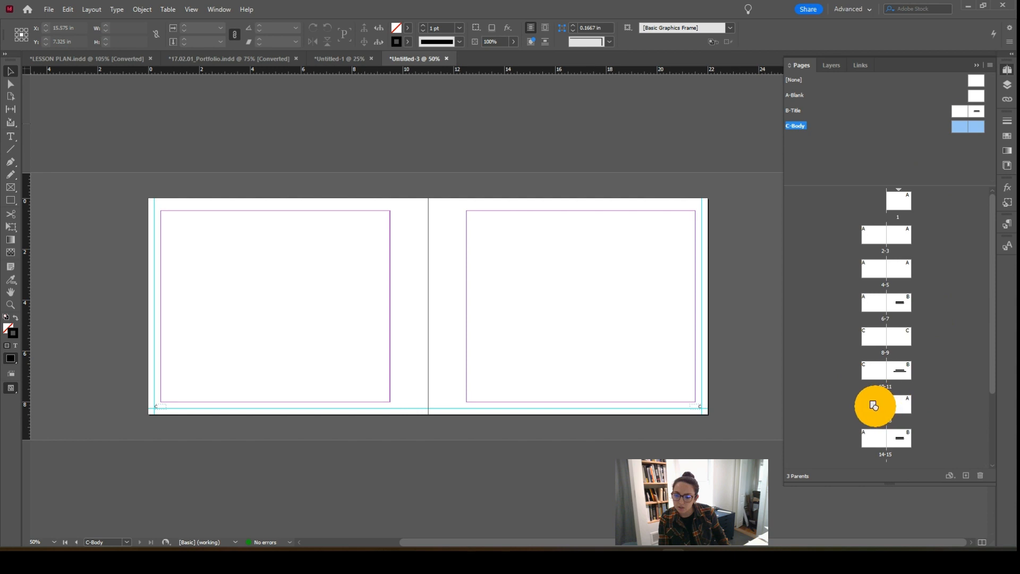
pyautogui.moveTo(960, 111); pyautogui.dragTo(868, 375)
pyautogui.moveTo(976, 126); pyautogui.dragTo(903, 405)
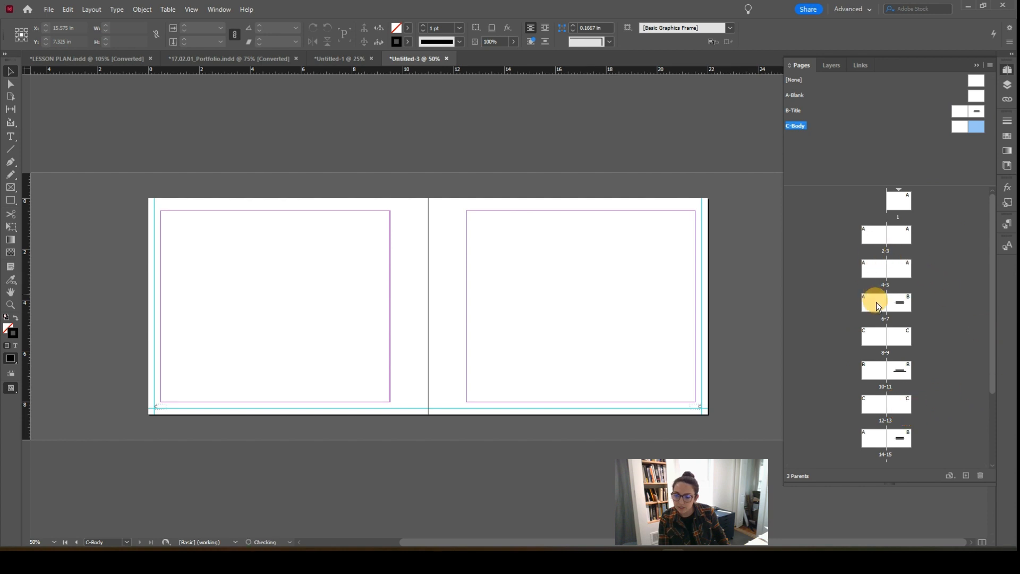
pyautogui.moveTo(961, 123); pyautogui.dragTo(872, 269)
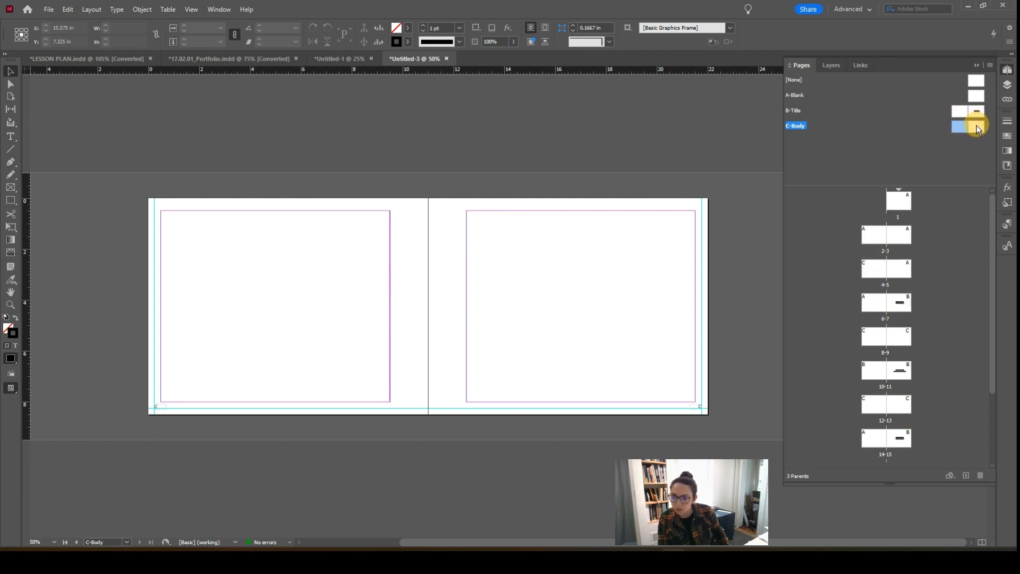
pyautogui.moveTo(974, 126); pyautogui.dragTo(903, 271)
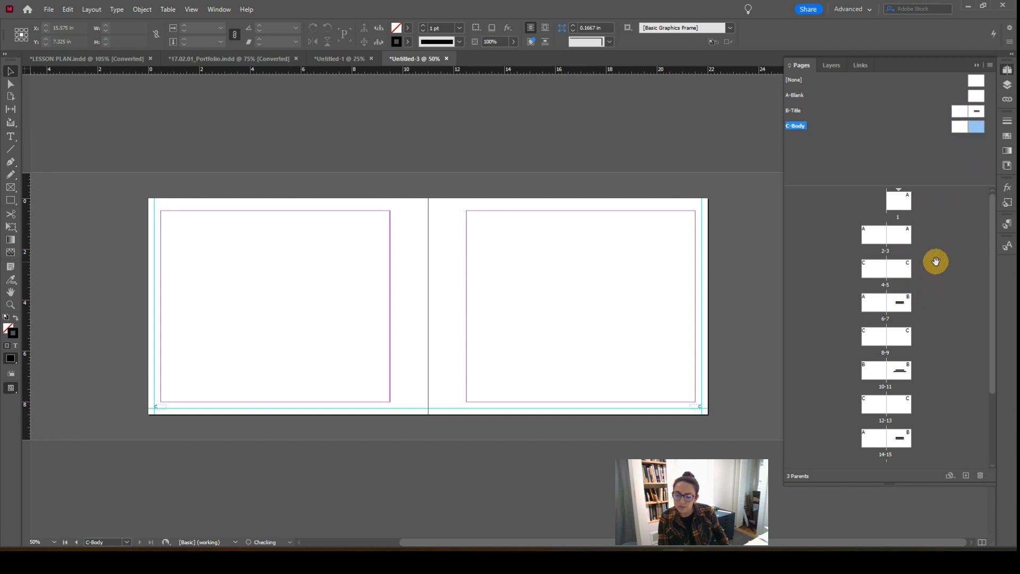
# Step: Examine the document's spreads from page 2 onward, checking the automatic page numbers and guides on the C-Body pages
pyautogui.hotkey('ctrl', '-')
pyautogui.click(878, 232)
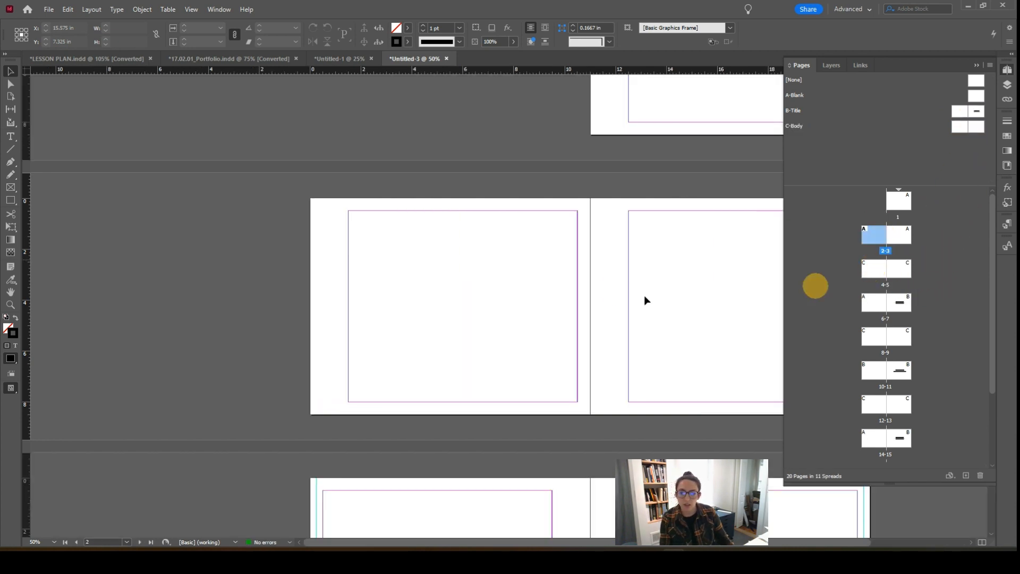
pyautogui.hotkey('ctrl', '-')
pyautogui.hotkey('ctrl', '=')
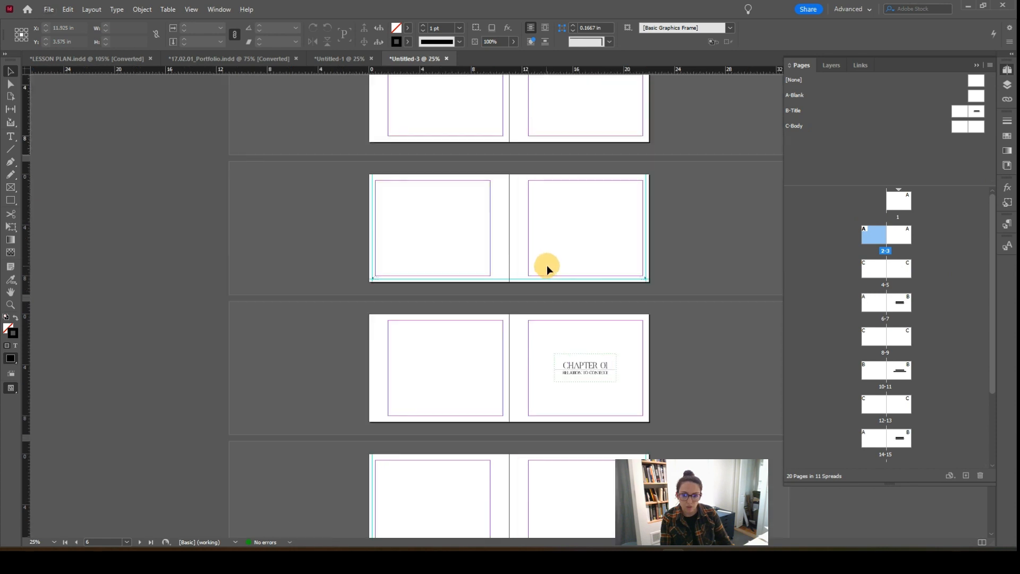
pyautogui.scroll(2, 547, 277)
pyautogui.scroll(-4, 642, 366)
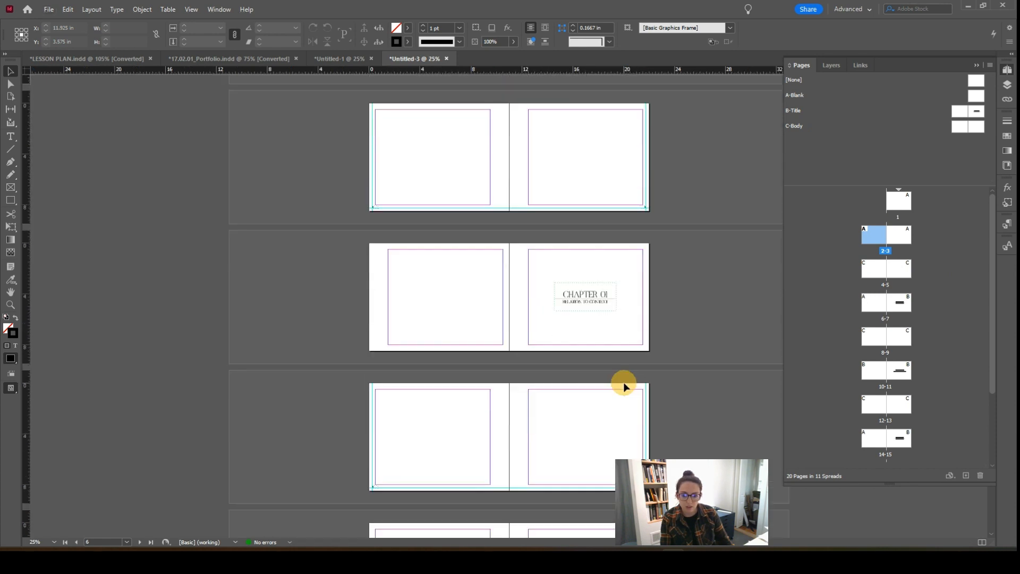
pyautogui.hotkey('ctrl', '=')
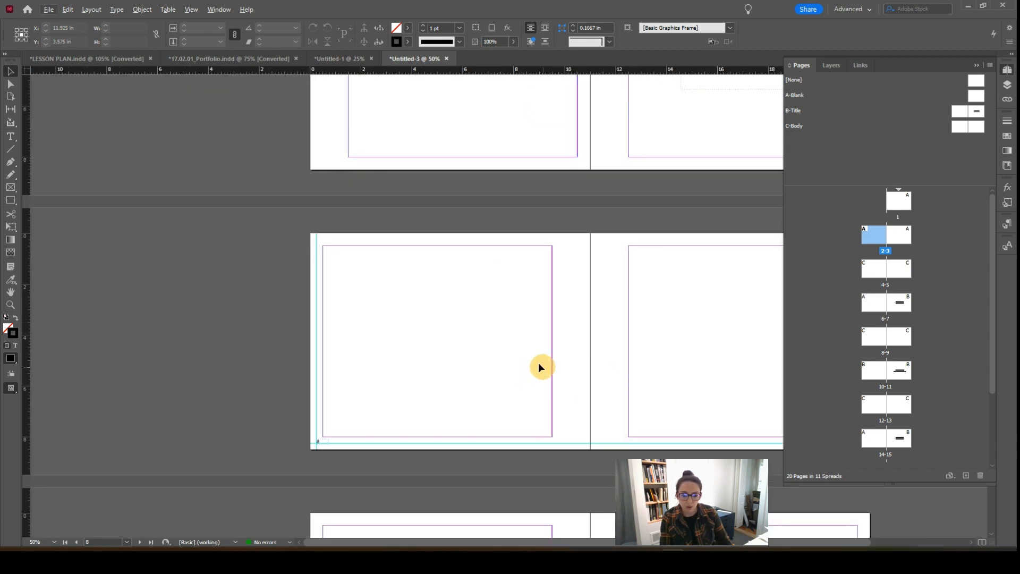
pyautogui.scroll(1, 408, 407)
pyautogui.moveTo(543, 386); pyautogui.dragTo(514, 350)
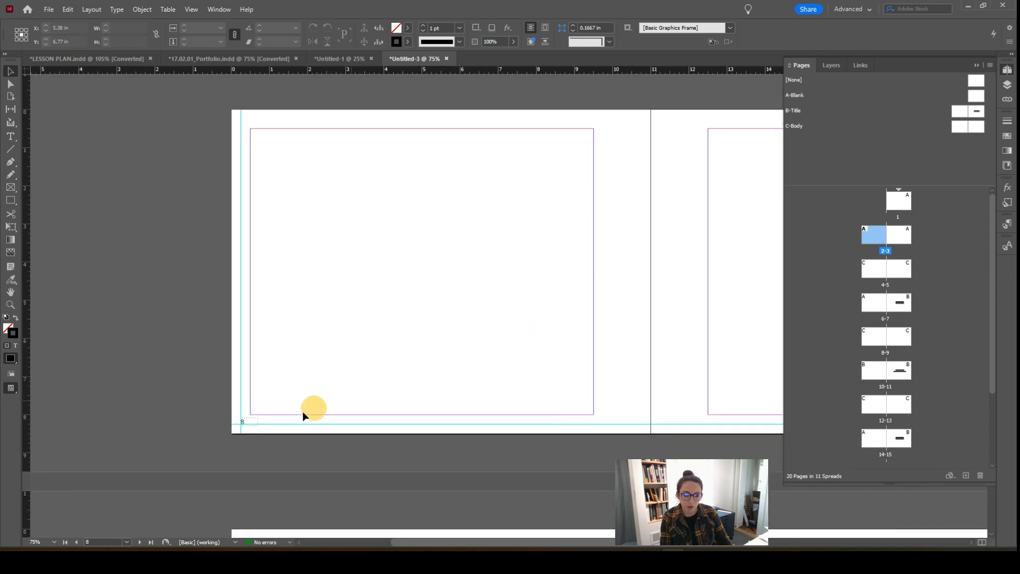
pyautogui.scroll(1, 303, 414)
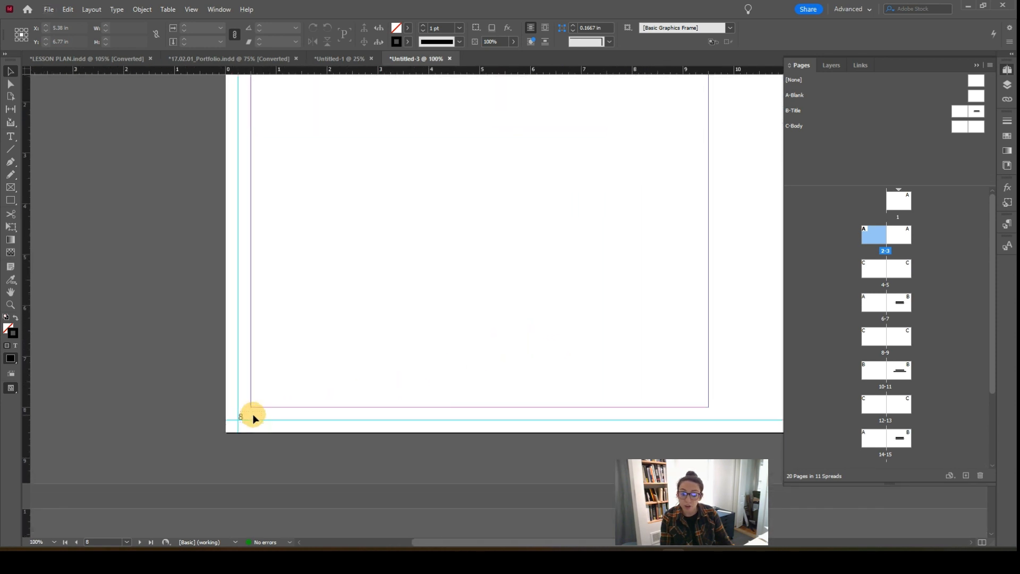
pyautogui.scroll(-3, 253, 418)
pyautogui.scroll(3, 654, 362)
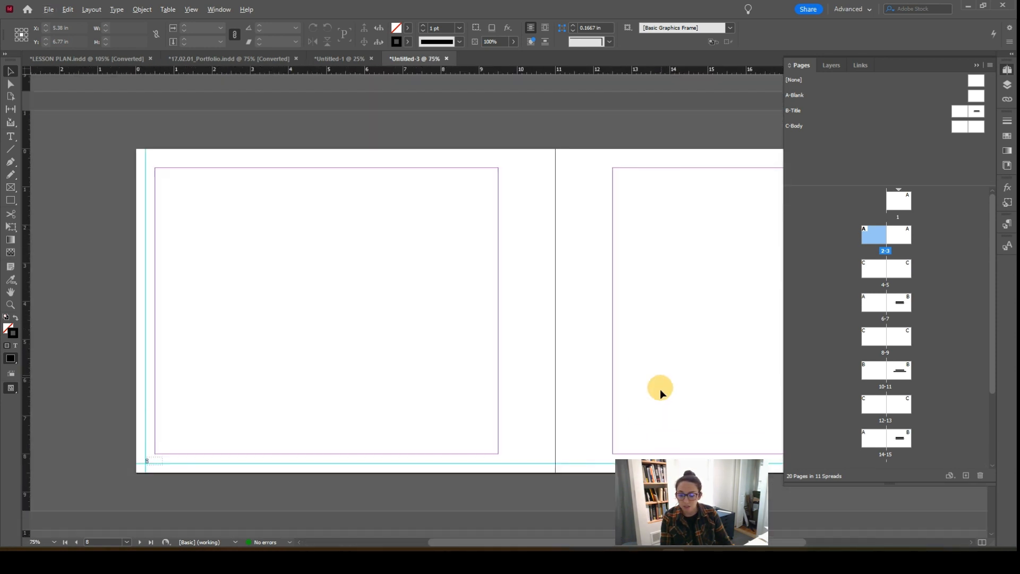
pyautogui.hscroll(3, 406, 355)
pyautogui.scroll(-3, 581, 395)
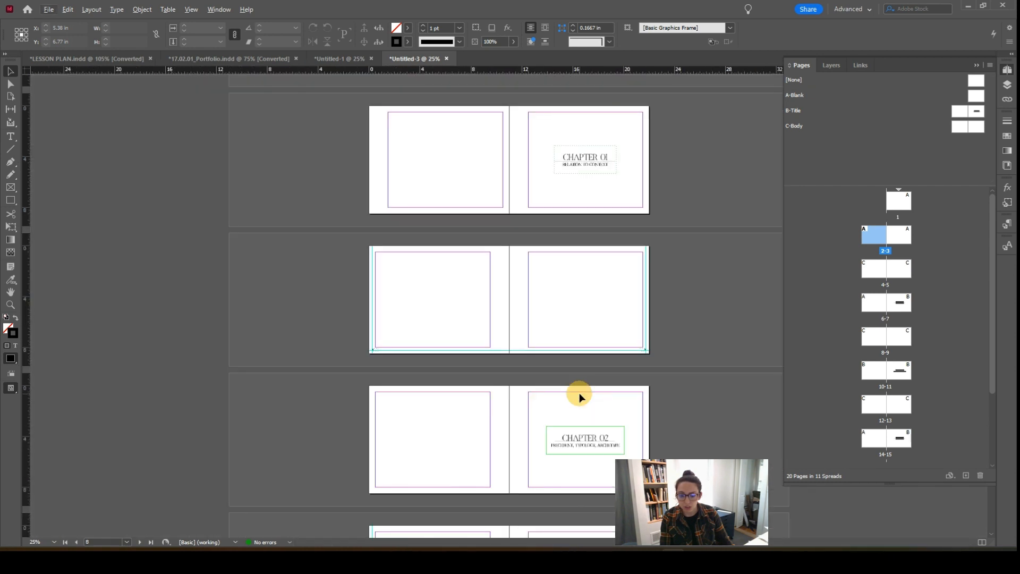
pyautogui.scroll(1, 581, 280)
pyautogui.scroll(4, 574, 300)
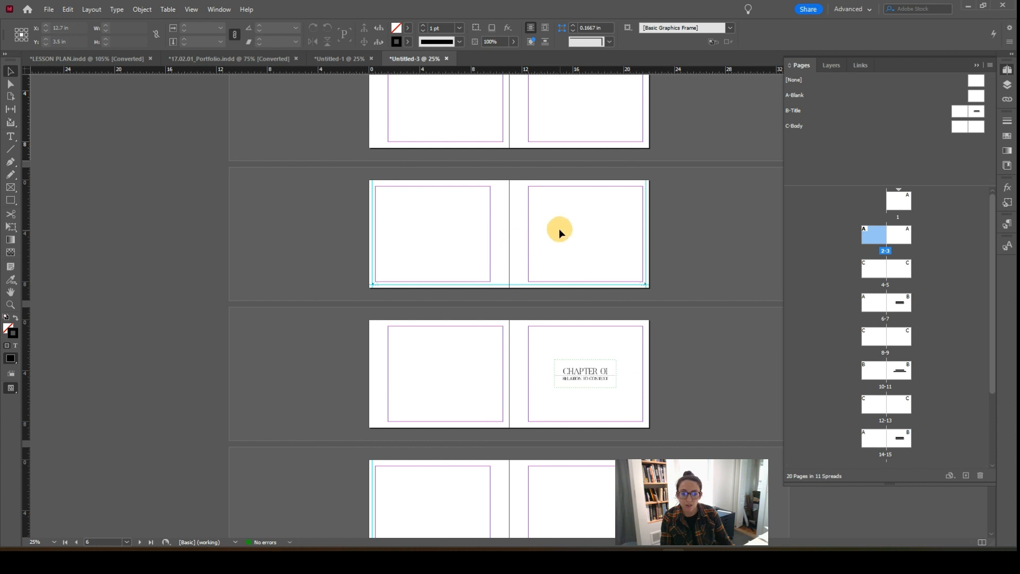
pyautogui.scroll(2, 559, 232)
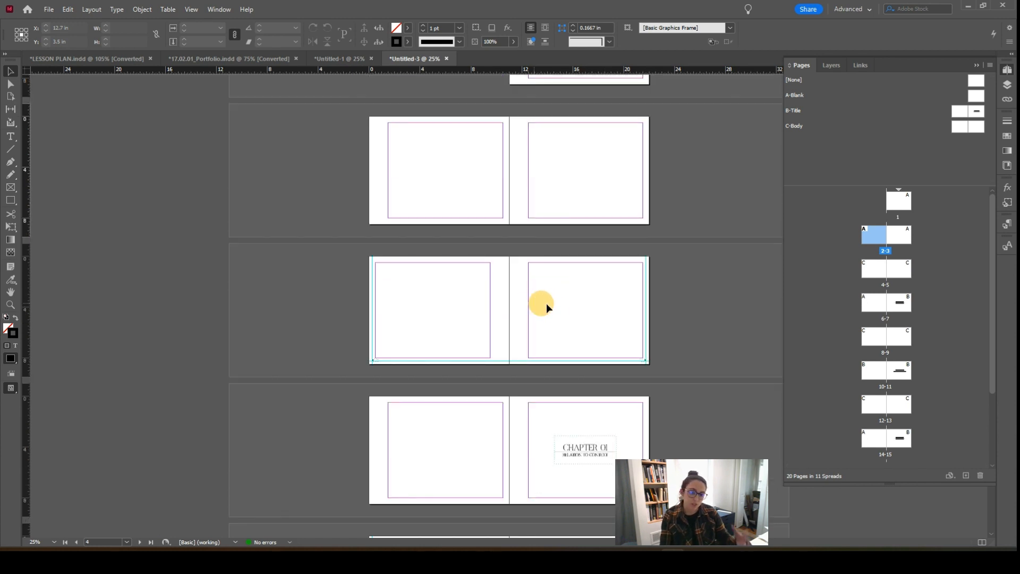
# Step: Start a new section at page 9, with page numbering starting at 1 in the 01,02,03... style
pyautogui.scroll(3, 560, 217)
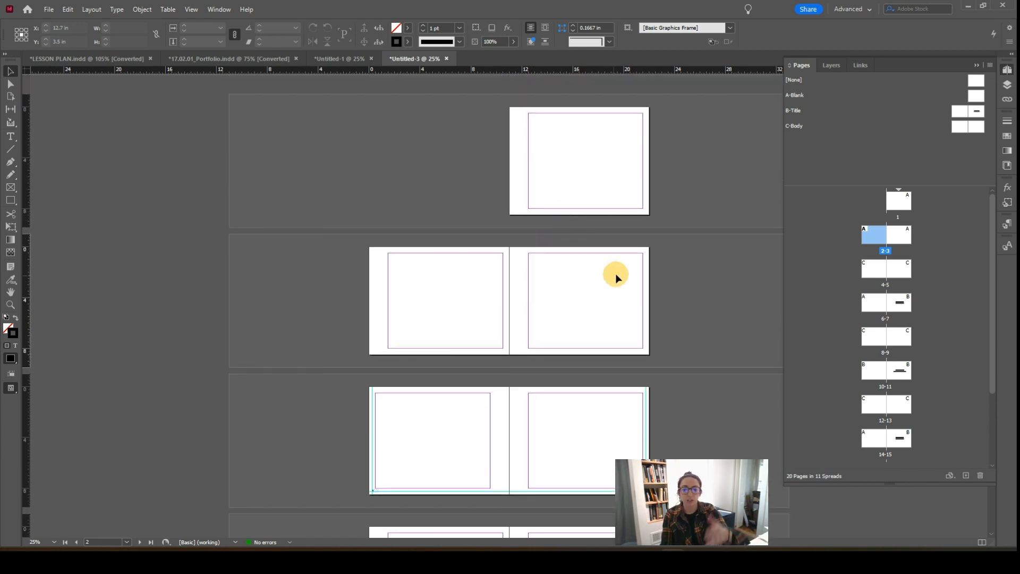
pyautogui.scroll(-2, 585, 303)
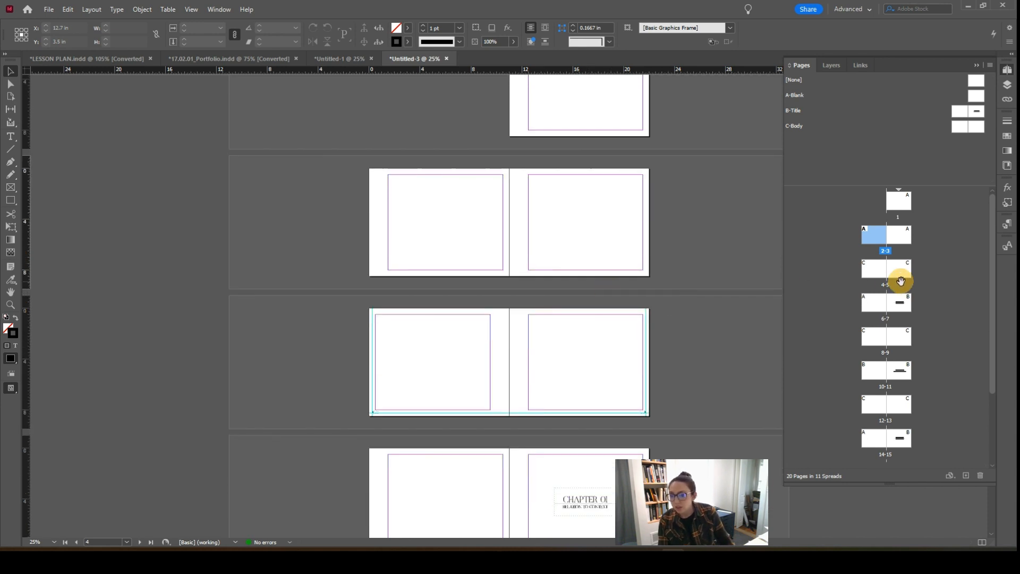
pyautogui.scroll(-5, 540, 358)
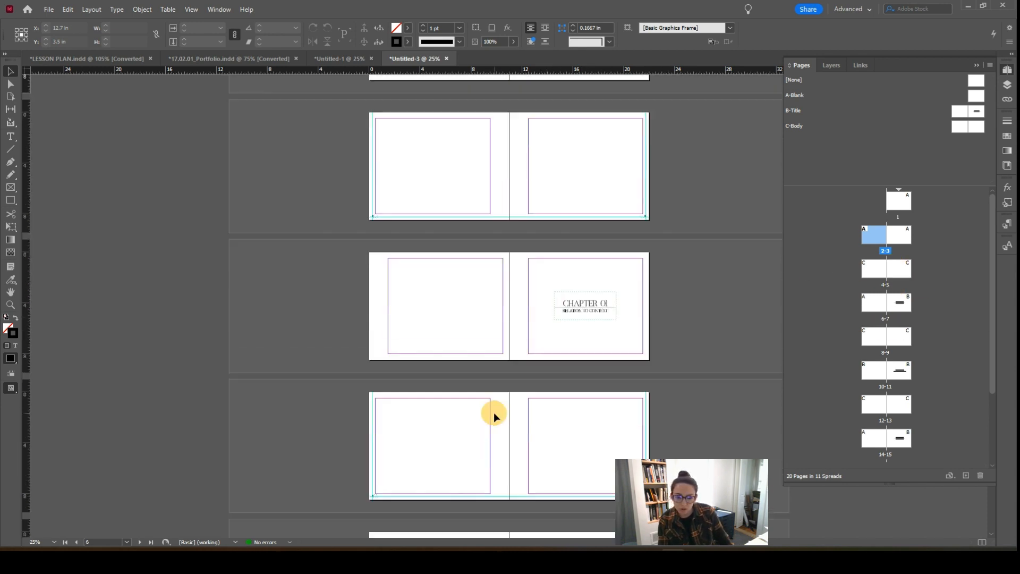
pyautogui.scroll(-1, 493, 417)
pyautogui.click(458, 402)
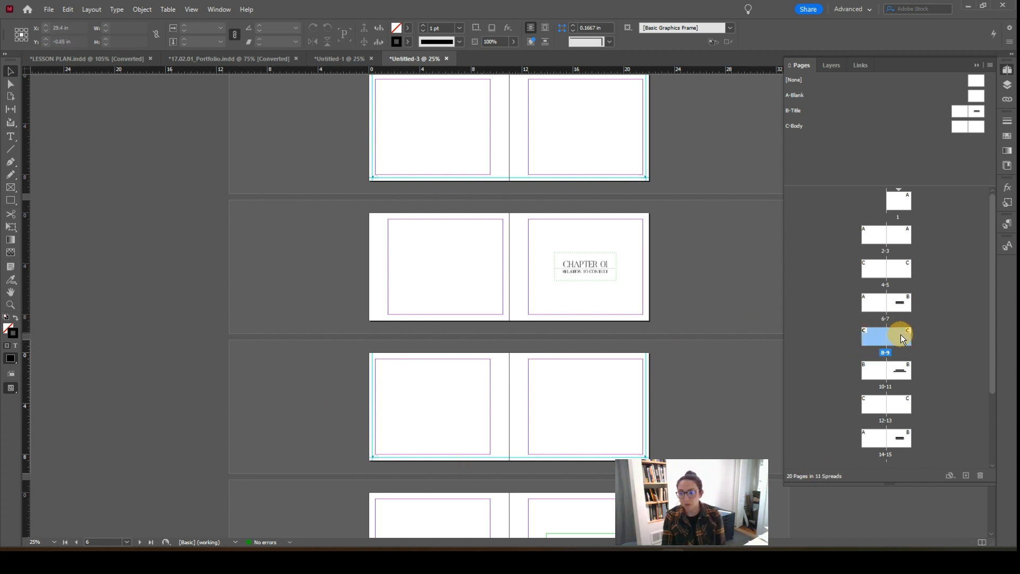
pyautogui.click(940, 337)
pyautogui.rightClick(900, 336)
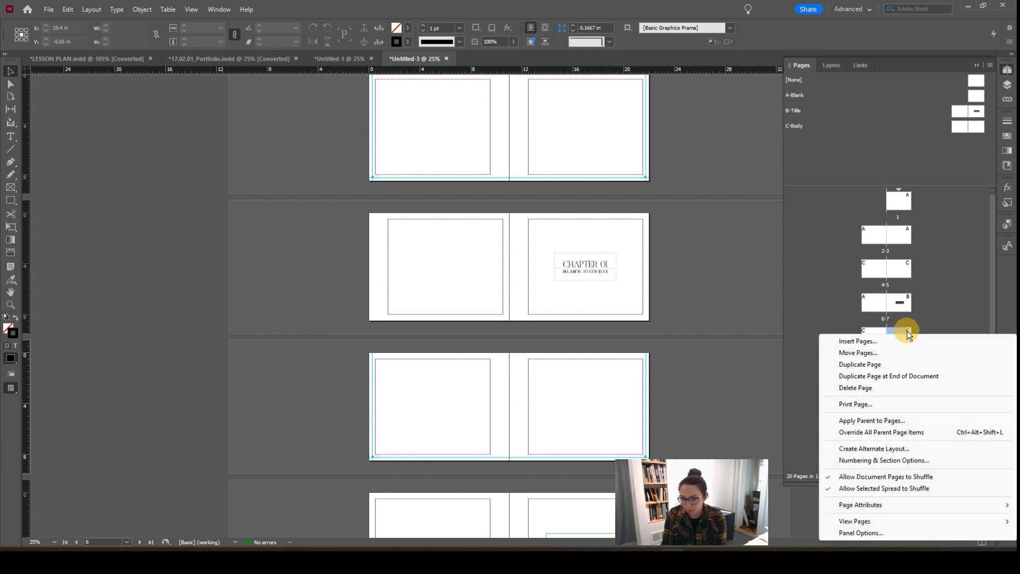
pyautogui.click(856, 461)
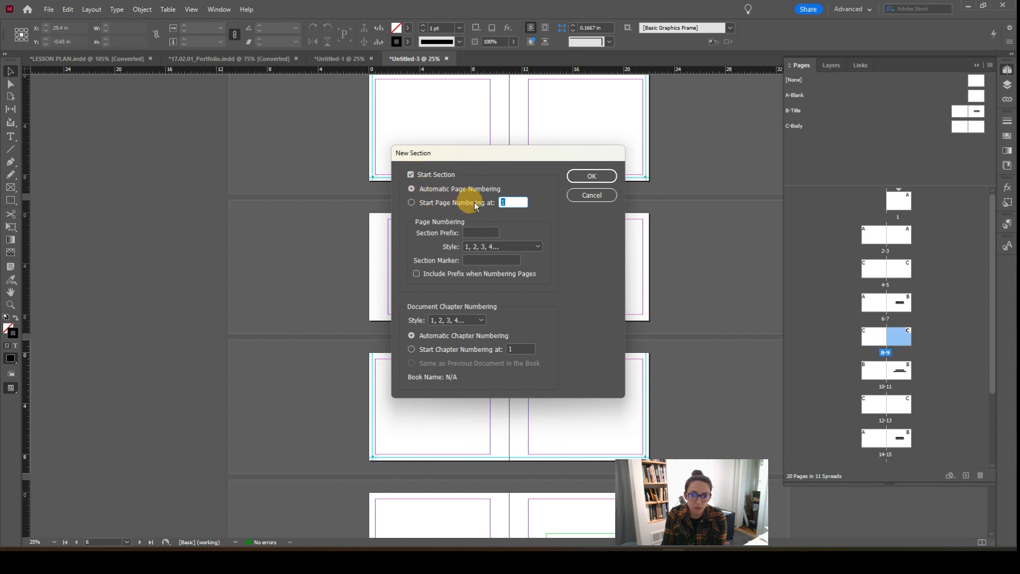
pyautogui.click(411, 203)
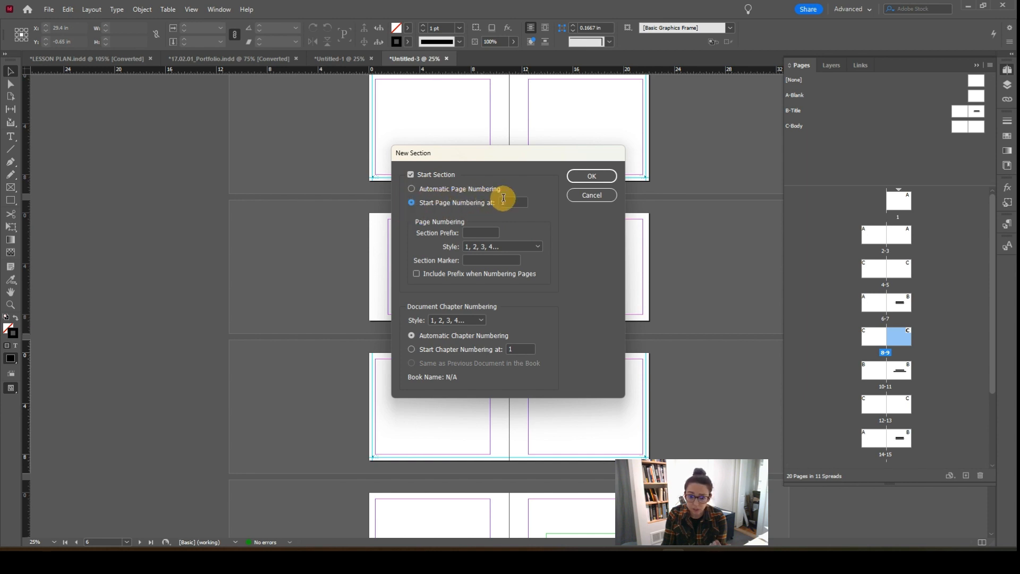
pyautogui.click(496, 247)
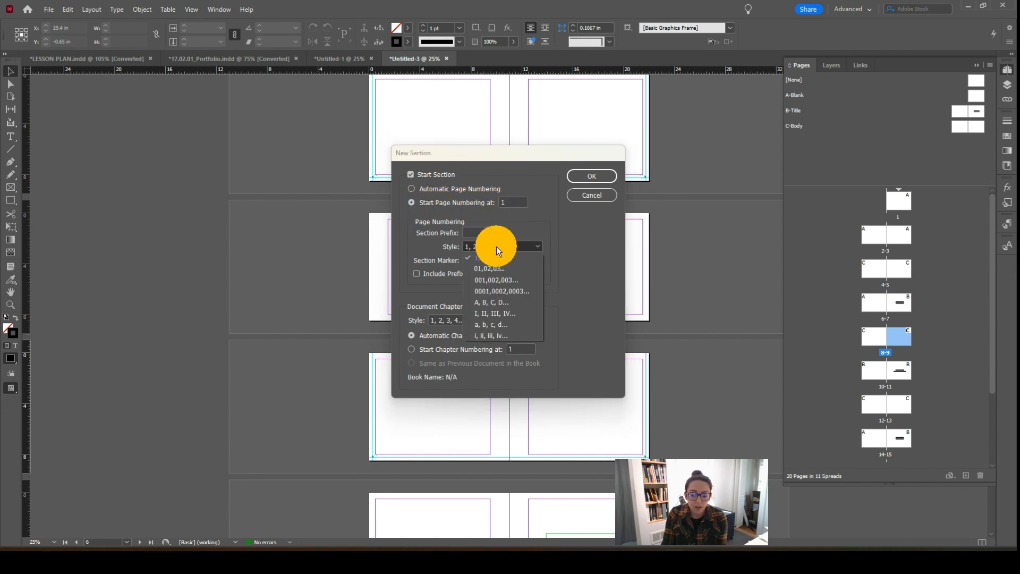
pyautogui.click(495, 269)
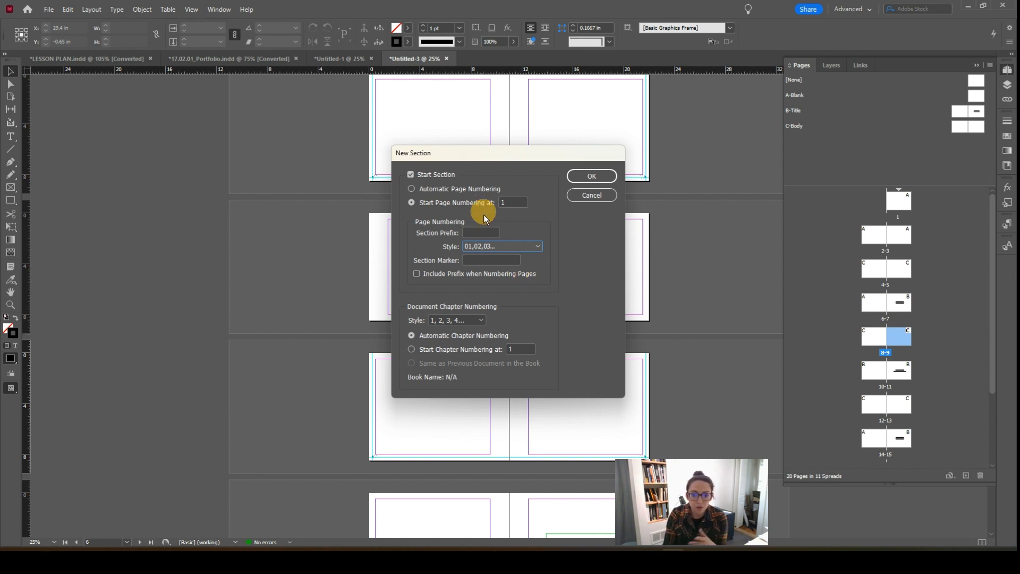
pyautogui.click(605, 183)
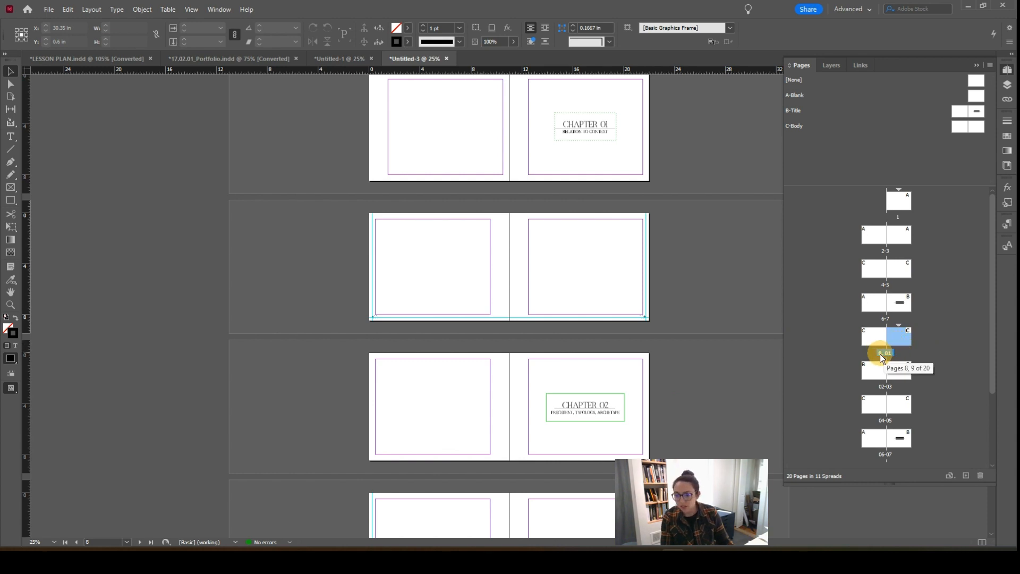
# Step: Override the page-number frame on the left page just before the new section and delete it from page 8
pyautogui.scroll(2, 636, 305)
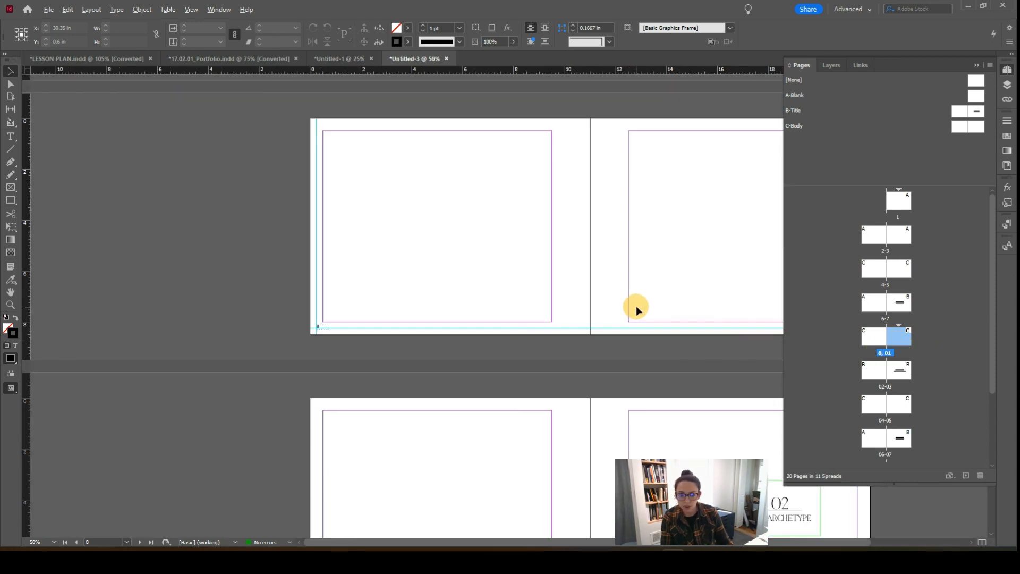
pyautogui.moveTo(686, 294); pyautogui.dragTo(384, 283)
pyautogui.scroll(1, 684, 330)
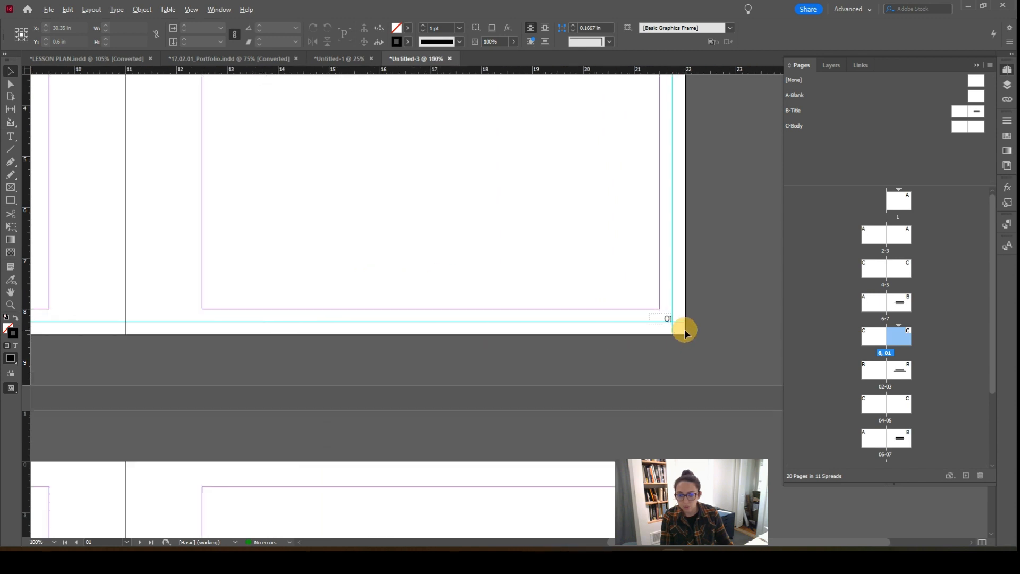
pyautogui.scroll(-2, 662, 319)
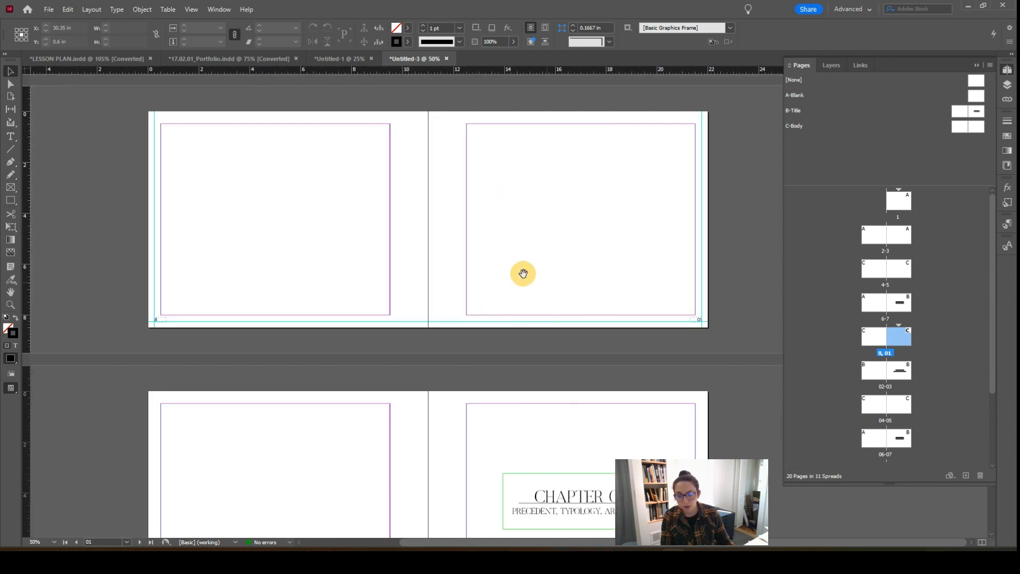
pyautogui.hscroll(-2, 425, 298)
pyautogui.scroll(2, 291, 325)
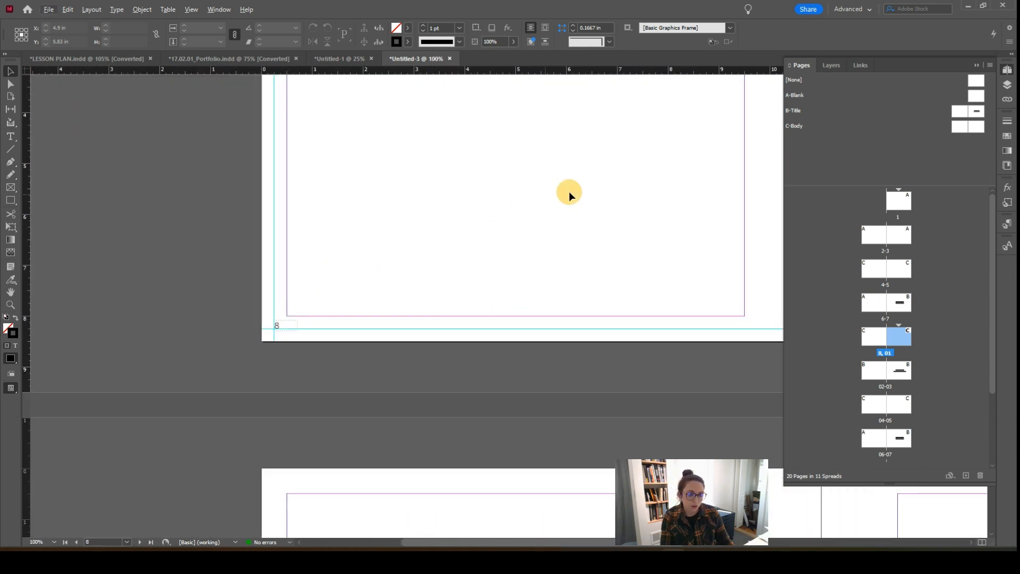
pyautogui.click(283, 322)
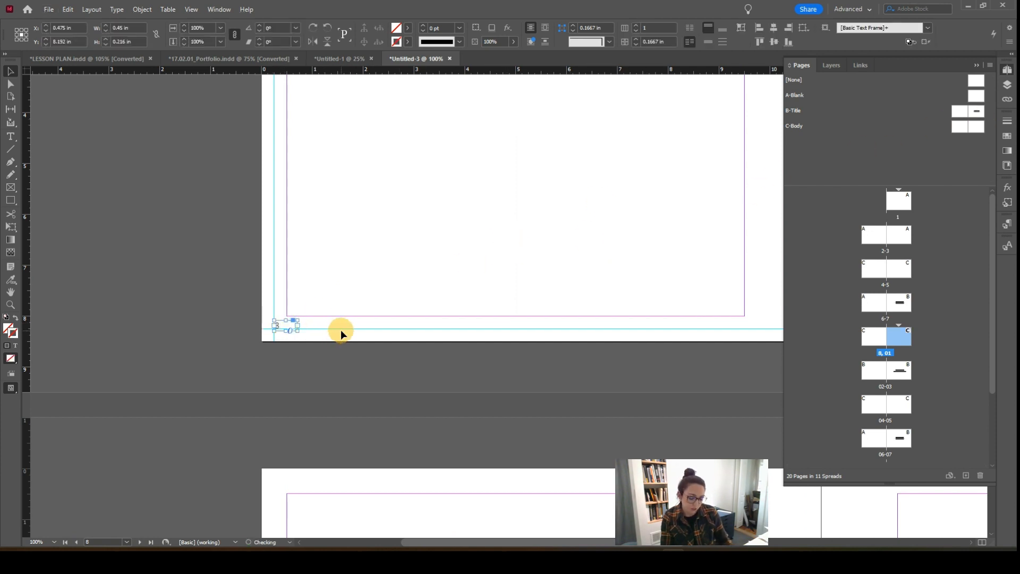
pyautogui.click(340, 329)
pyautogui.scroll(-2, 368, 288)
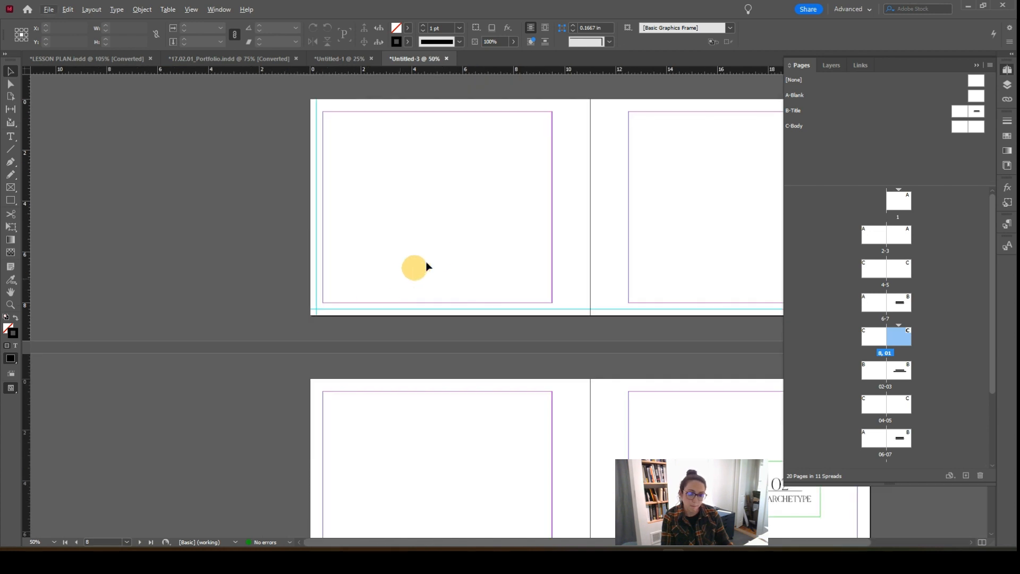
pyautogui.moveTo(450, 251); pyautogui.dragTo(299, 318)
pyautogui.scroll(-1, 497, 291)
pyautogui.moveTo(595, 282); pyautogui.dragTo(594, 263)
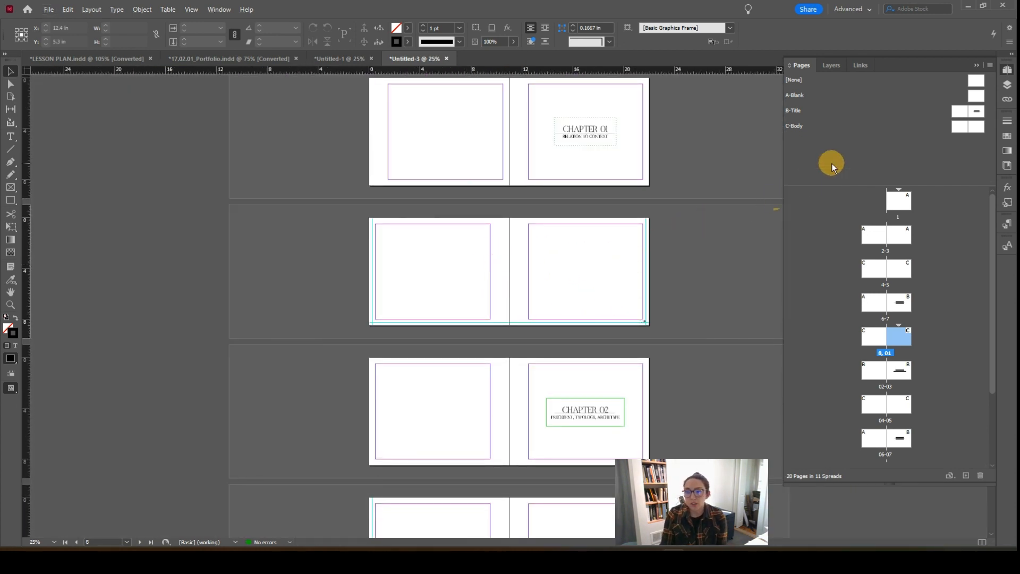
# Step: Switch to the 17.02.01_Portfolio.indd document and examine the table of contents with its page numbers on page 3
pyautogui.click(222, 59)
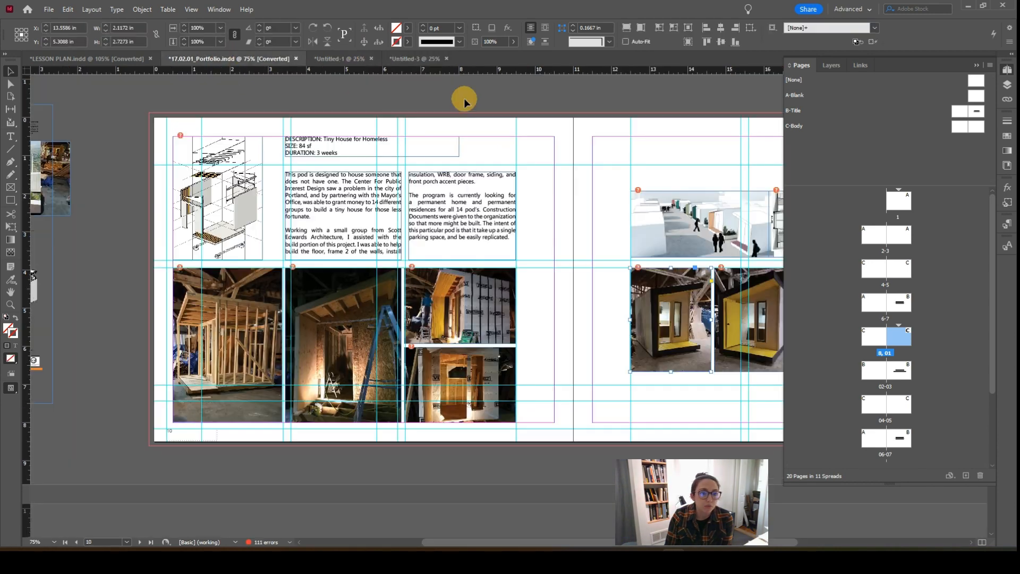
pyautogui.scroll(-1, 531, 277)
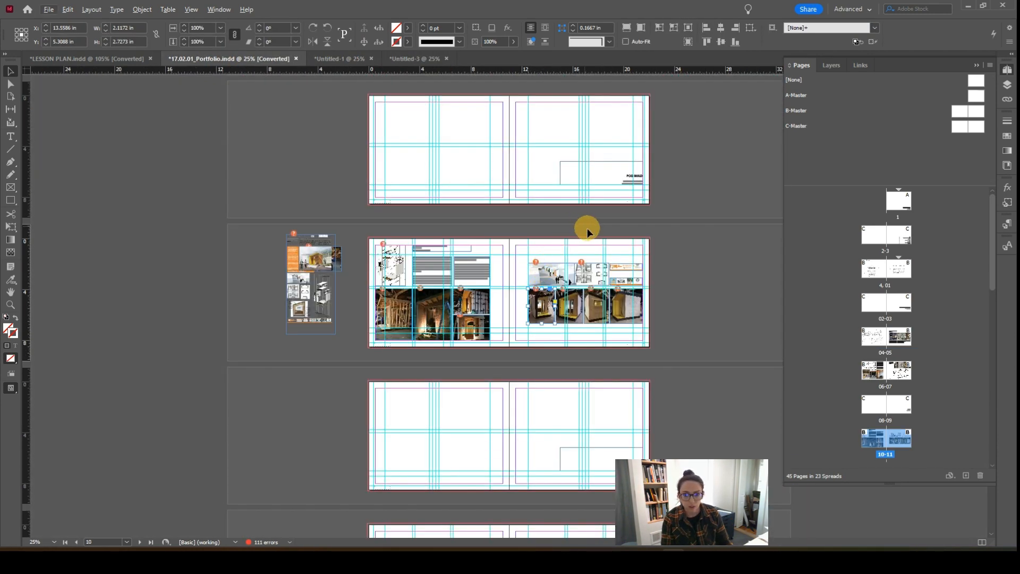
pyautogui.scroll(15, 588, 228)
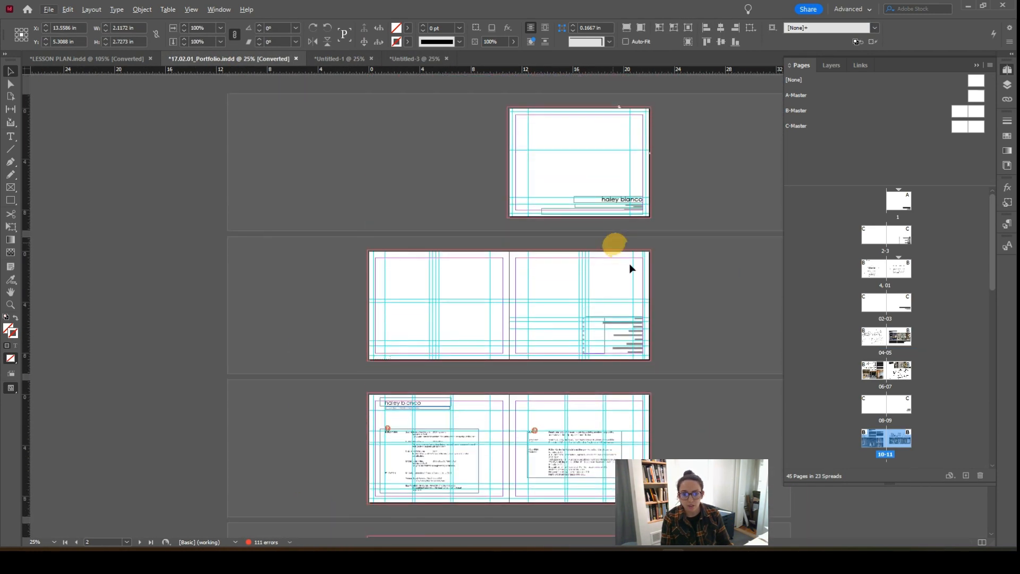
pyautogui.scroll(2, 638, 334)
pyautogui.scroll(1, 611, 314)
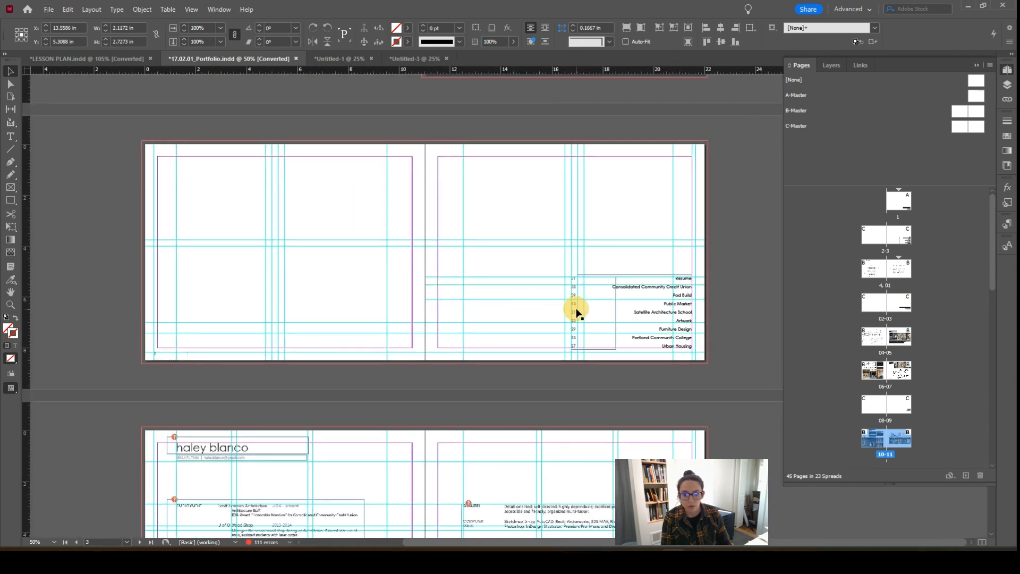
pyautogui.scroll(1, 637, 298)
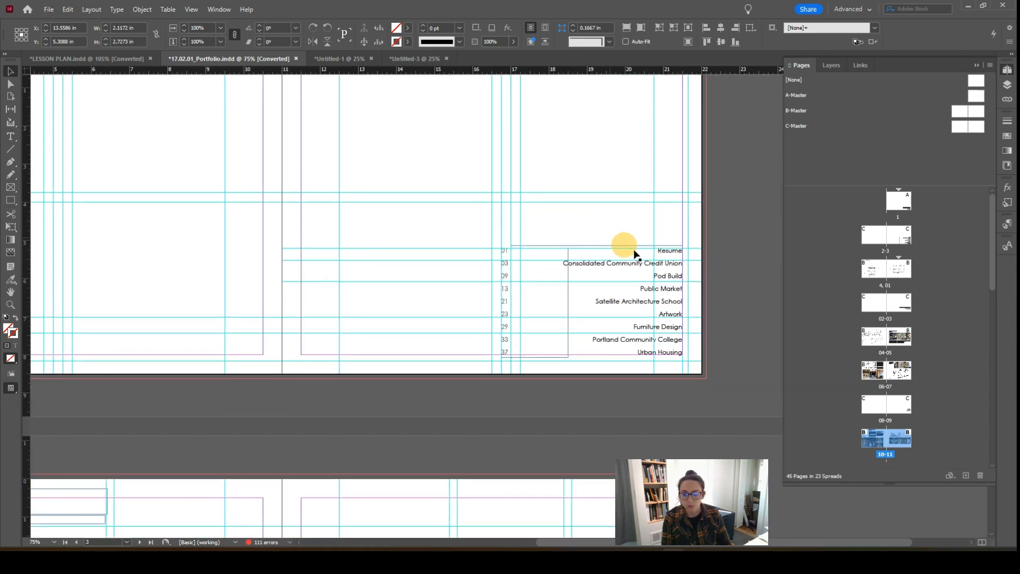
pyautogui.click(642, 283)
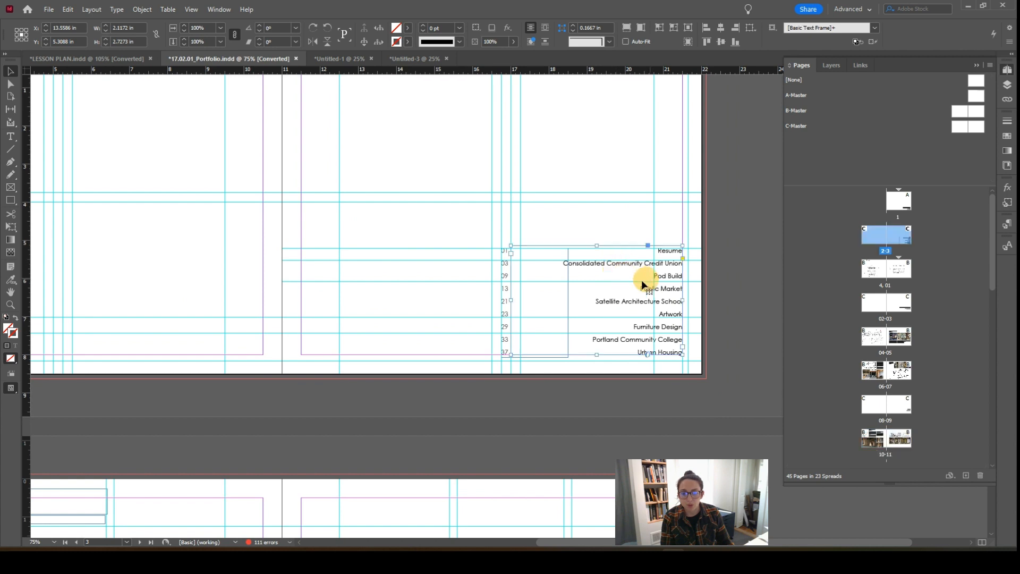
pyautogui.scroll(-1, 643, 285)
pyautogui.scroll(2, 569, 229)
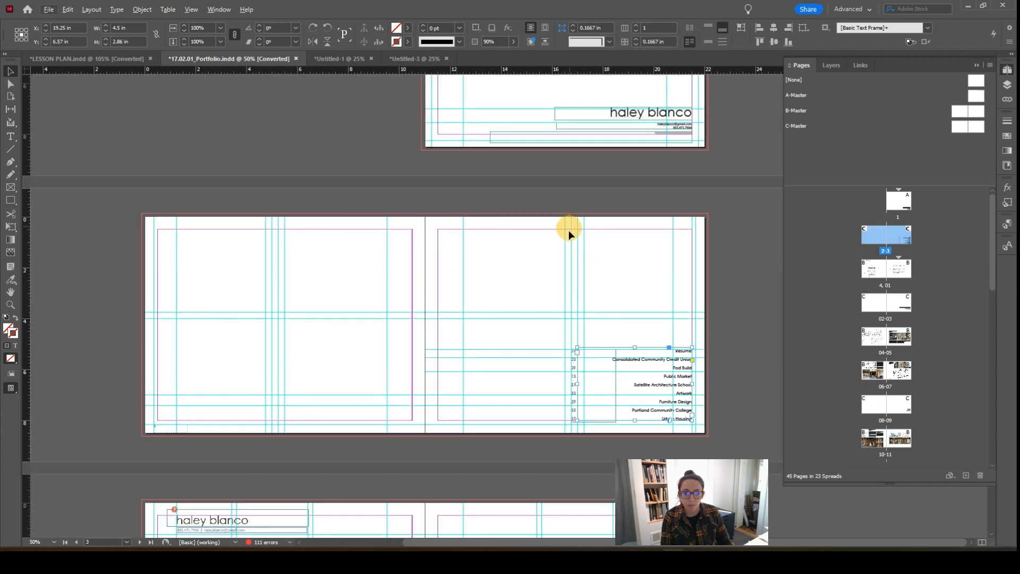
pyautogui.scroll(2, 640, 309)
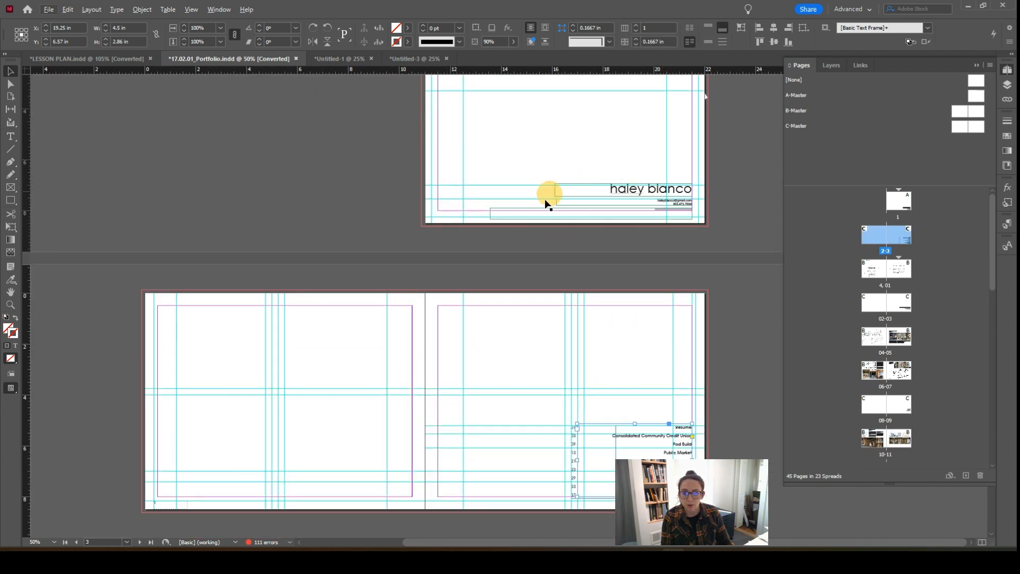
pyautogui.scroll(-3, 622, 286)
pyautogui.scroll(1, 611, 324)
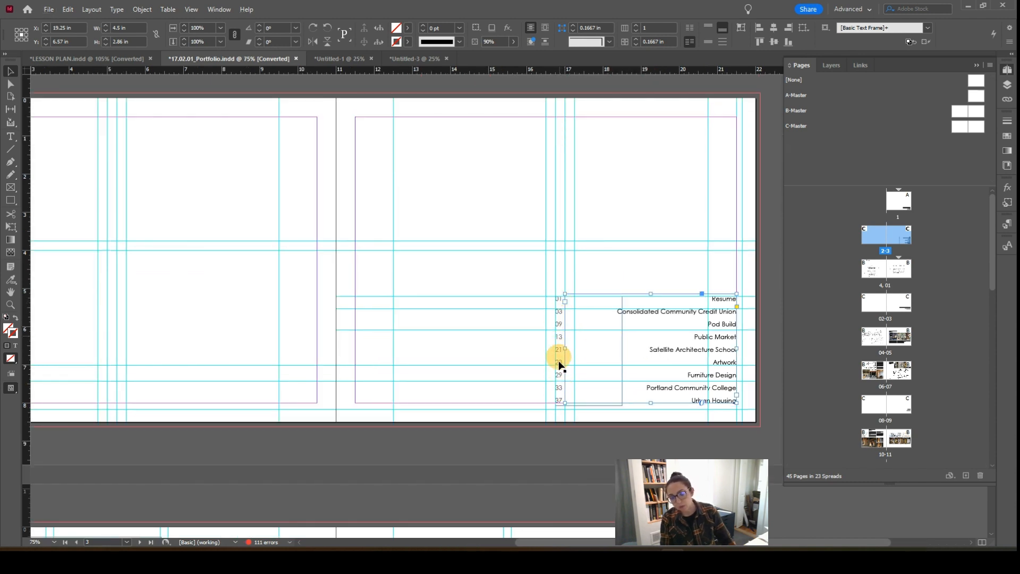
# Step: Check the page numbers on the resume spread and the Consolidated Community Credit Union title spread against the table of contents
pyautogui.scroll(-5, 570, 330)
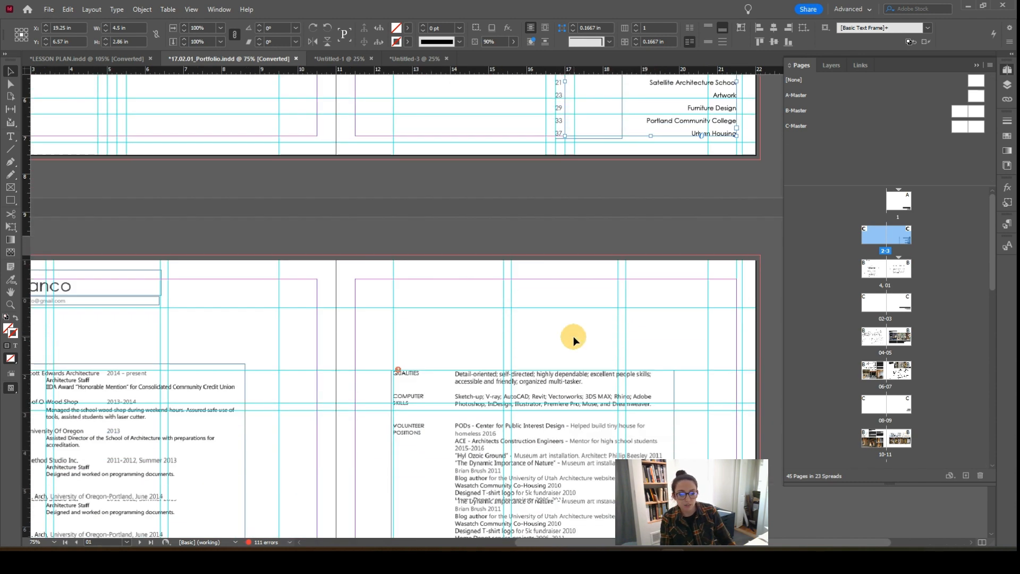
pyautogui.scroll(-4, 579, 335)
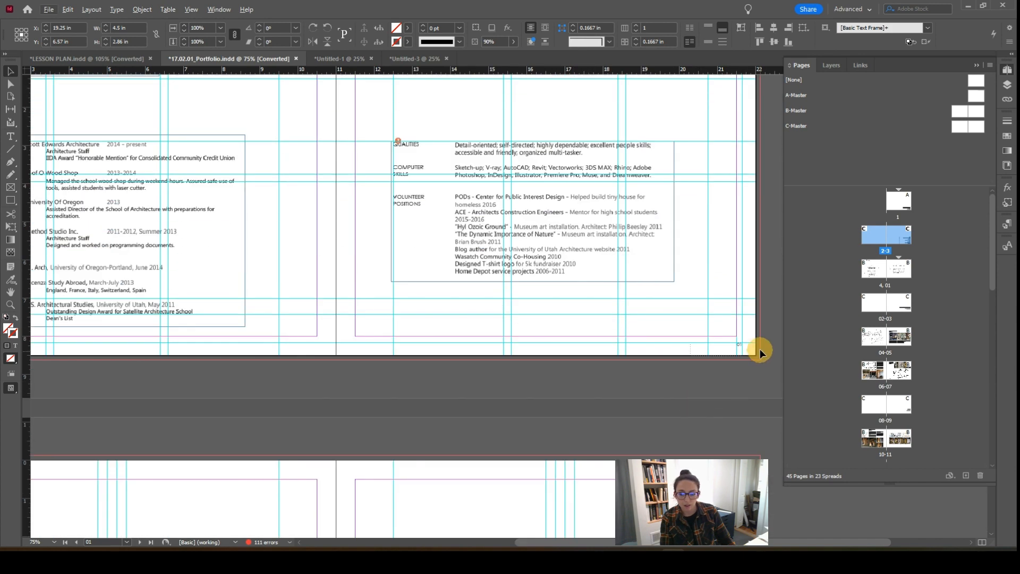
pyautogui.scroll(-1, 758, 345)
pyautogui.scroll(-1, 736, 272)
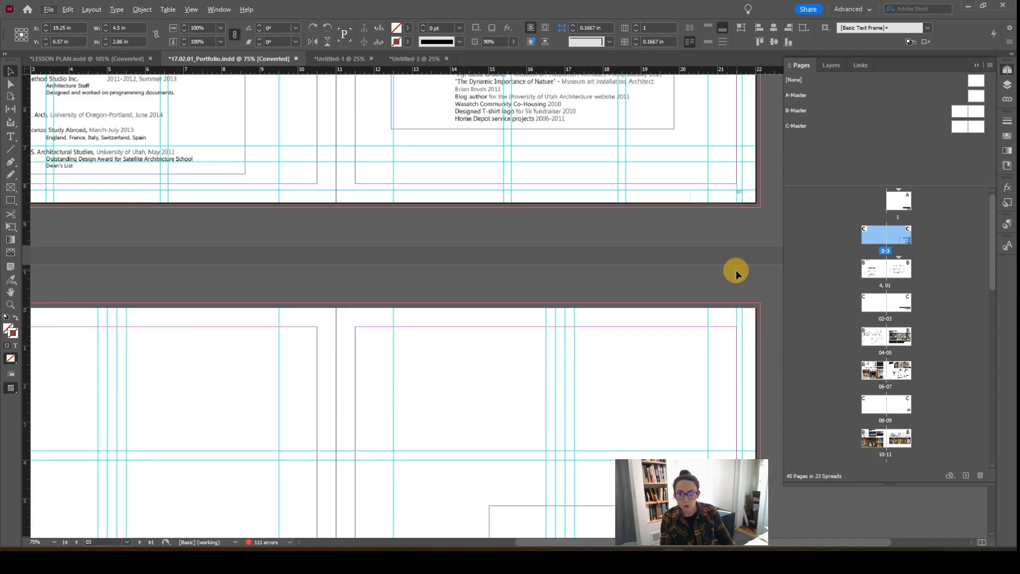
pyautogui.scroll(-5, 736, 272)
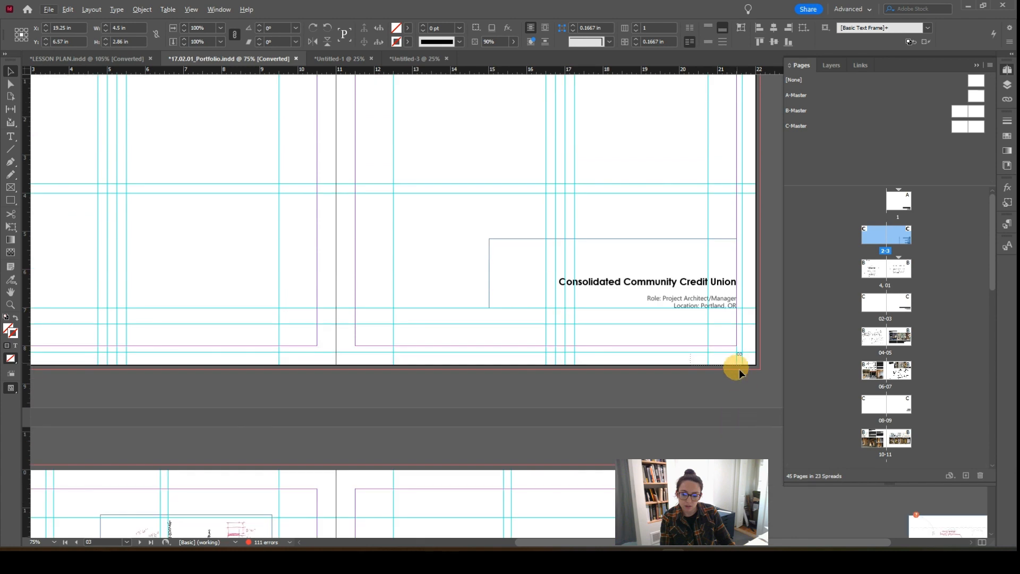
pyautogui.scroll(-1, 734, 371)
pyautogui.scroll(1, 747, 338)
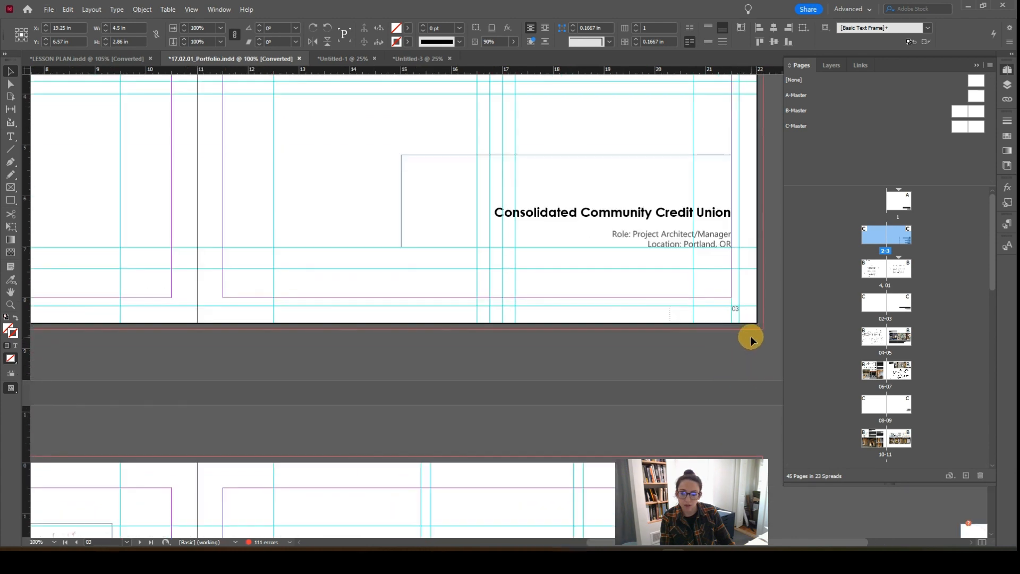
pyautogui.scroll(1, 751, 336)
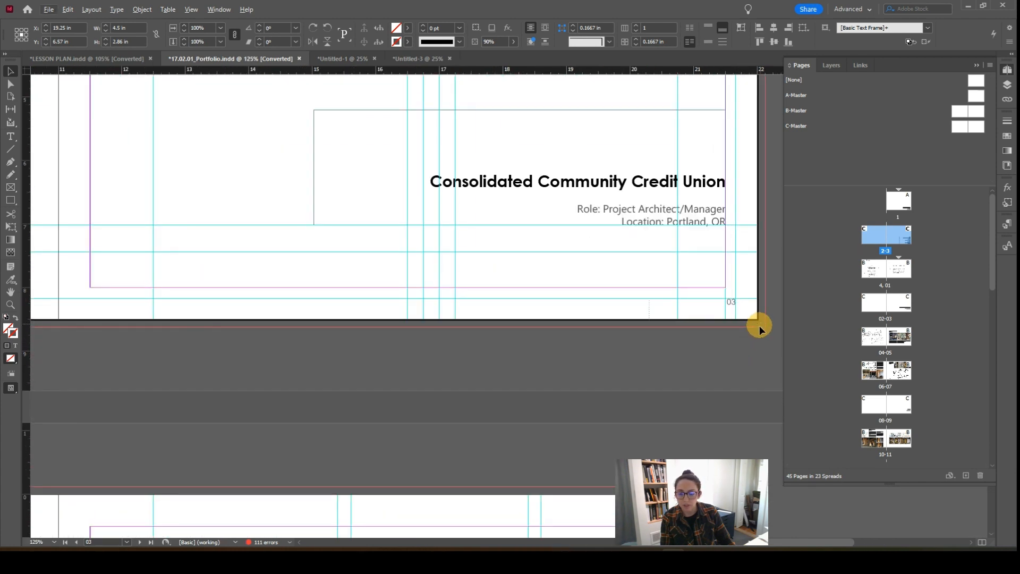
pyautogui.scroll(-1, 759, 326)
pyautogui.scroll(-2, 759, 330)
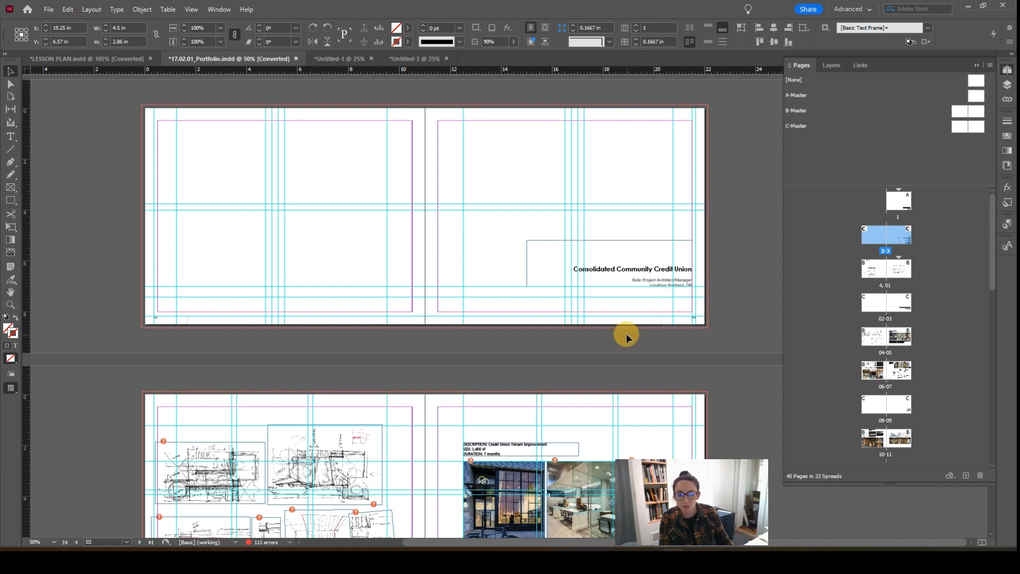
pyautogui.scroll(-5, 626, 335)
pyautogui.scroll(5, 627, 335)
pyautogui.scroll(2, 624, 335)
pyautogui.scroll(-2, 616, 340)
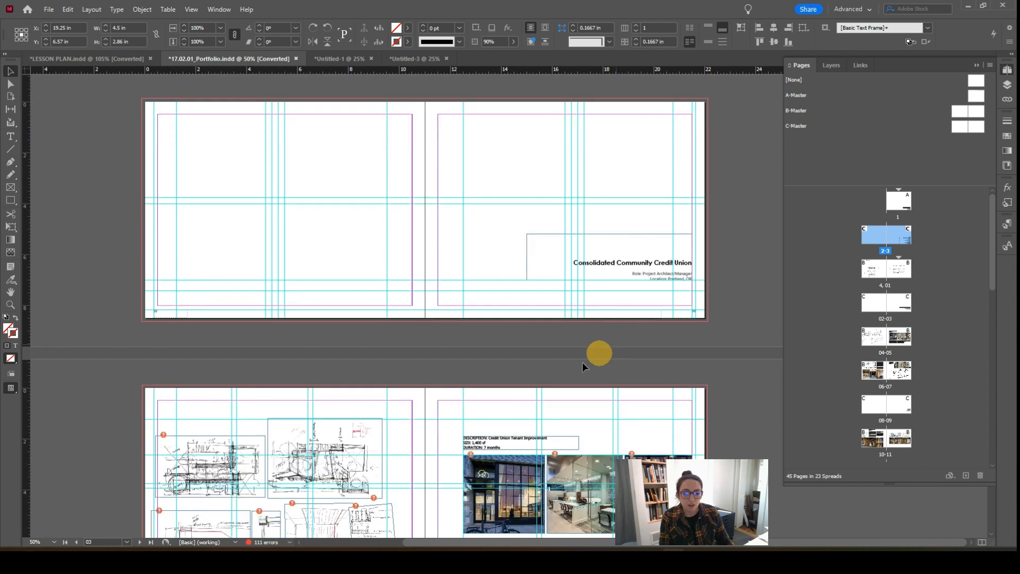
pyautogui.scroll(2, 489, 365)
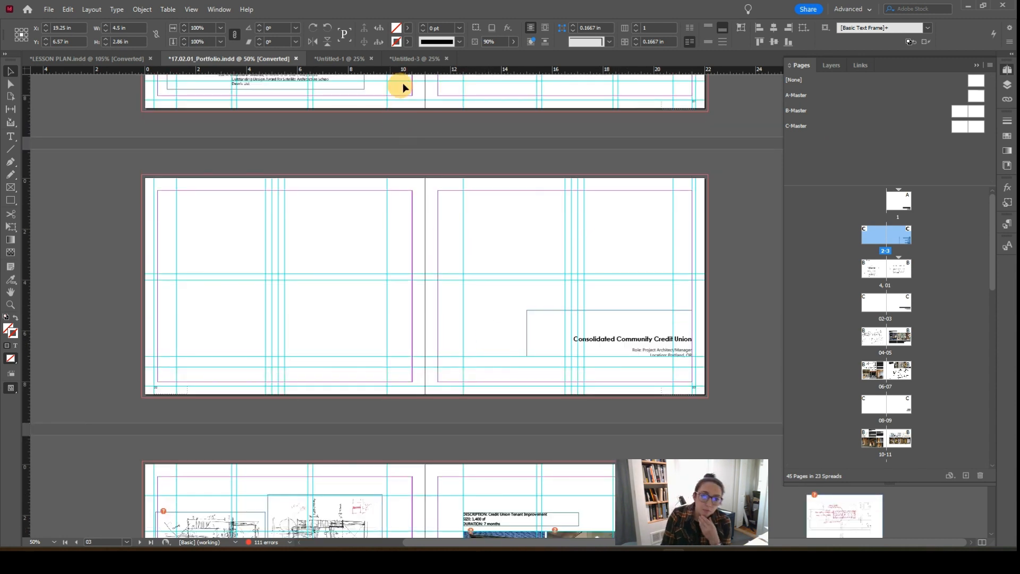
# Step: Switch to the Untitled-3 document and open the right page of its C-Body parent
pyautogui.click(414, 59)
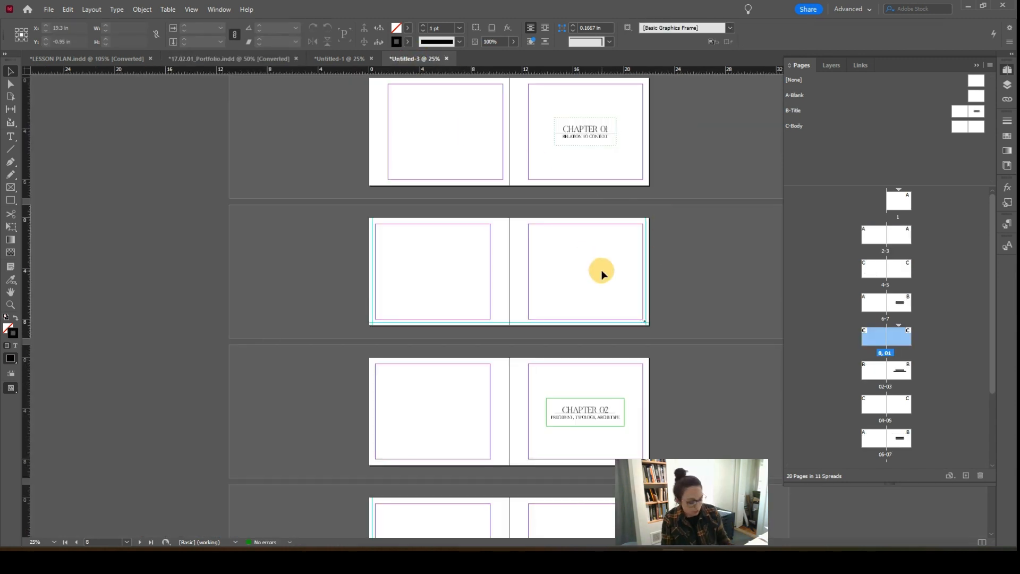
pyautogui.scroll(1, 608, 270)
pyautogui.moveTo(648, 270); pyautogui.dragTo(440, 307)
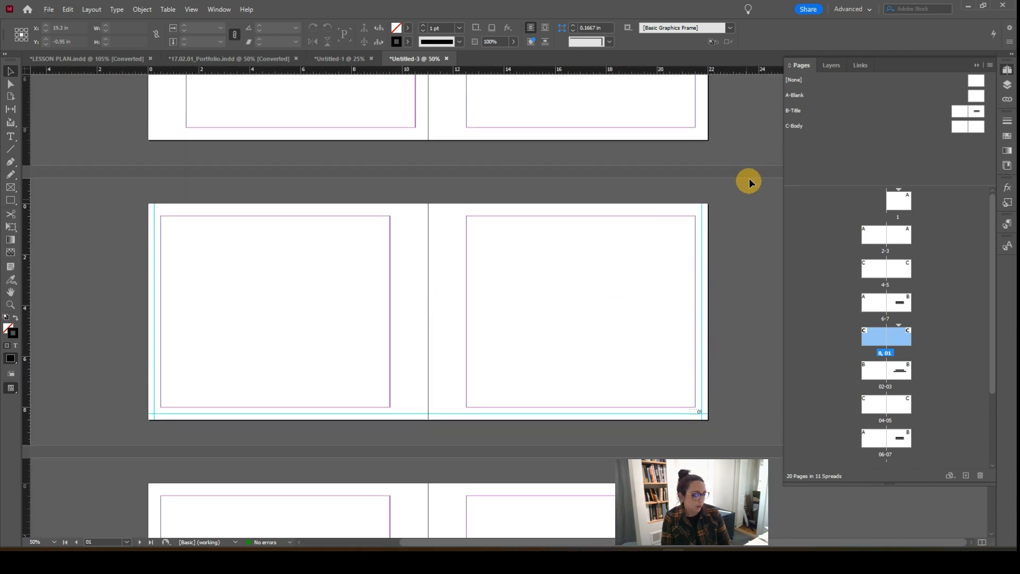
pyautogui.doubleClick(977, 125)
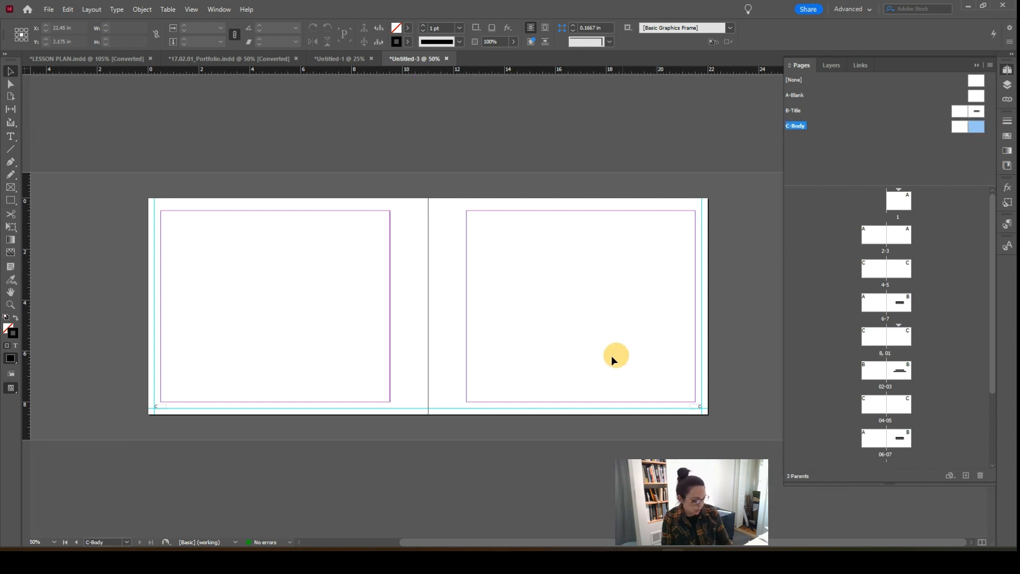
pyautogui.scroll(1, 611, 356)
pyautogui.moveTo(615, 348); pyautogui.dragTo(505, 361)
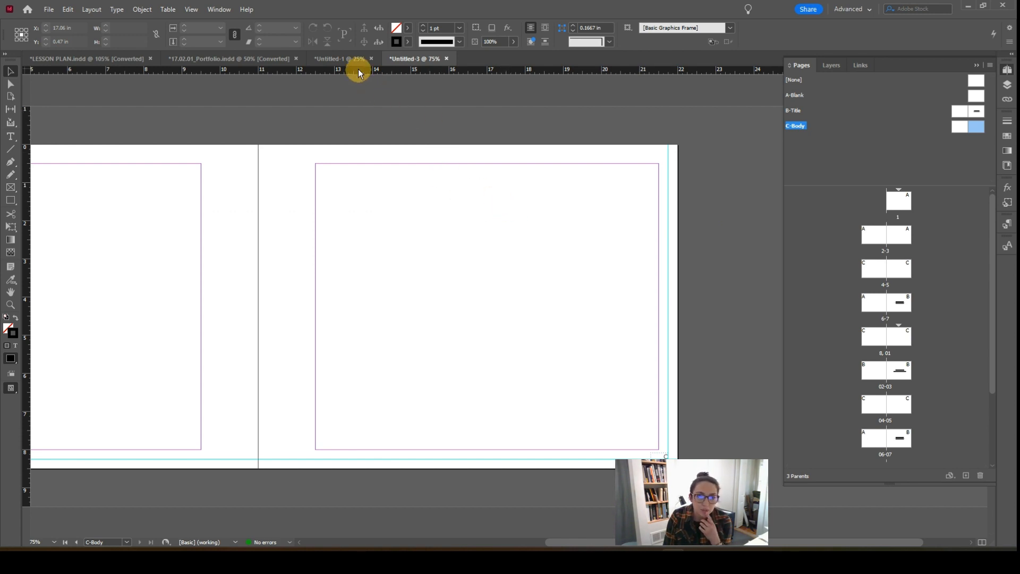
# Step: Switch to the Untitled-1 document, open its C-Body parent and show the guides and frame edges
pyautogui.click(325, 59)
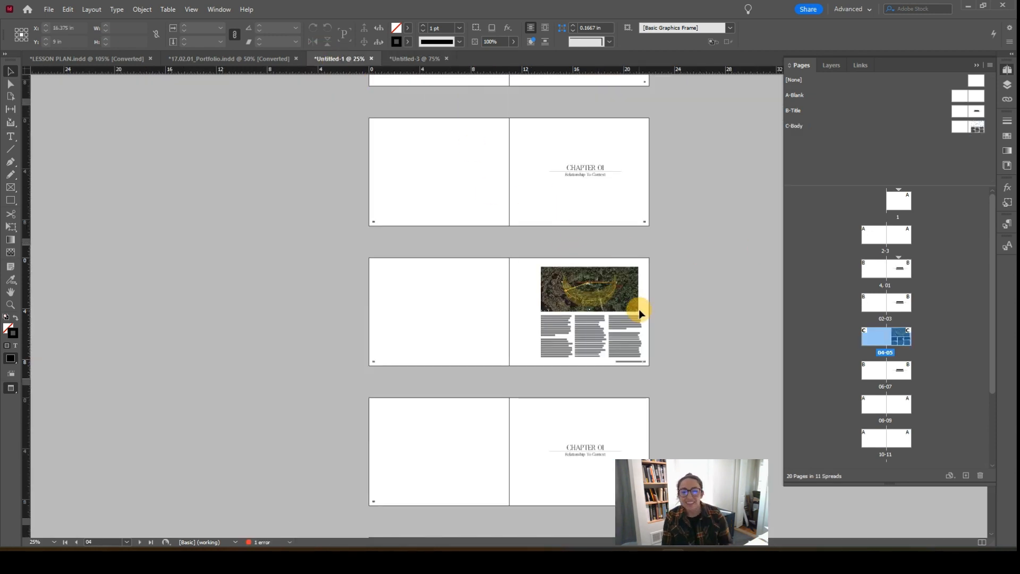
pyautogui.hotkey('ctrl', '=')
pyautogui.hotkey('ctrl', '=')
pyautogui.moveTo(611, 300); pyautogui.dragTo(419, 342)
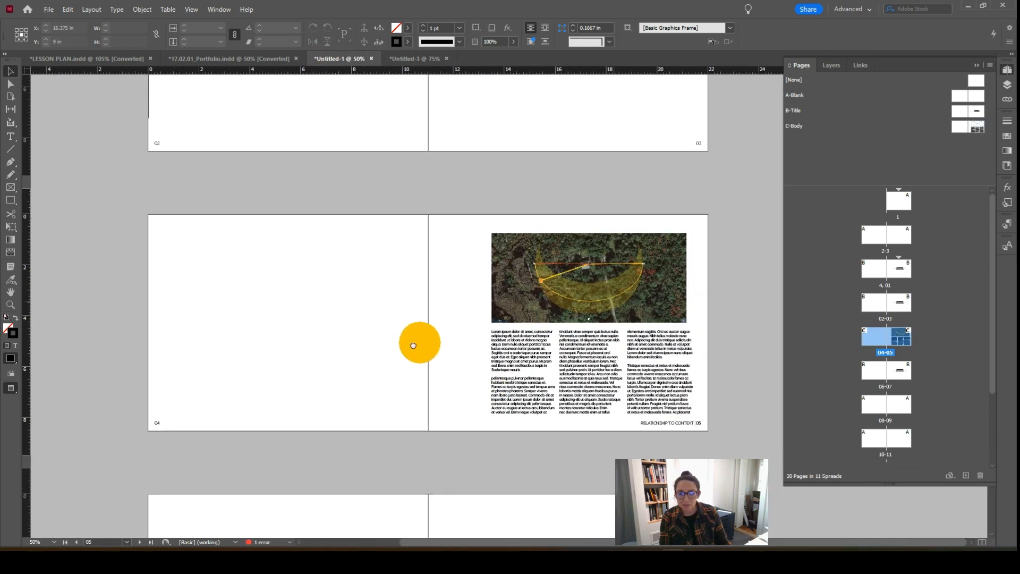
pyautogui.doubleClick(974, 128)
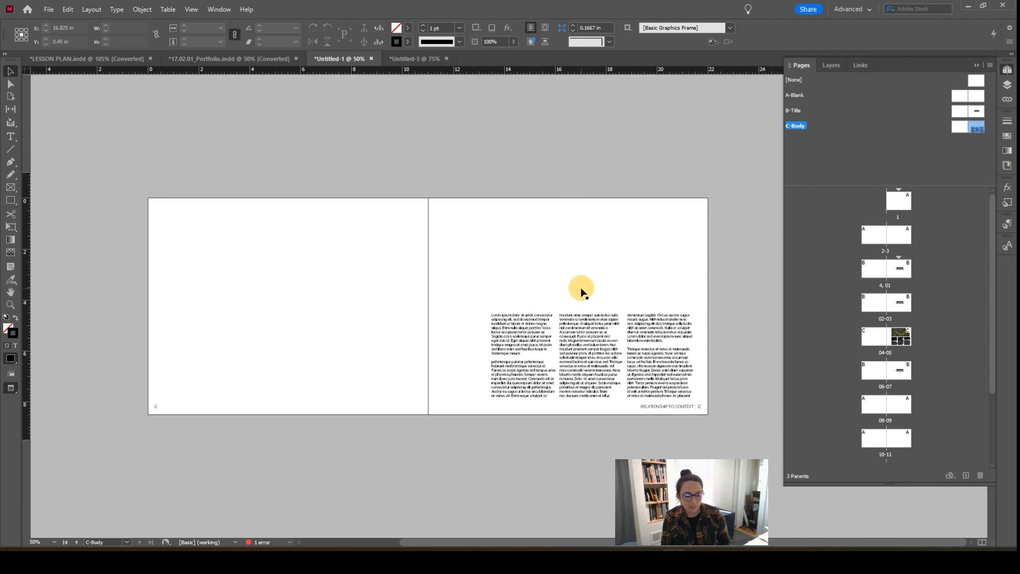
pyautogui.press('w')
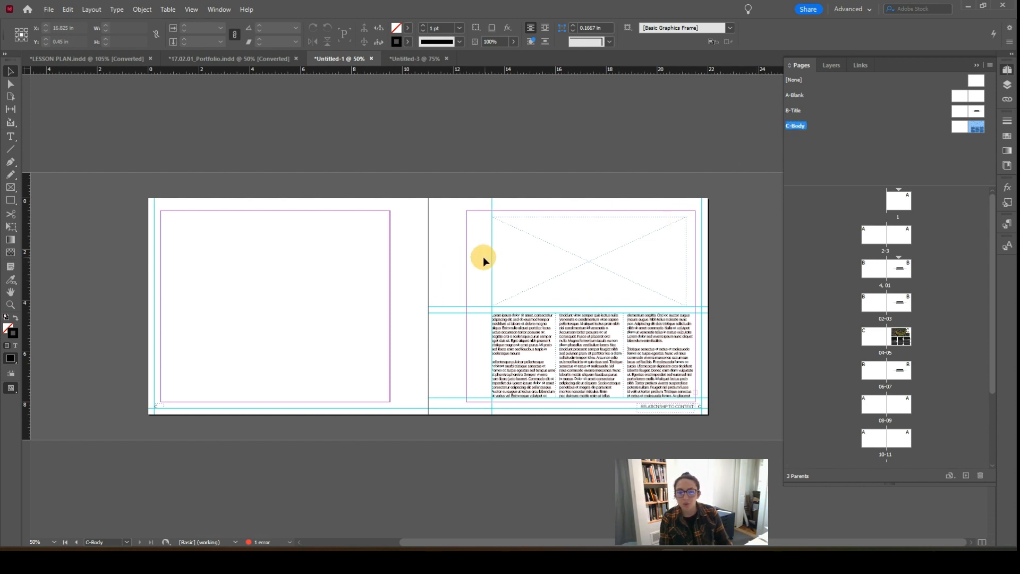
# Step: Copy the vertical guides and the two middle horizontal guides from the right page of the Untitled-1 C-Body parent
pyautogui.click(429, 236)
pyautogui.scroll(1, 482, 257)
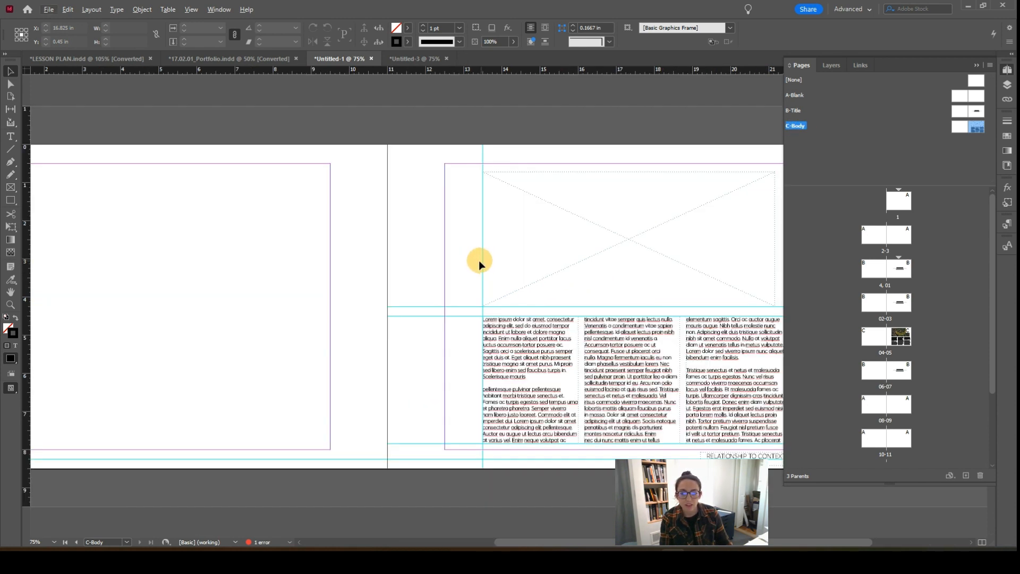
pyautogui.moveTo(471, 261); pyautogui.dragTo(333, 274)
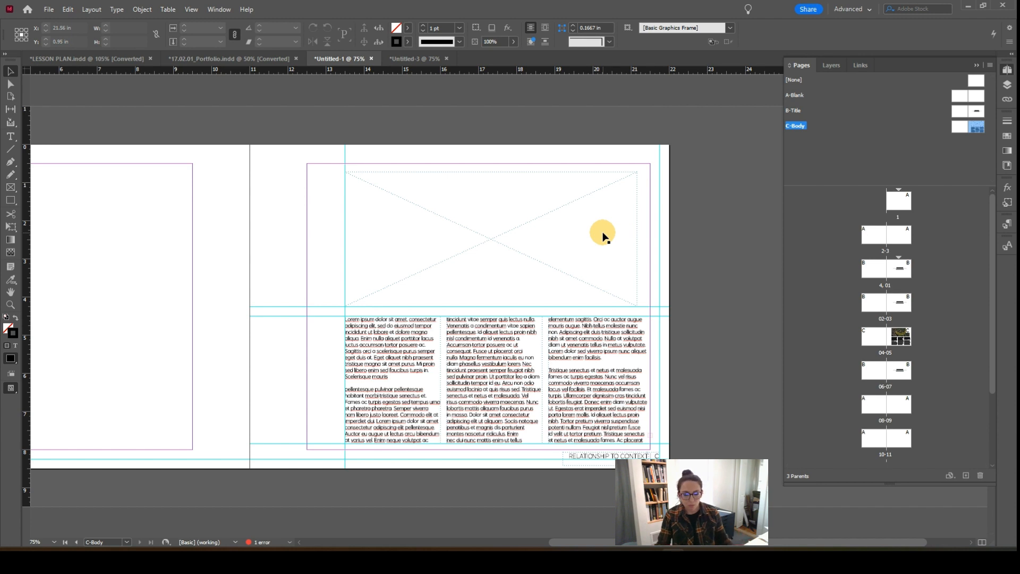
pyautogui.click(595, 198)
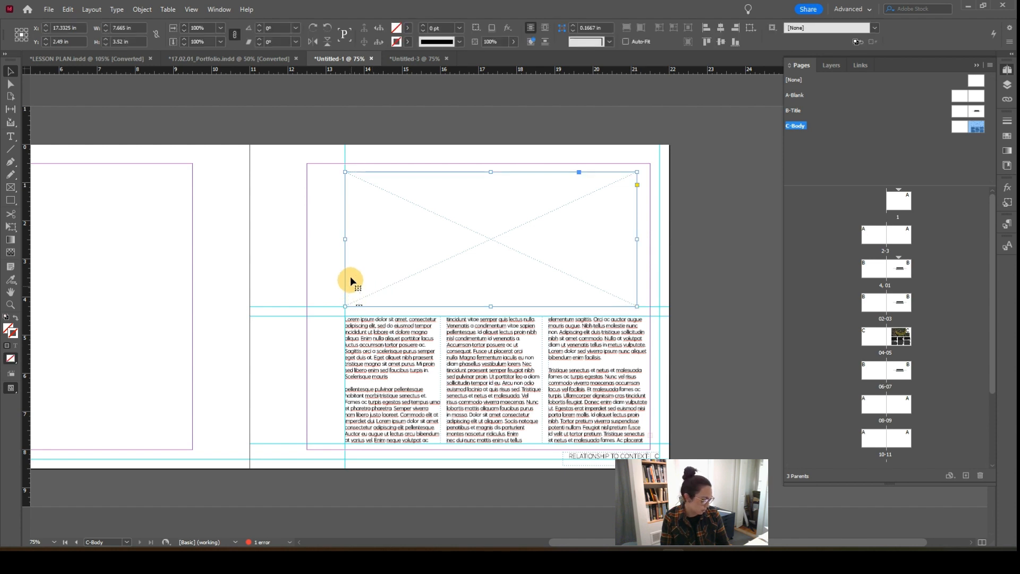
pyautogui.click(659, 319)
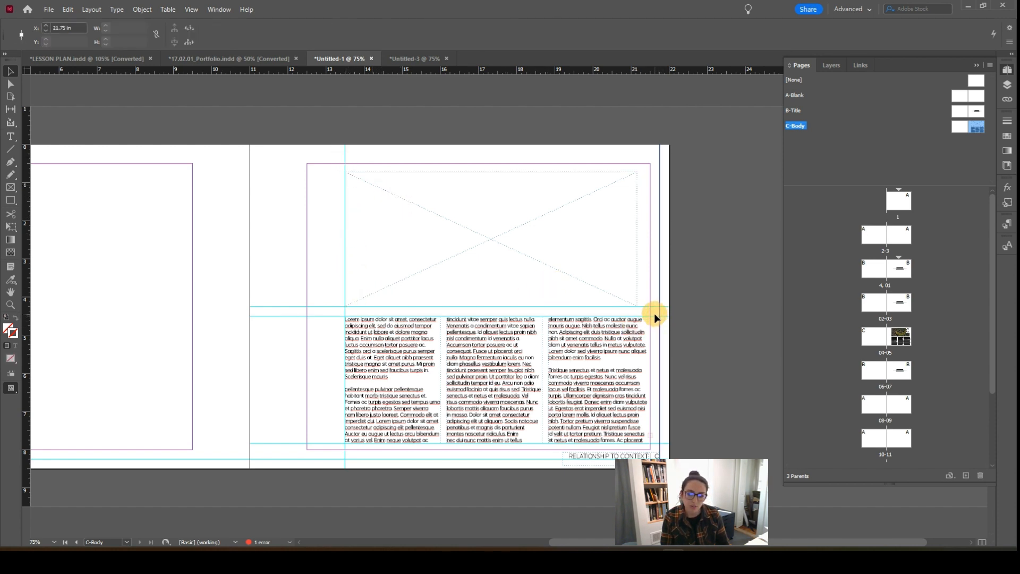
pyautogui.click(655, 308)
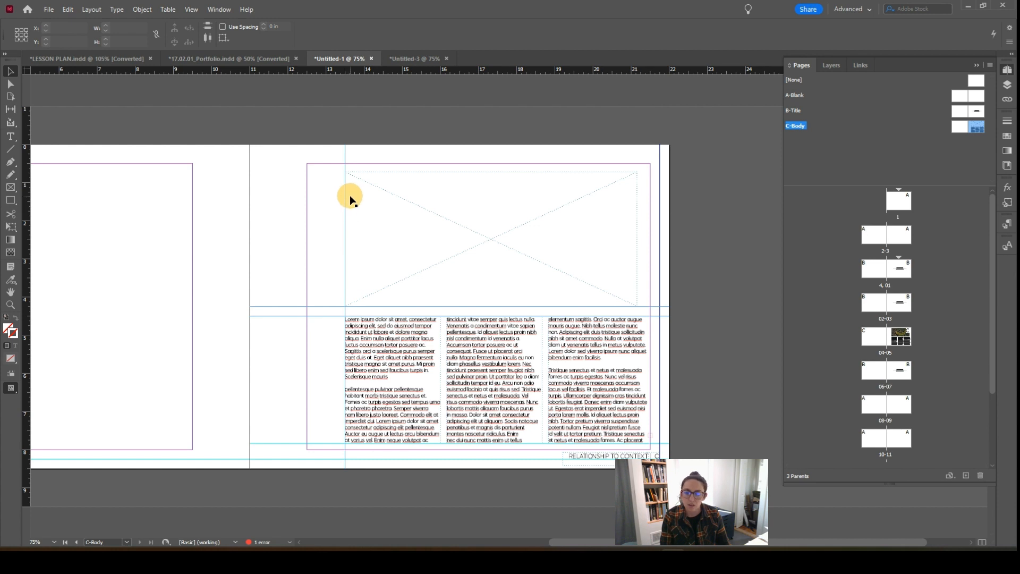
pyautogui.rightClick(332, 181)
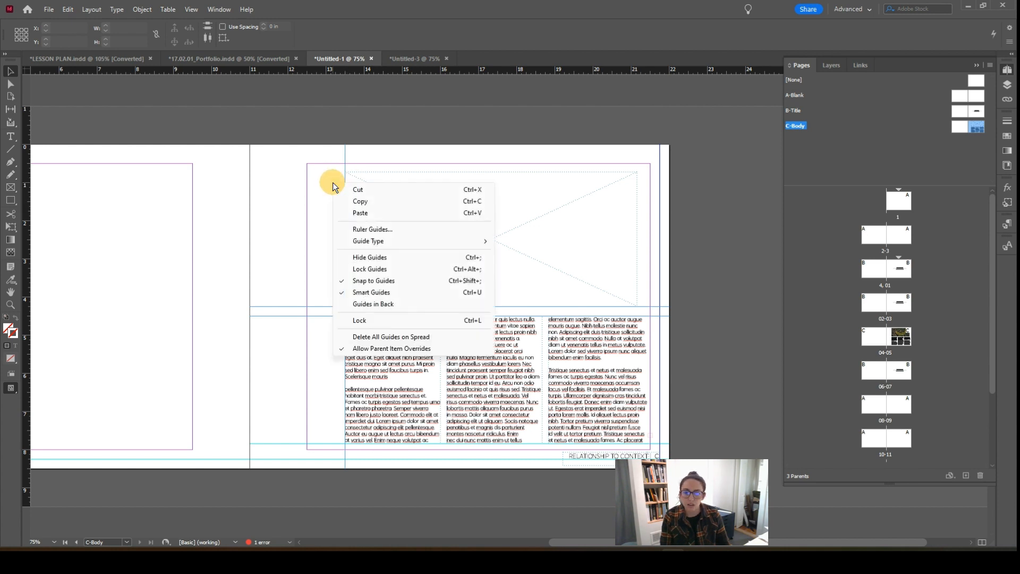
pyautogui.click(361, 202)
# Step: Paste the copied guides in place on the right page of the C-Body parent in Untitled-3
pyautogui.click(417, 59)
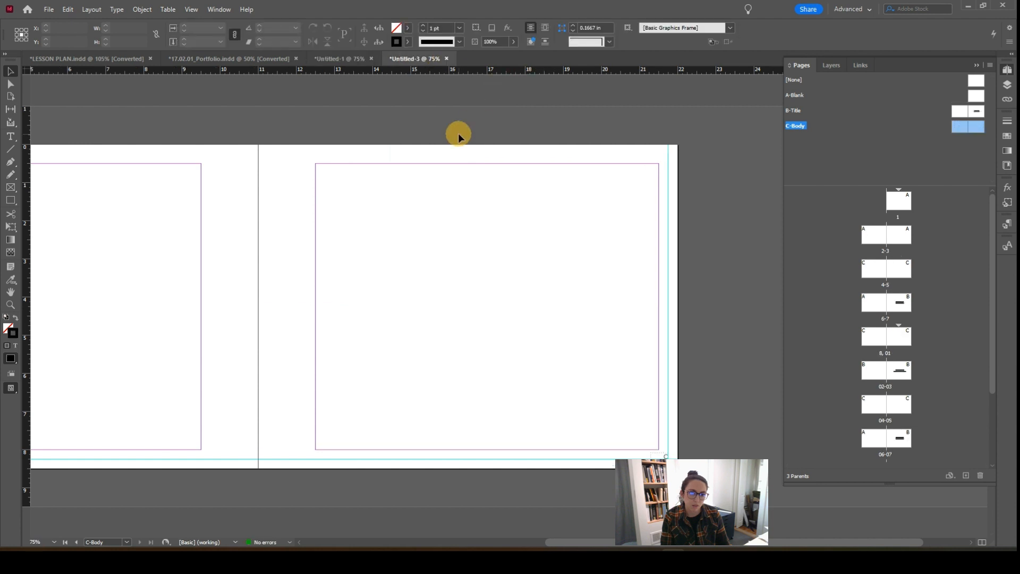
pyautogui.doubleClick(977, 126)
pyautogui.rightClick(377, 232)
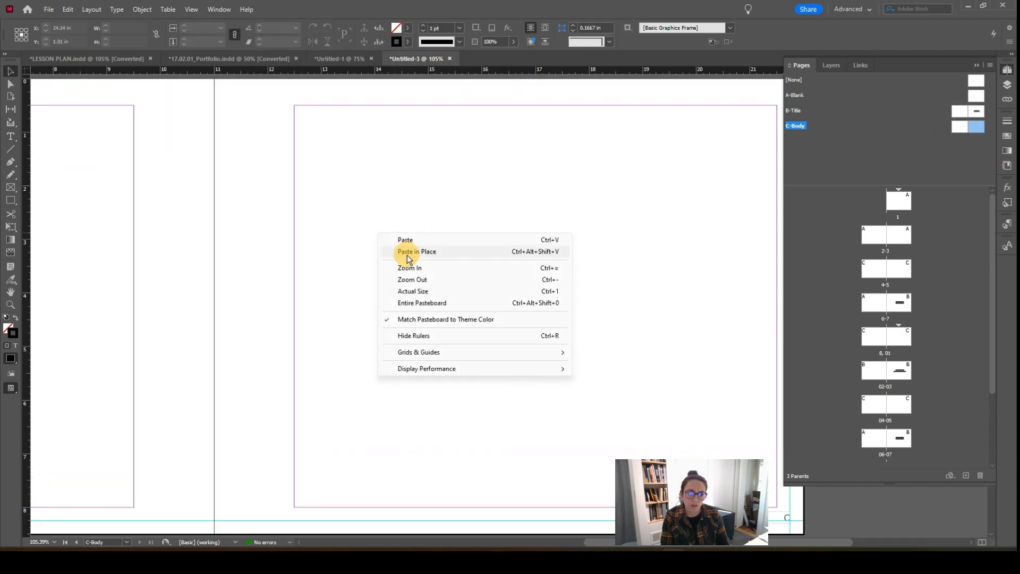
pyautogui.click(408, 252)
pyautogui.hotkey('ctrl', '5')
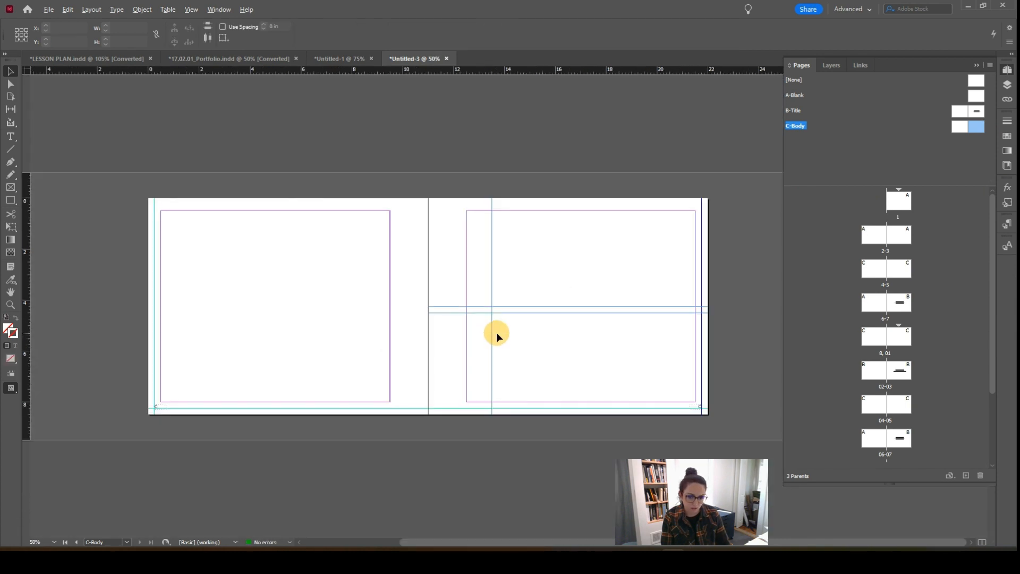
pyautogui.click(631, 352)
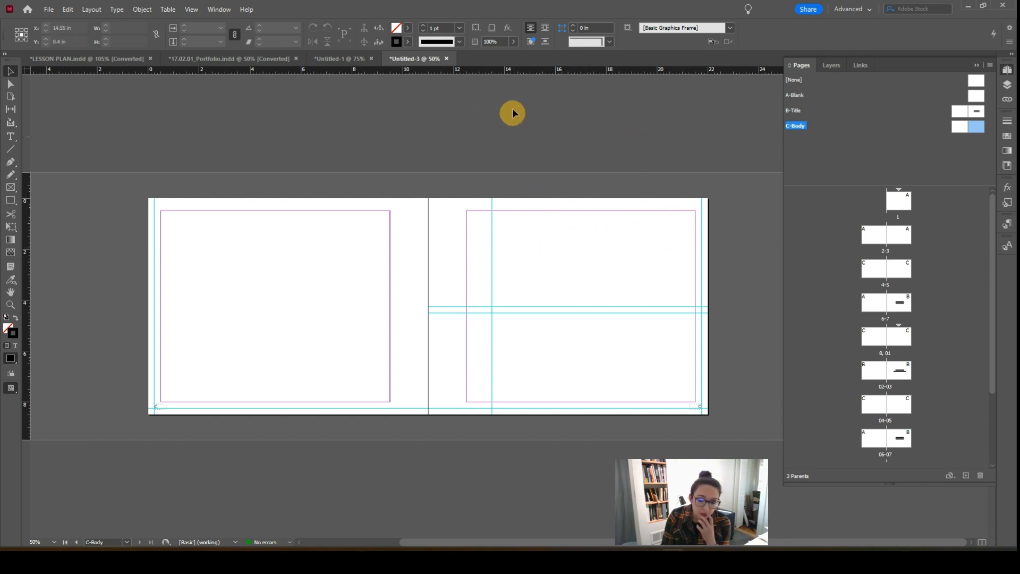
# Step: Copy the empty image frame from the Untitled-1 C-Body parent and paste it in place on the C-Body parent in Untitled-3
pyautogui.click(340, 59)
pyautogui.click(508, 216)
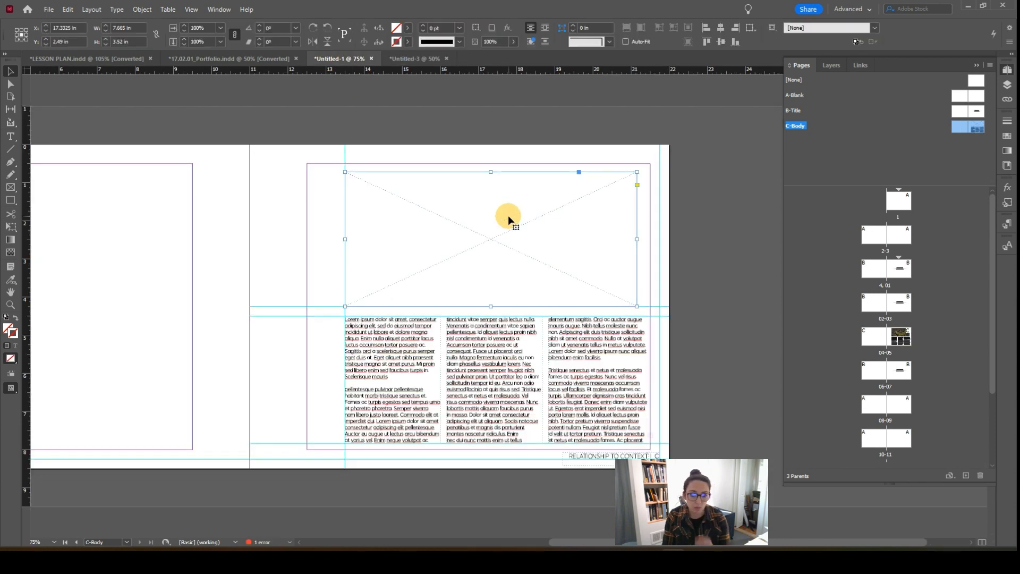
pyautogui.click(416, 59)
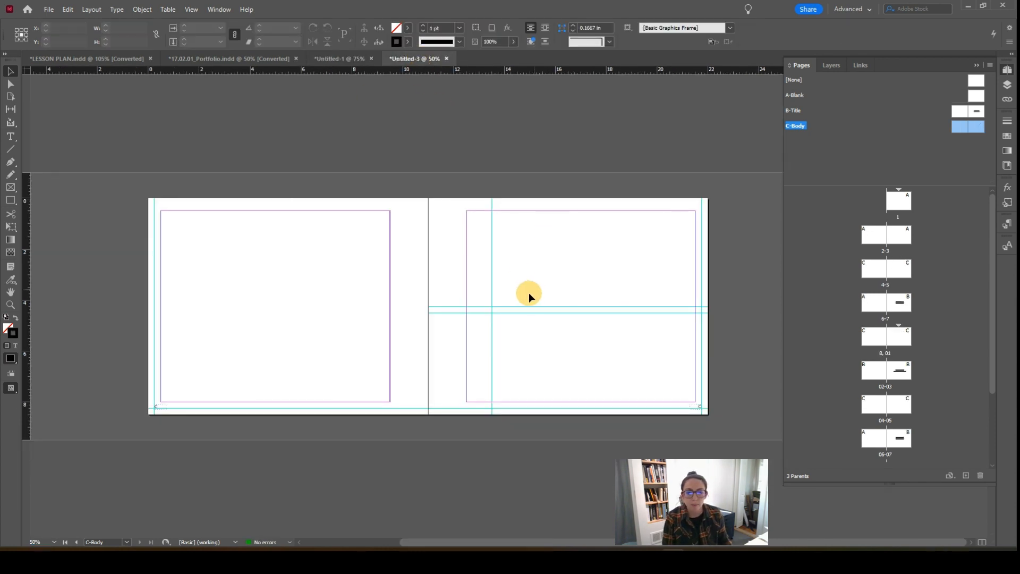
pyautogui.rightClick(525, 274)
pyautogui.click(553, 296)
pyautogui.click(599, 360)
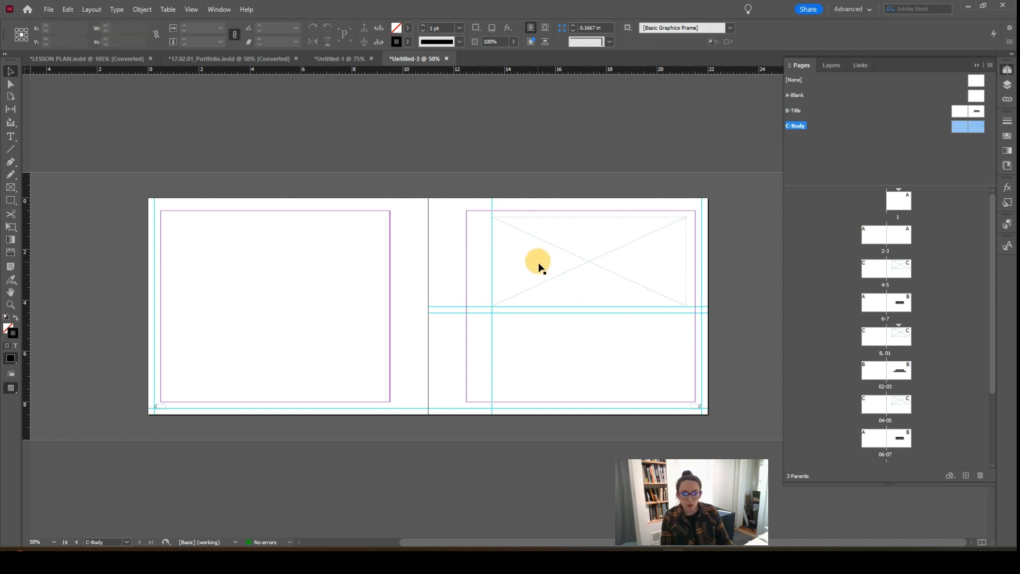
# Step: Switch to the Lorem Ipsum Generator page in the browser, review the five generated paragraphs, copy them and return to the Untitled-3 document
pyautogui.scroll(1, 606, 338)
pyautogui.moveTo(614, 356); pyautogui.dragTo(453, 346)
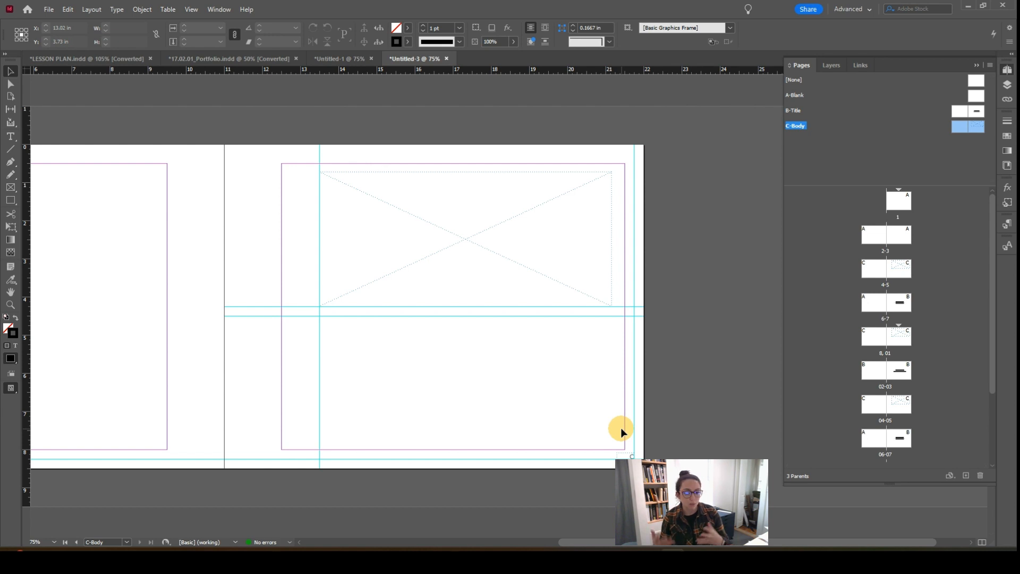
pyautogui.moveTo(625, 553)
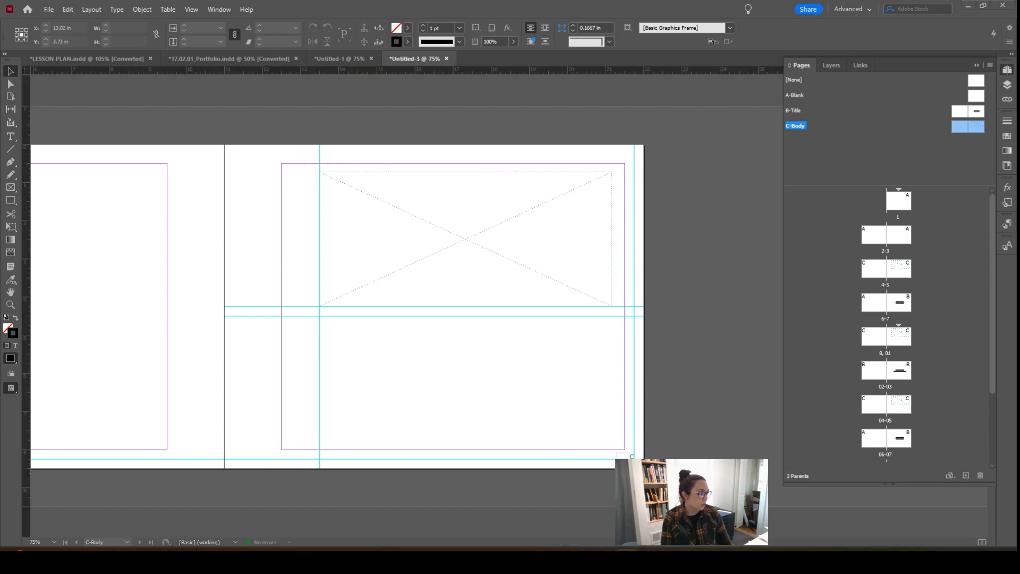
pyautogui.moveTo(0, 32); pyautogui.dragTo(333, 33)
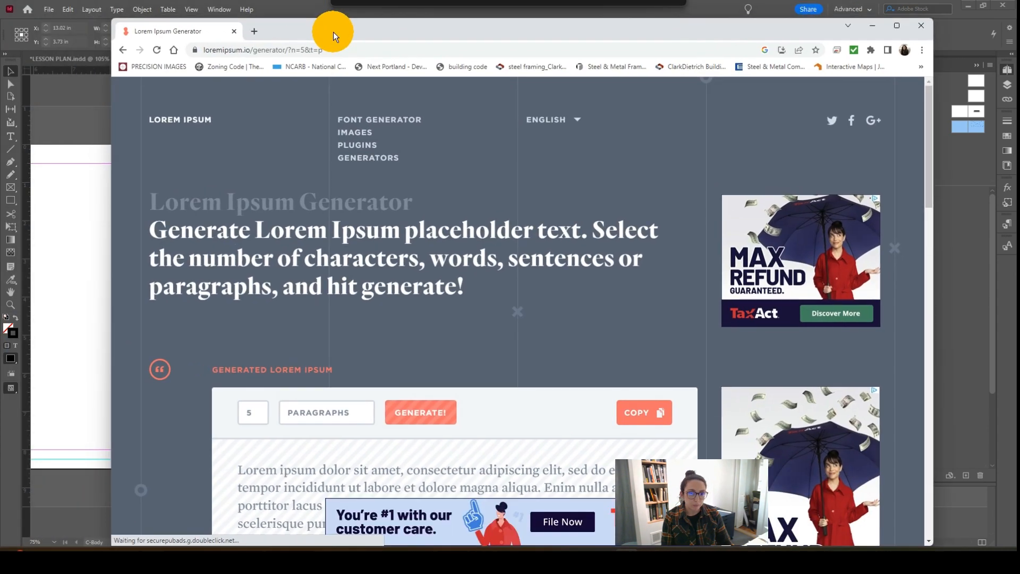
pyautogui.scroll(-10, 413, 313)
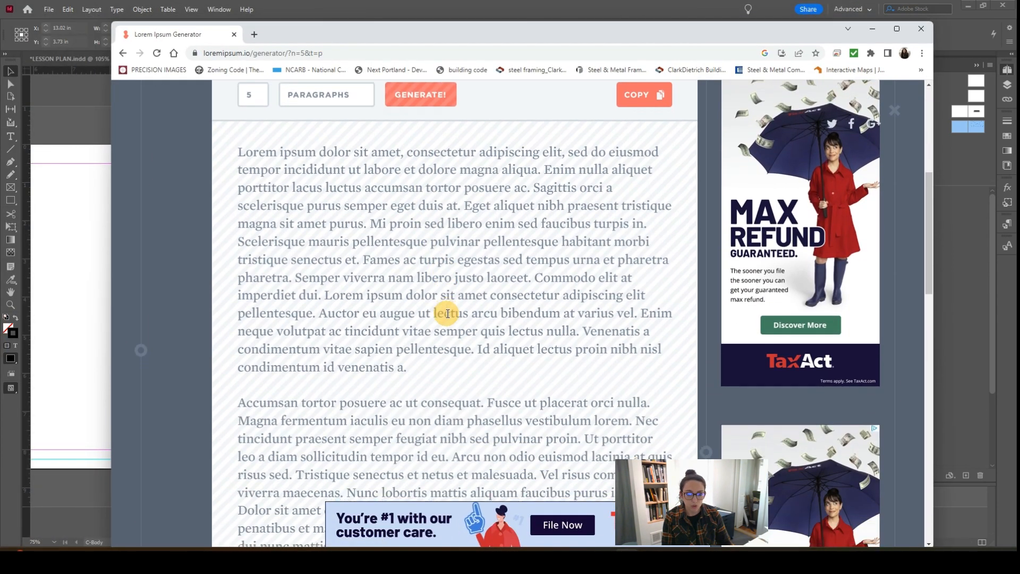
pyautogui.scroll(-3, 448, 312)
pyautogui.scroll(7, 438, 298)
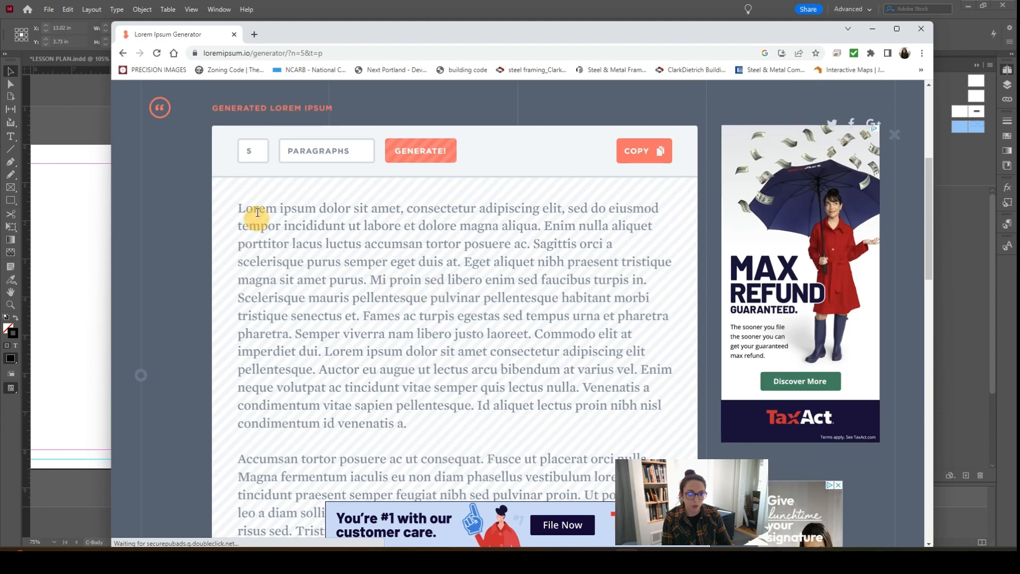
pyautogui.scroll(-4, 349, 234)
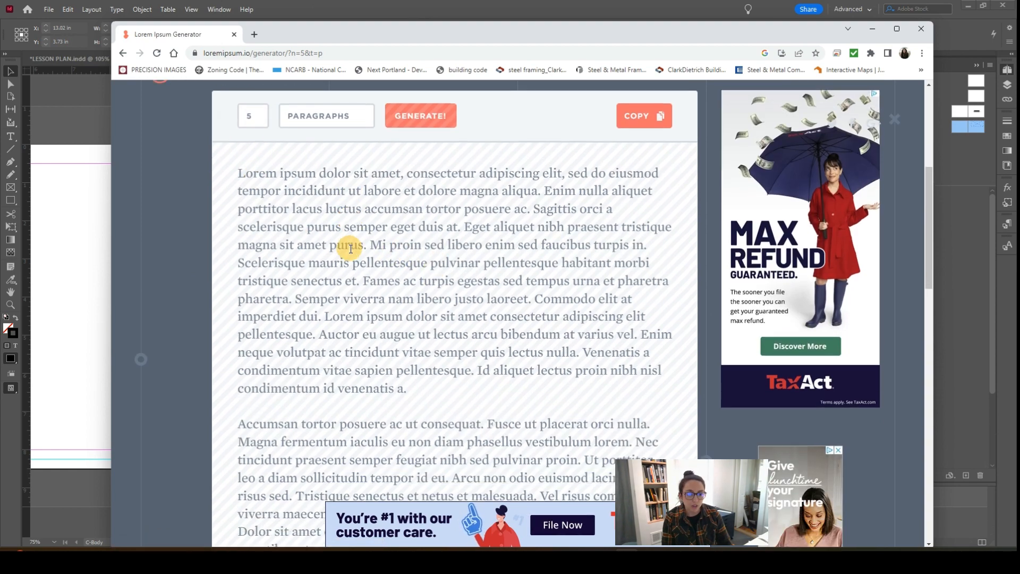
pyautogui.scroll(-9, 353, 251)
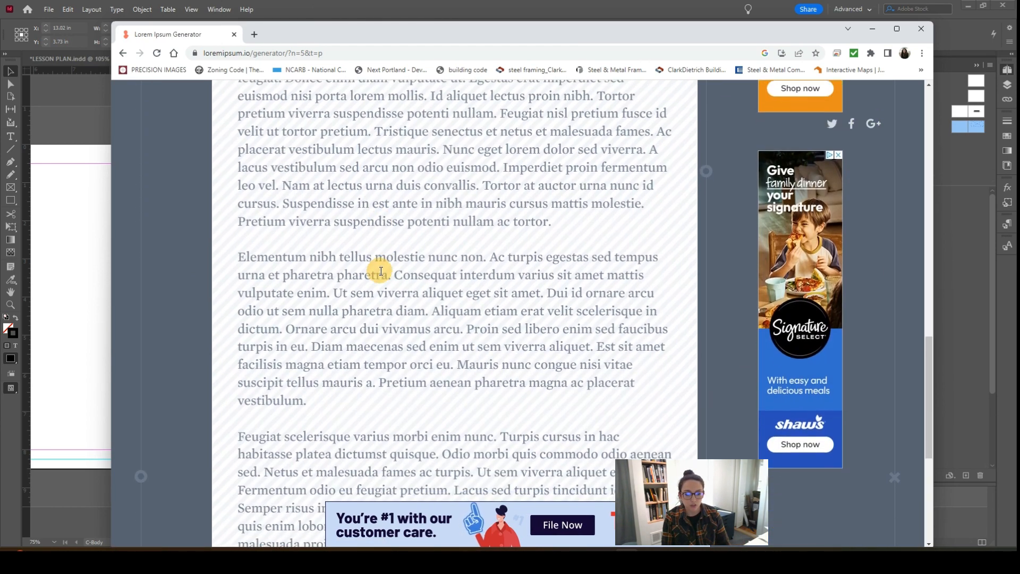
pyautogui.scroll(2, 382, 259)
pyautogui.scroll(12, 382, 259)
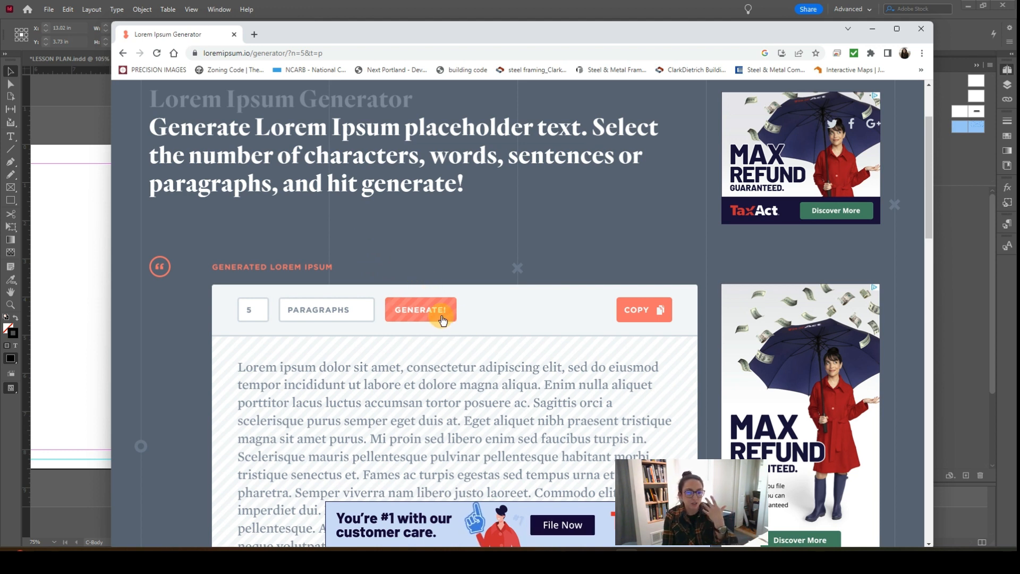
pyautogui.click(635, 309)
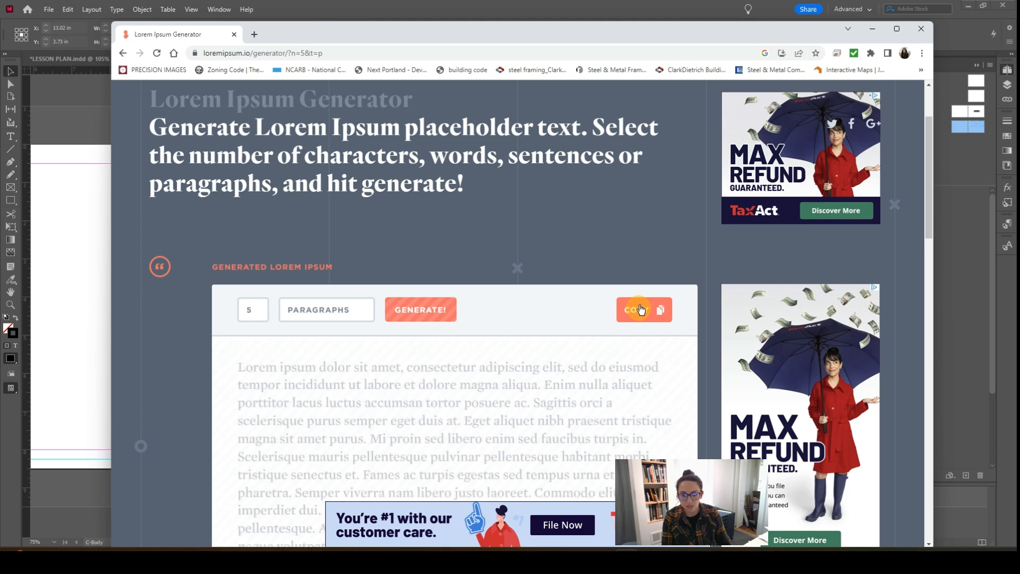
pyautogui.click(872, 30)
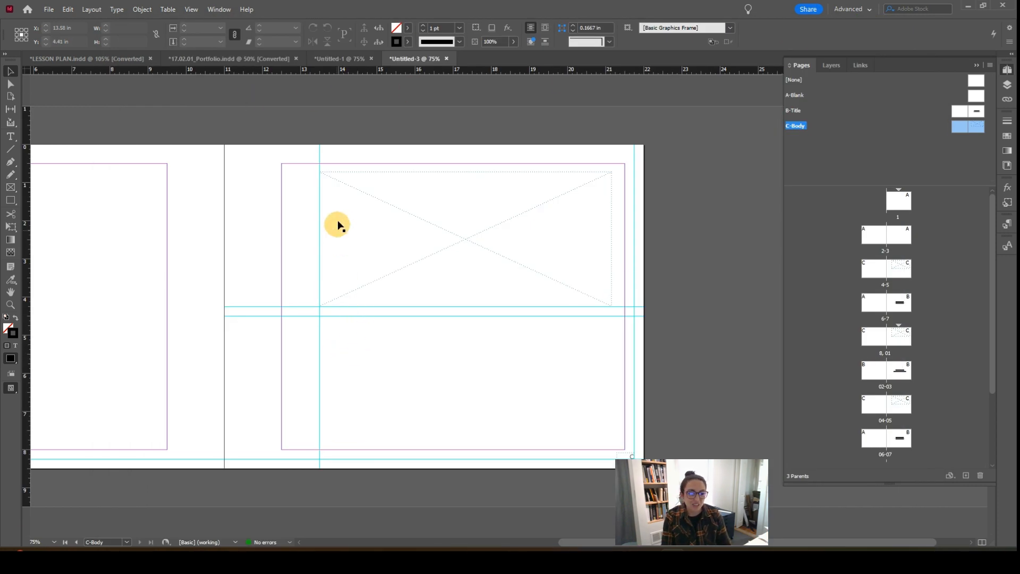
# Step: Draw a text frame below the image frame on the right C-Body parent page and paste the lorem ipsum text into it
pyautogui.click(11, 137)
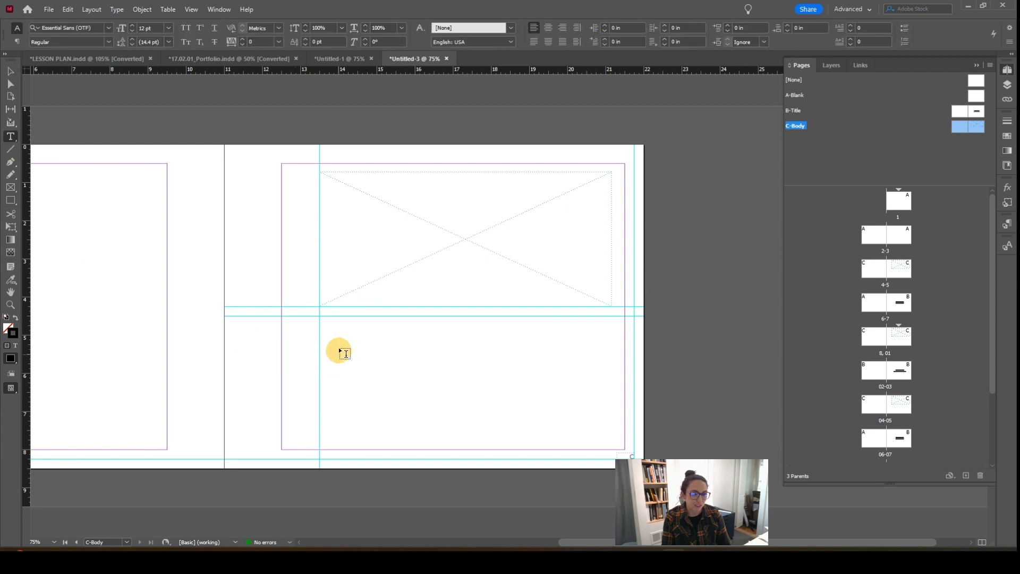
pyautogui.moveTo(332, 325); pyautogui.dragTo(436, 446)
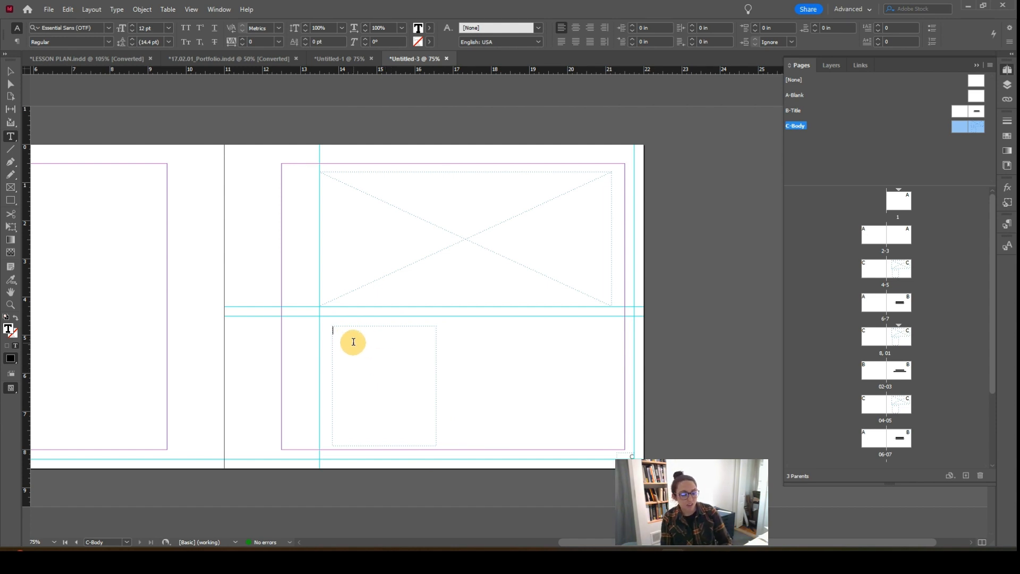
pyautogui.rightClick(353, 341)
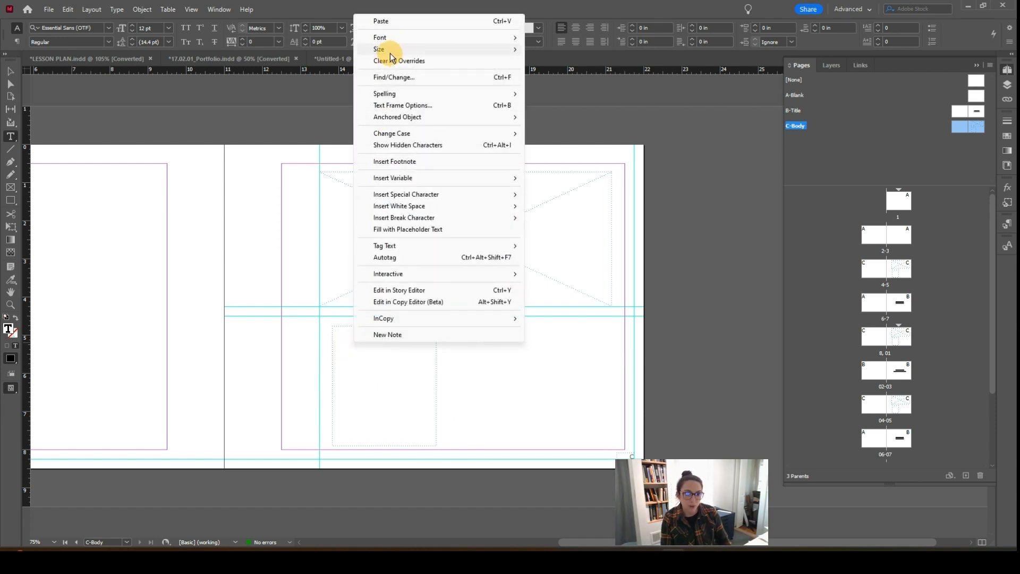
pyautogui.click(387, 21)
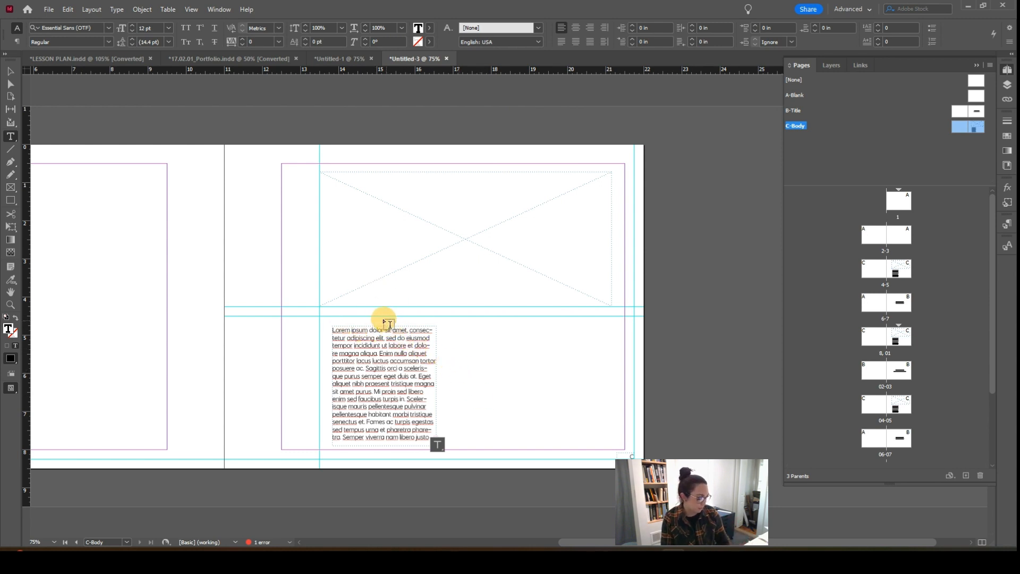
# Step: Move the lorem ipsum text frame to the intersection of the guides below the image frame and extend it down to the bottom margin
pyautogui.click(7, 72)
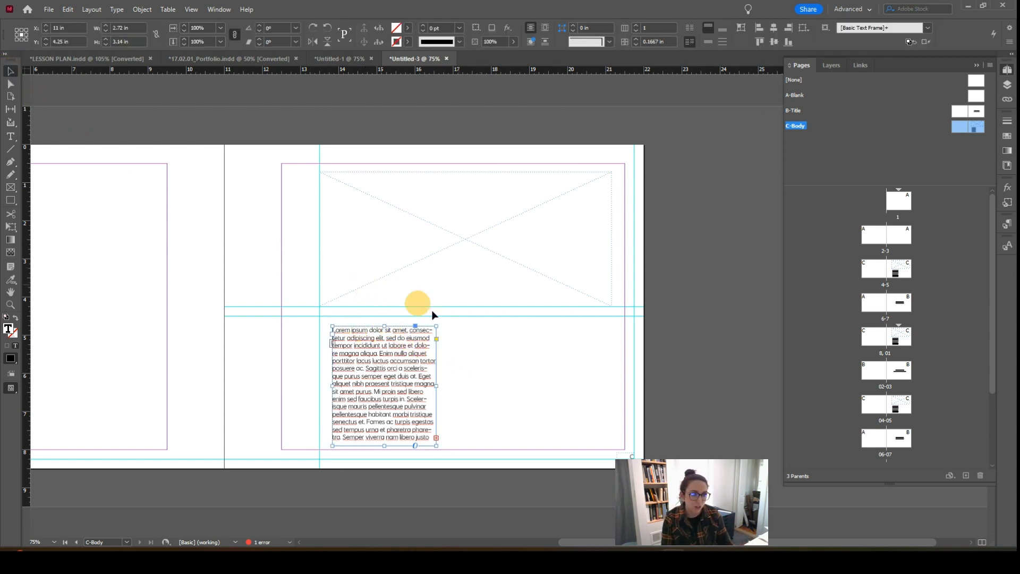
pyautogui.click(390, 391)
pyautogui.moveTo(390, 387); pyautogui.dragTo(377, 377)
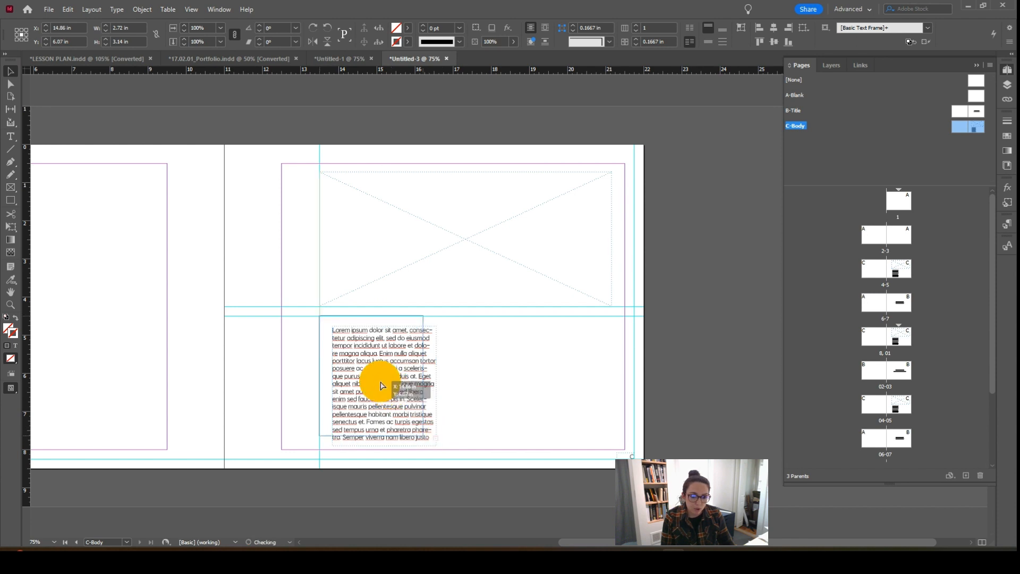
pyautogui.moveTo(370, 436); pyautogui.dragTo(371, 449)
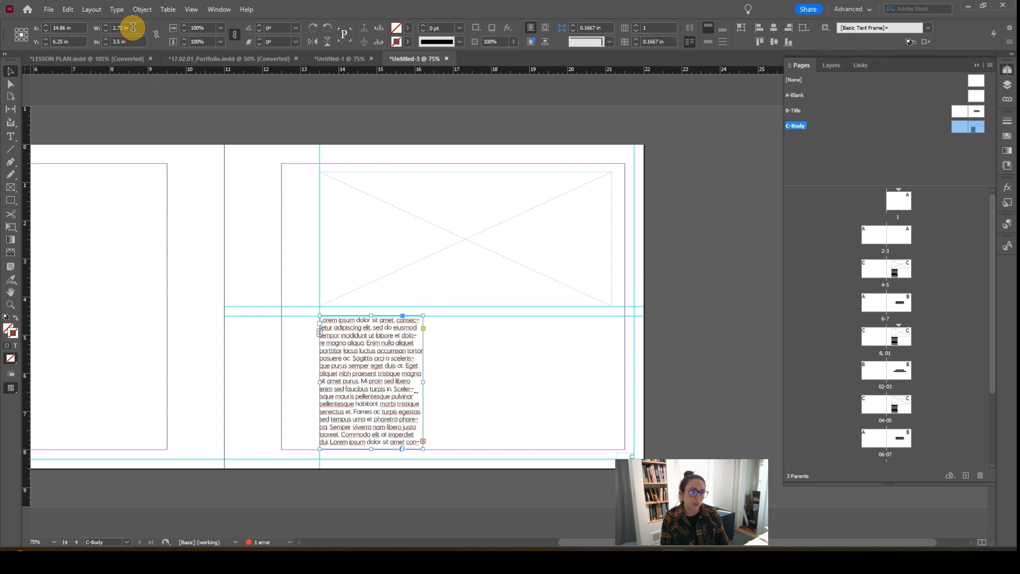
# Step: Set the text frame's width to 2.5 in and realign its left edge with the vertical guide
pyautogui.moveTo(130, 27); pyautogui.dragTo(91, 27)
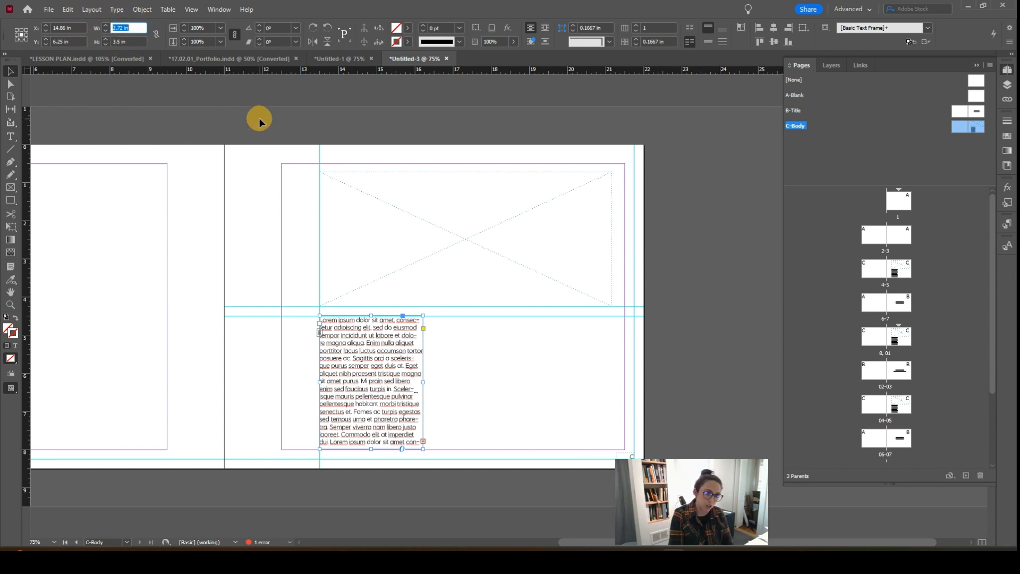
pyautogui.click(156, 35)
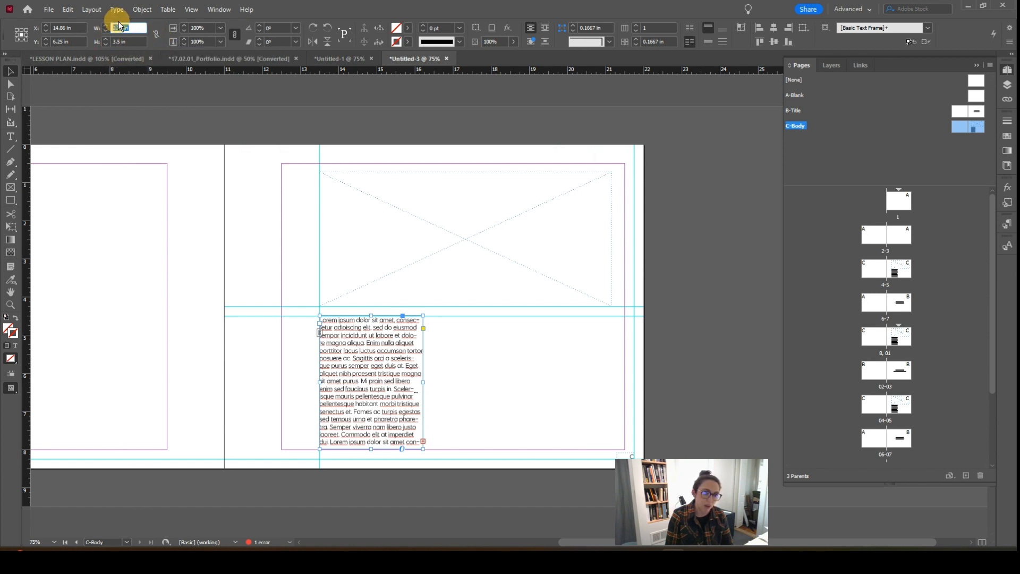
pyautogui.write('2.')
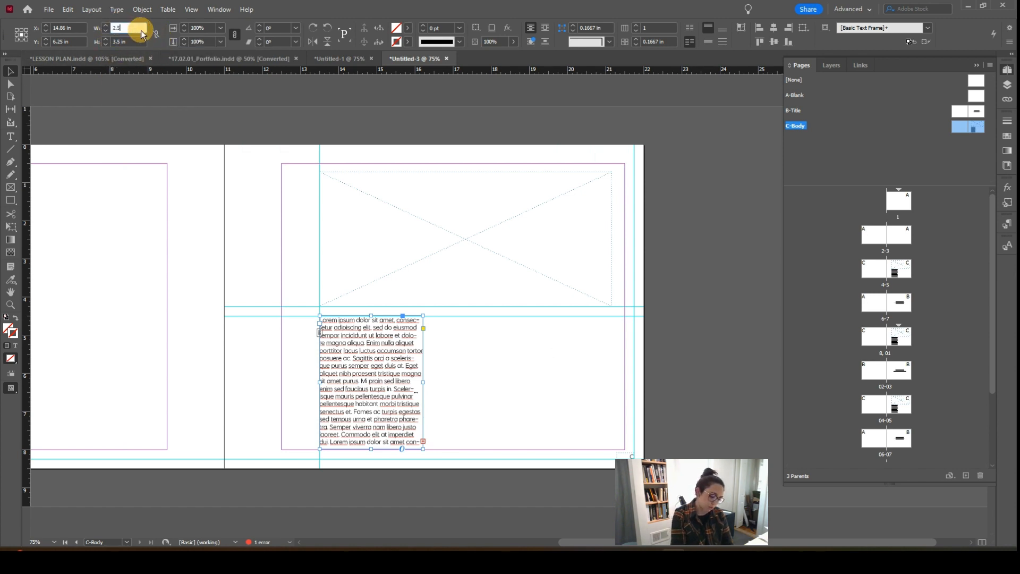
pyautogui.write('5')
pyautogui.press('Return')
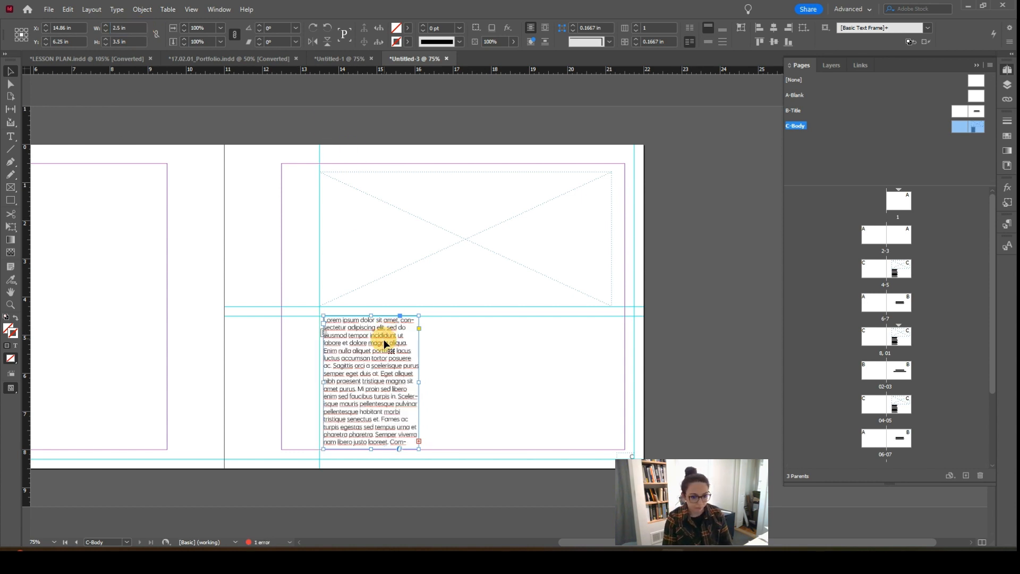
pyautogui.moveTo(388, 348); pyautogui.dragTo(385, 350)
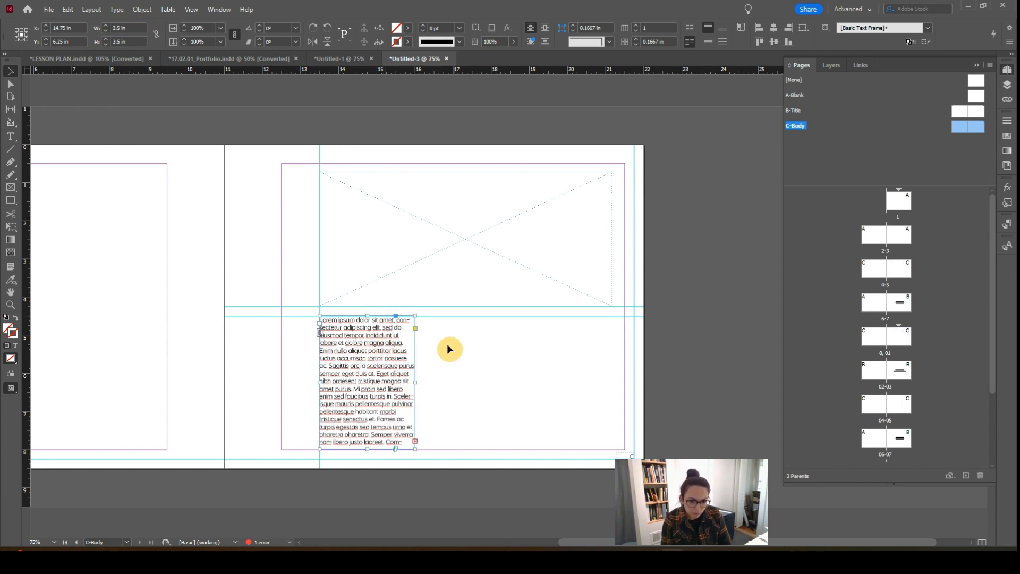
pyautogui.moveTo(367, 315); pyautogui.dragTo(367, 317)
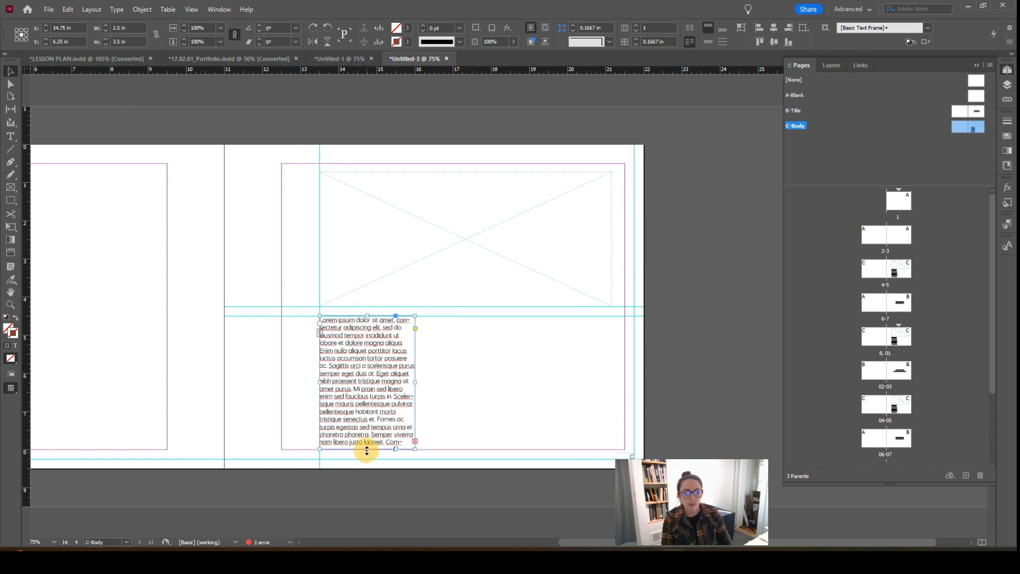
pyautogui.moveTo(367, 449); pyautogui.dragTo(366, 449)
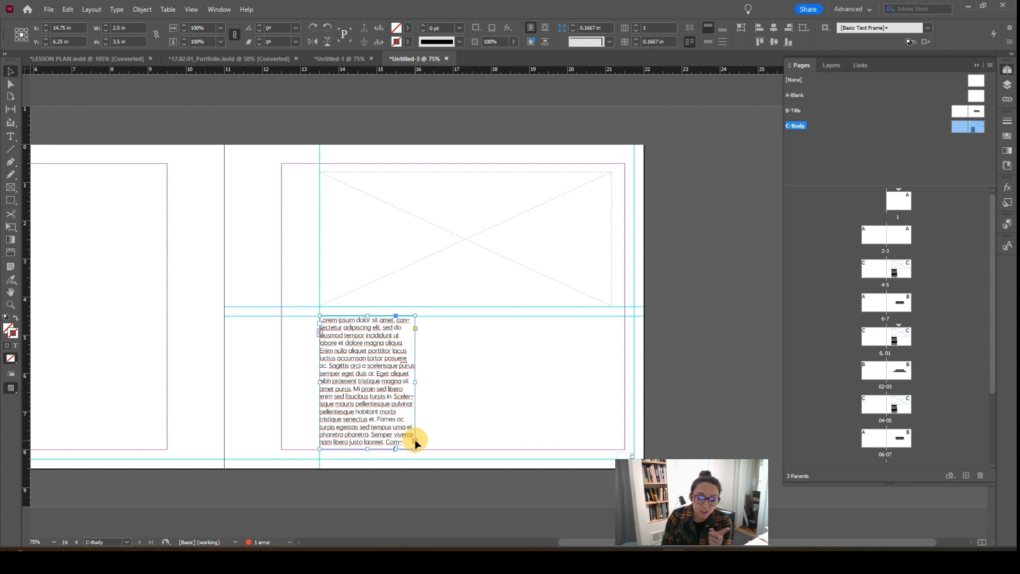
# Step: Thread the overset text into a second frame beside the first, about 5.26 in wide, reaching from the lower horizontal guide to the bottom margin
pyautogui.click(415, 441)
pyautogui.click(493, 417)
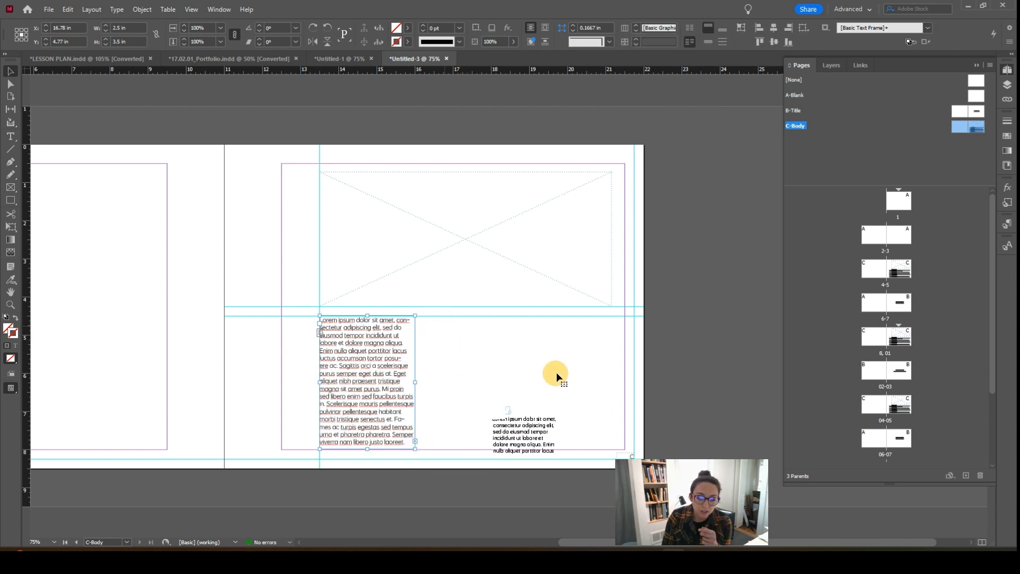
pyautogui.click(556, 372)
pyautogui.moveTo(282, 389); pyautogui.dragTo(424, 376)
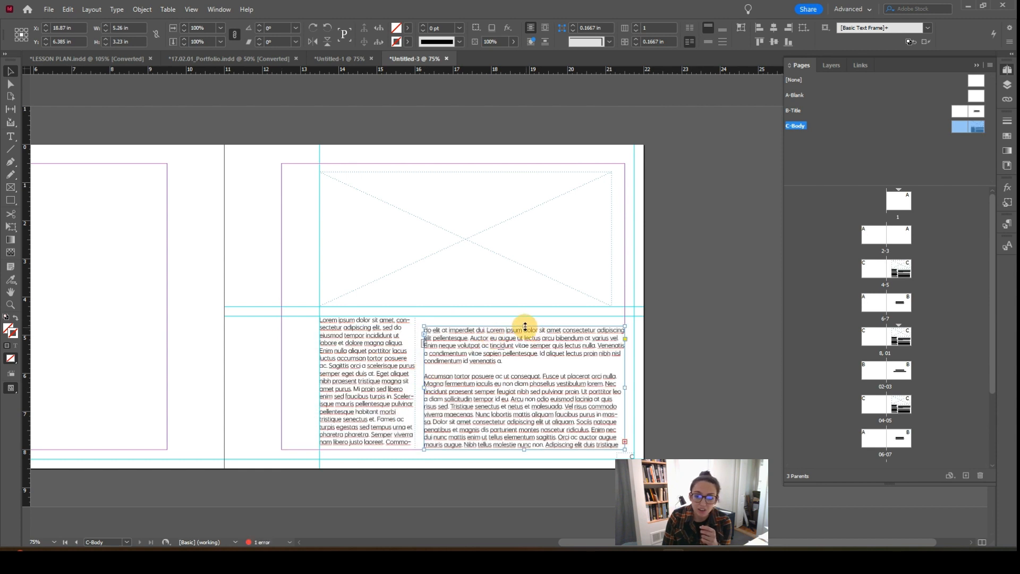
pyautogui.moveTo(525, 326); pyautogui.dragTo(526, 316)
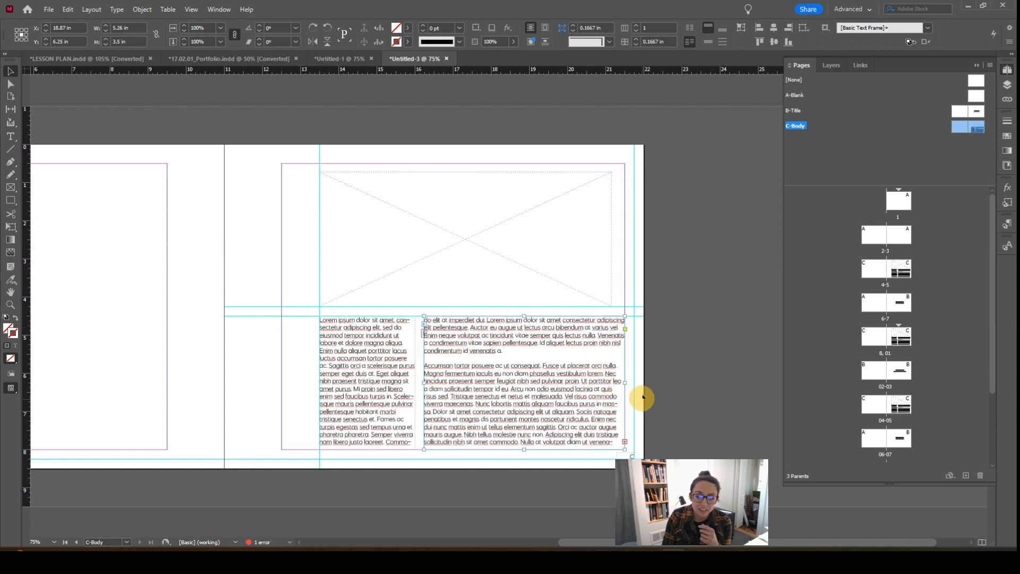
# Step: Reduce the second text frame's width to 2.5 in and center the frame horizontally below the image frame
pyautogui.moveTo(625, 383); pyautogui.dragTo(505, 390)
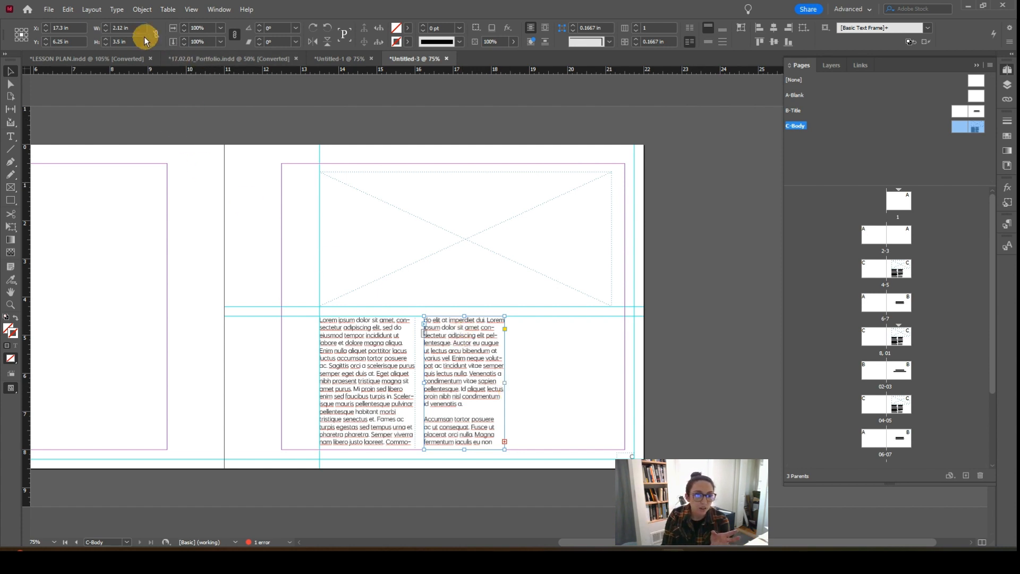
pyautogui.click(132, 27)
pyautogui.write('2.5')
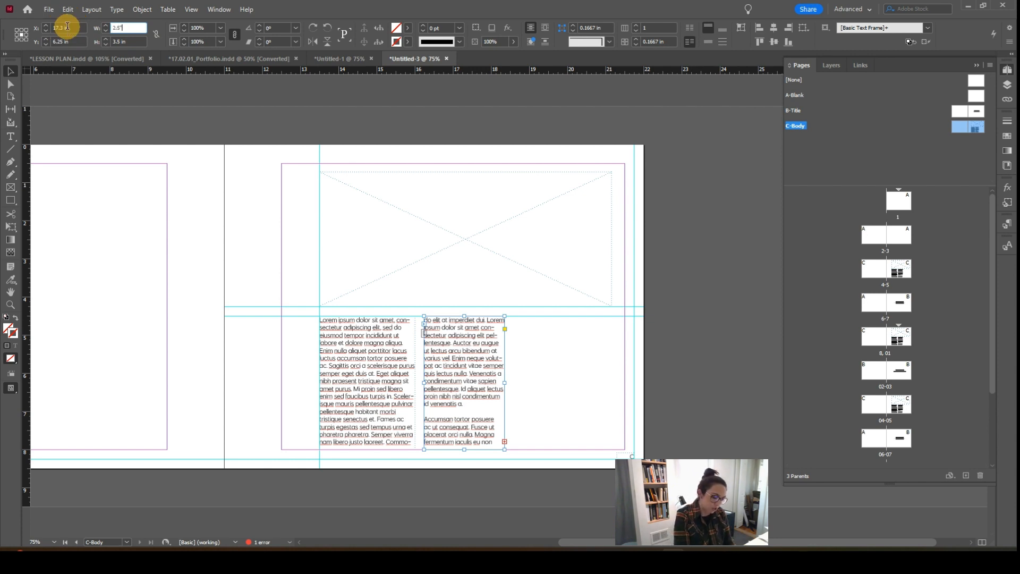
pyautogui.press('Return')
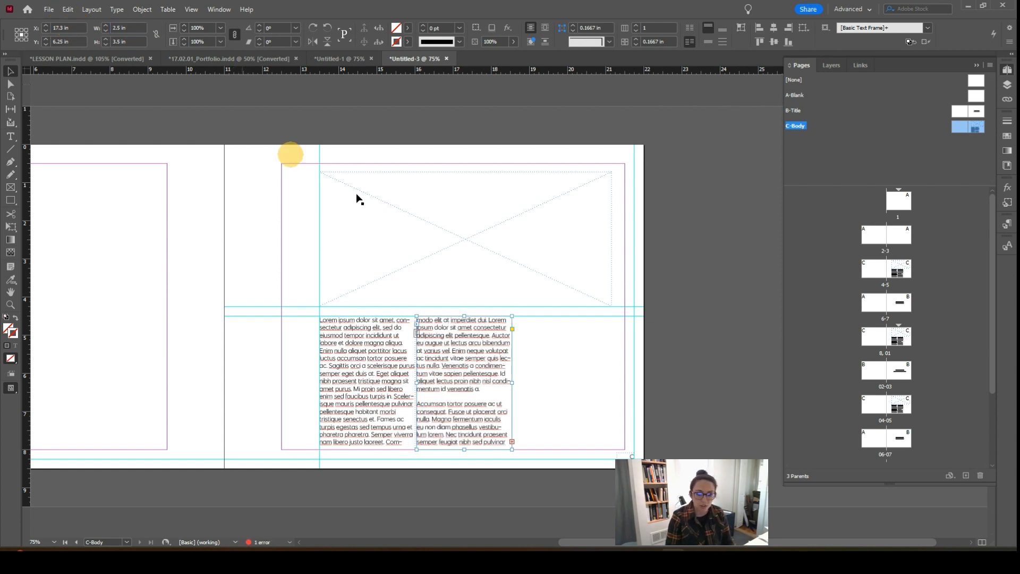
pyautogui.moveTo(475, 372); pyautogui.dragTo(480, 374)
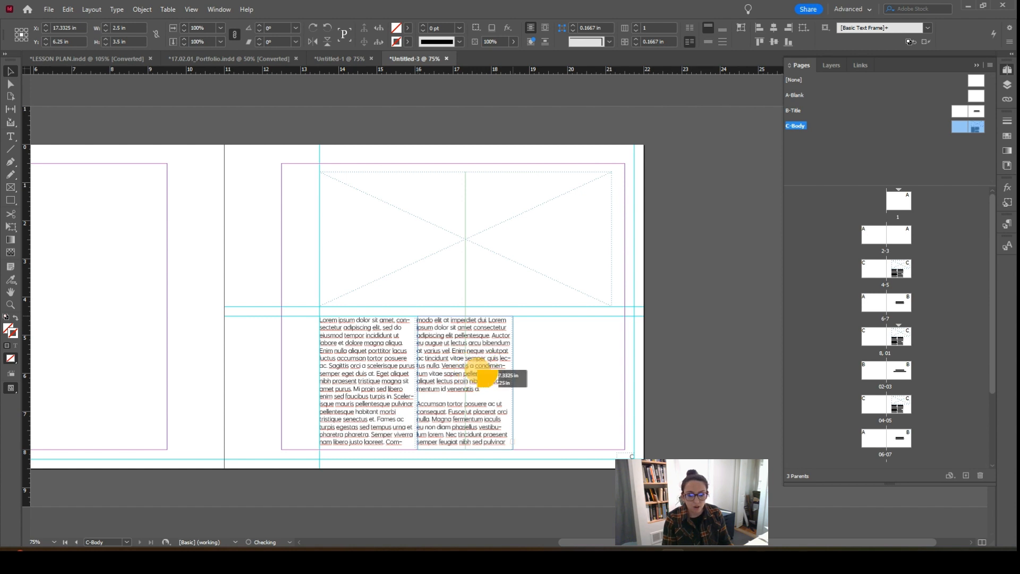
# Step: Examine the two text columns up close in preview display, without guides and frame edges
pyautogui.click(553, 384)
pyautogui.hotkey('ctrl', '=')
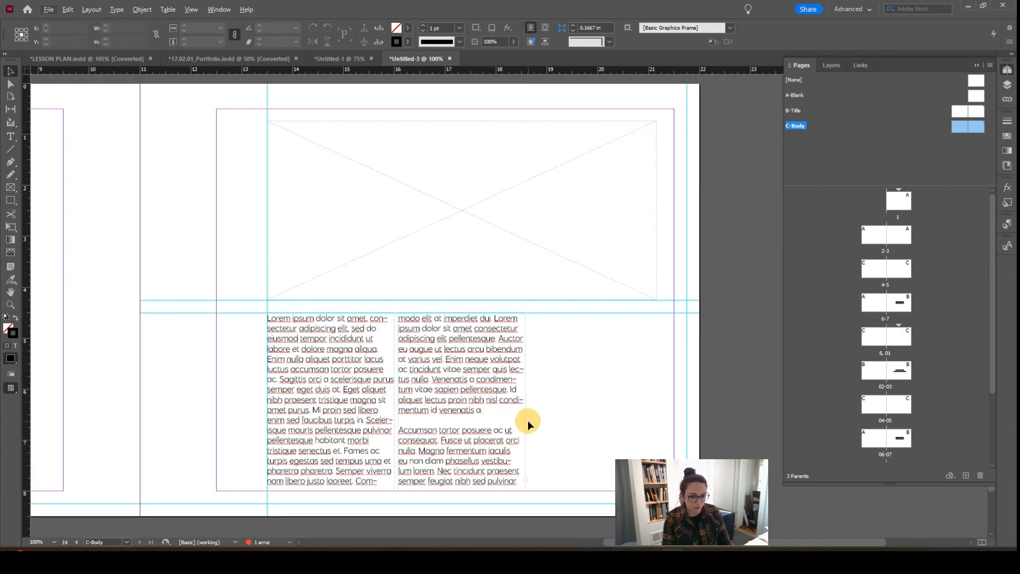
pyautogui.hotkey('alt', 'w')
pyautogui.press('Escape')
pyautogui.press('w')
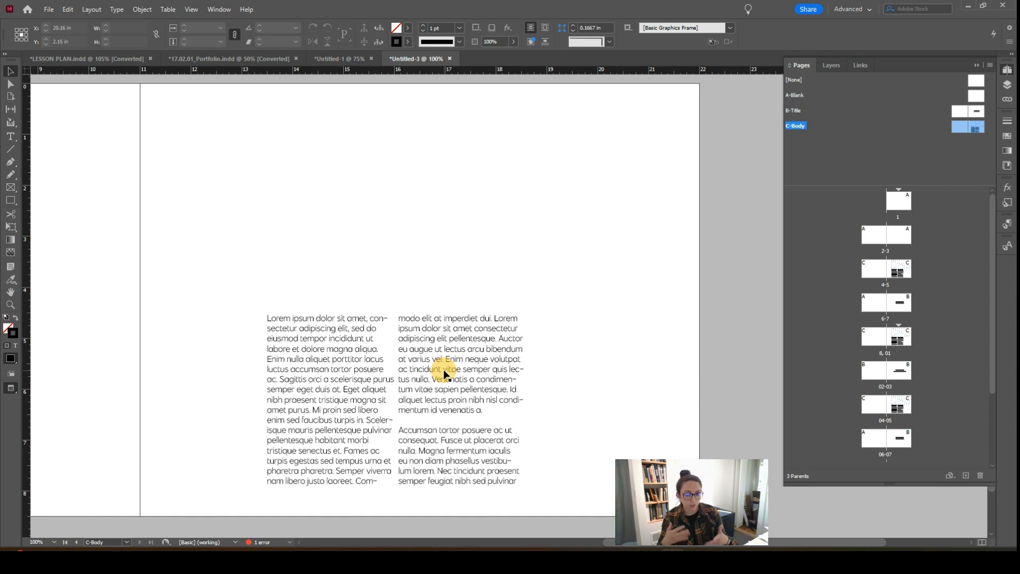
pyautogui.click(472, 390)
pyautogui.doubleClick(457, 400)
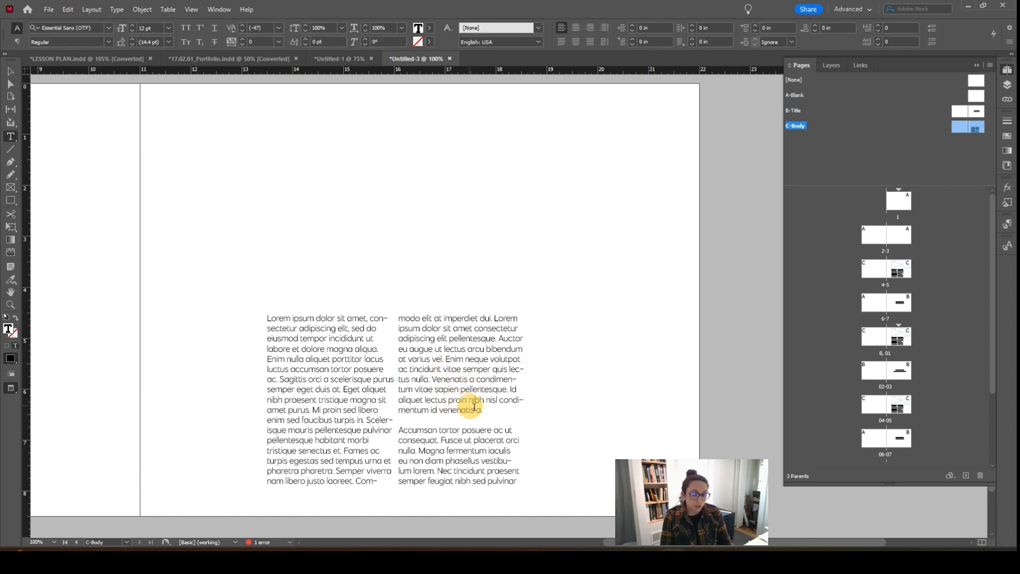
pyautogui.tripleClick(456, 398)
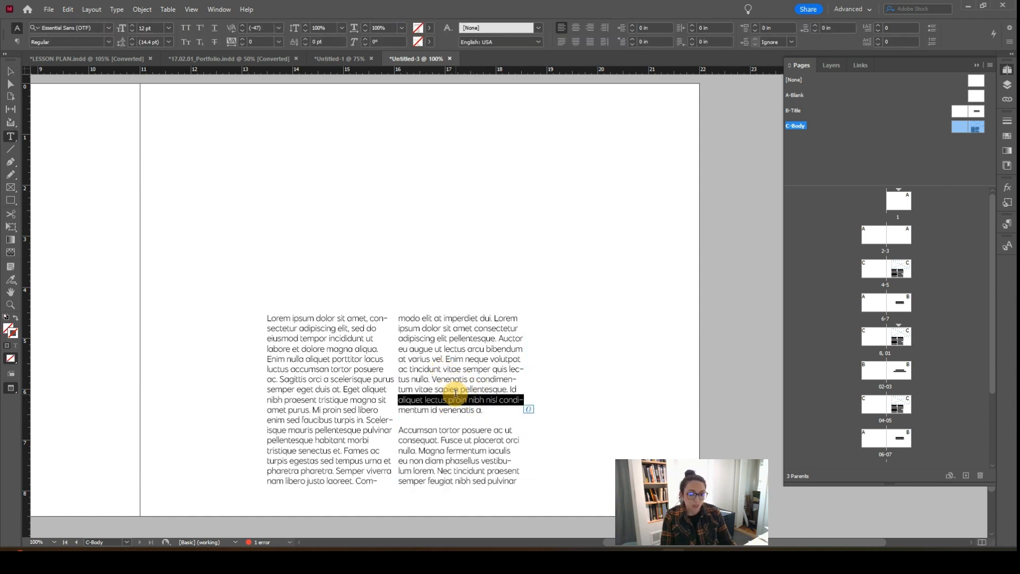
pyautogui.doubleClick(456, 398)
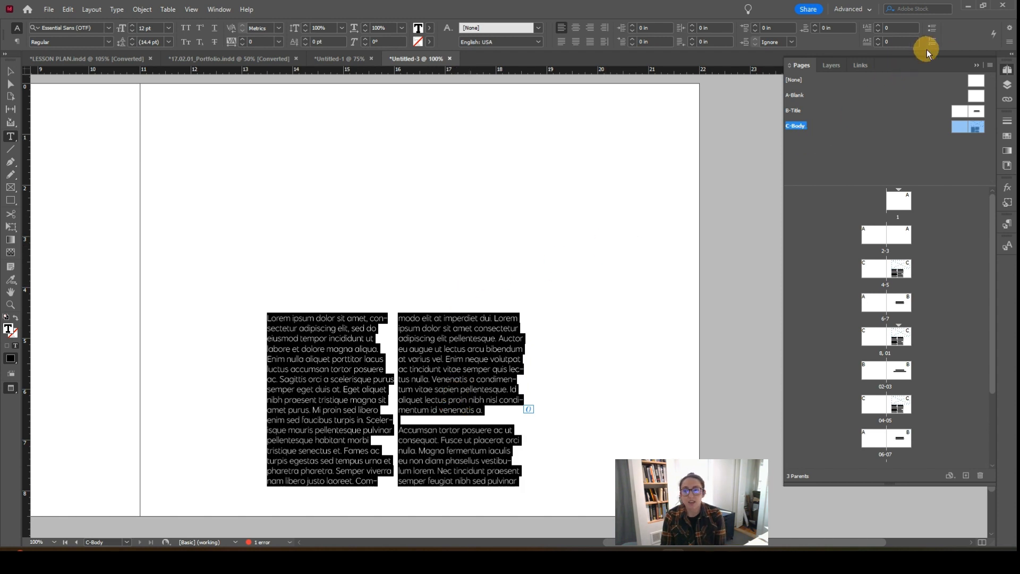
pyautogui.click(1008, 42)
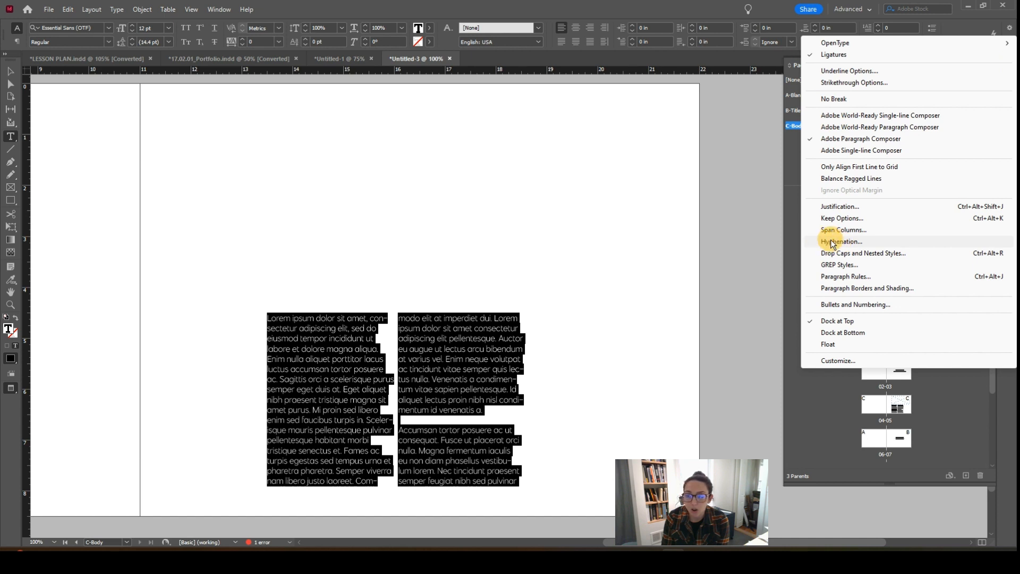
pyautogui.click(622, 160)
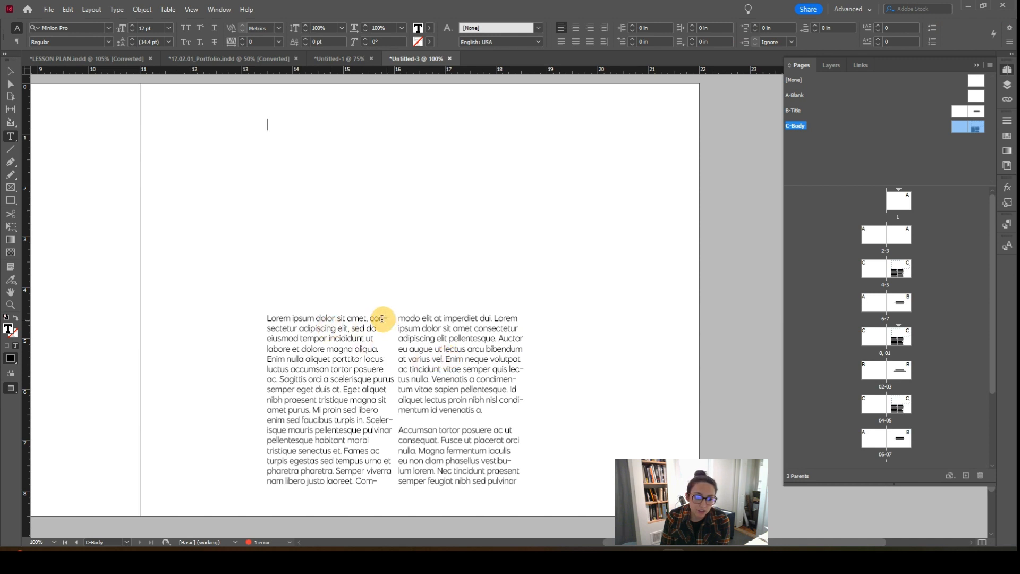
# Step: Select all the threaded lorem ipsum text and turn off Hyphenate in its hyphenation settings
pyautogui.tripleClick(327, 330)
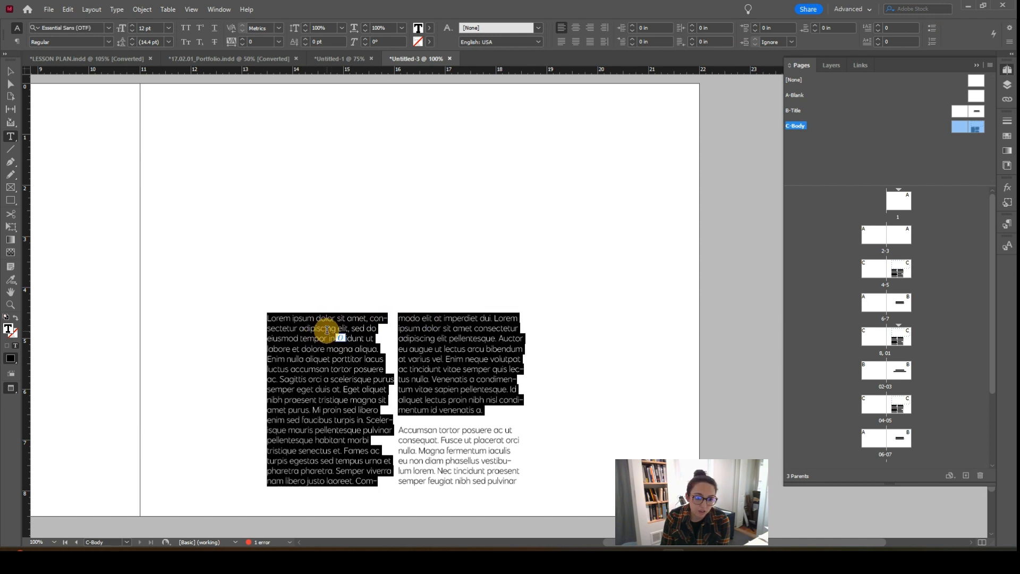
pyautogui.tripleClick(325, 328)
pyautogui.doubleClick(323, 327)
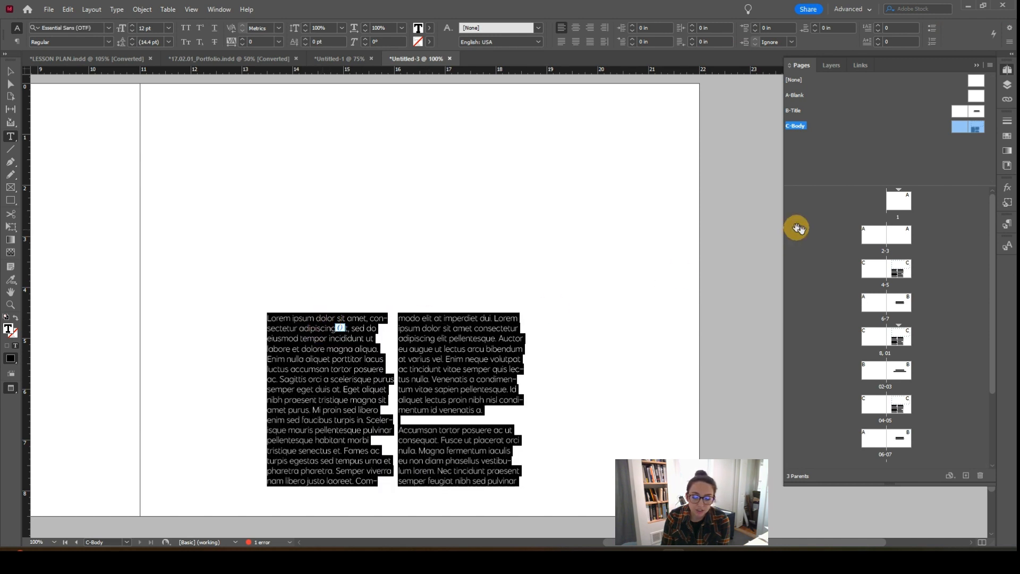
pyautogui.click(1008, 45)
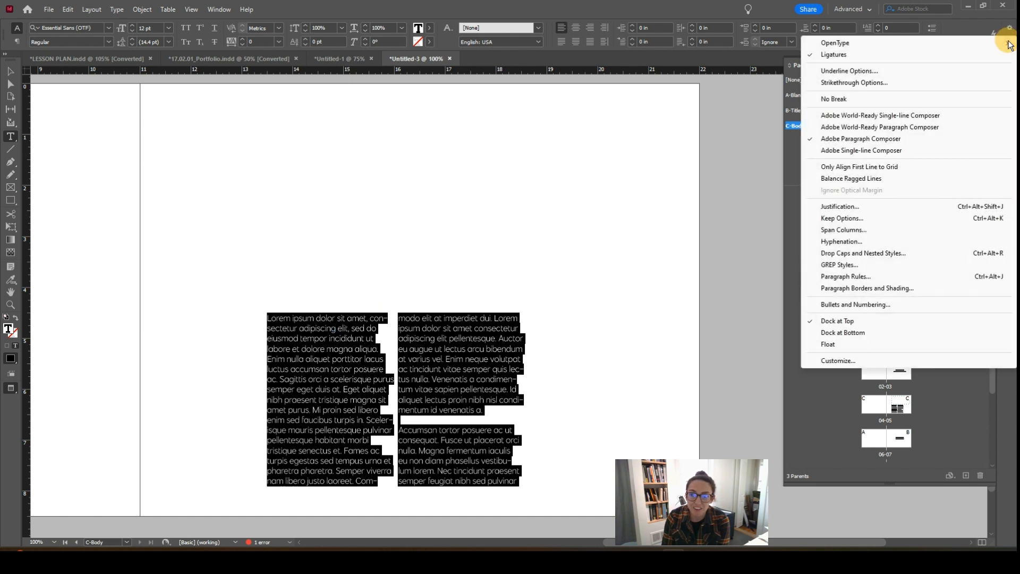
pyautogui.moveTo(1009, 44)
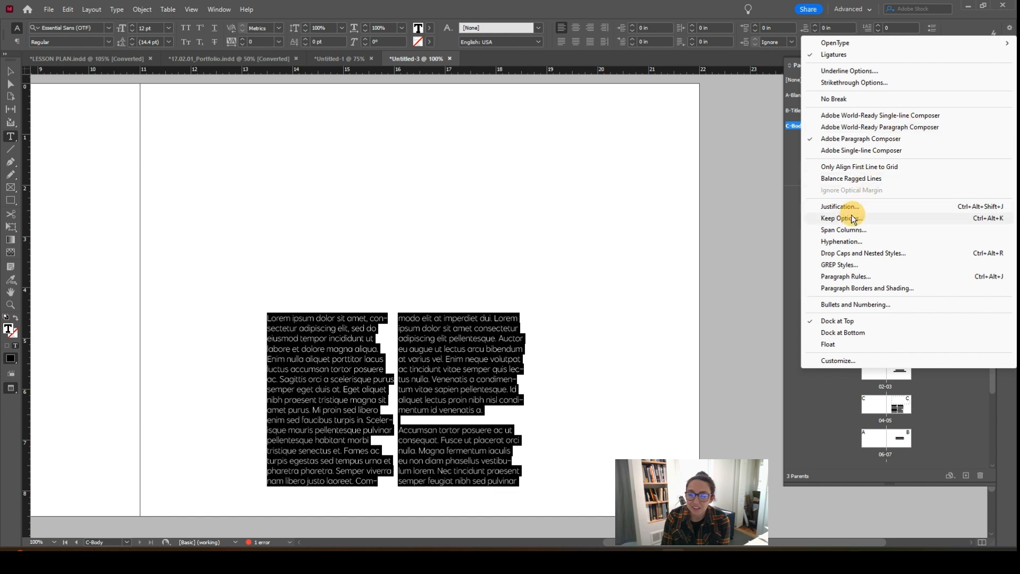
pyautogui.click(836, 243)
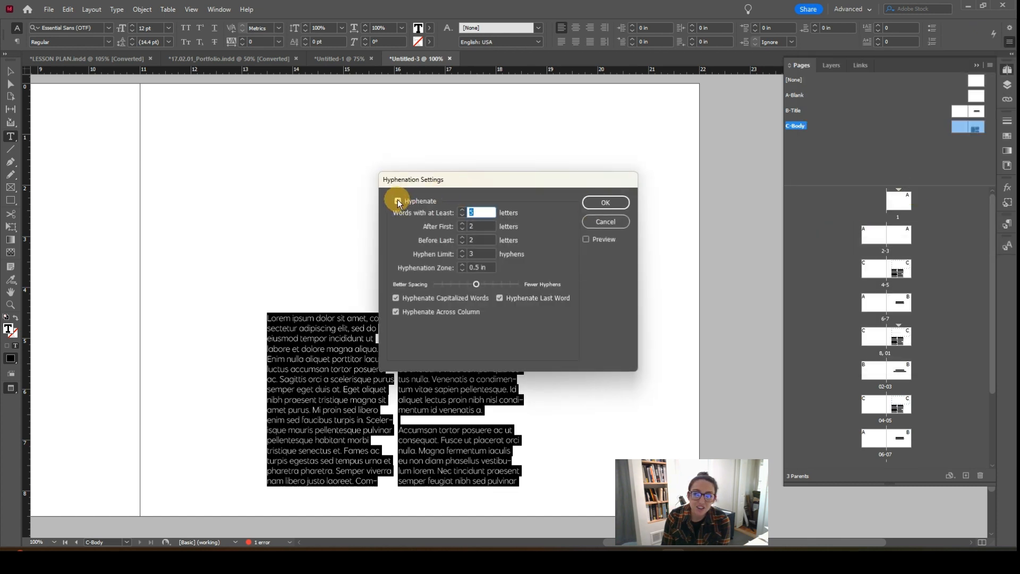
pyautogui.click(605, 202)
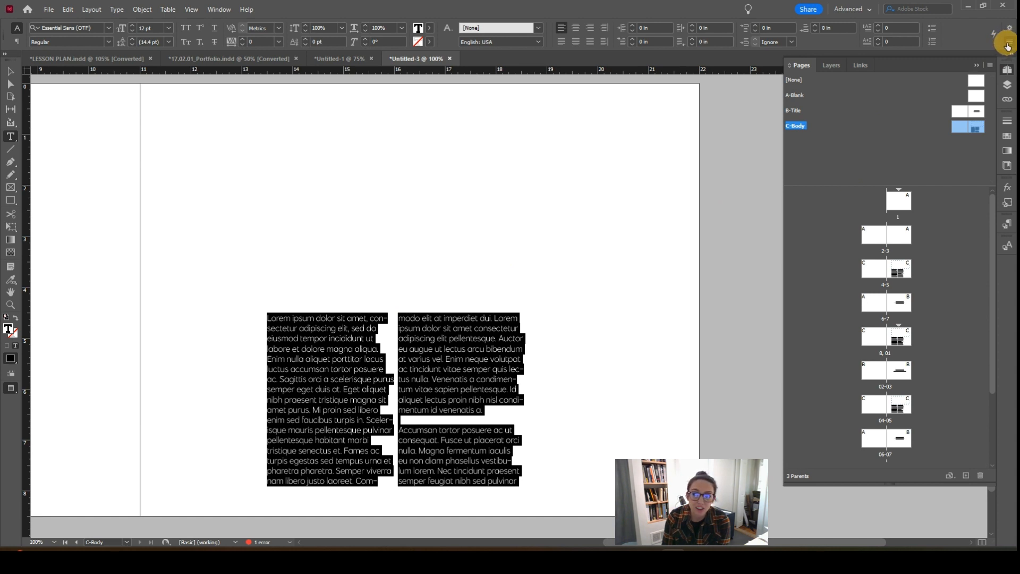
pyautogui.click(1007, 47)
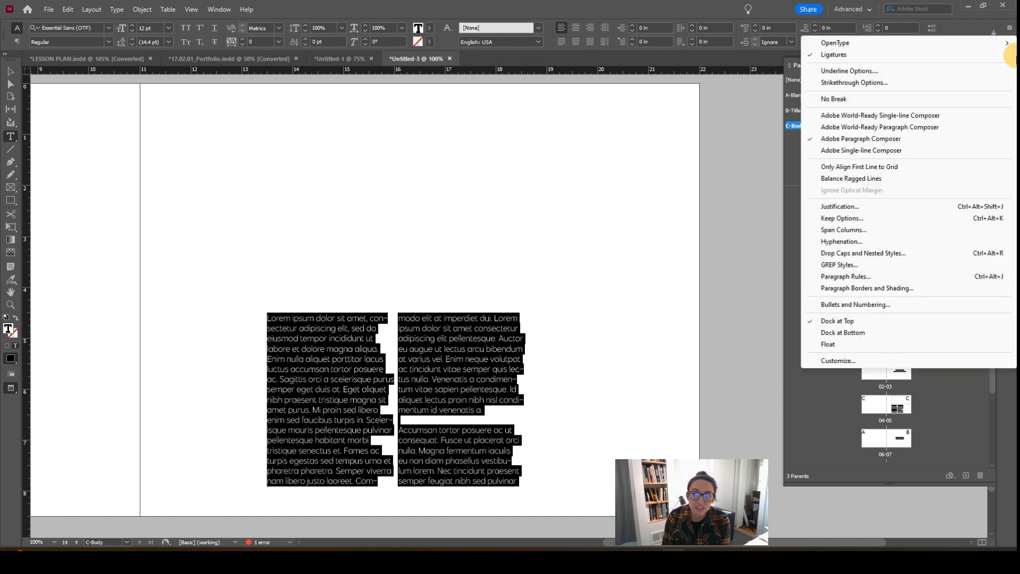
pyautogui.click(834, 241)
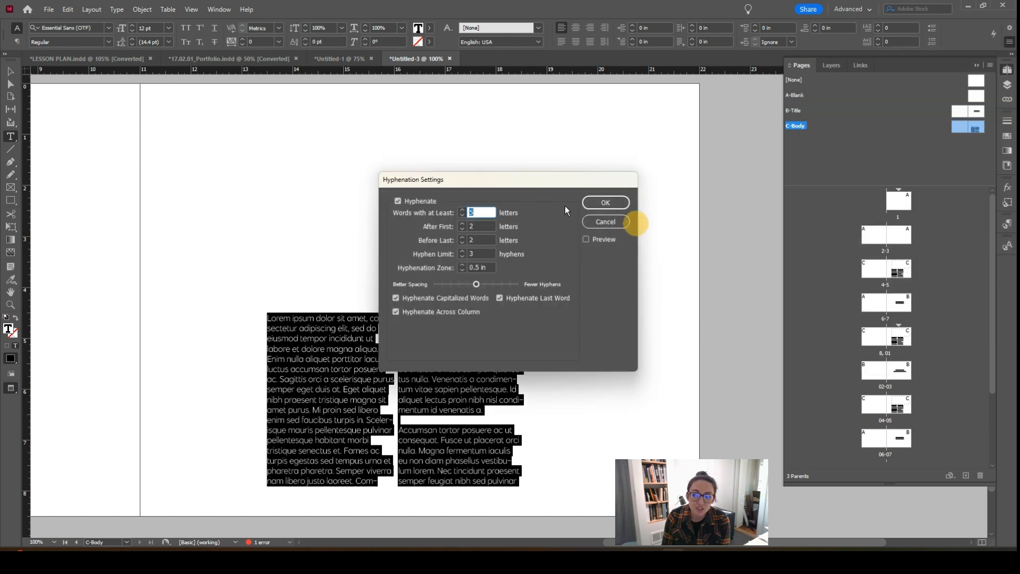
pyautogui.click(397, 201)
pyautogui.click(604, 203)
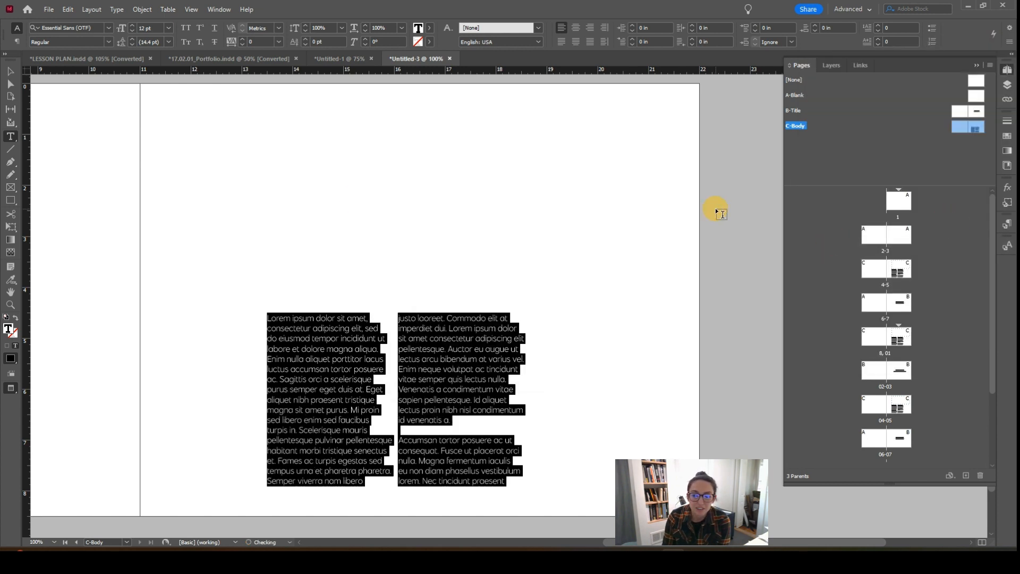
# Step: Check the text columns and image frame in normal and preview display, ending with the whole C-Body spread in normal display
pyautogui.click(9, 73)
pyautogui.click(357, 244)
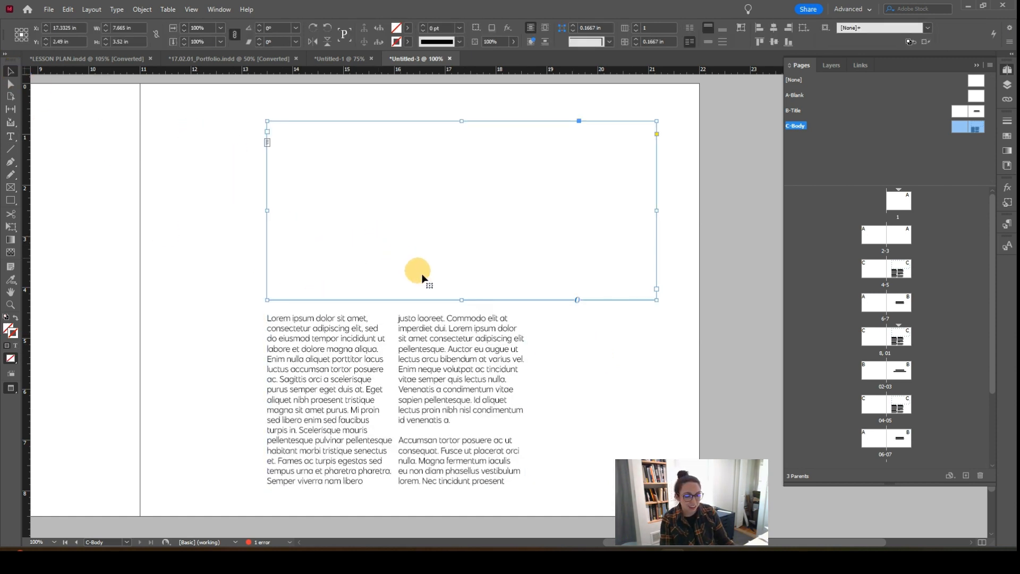
pyautogui.press('w')
pyautogui.click(612, 379)
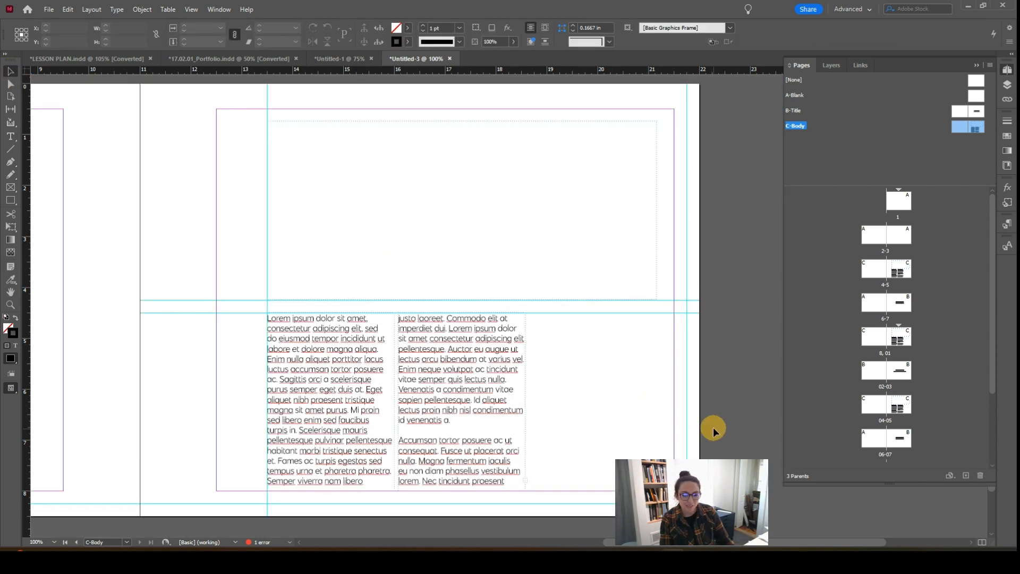
pyautogui.press('w')
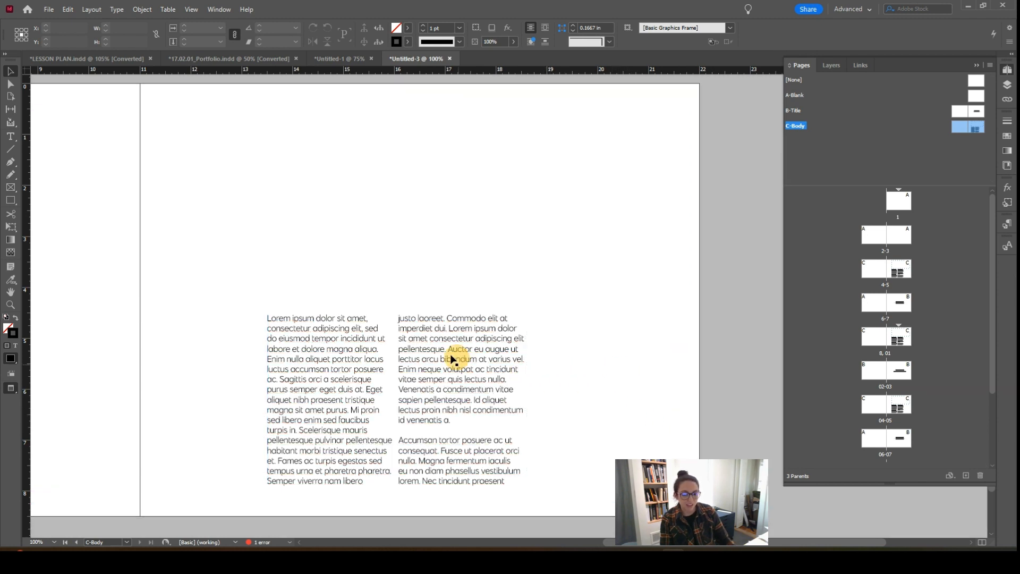
pyautogui.press('w')
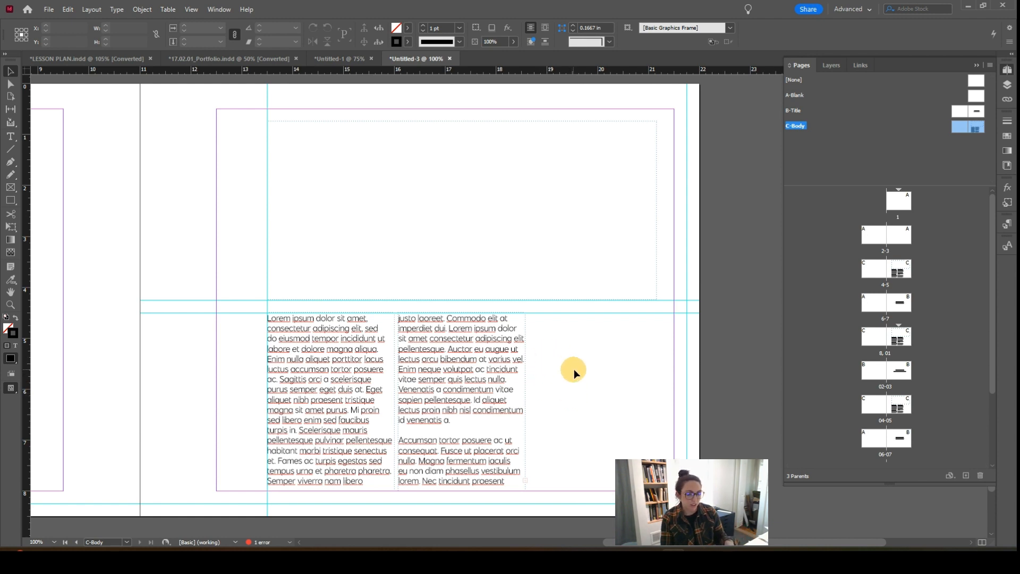
pyautogui.hotkey('ctrl', '-')
pyautogui.hotkey('ctrl', '-')
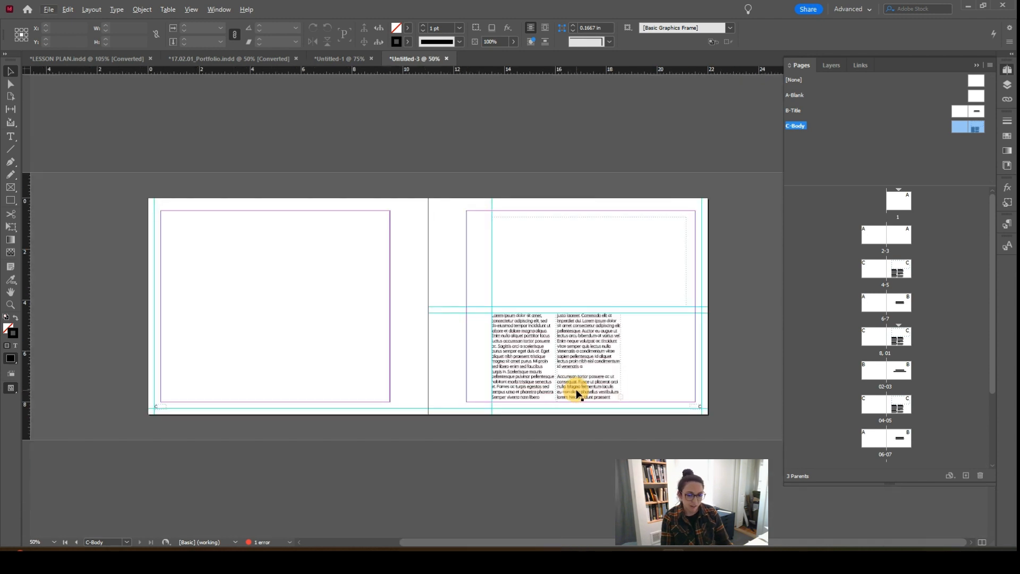